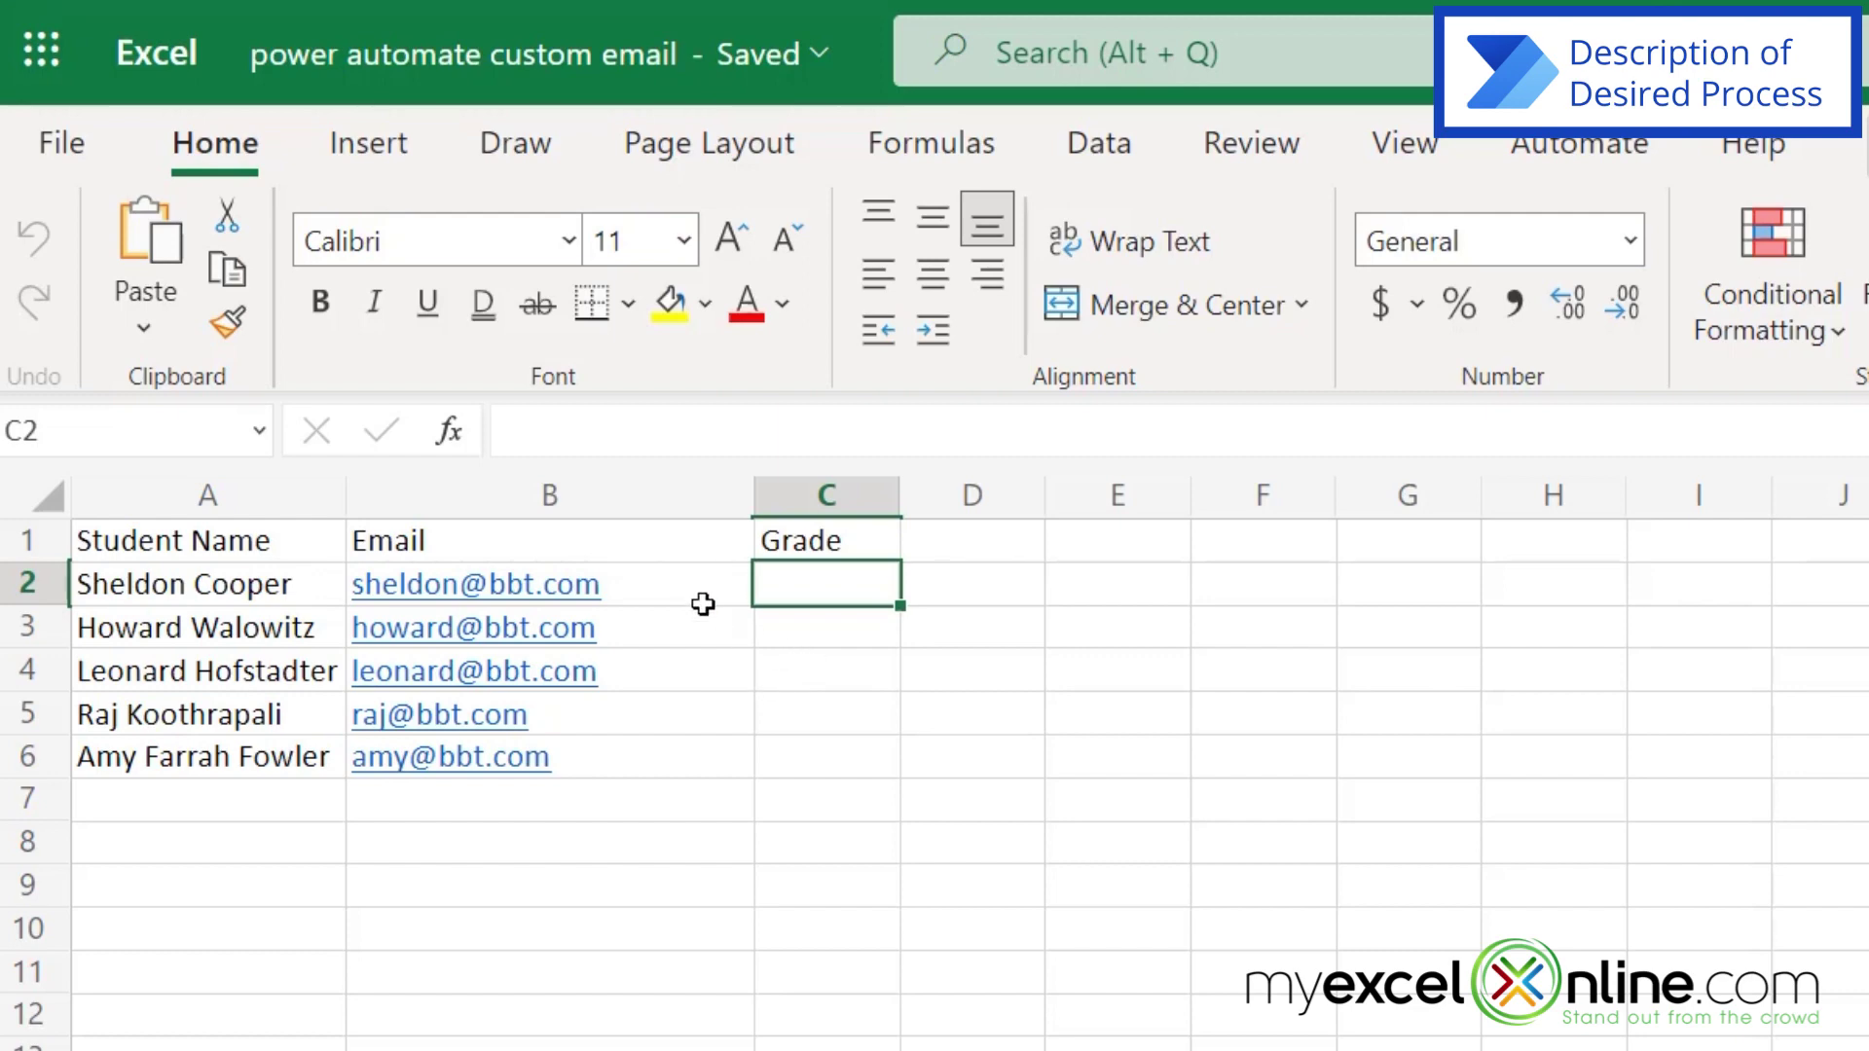
# Go to the OneDrive My files list and preview Honor Society.pdf in the viewer.
pyautogui.click(628, 511)
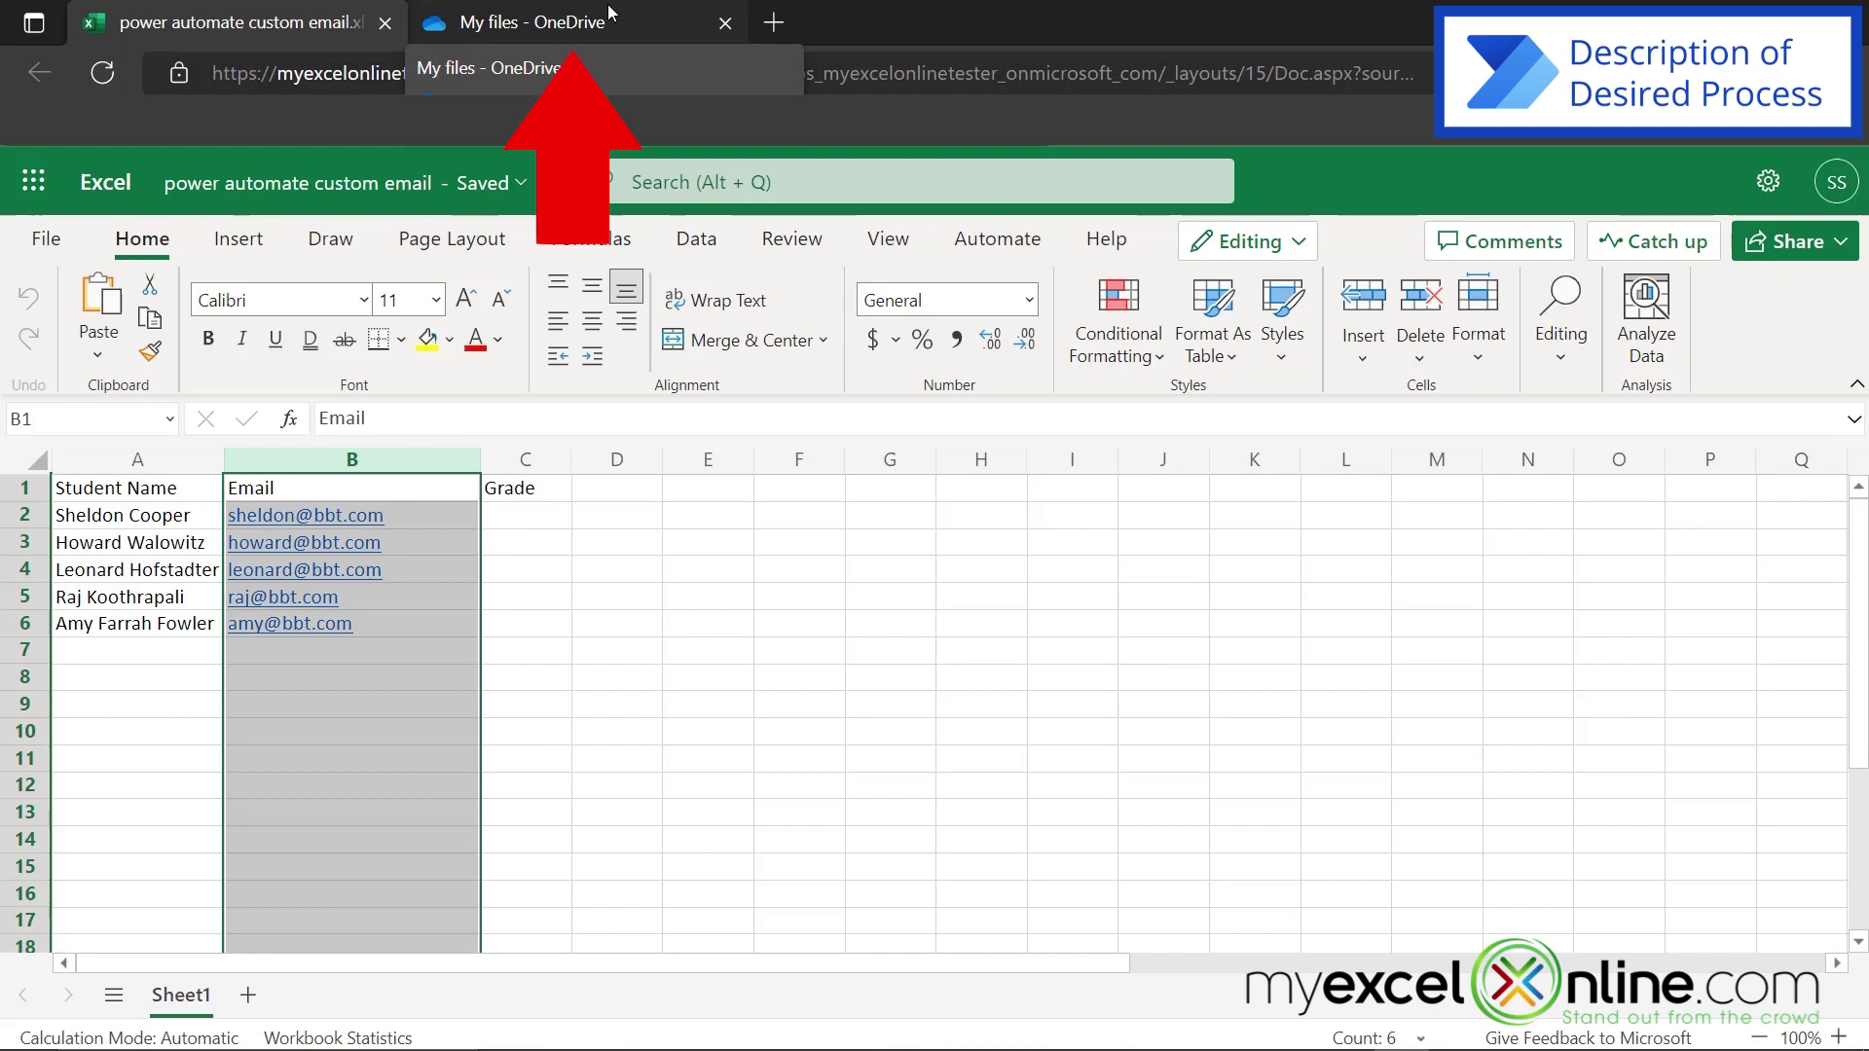
pyautogui.click(610, 13)
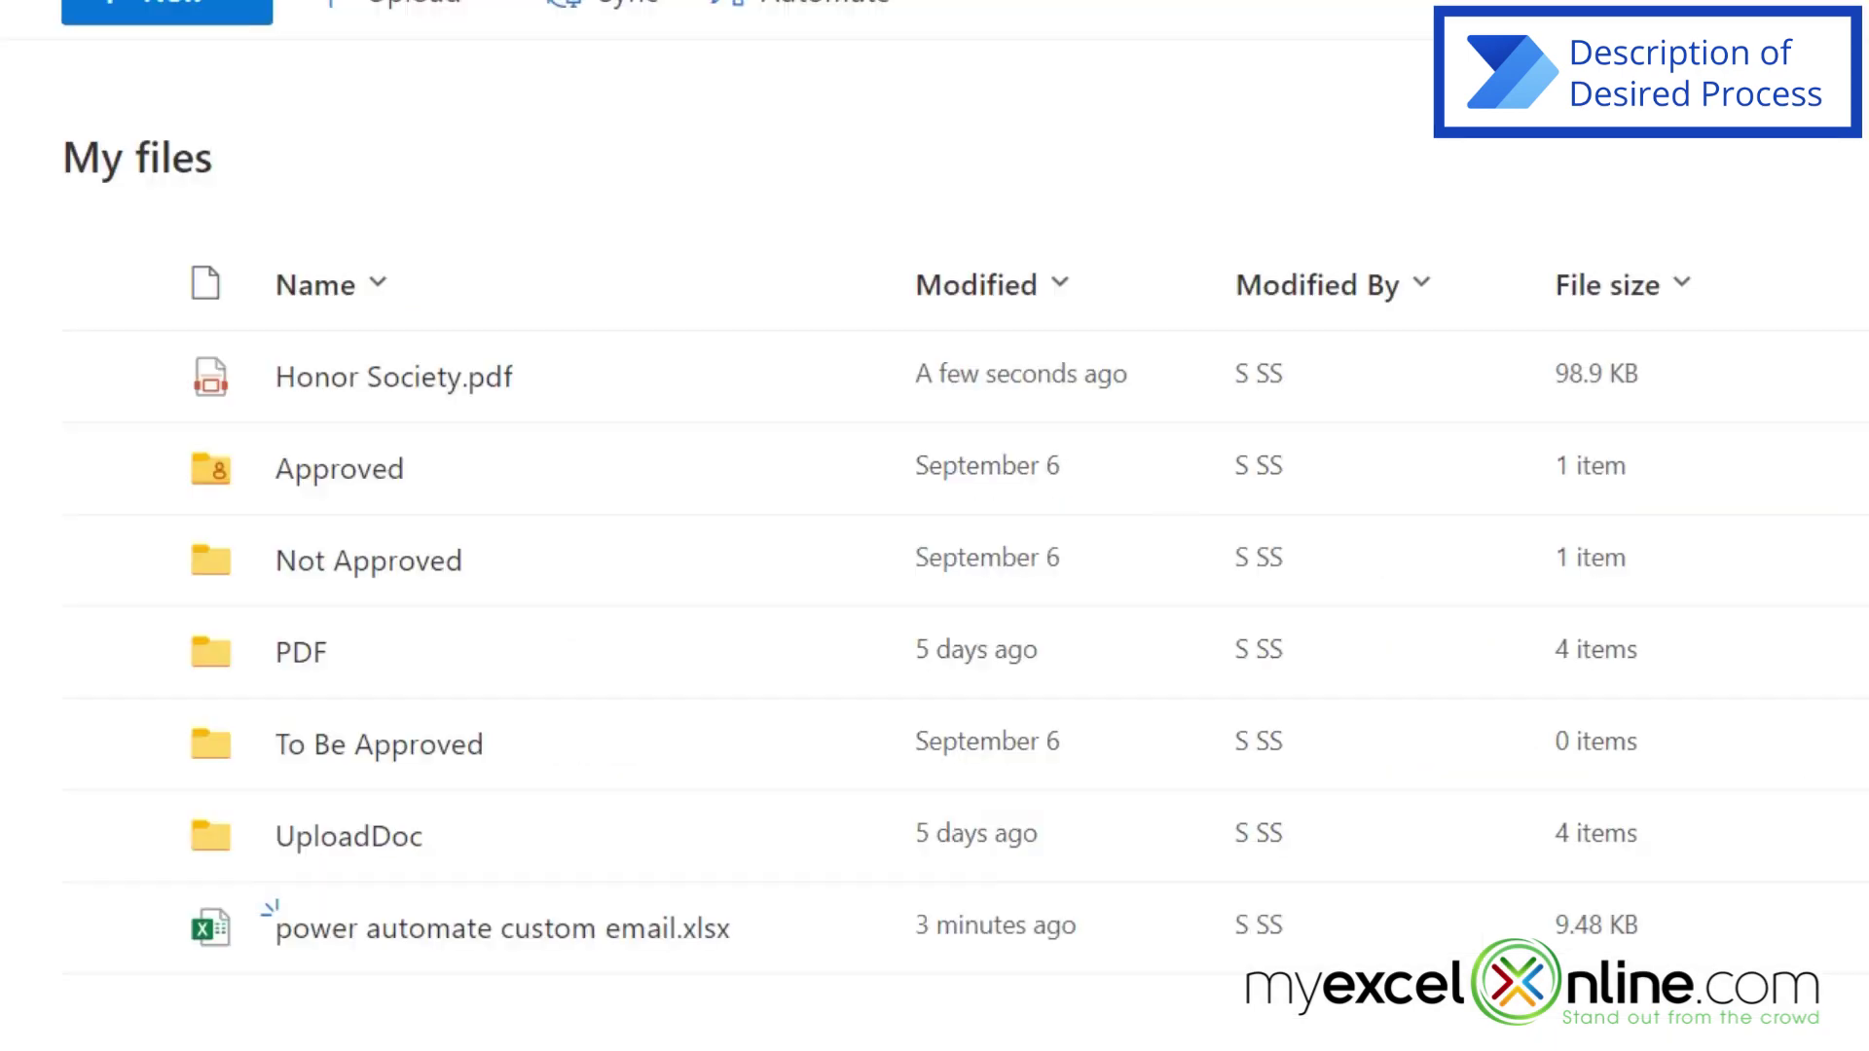
pyautogui.moveTo(599, 516)
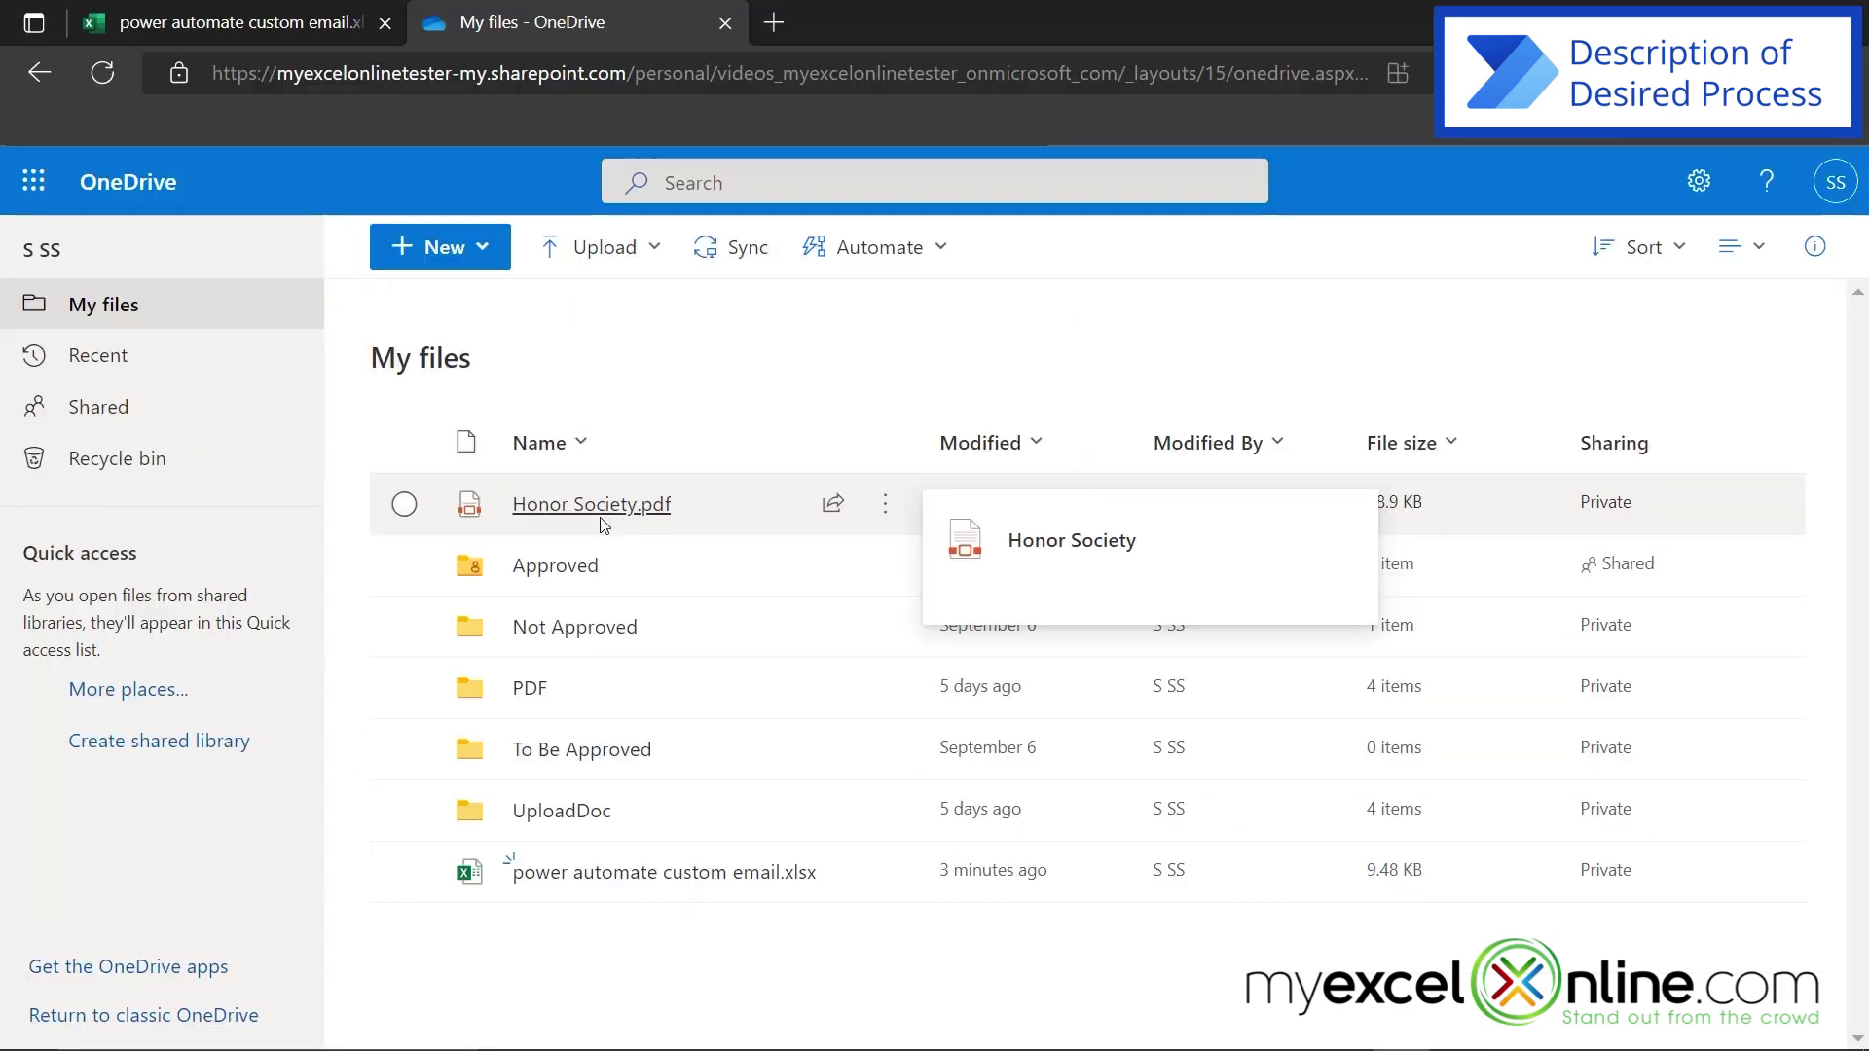
pyautogui.click(406, 389)
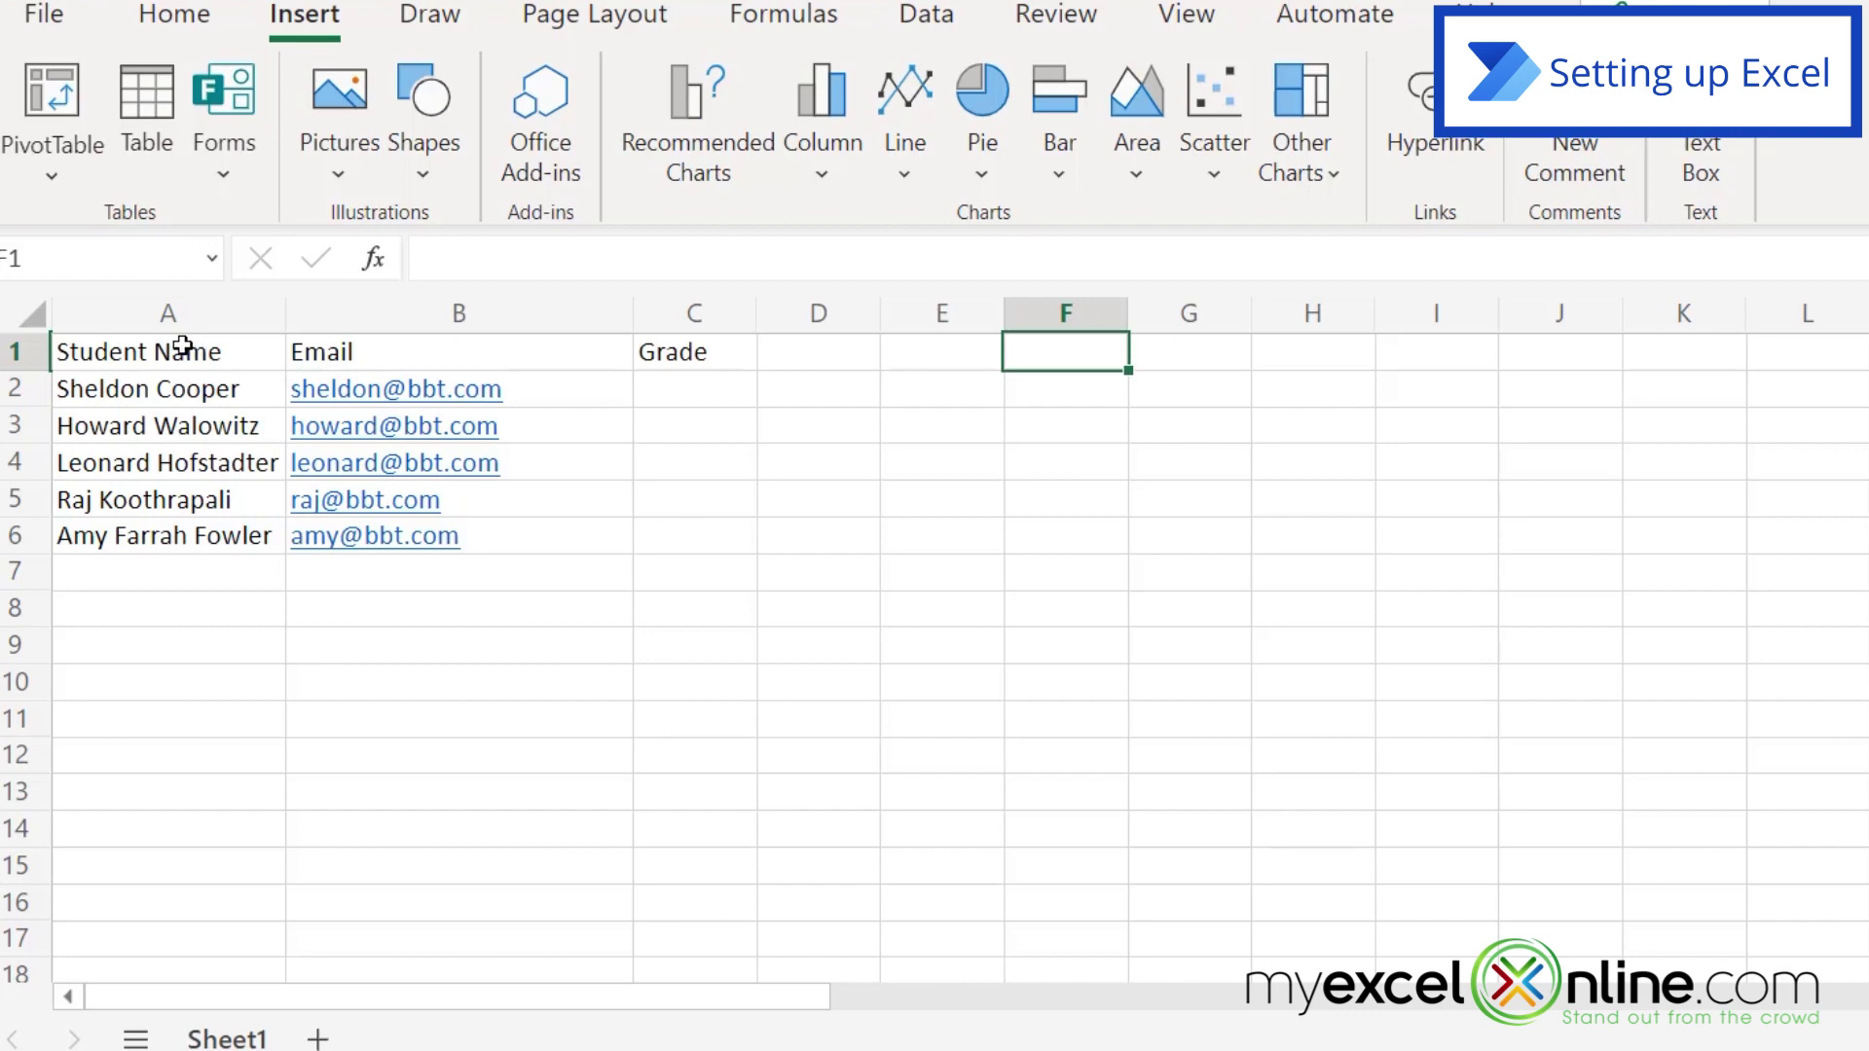
# Convert the A1:C6 student data into a table with headers Student Name, Email and Grade.
pyautogui.moveTo(145, 481); pyautogui.dragTo(306, 500)
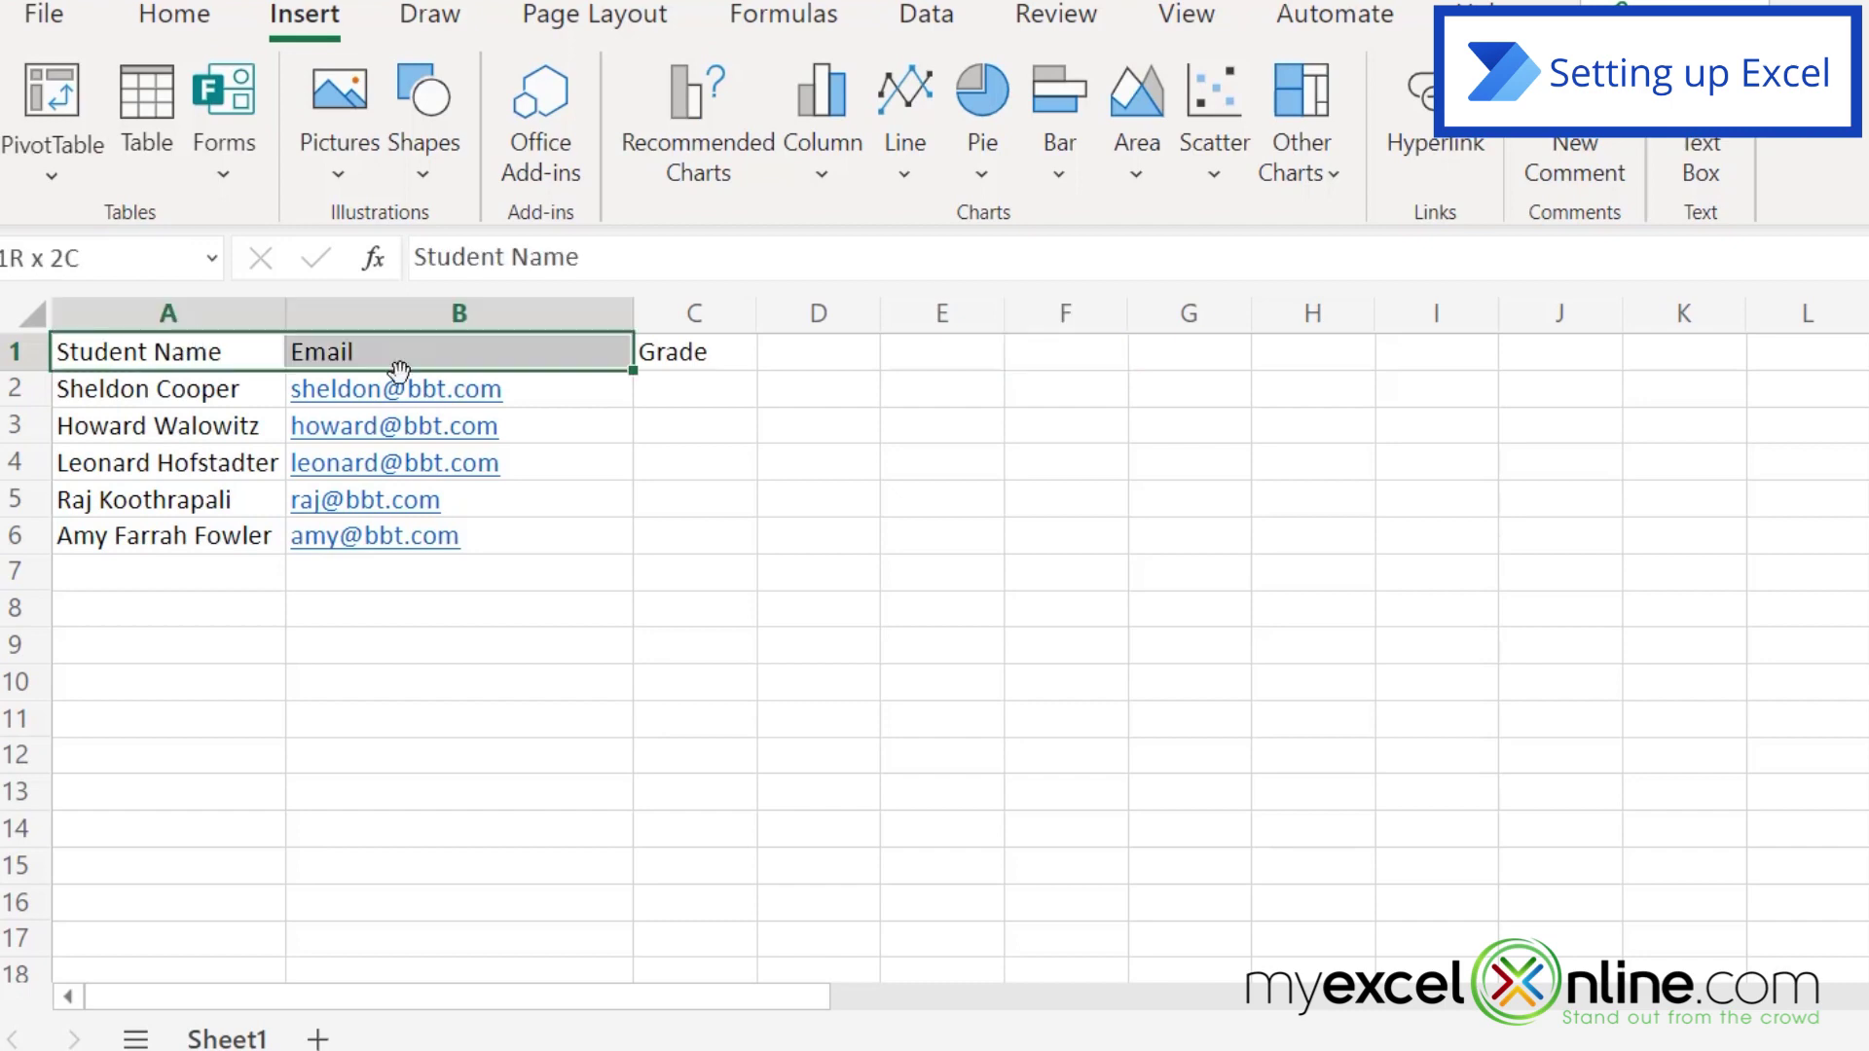
pyautogui.moveTo(399, 370); pyautogui.dragTo(644, 543)
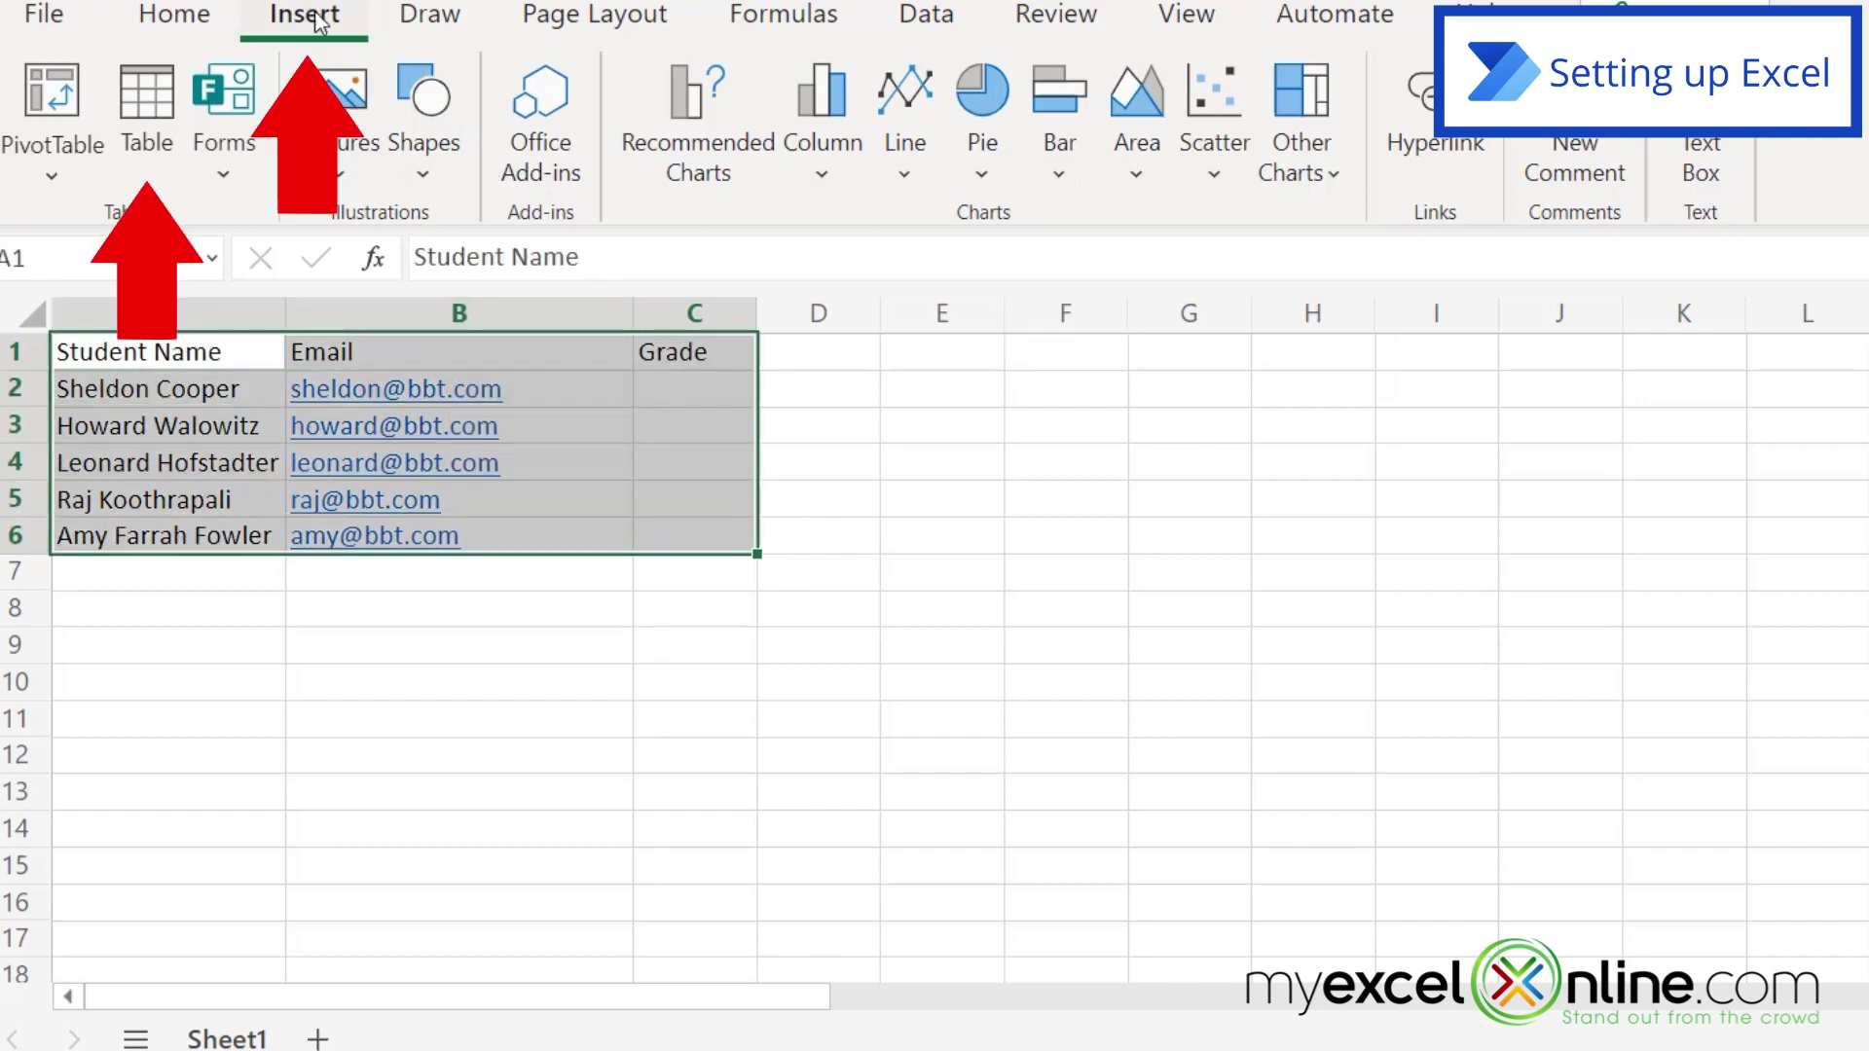
pyautogui.click(137, 125)
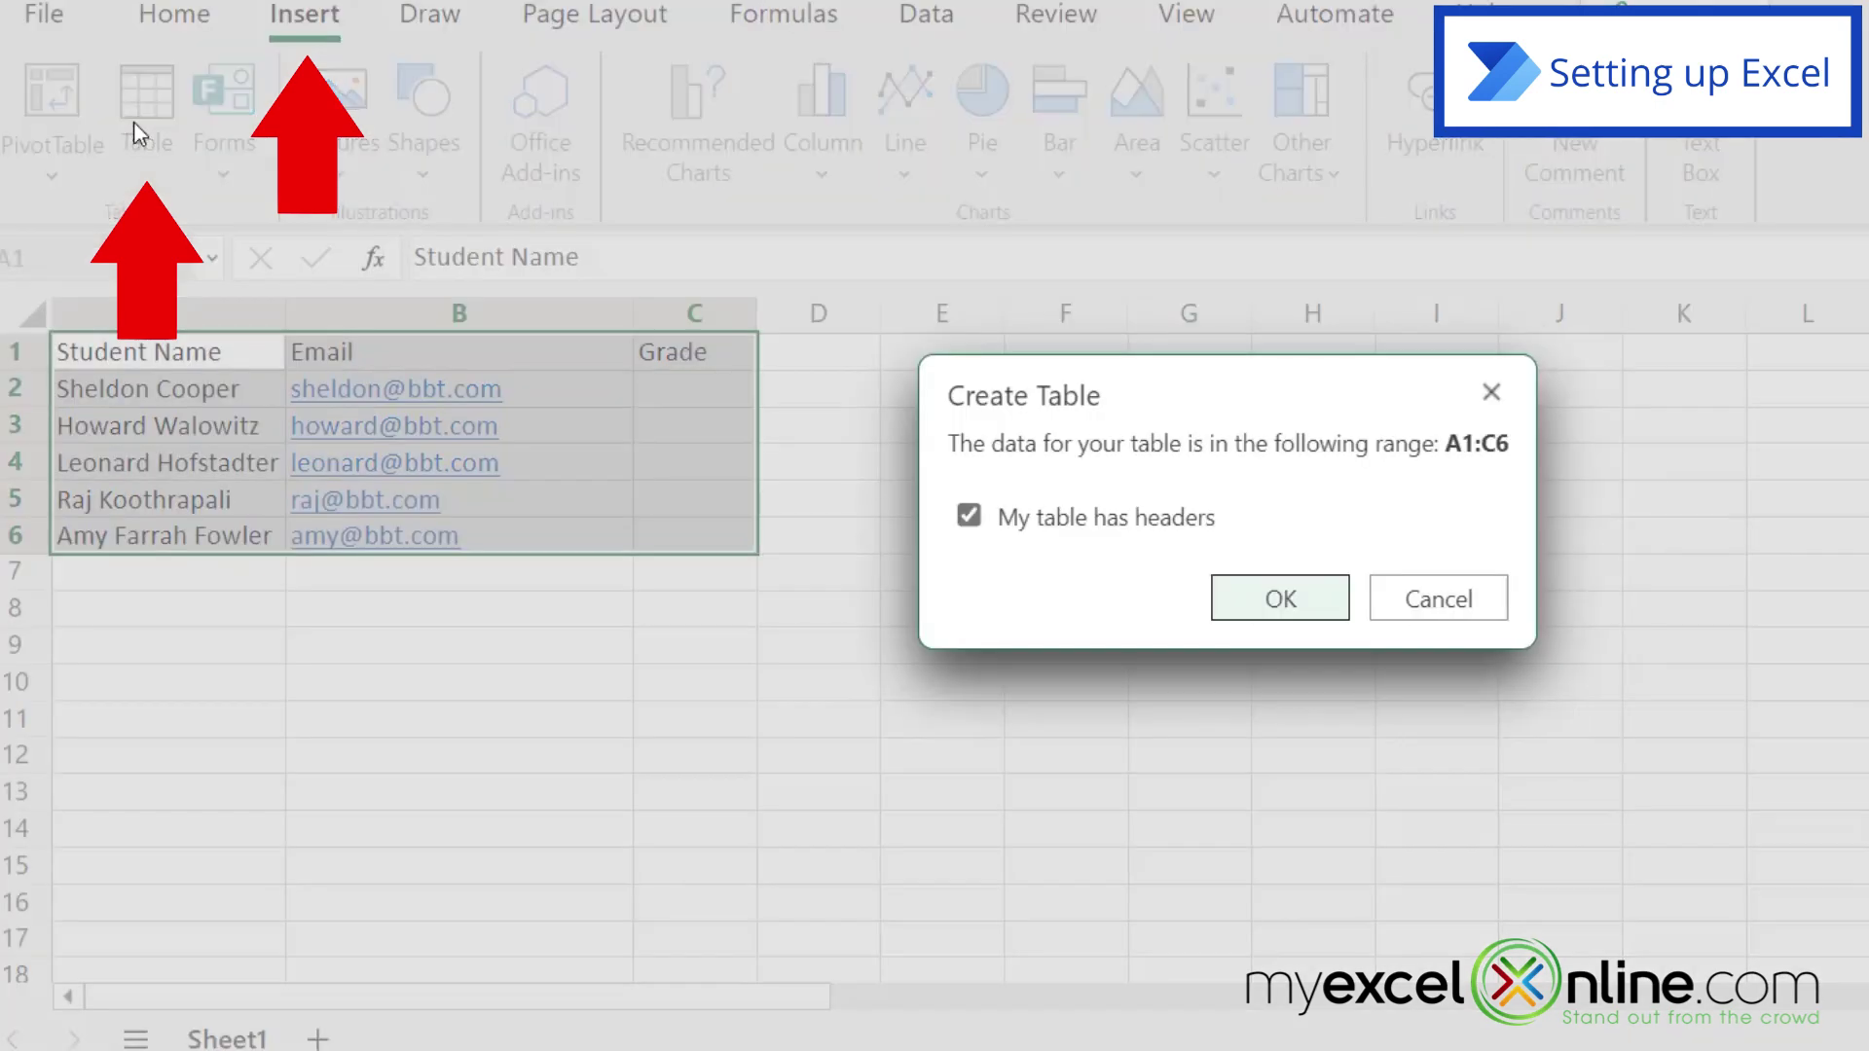
pyautogui.click(1279, 599)
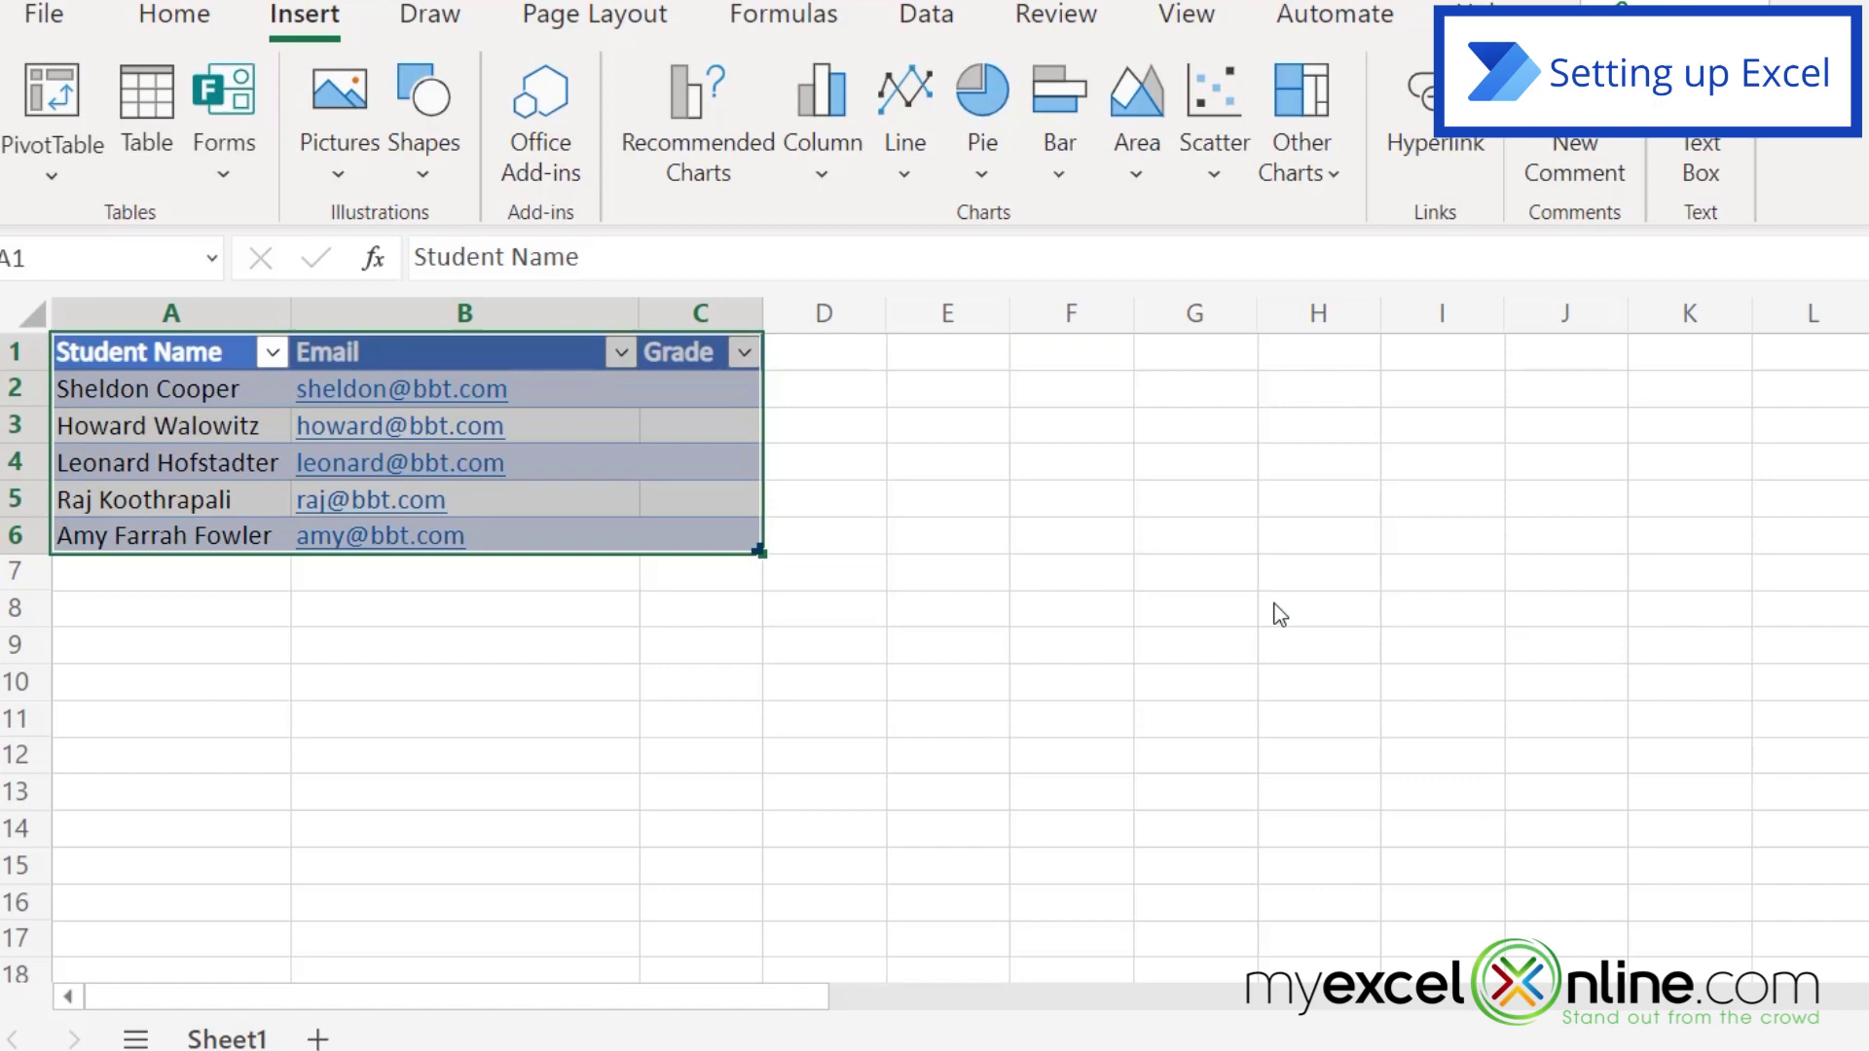
pyautogui.hotkey('ctrl', 'End')
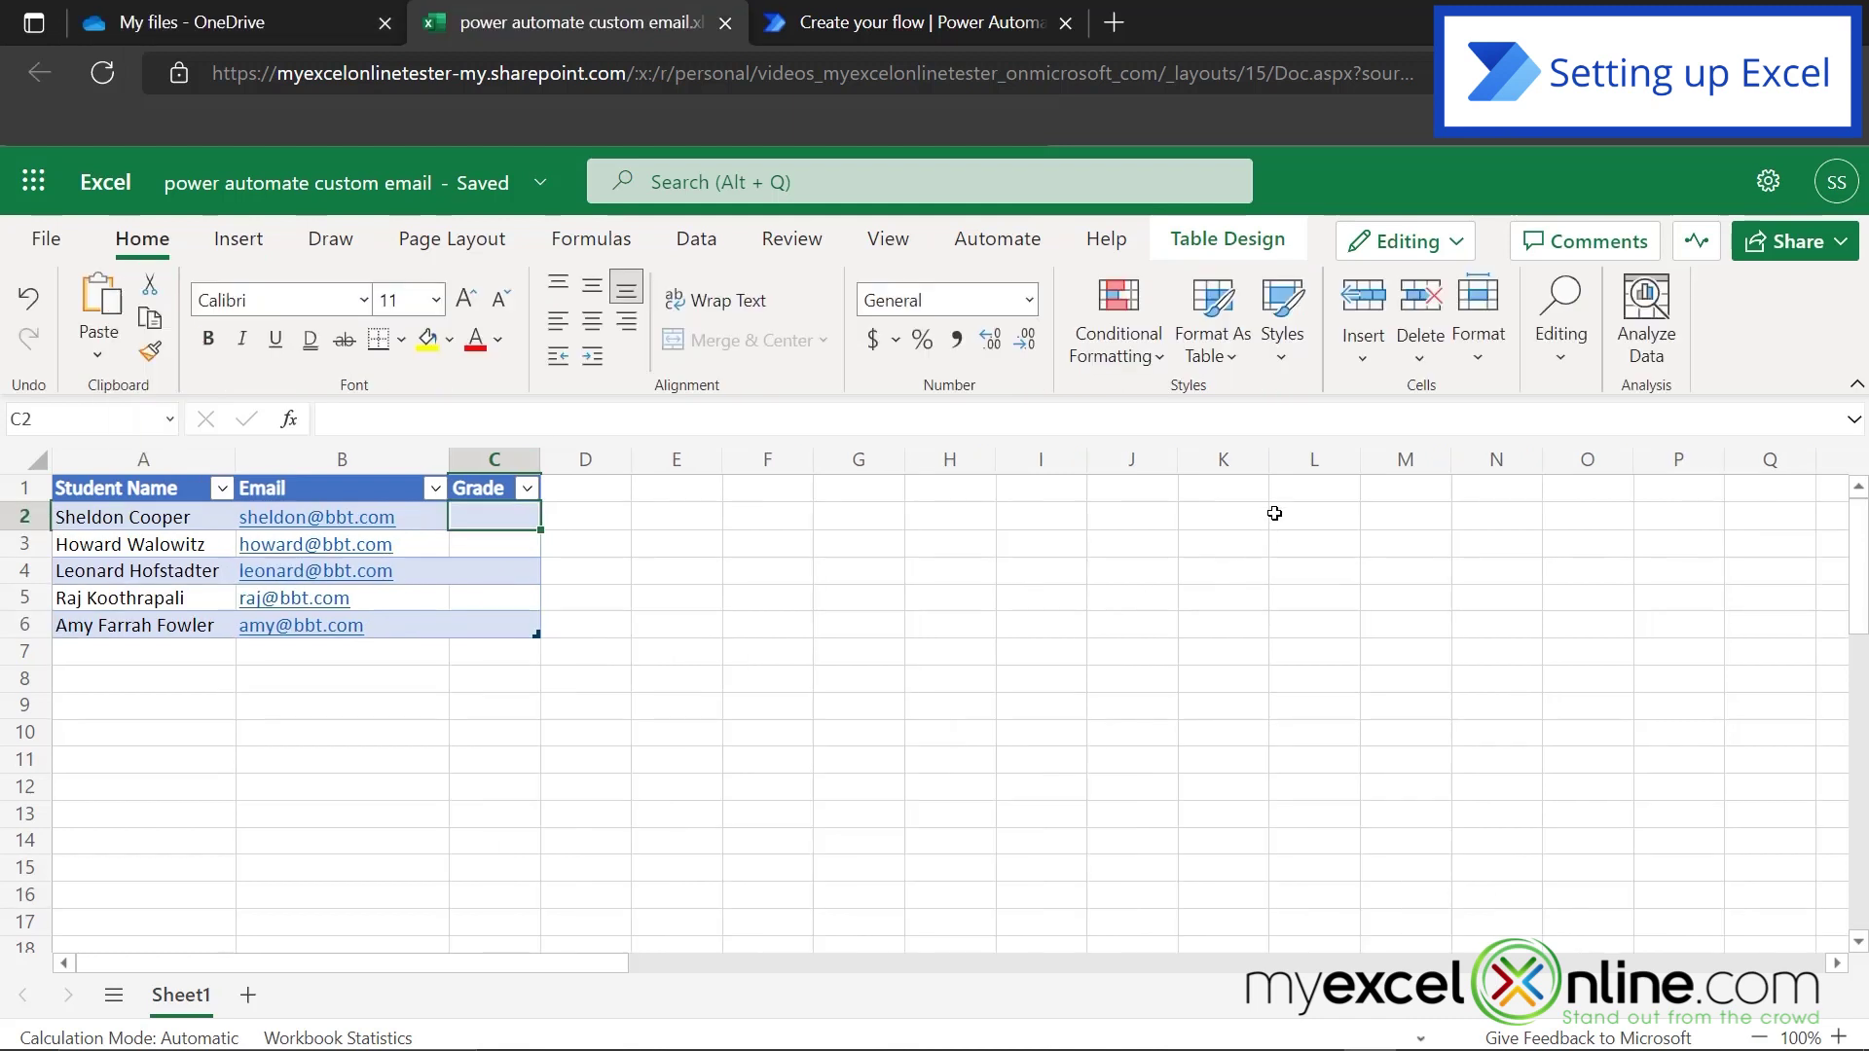
# Change the student table's name from Table2 to Students in Table Design.
pyautogui.click(1238, 239)
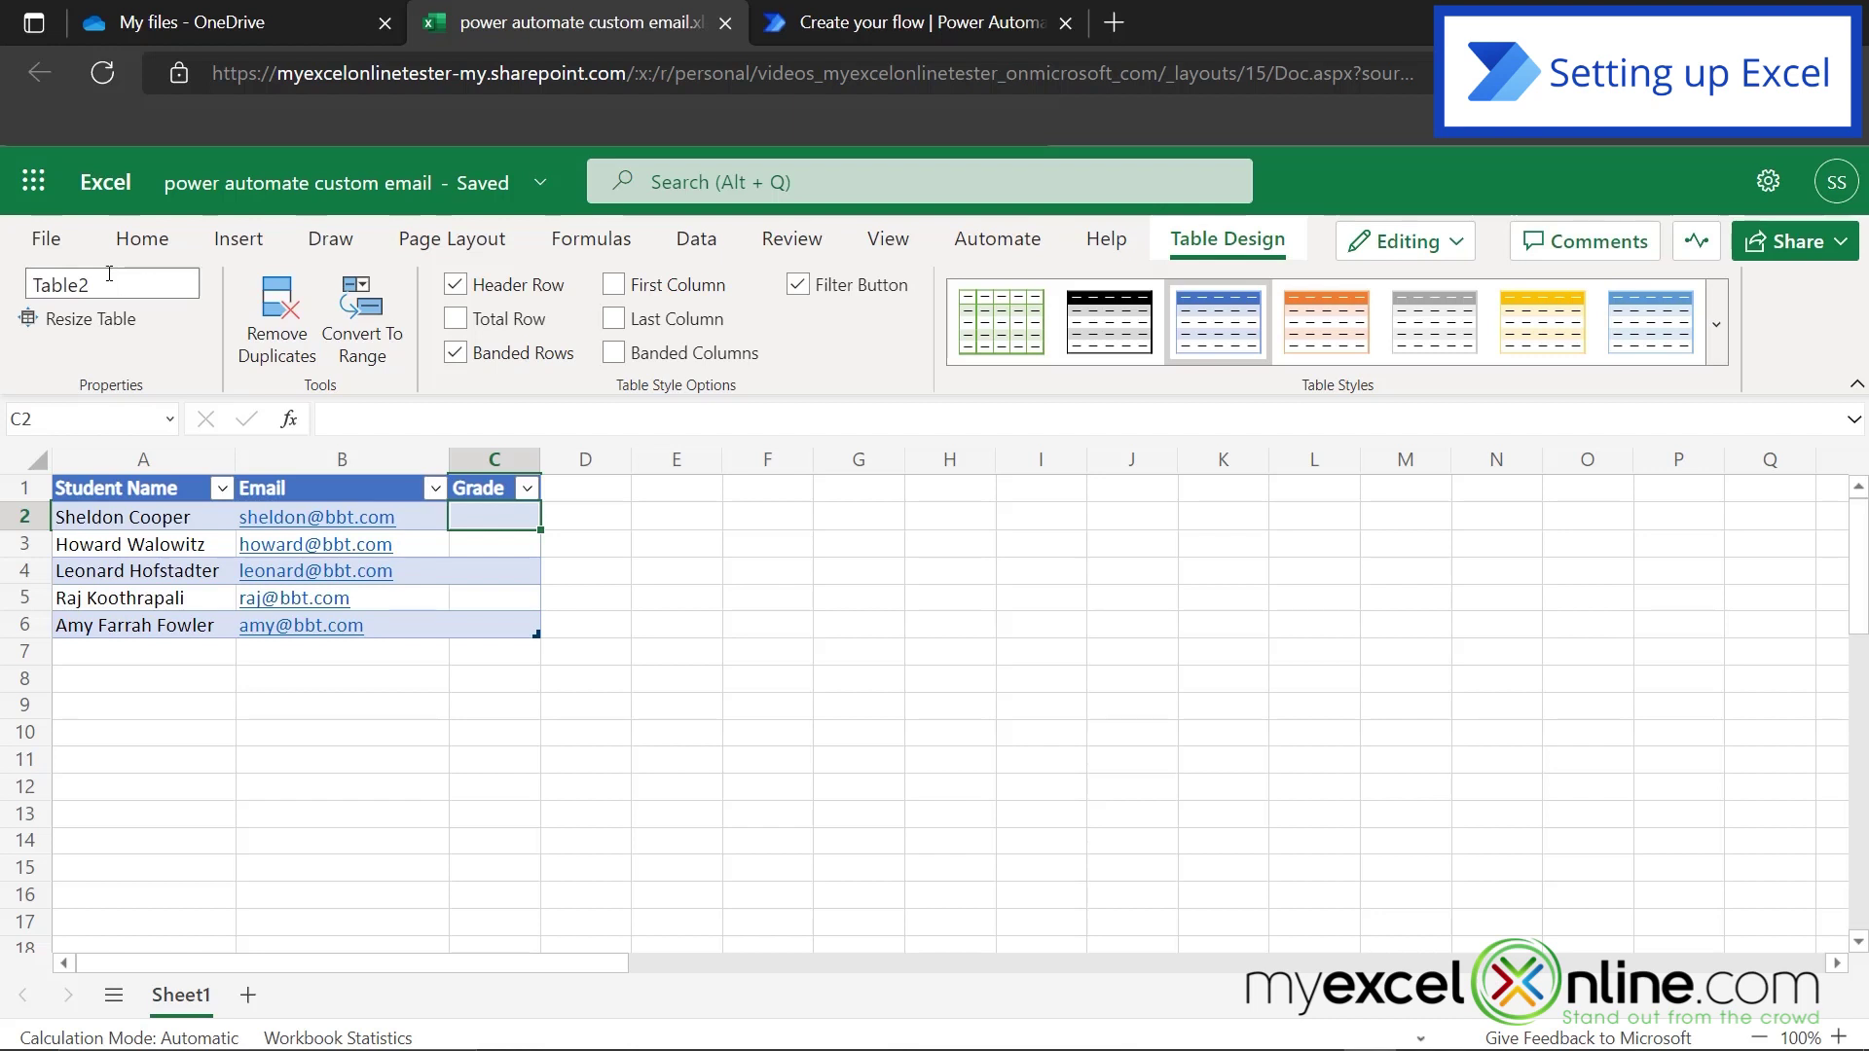
pyautogui.click(109, 274)
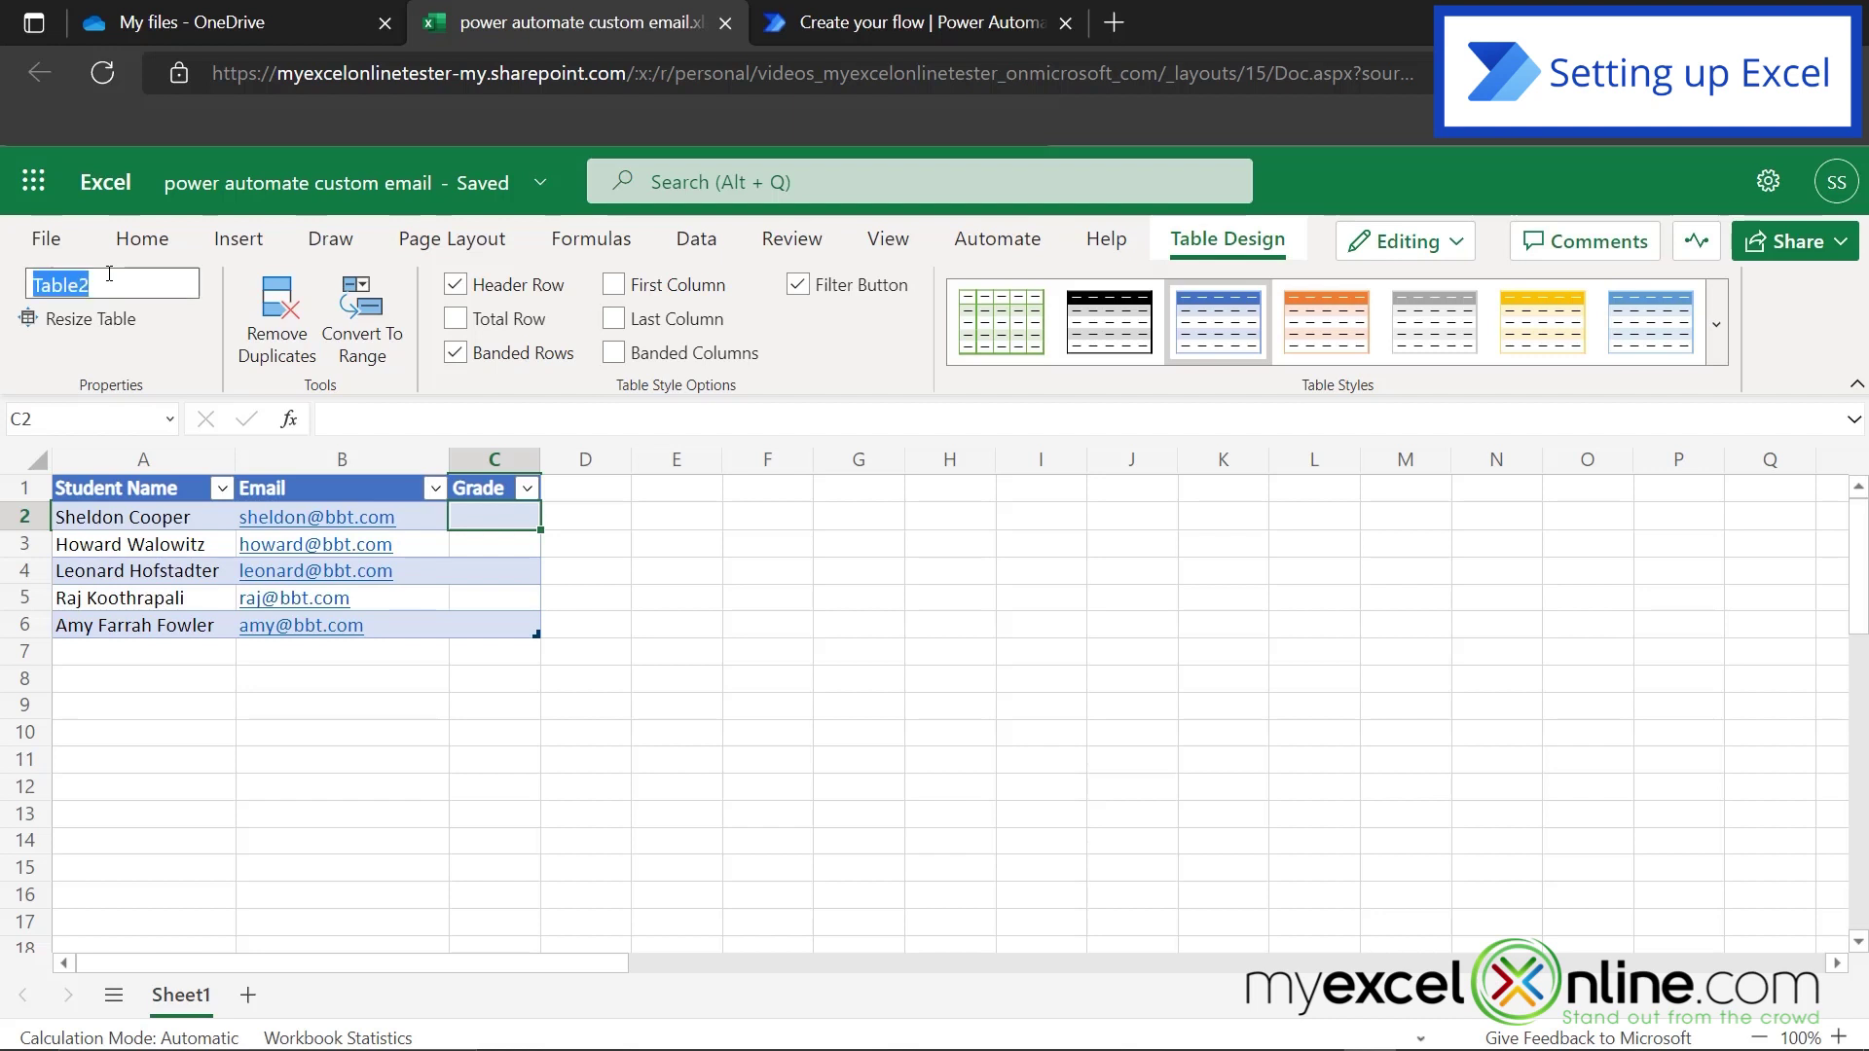
pyautogui.write('Students')
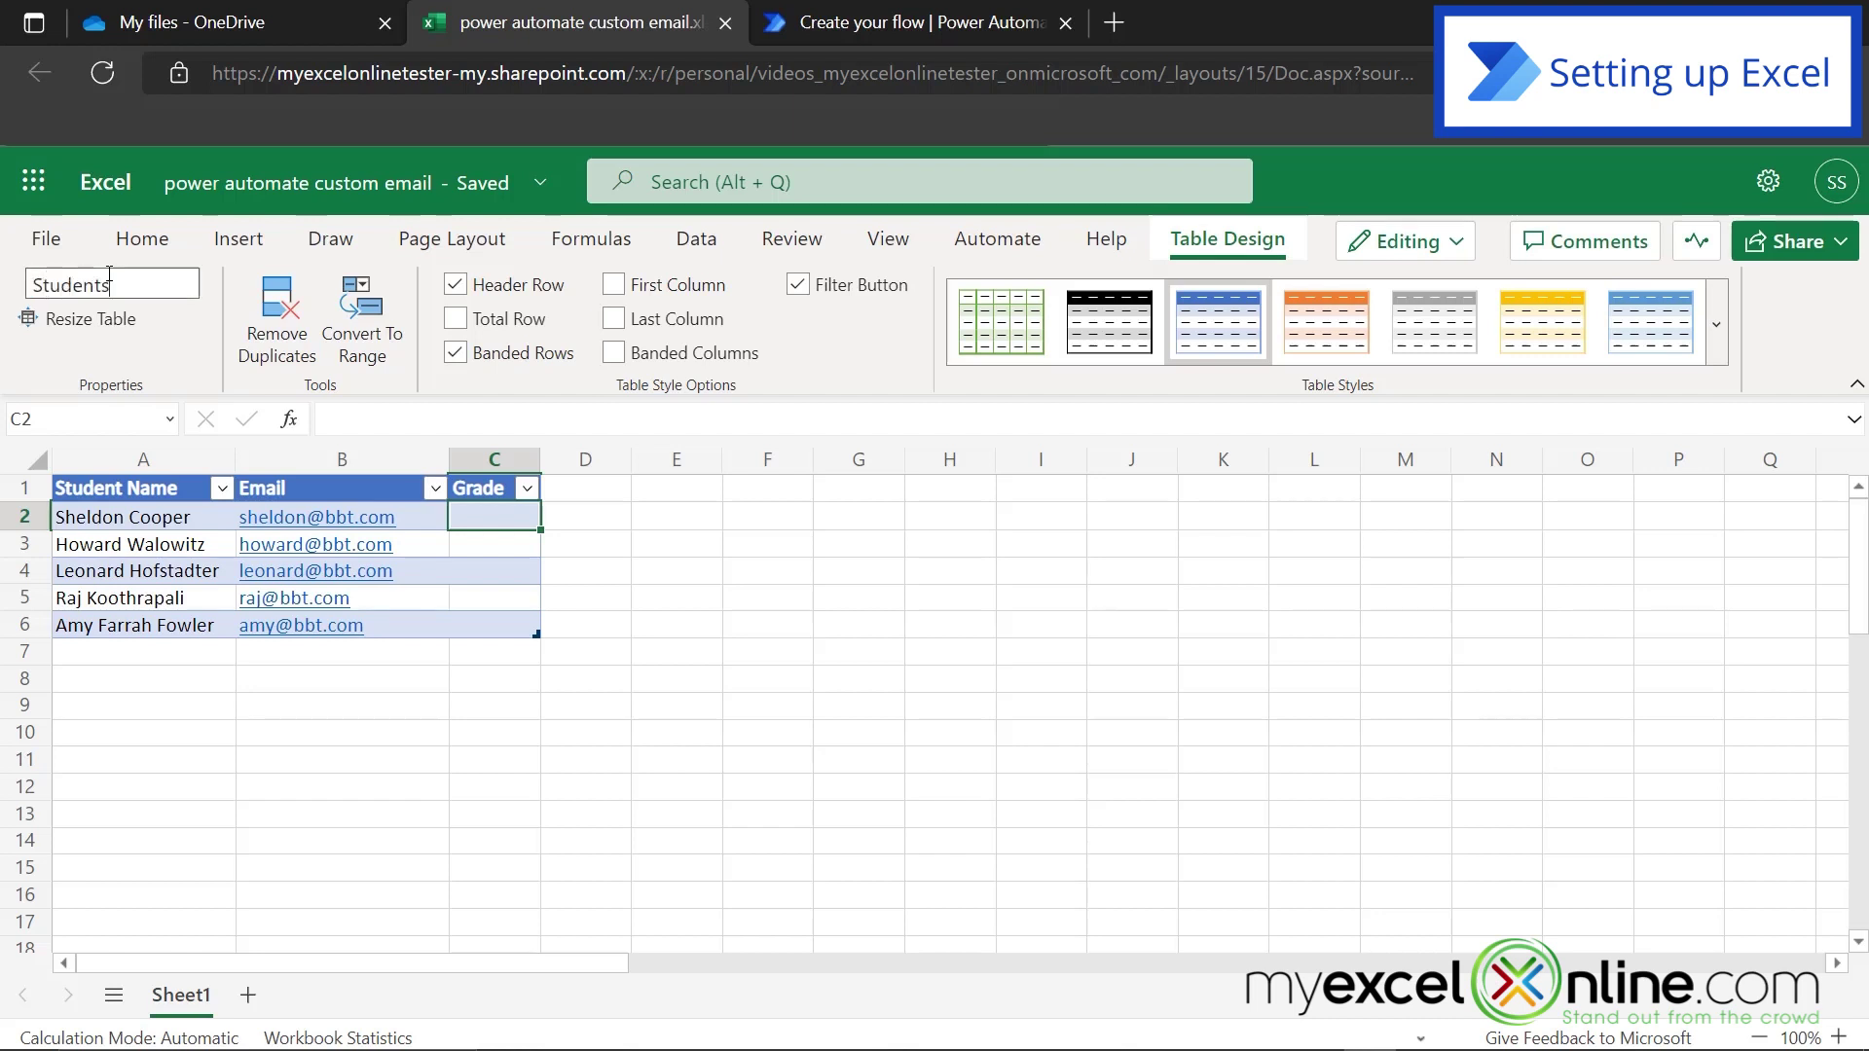
pyautogui.press('Return')
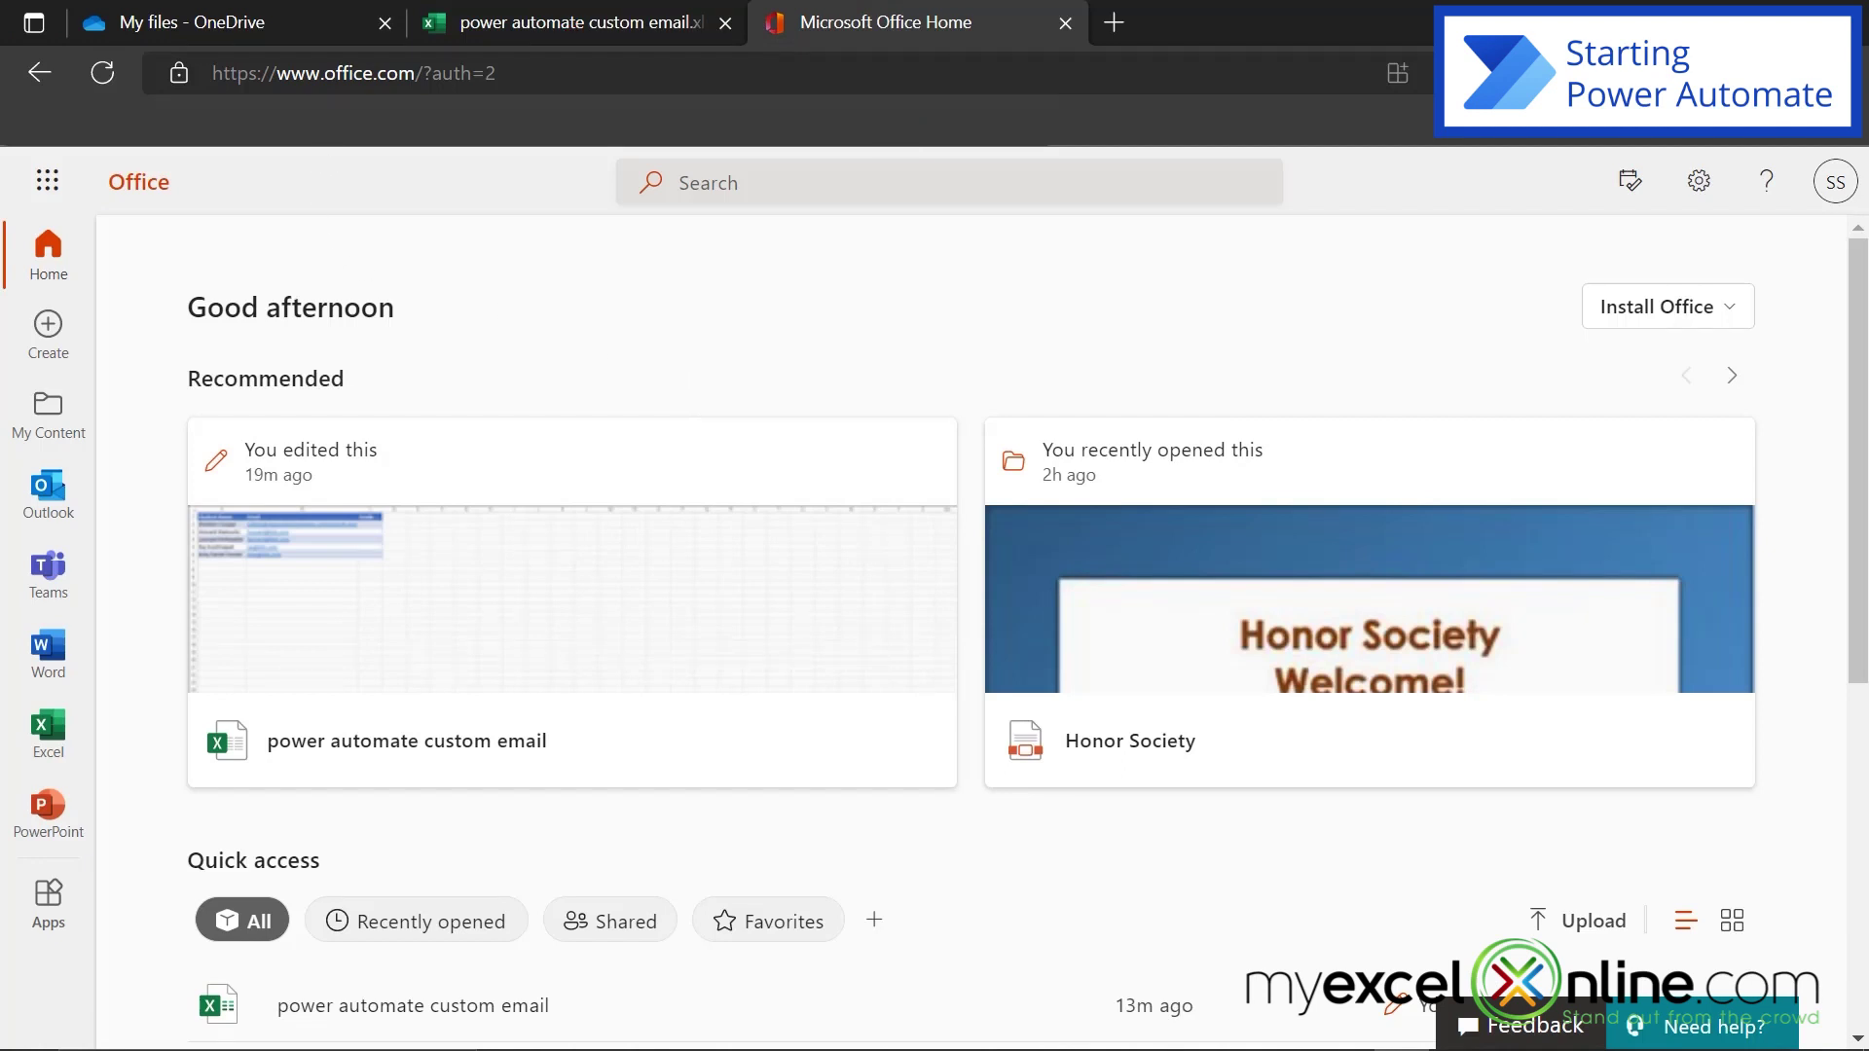
# Launch Power Automate from the Microsoft 365 app launcher's All apps list.
pyautogui.click(33, 184)
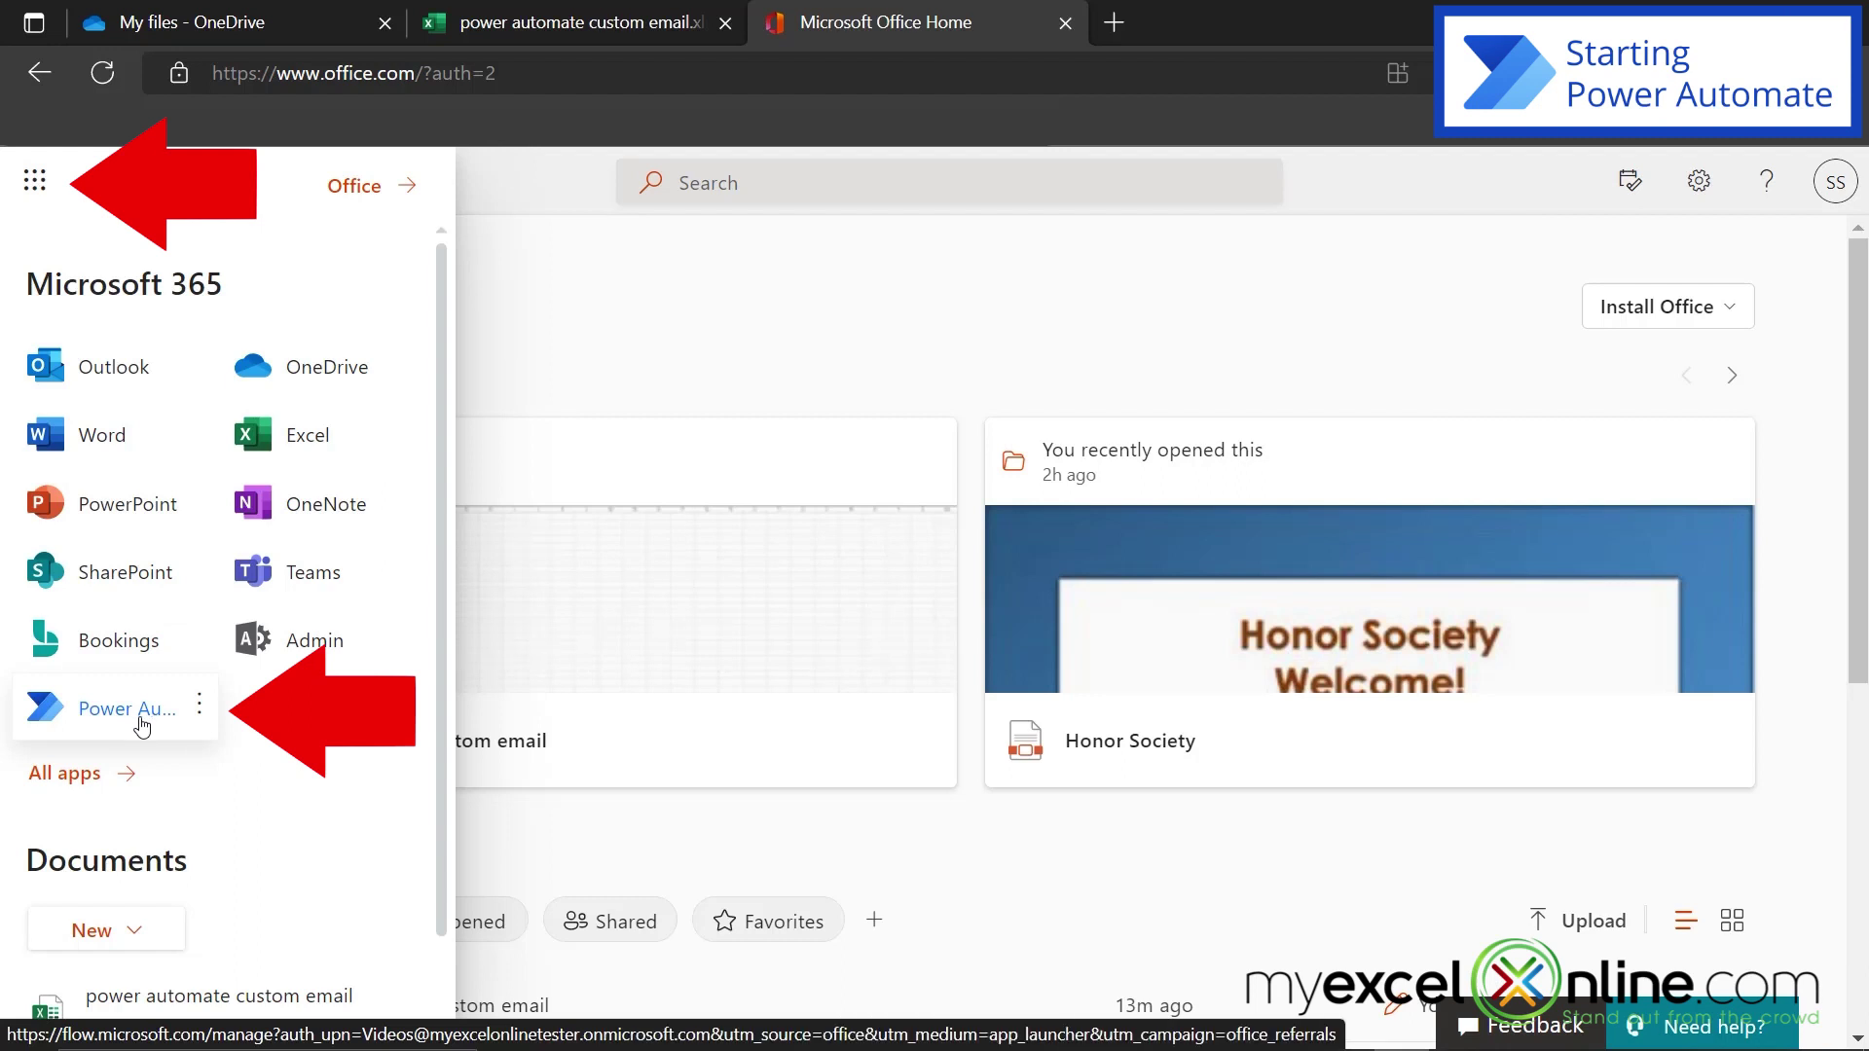
pyautogui.click(73, 774)
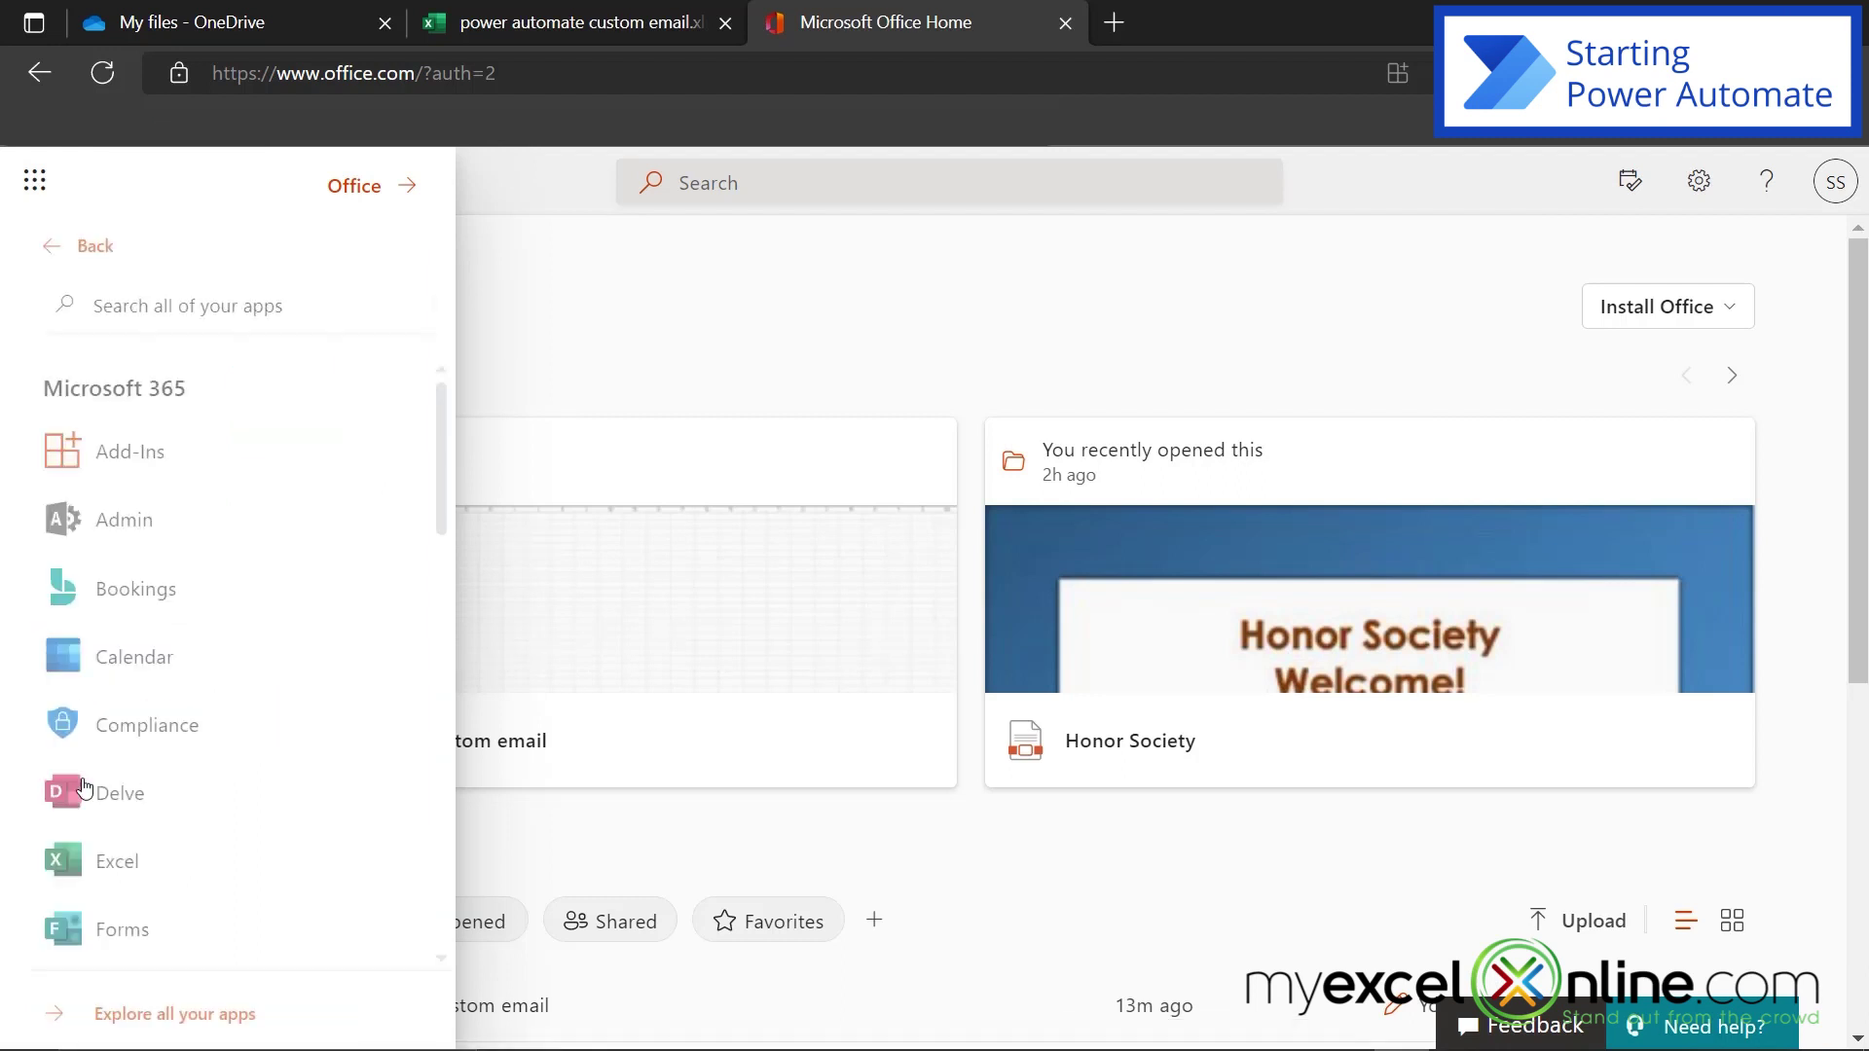
pyautogui.scroll(-9, 261, 742)
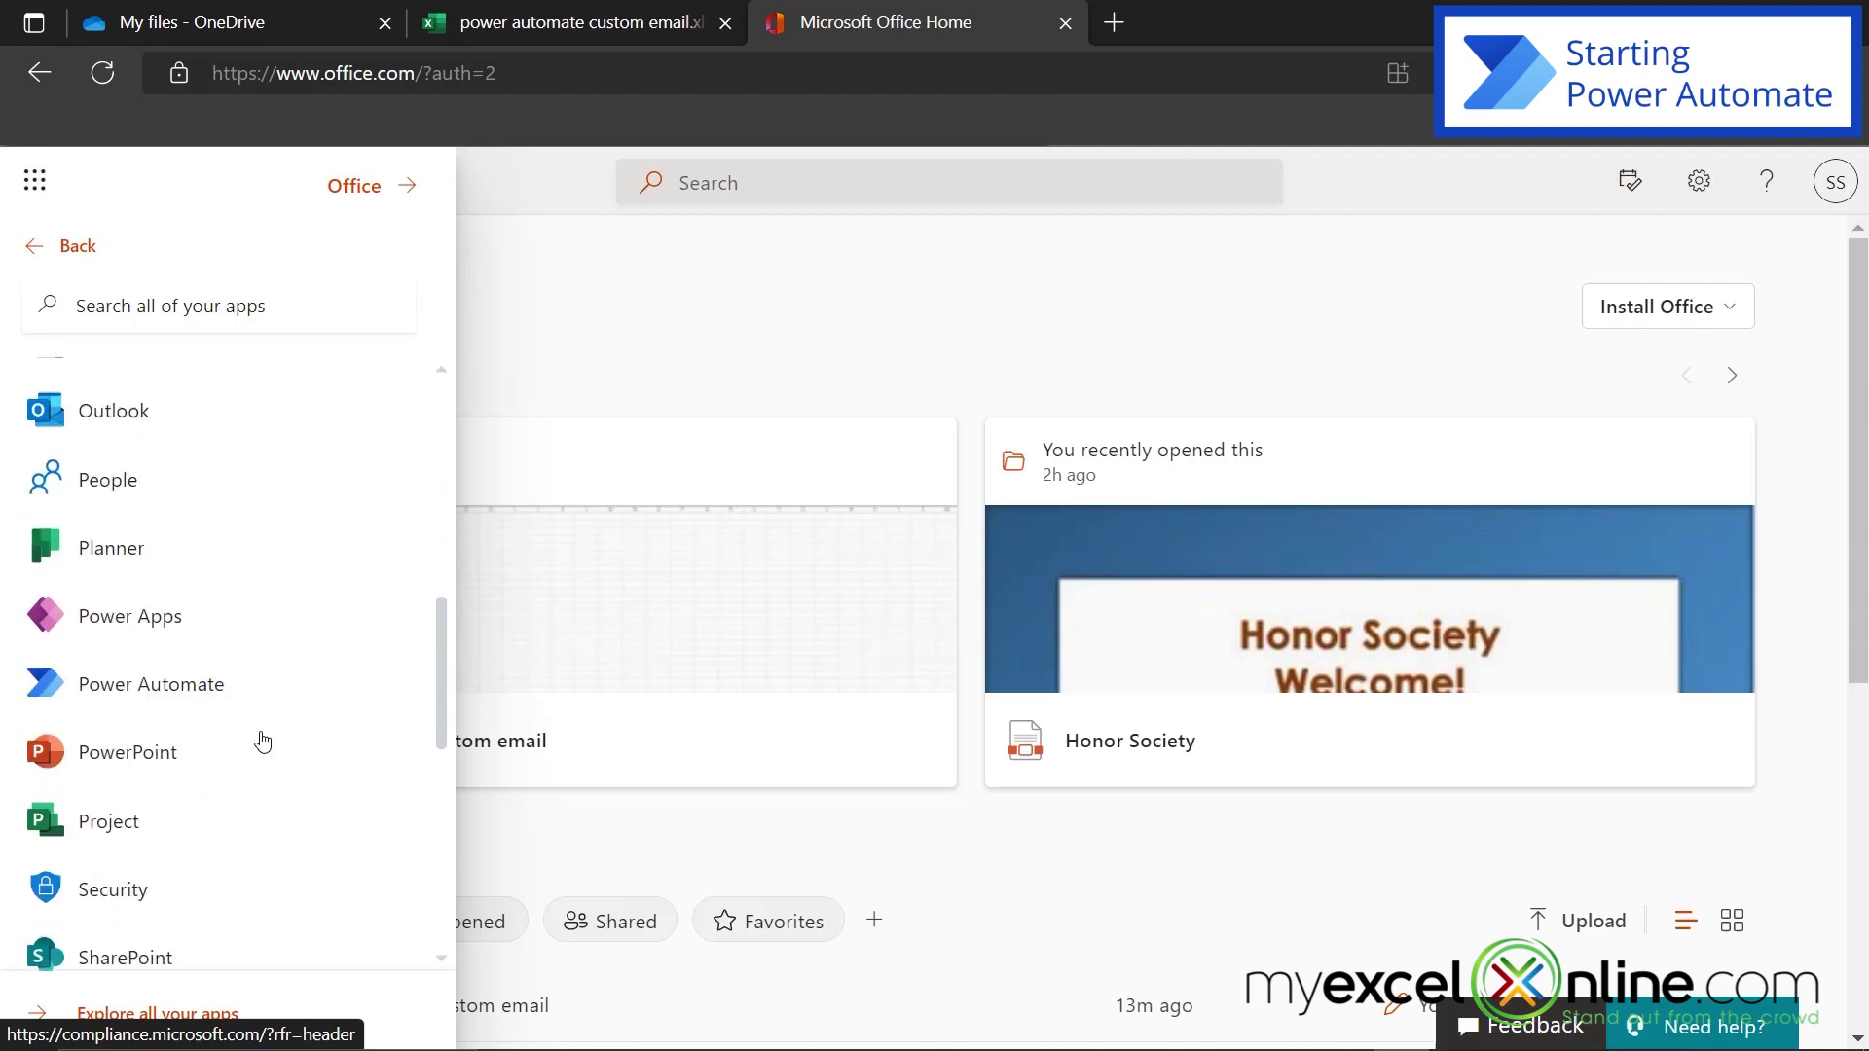
pyautogui.click(113, 644)
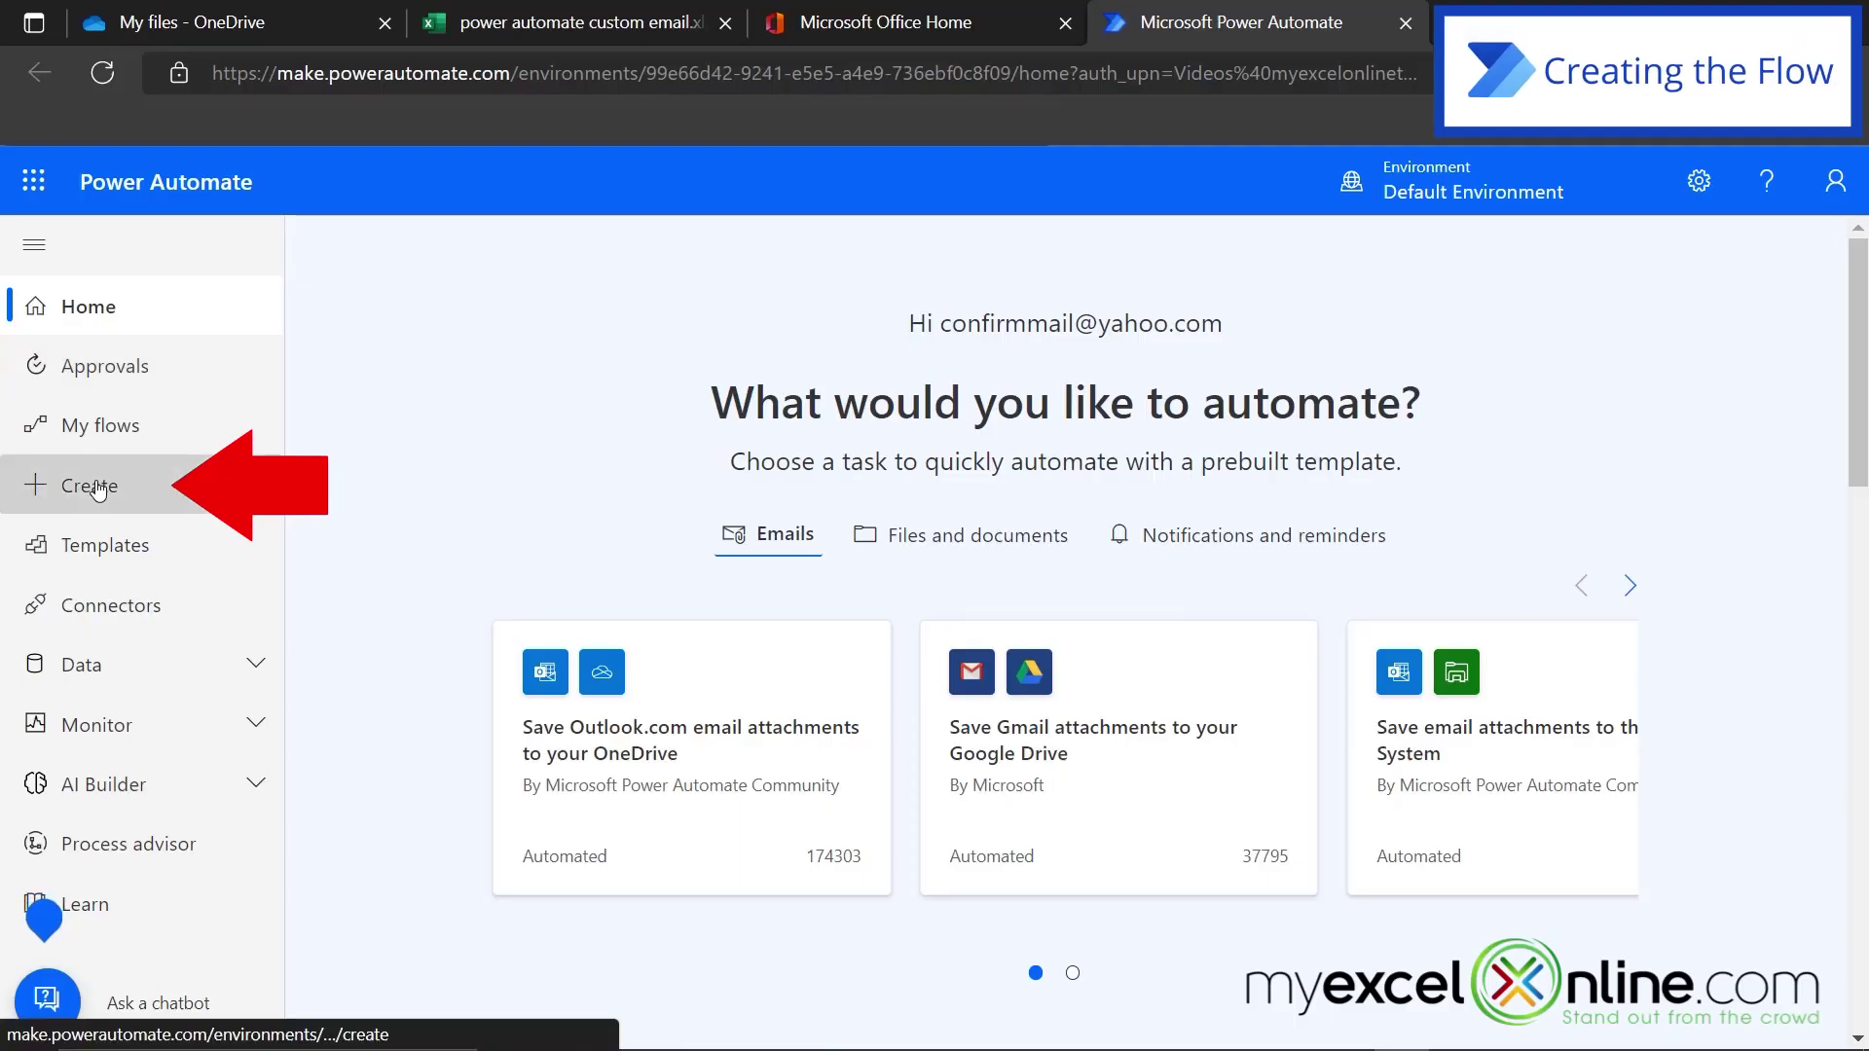
# Create an instant cloud flow using the 'Manually trigger a flow' trigger.
pyautogui.click(90, 484)
pyautogui.scroll(5, 1035, 509)
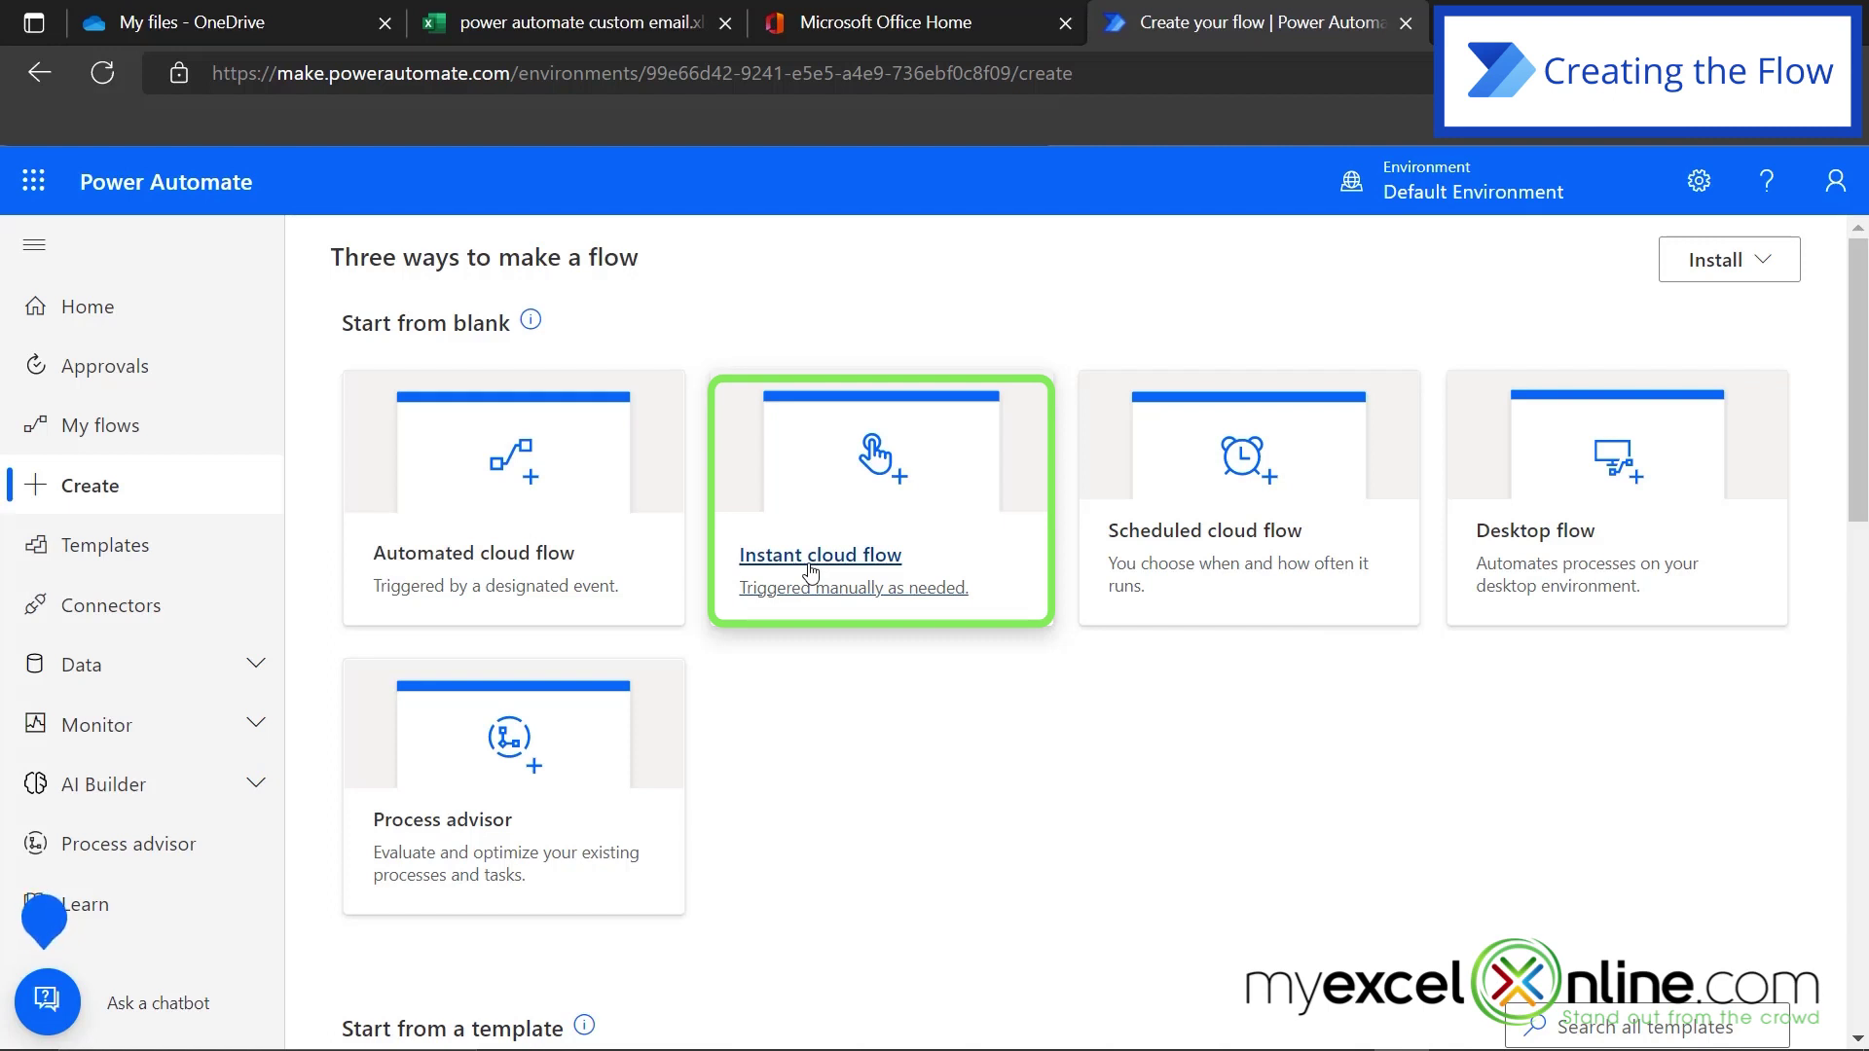
pyautogui.click(810, 572)
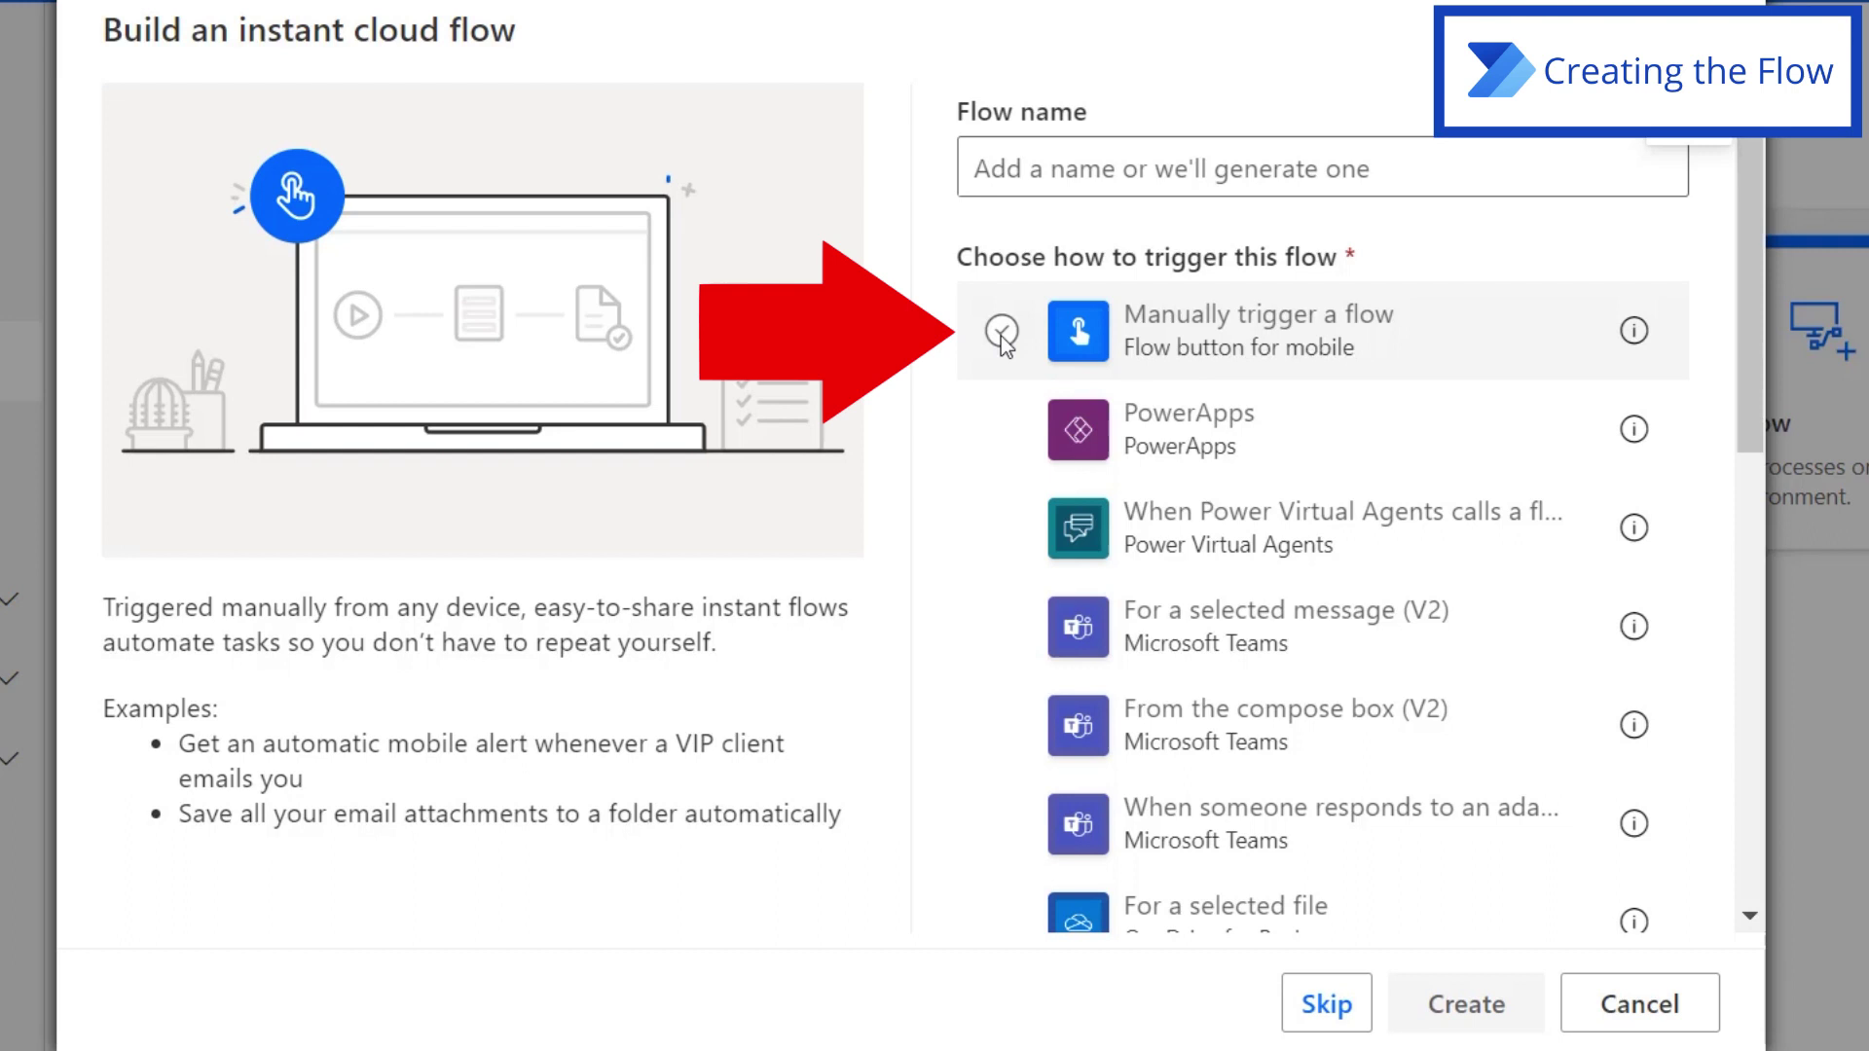
pyautogui.click(1000, 332)
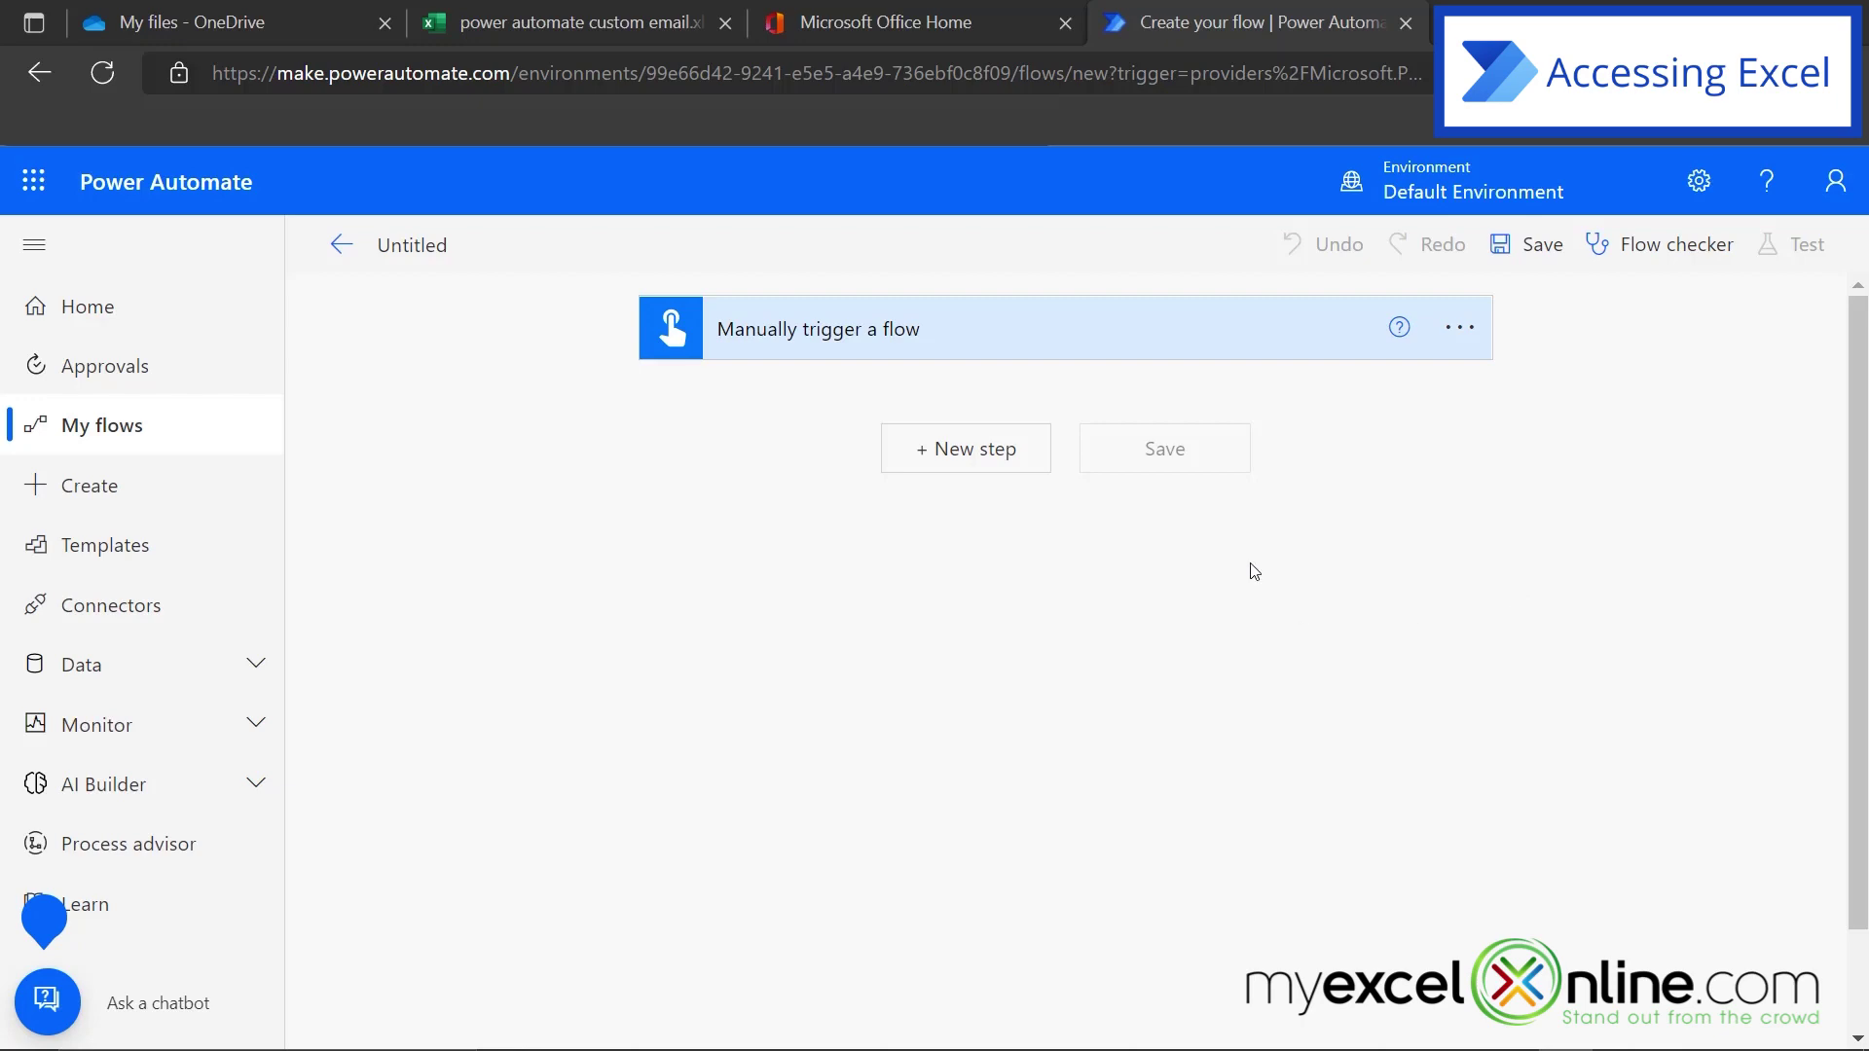
# Add an Excel Online List rows present in a table action on OneDrive for Business, library OneDrive.
pyautogui.click(945, 457)
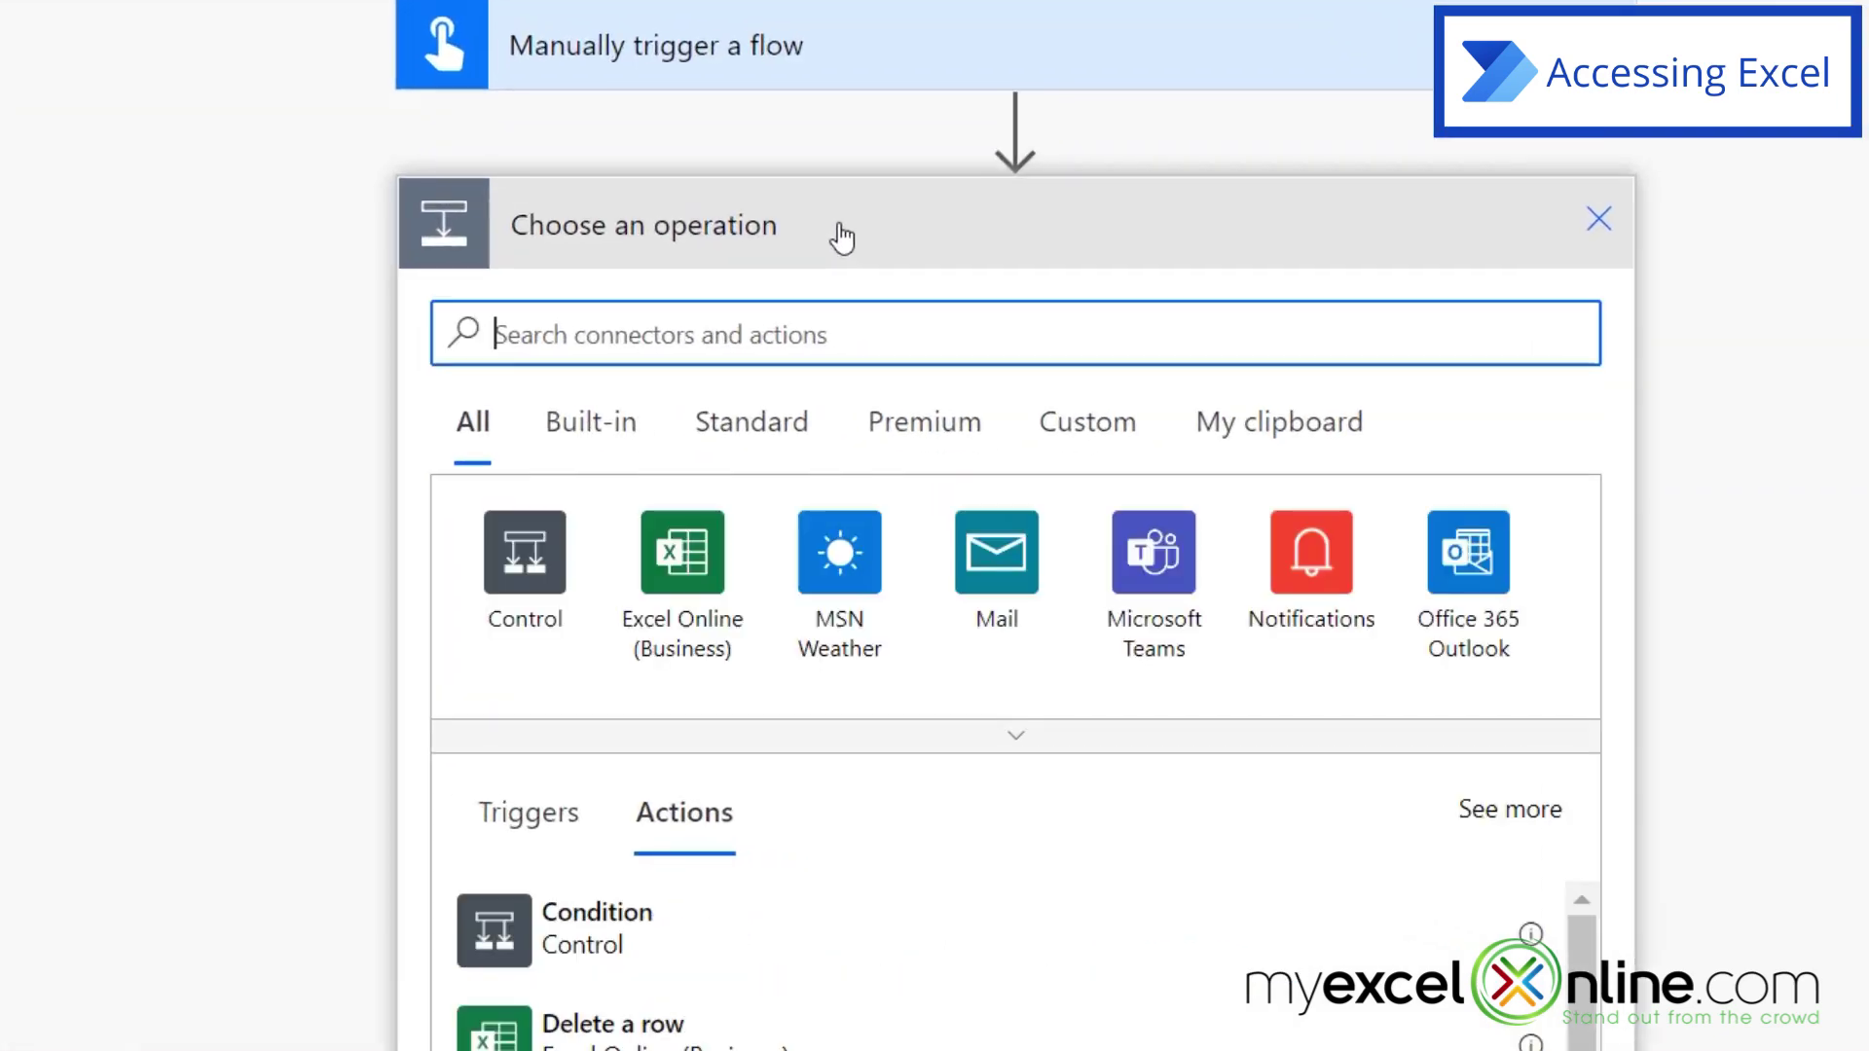
pyautogui.click(679, 590)
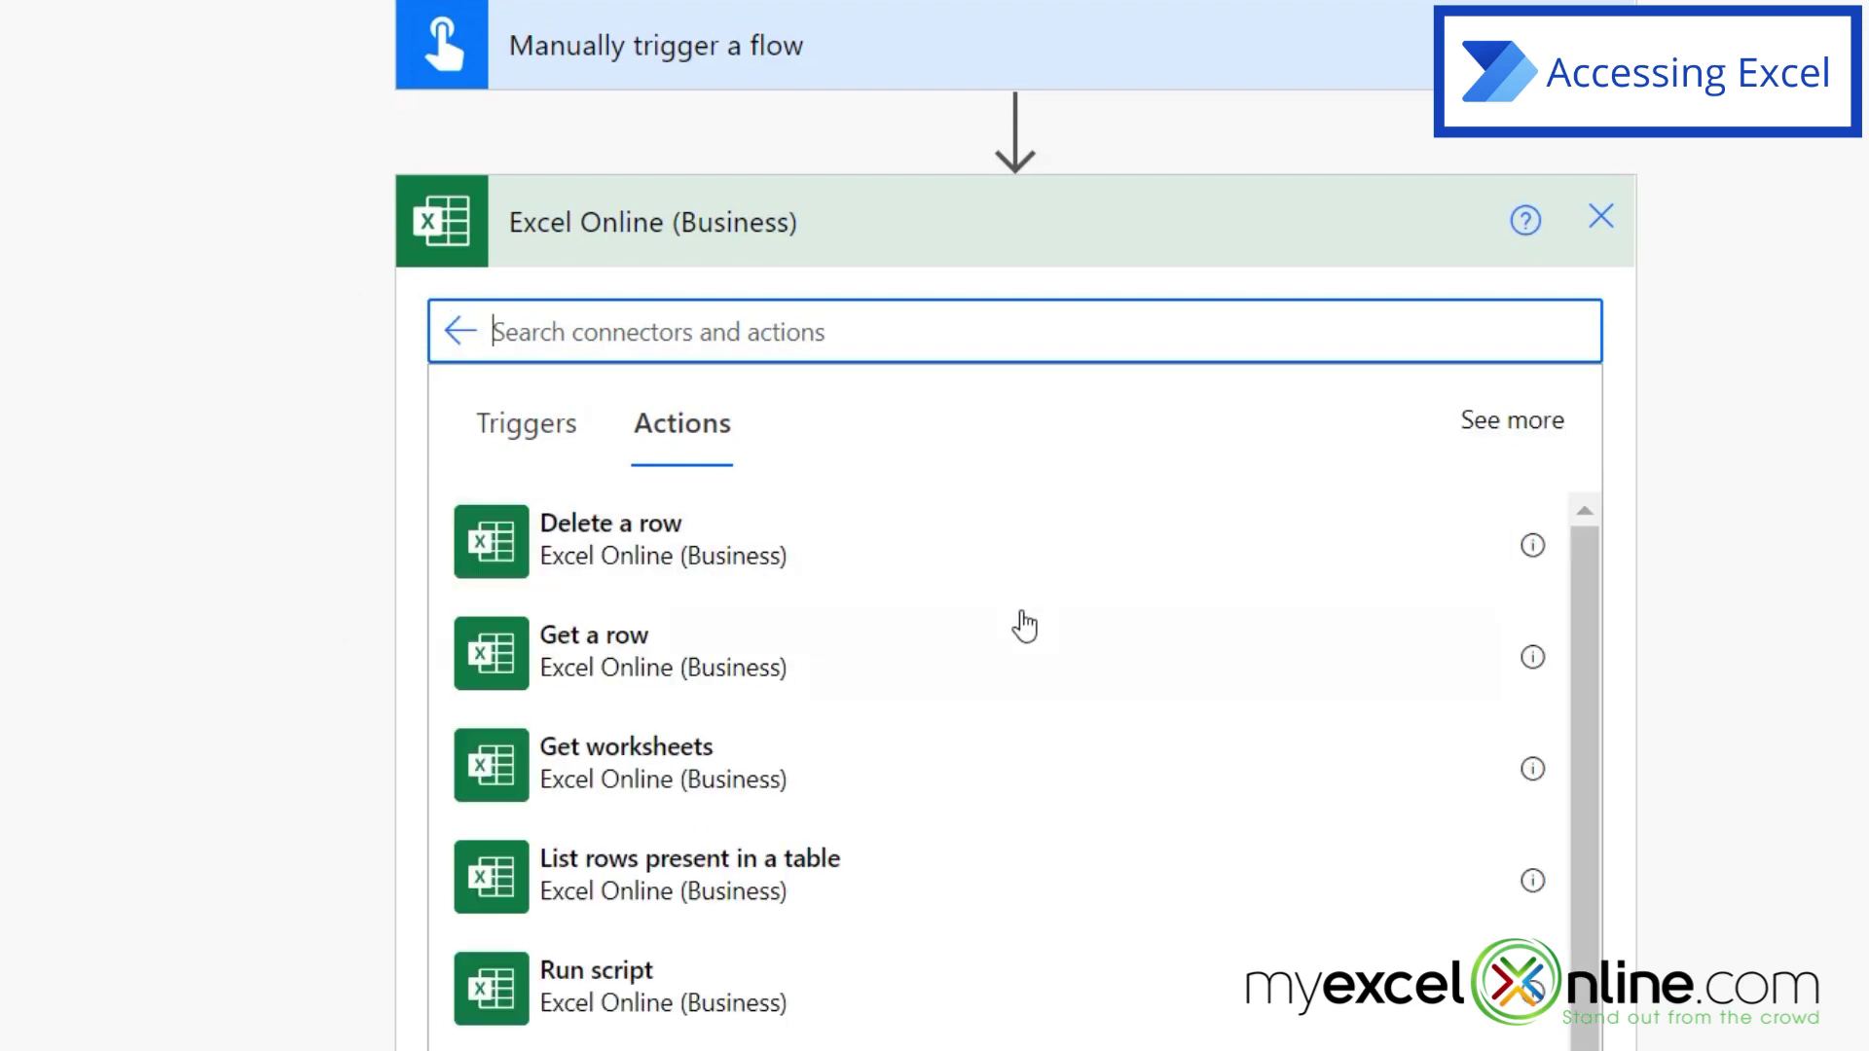
pyautogui.click(662, 912)
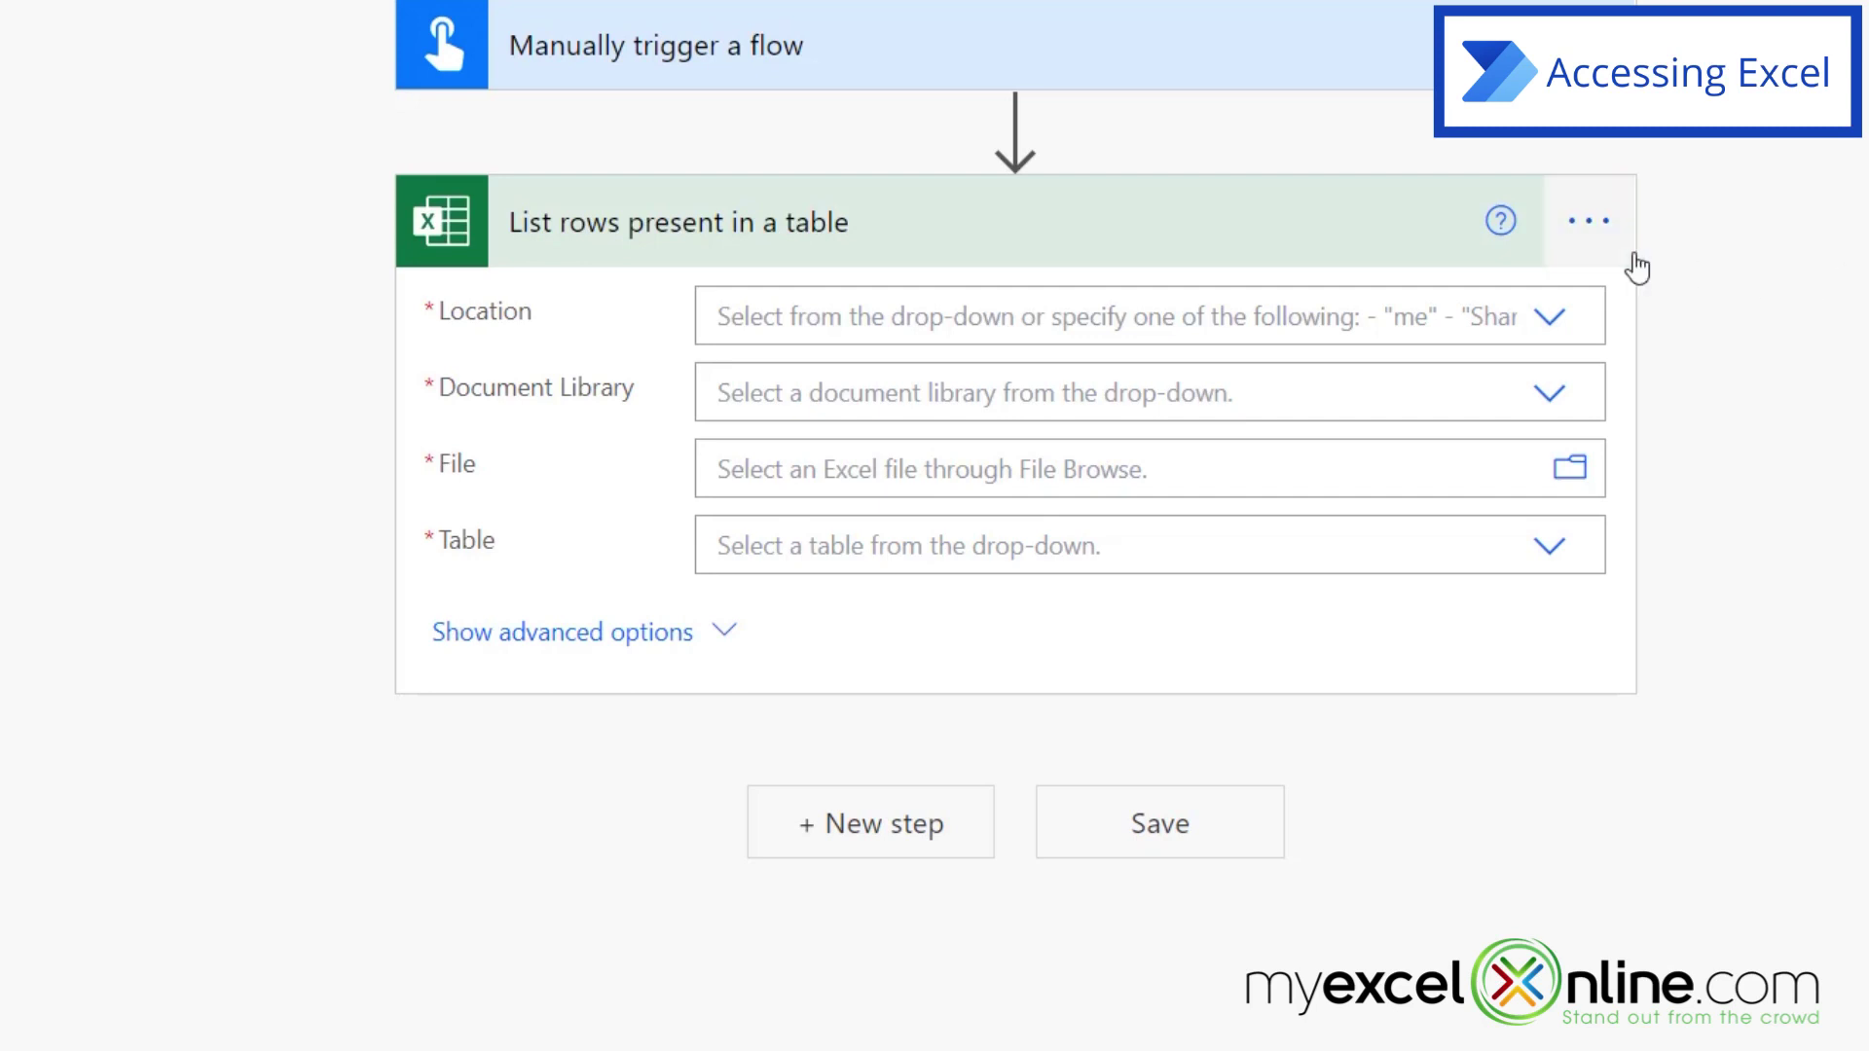
pyautogui.click(1547, 321)
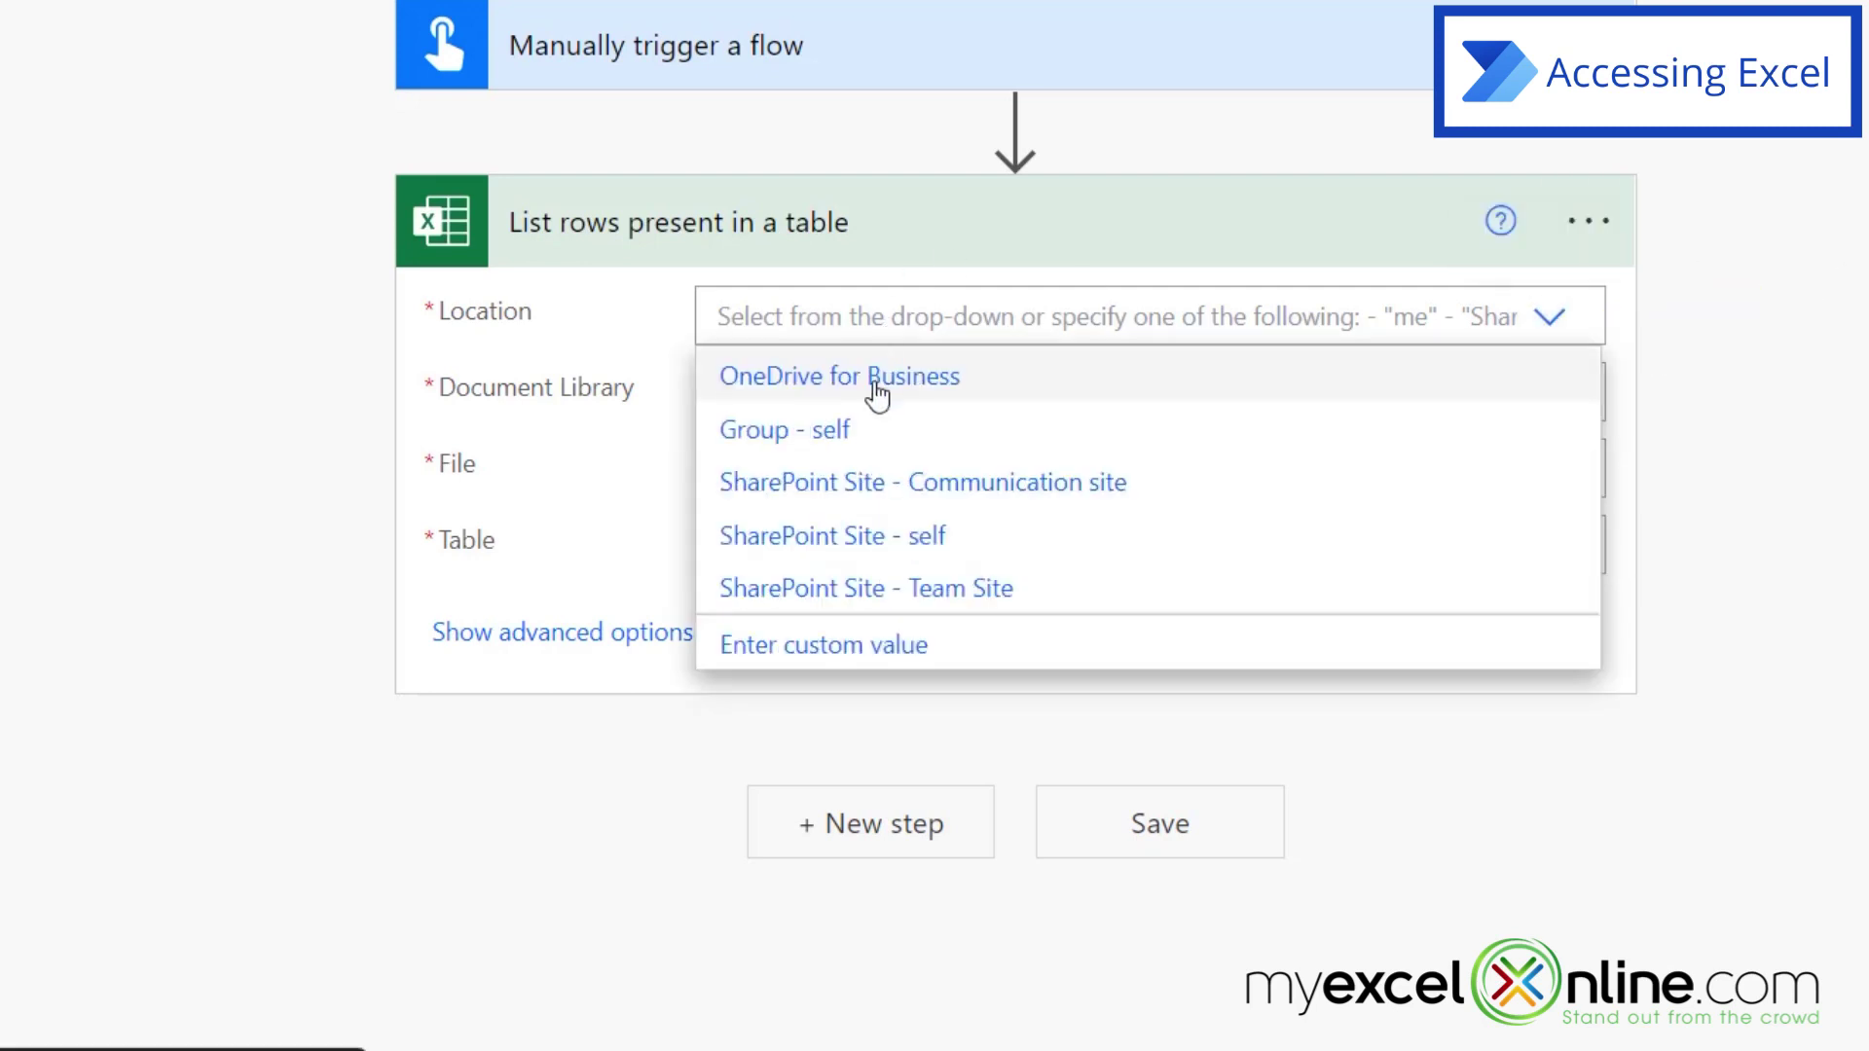
pyautogui.click(875, 389)
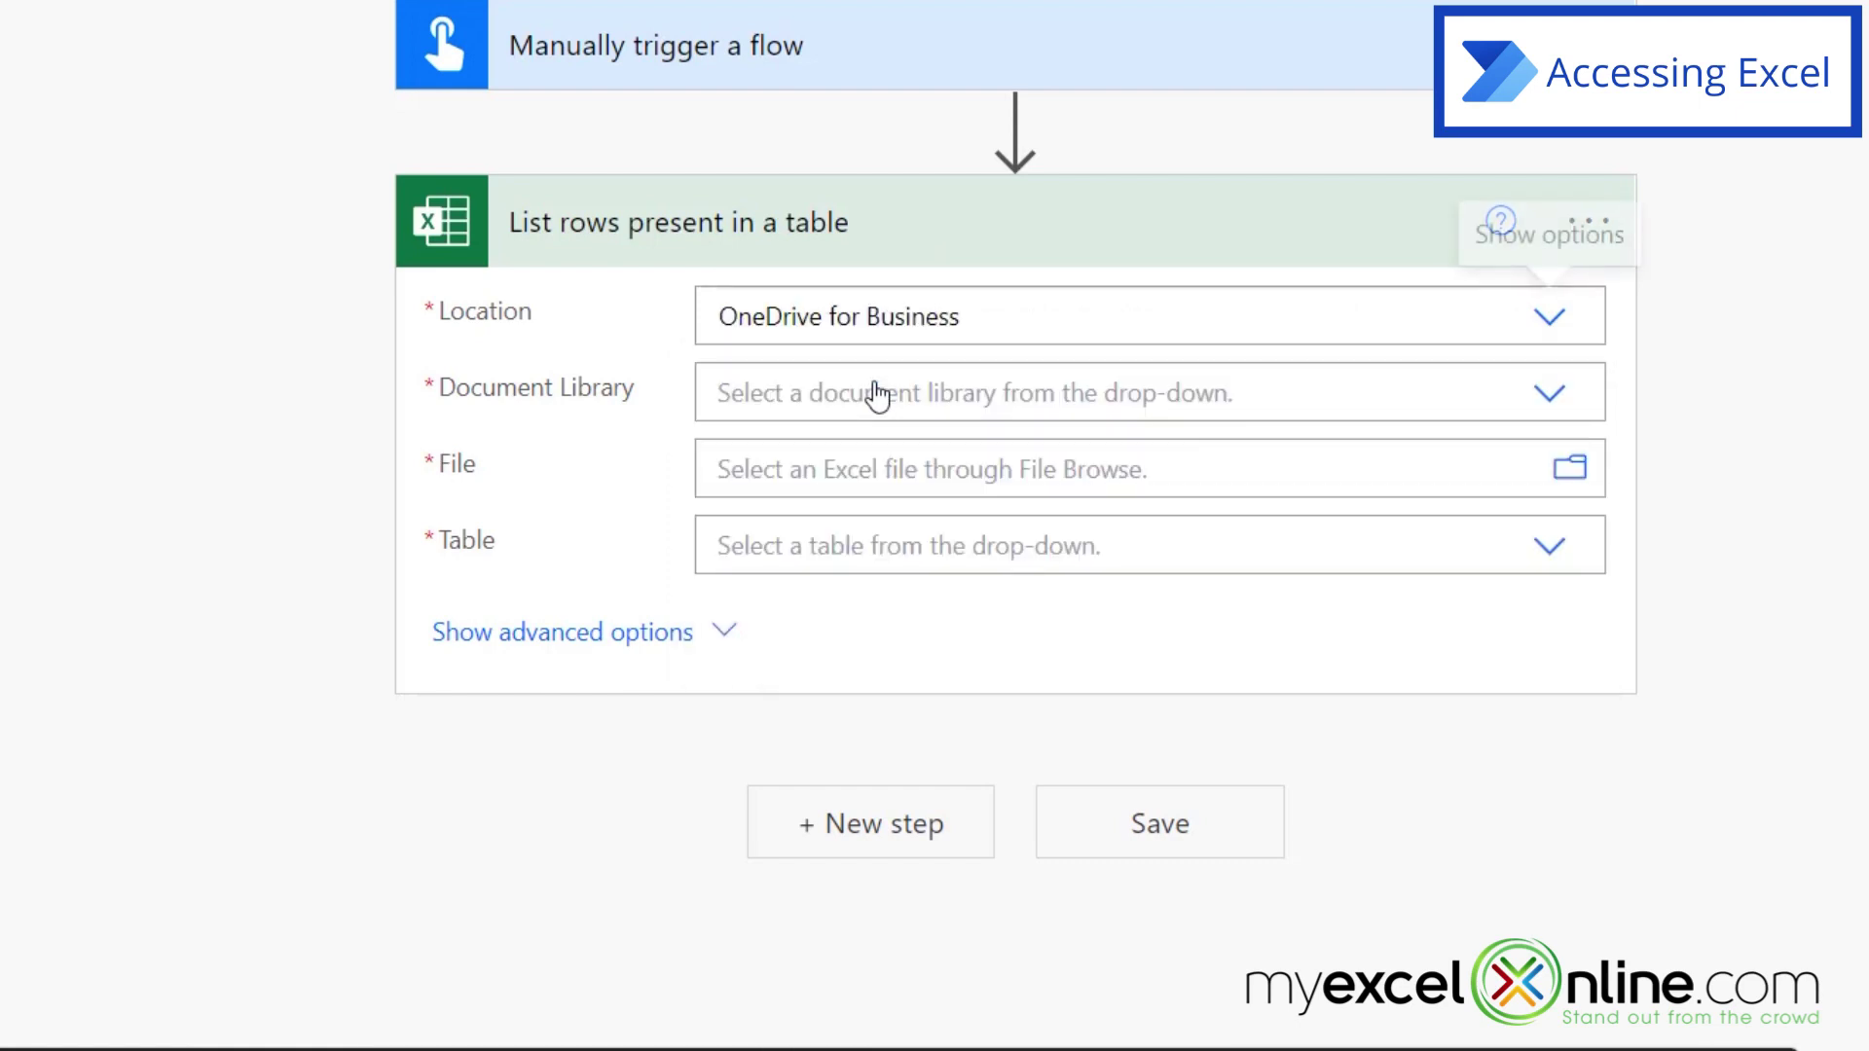
pyautogui.click(1552, 394)
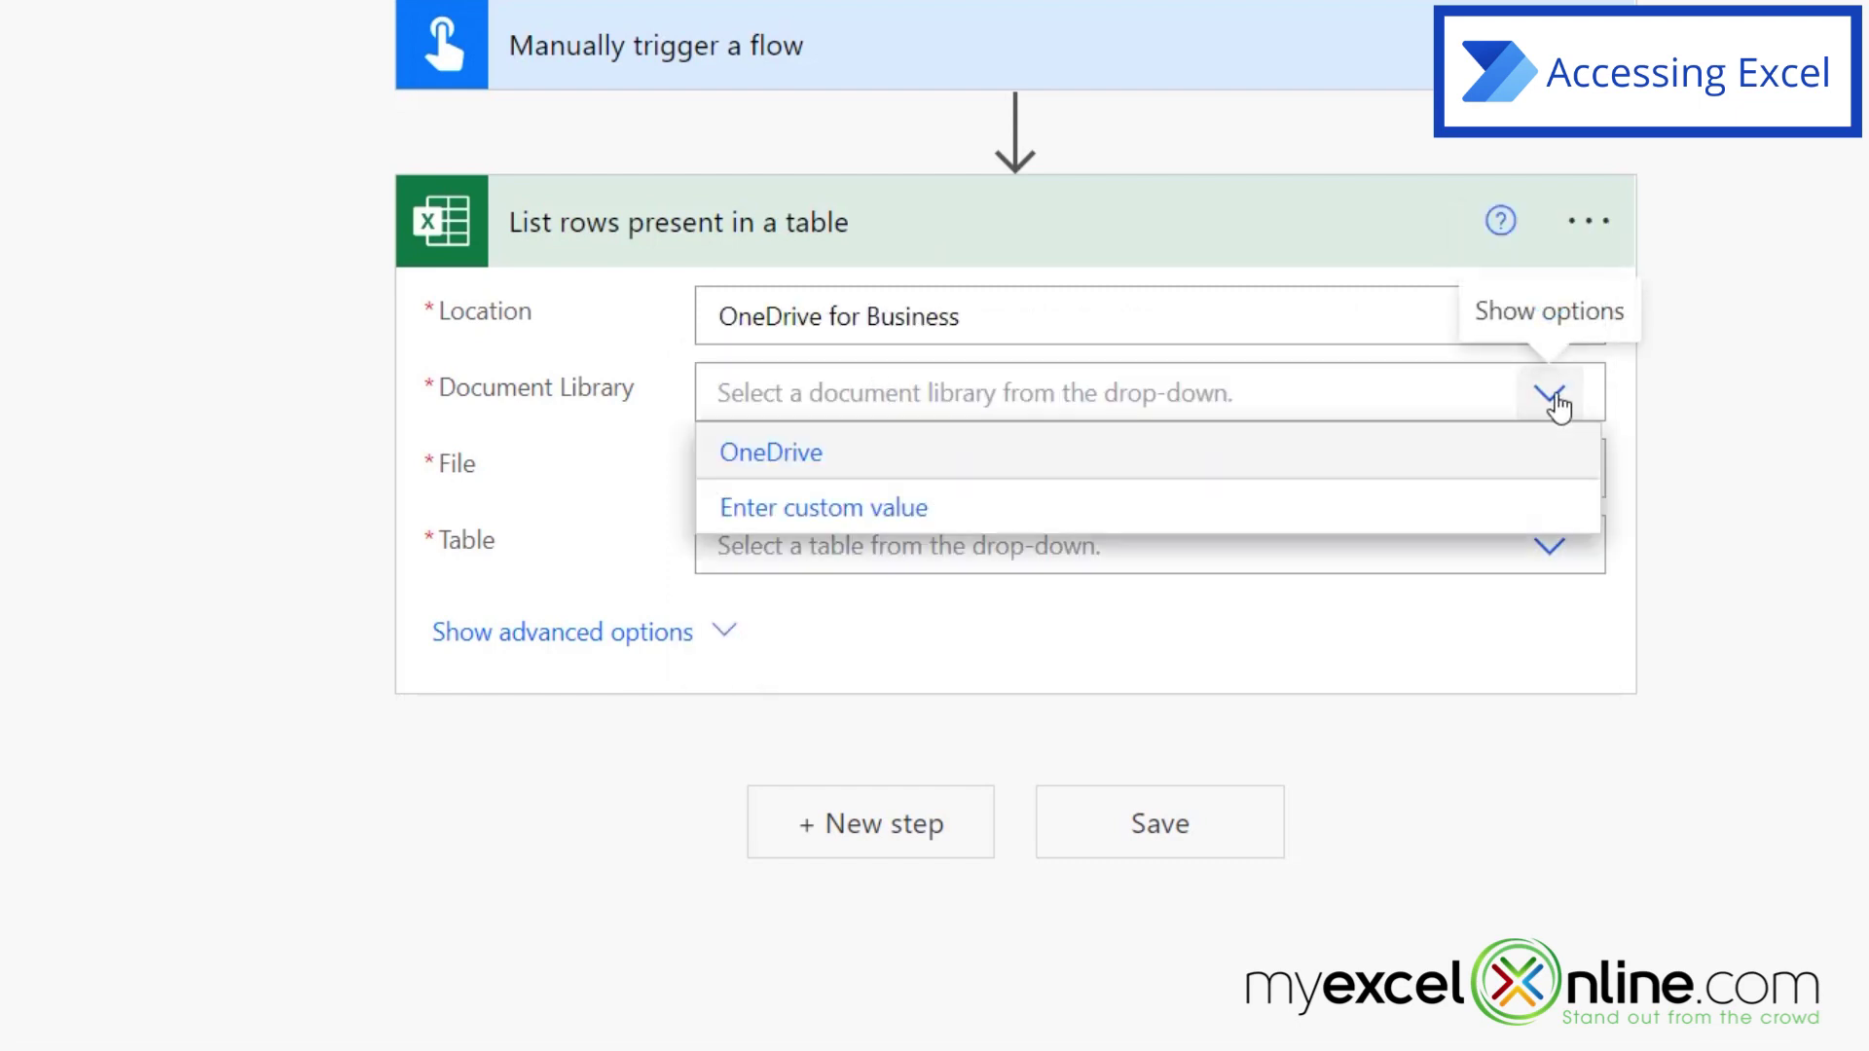
pyautogui.click(846, 468)
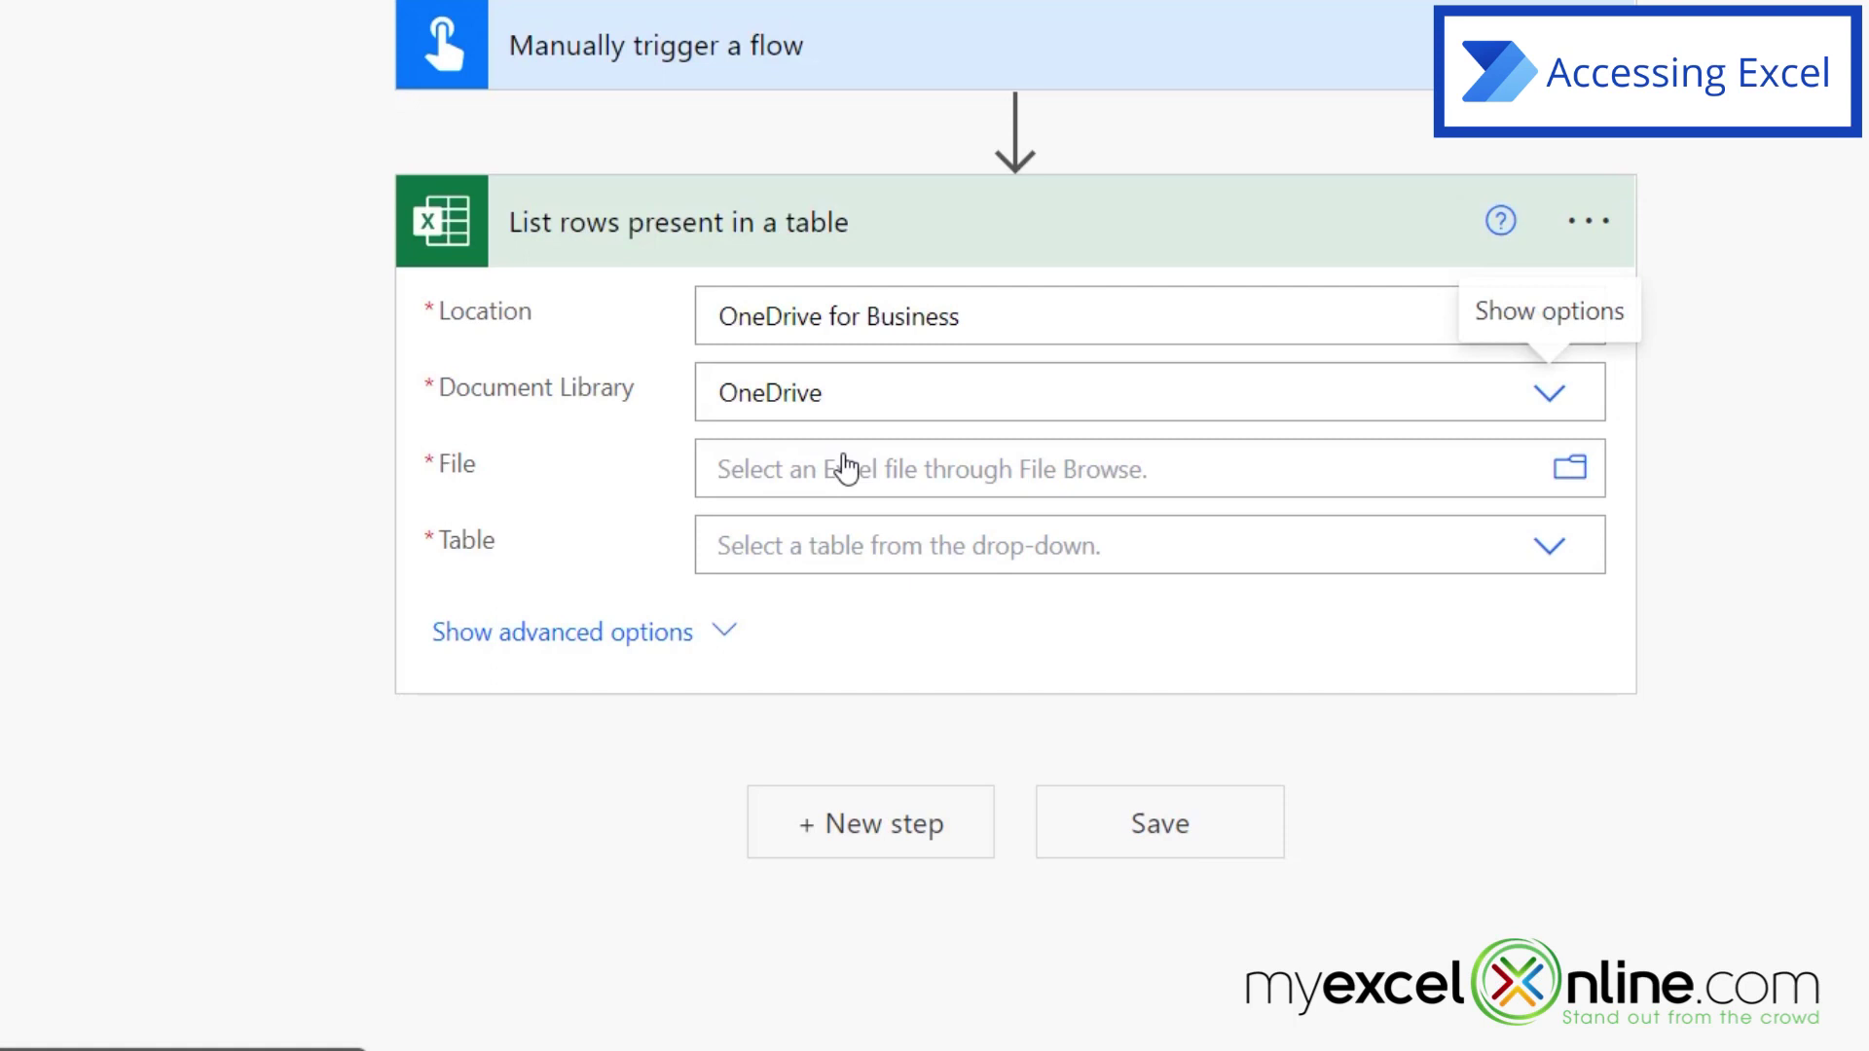
# Point the action at power automate custom email.xlsx and its Students table.
pyautogui.click(1576, 479)
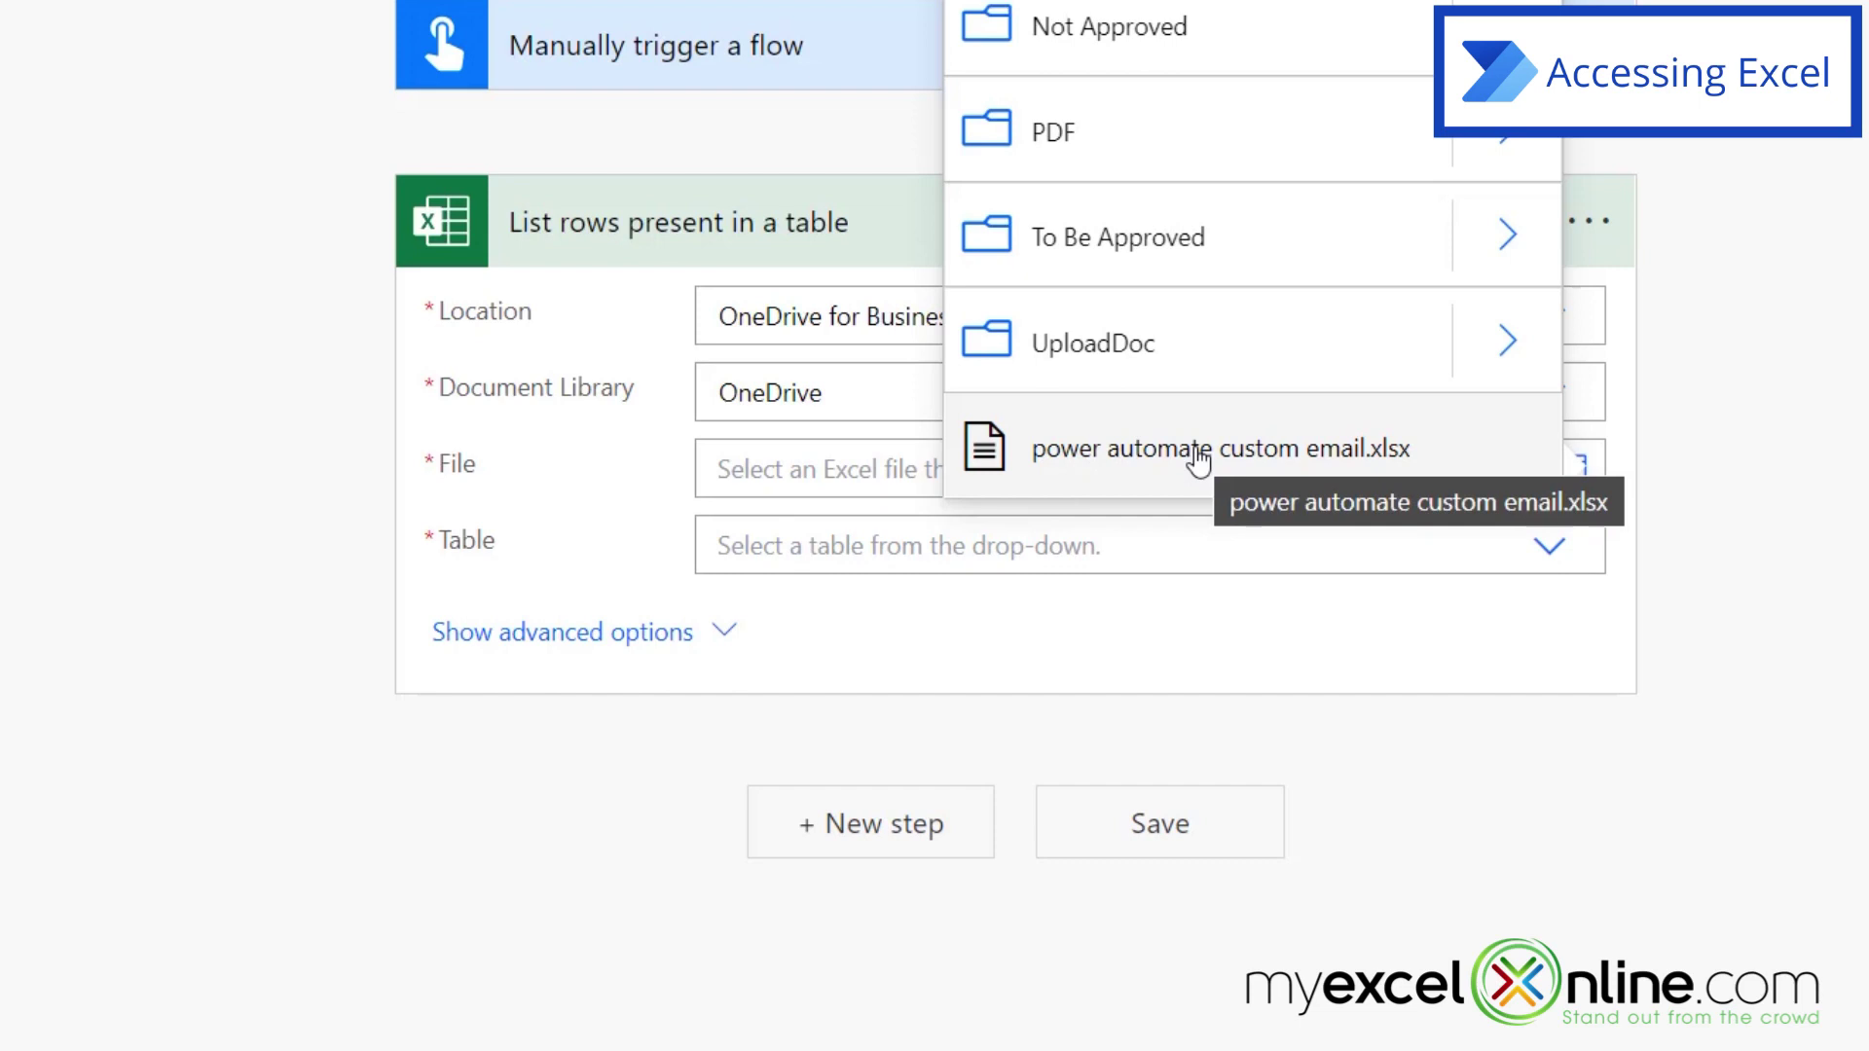
pyautogui.click(1199, 462)
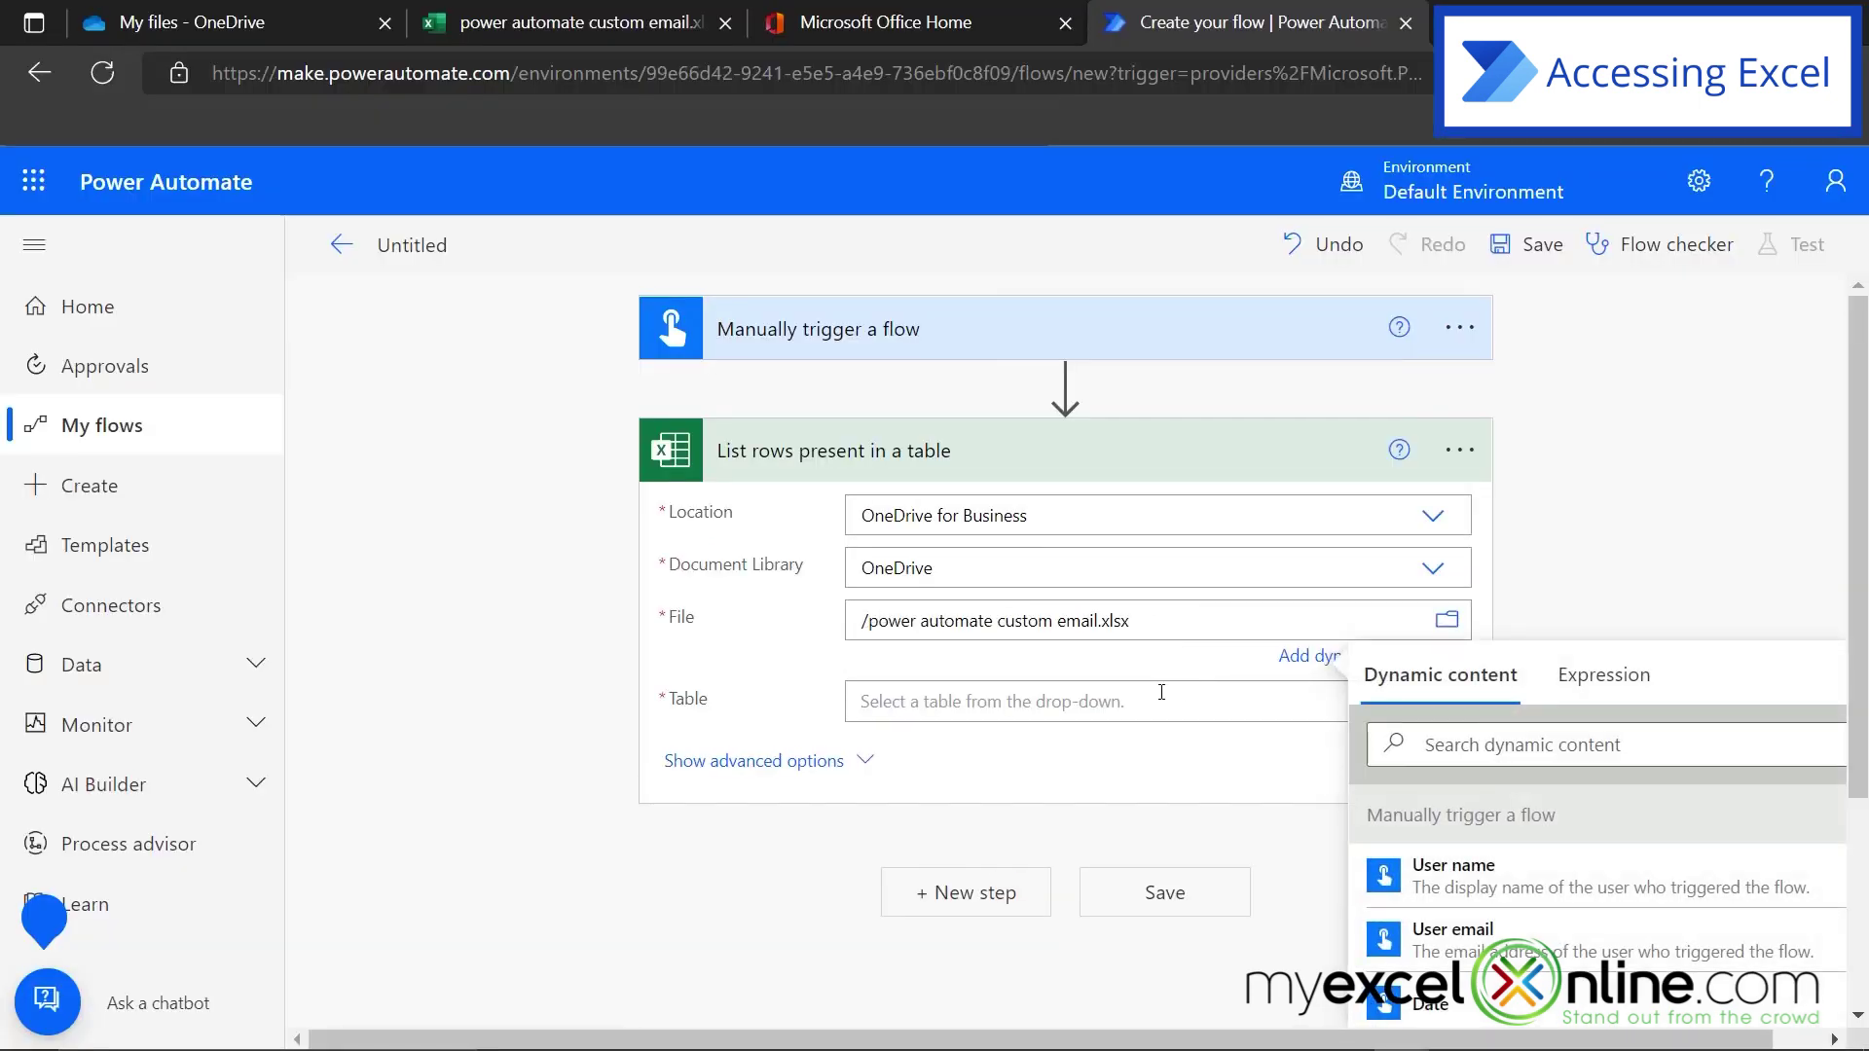
pyautogui.click(1153, 697)
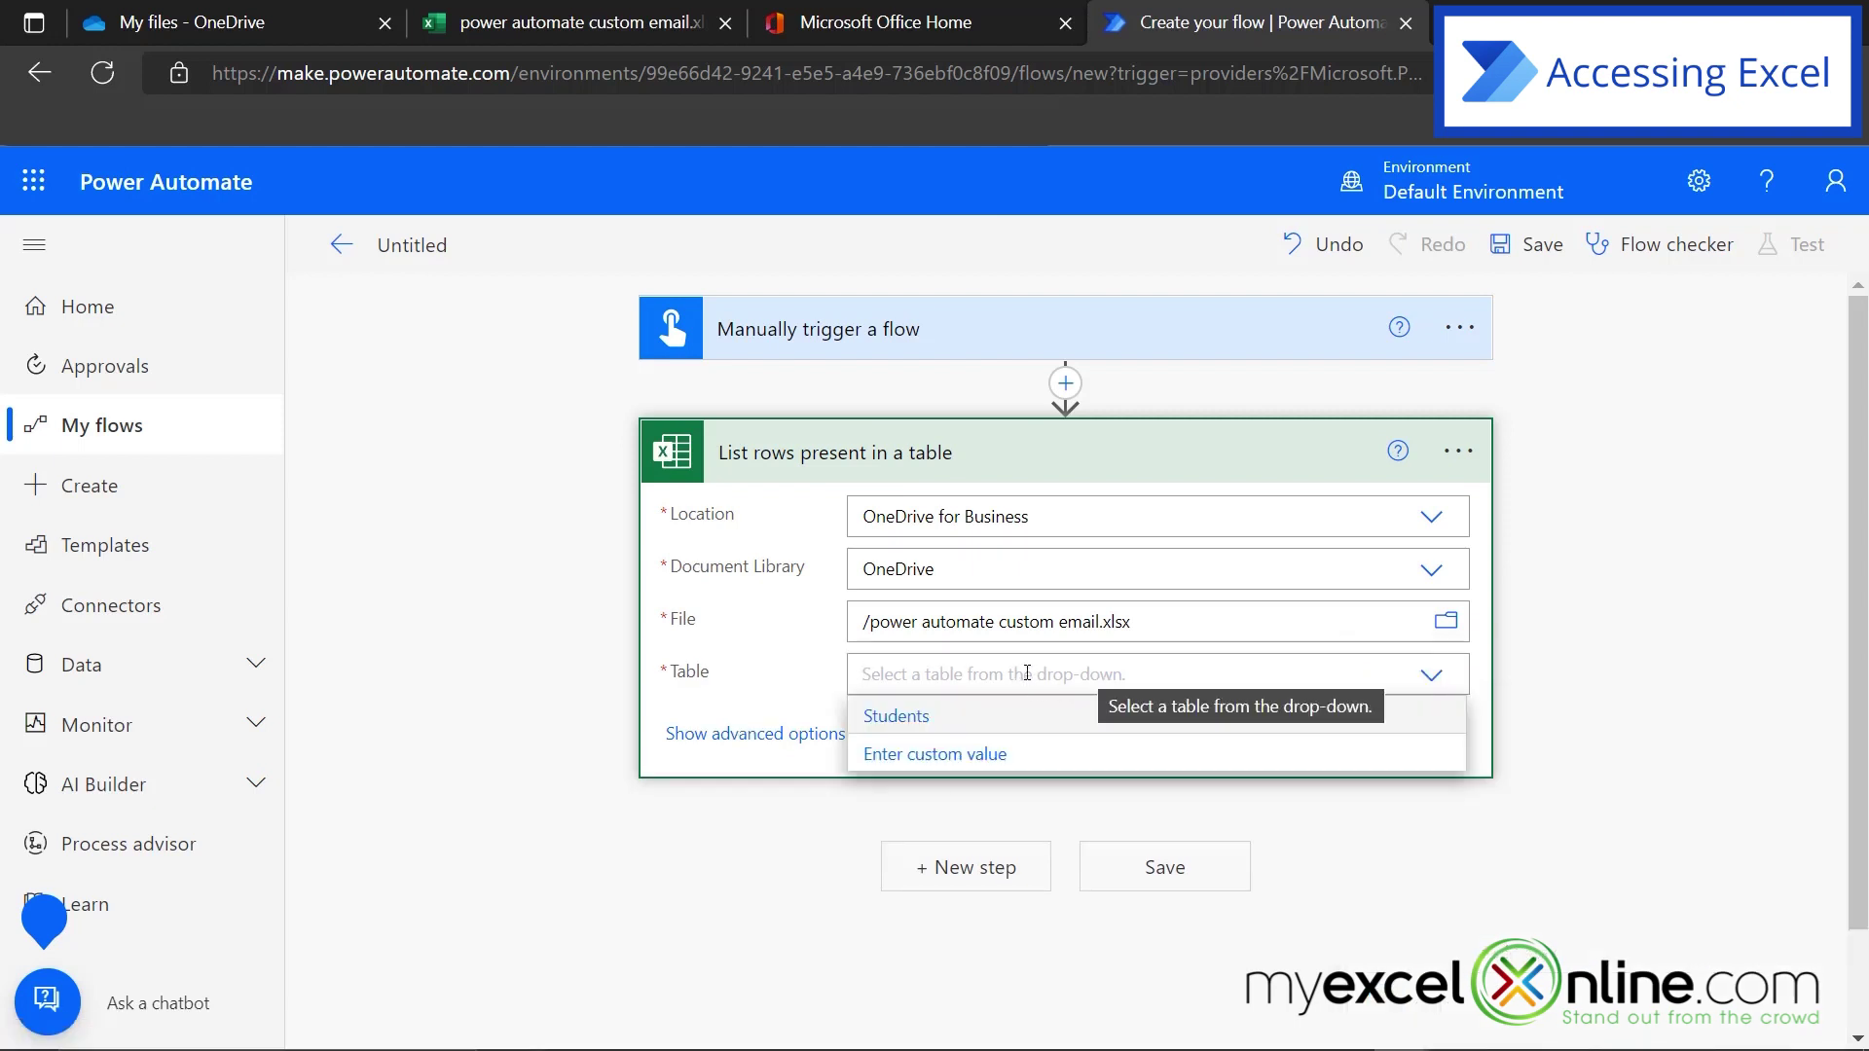
pyautogui.click(918, 717)
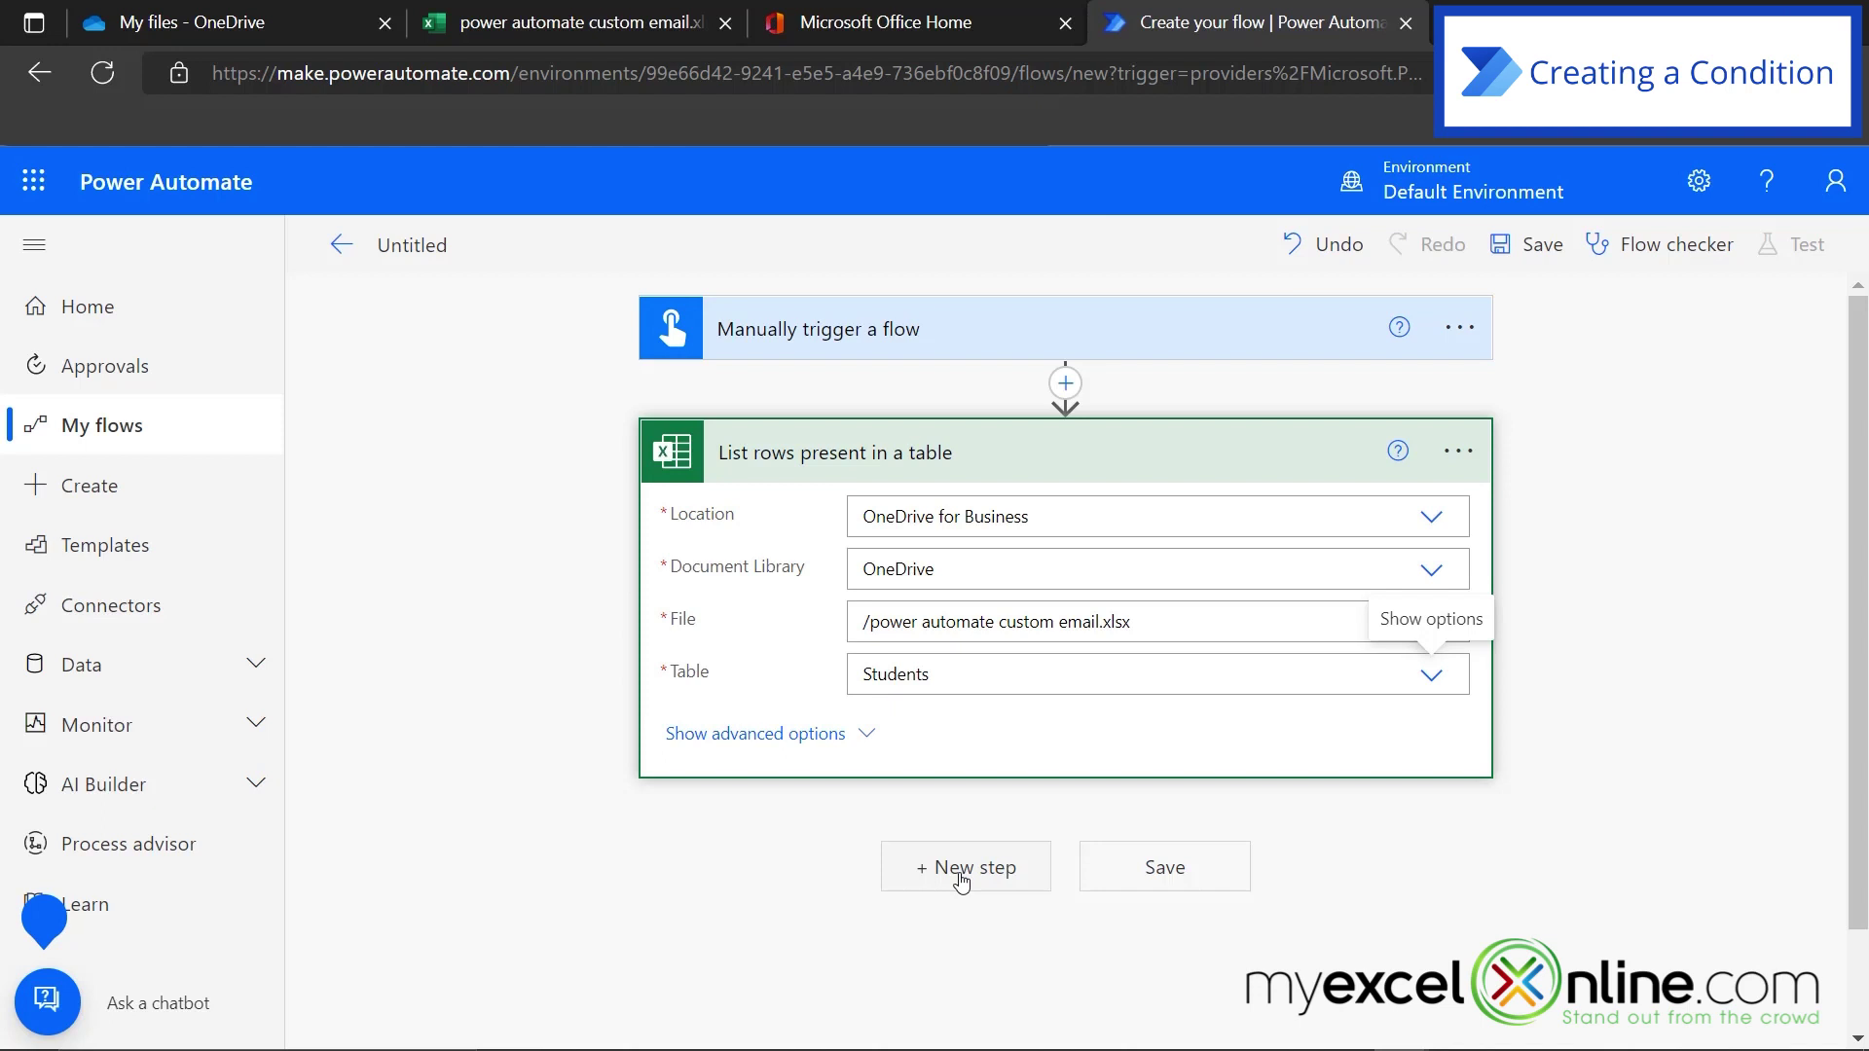
# Insert a Condition action after the List rows present in a table step.
pyautogui.click(962, 881)
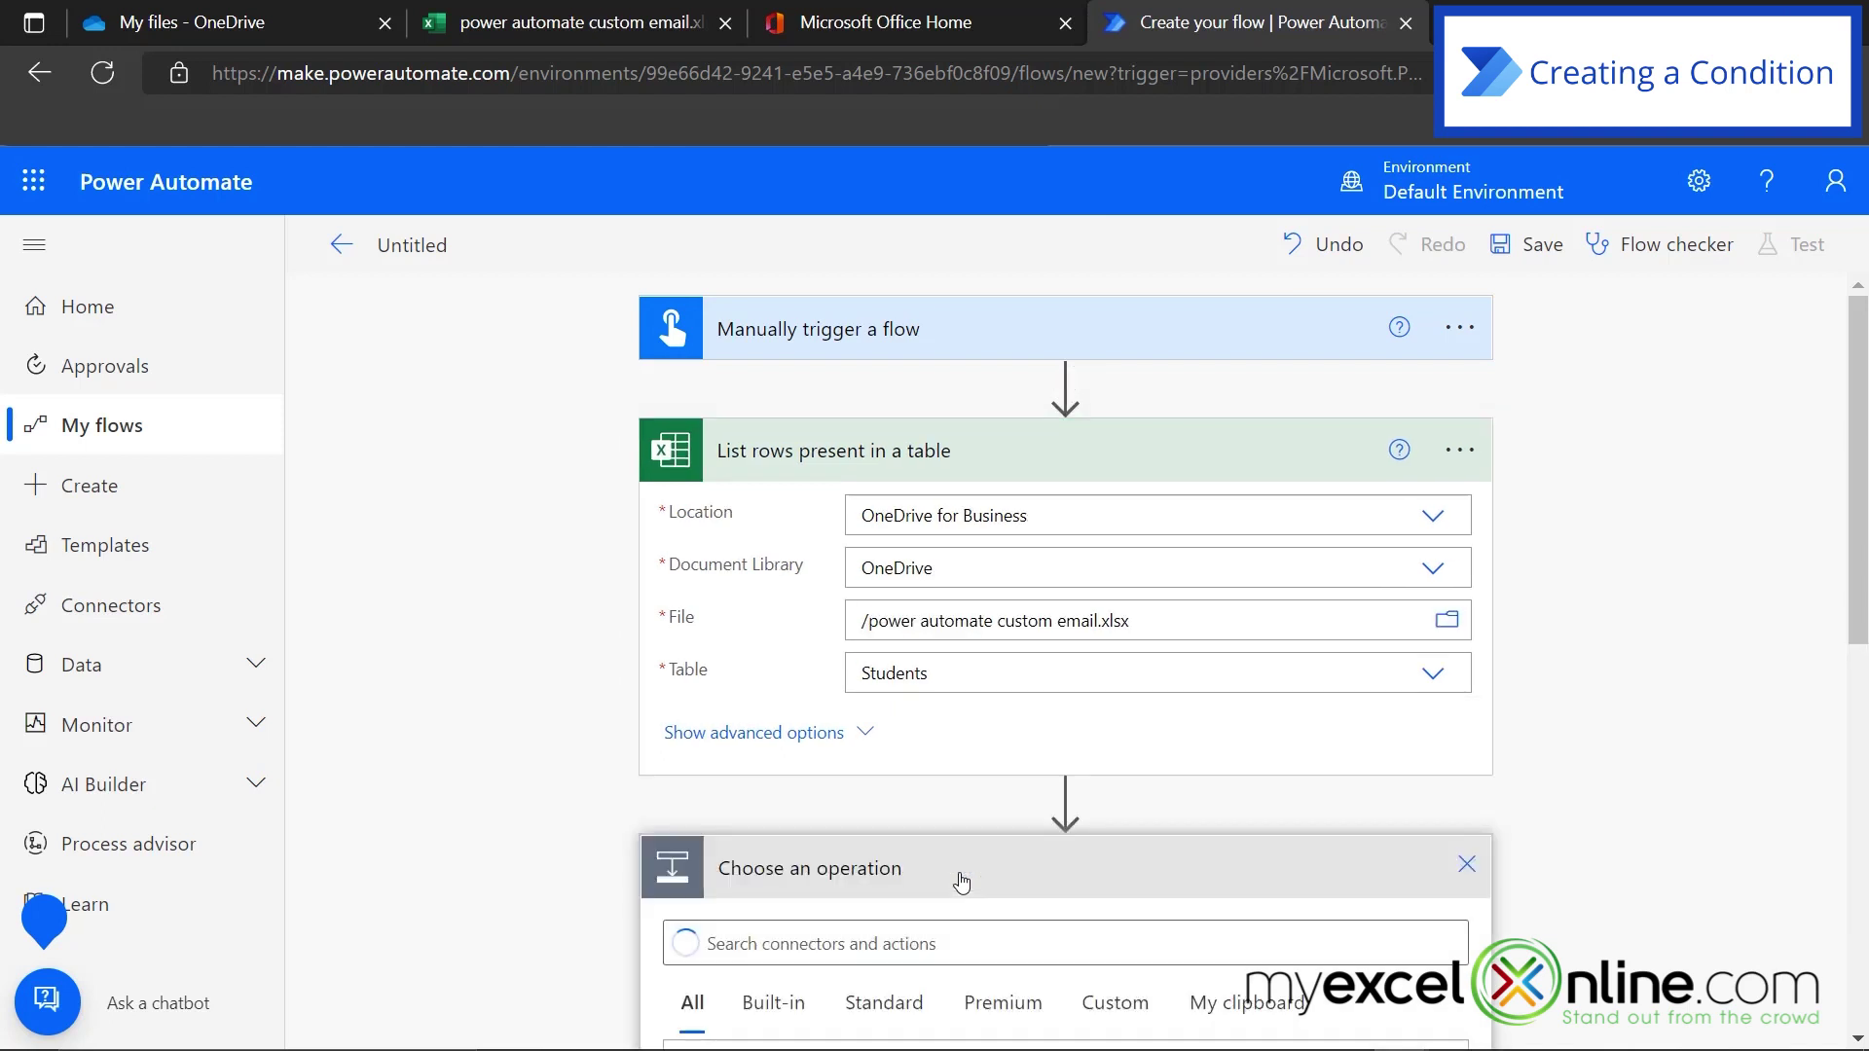
pyautogui.scroll(-2, 973, 913)
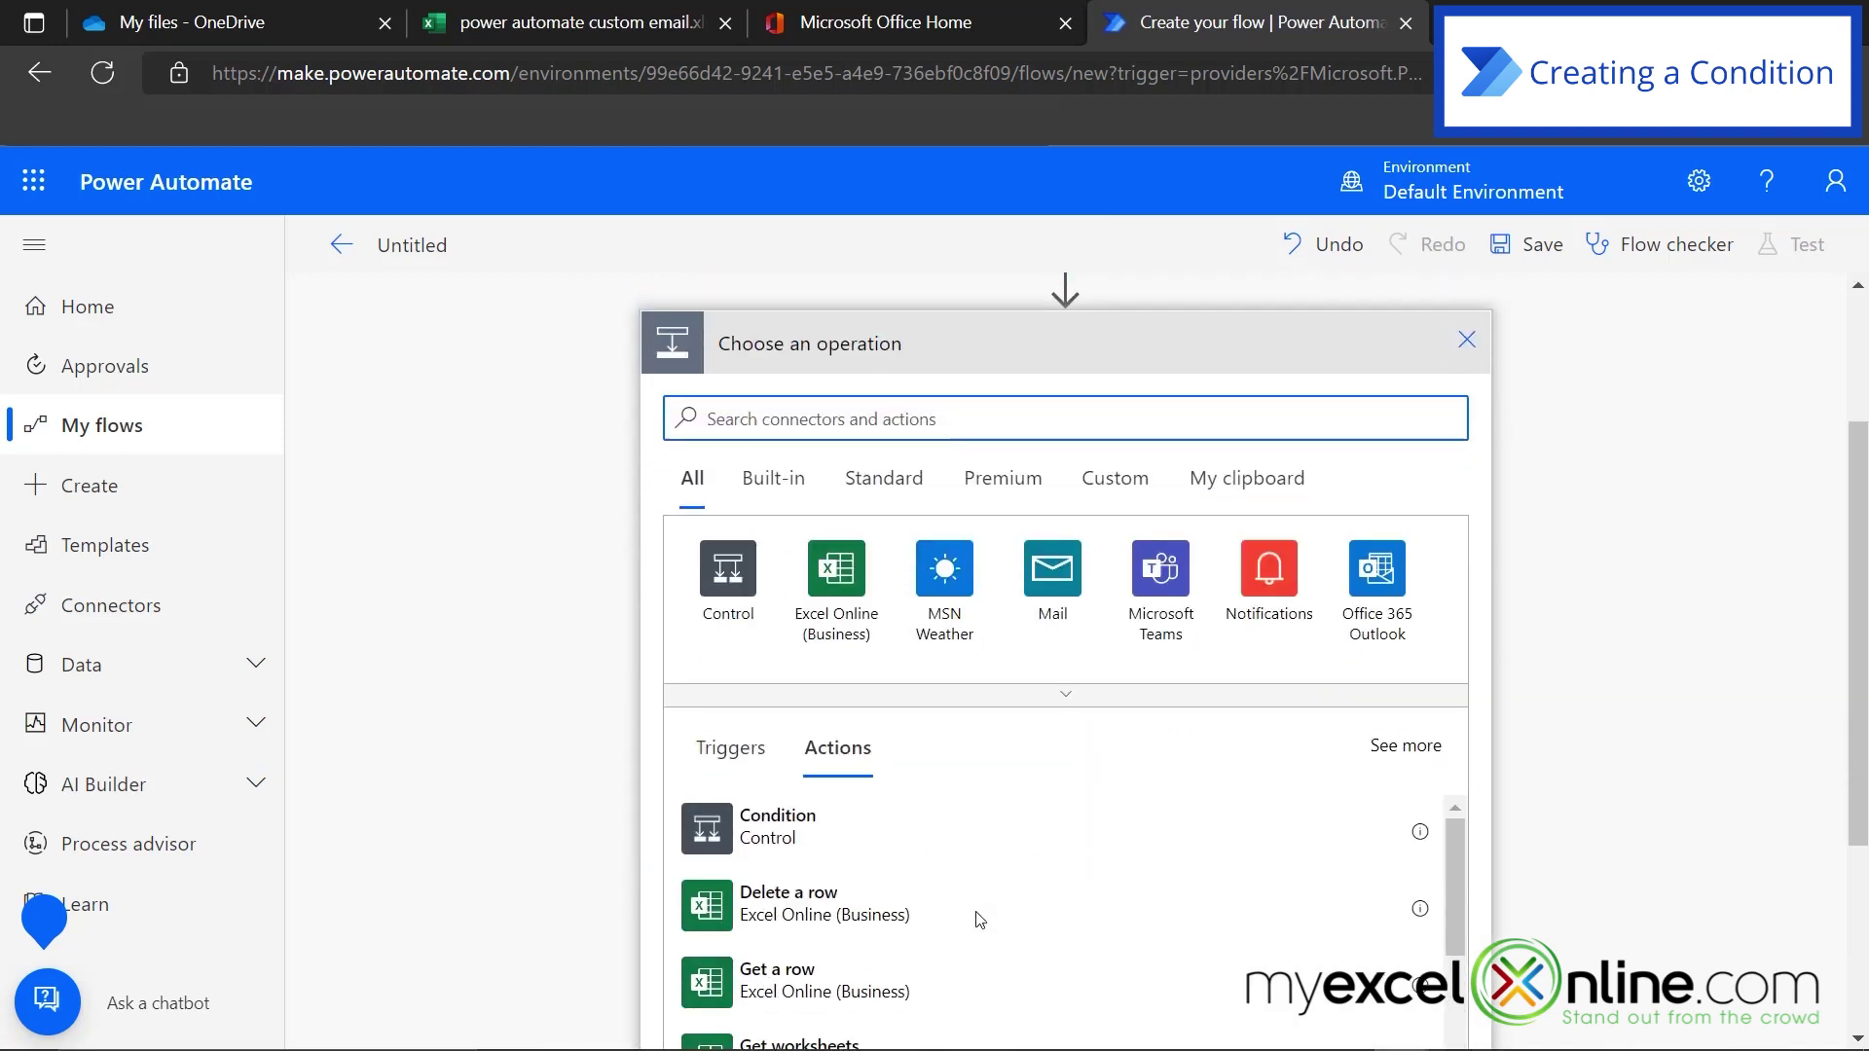
pyautogui.click(760, 837)
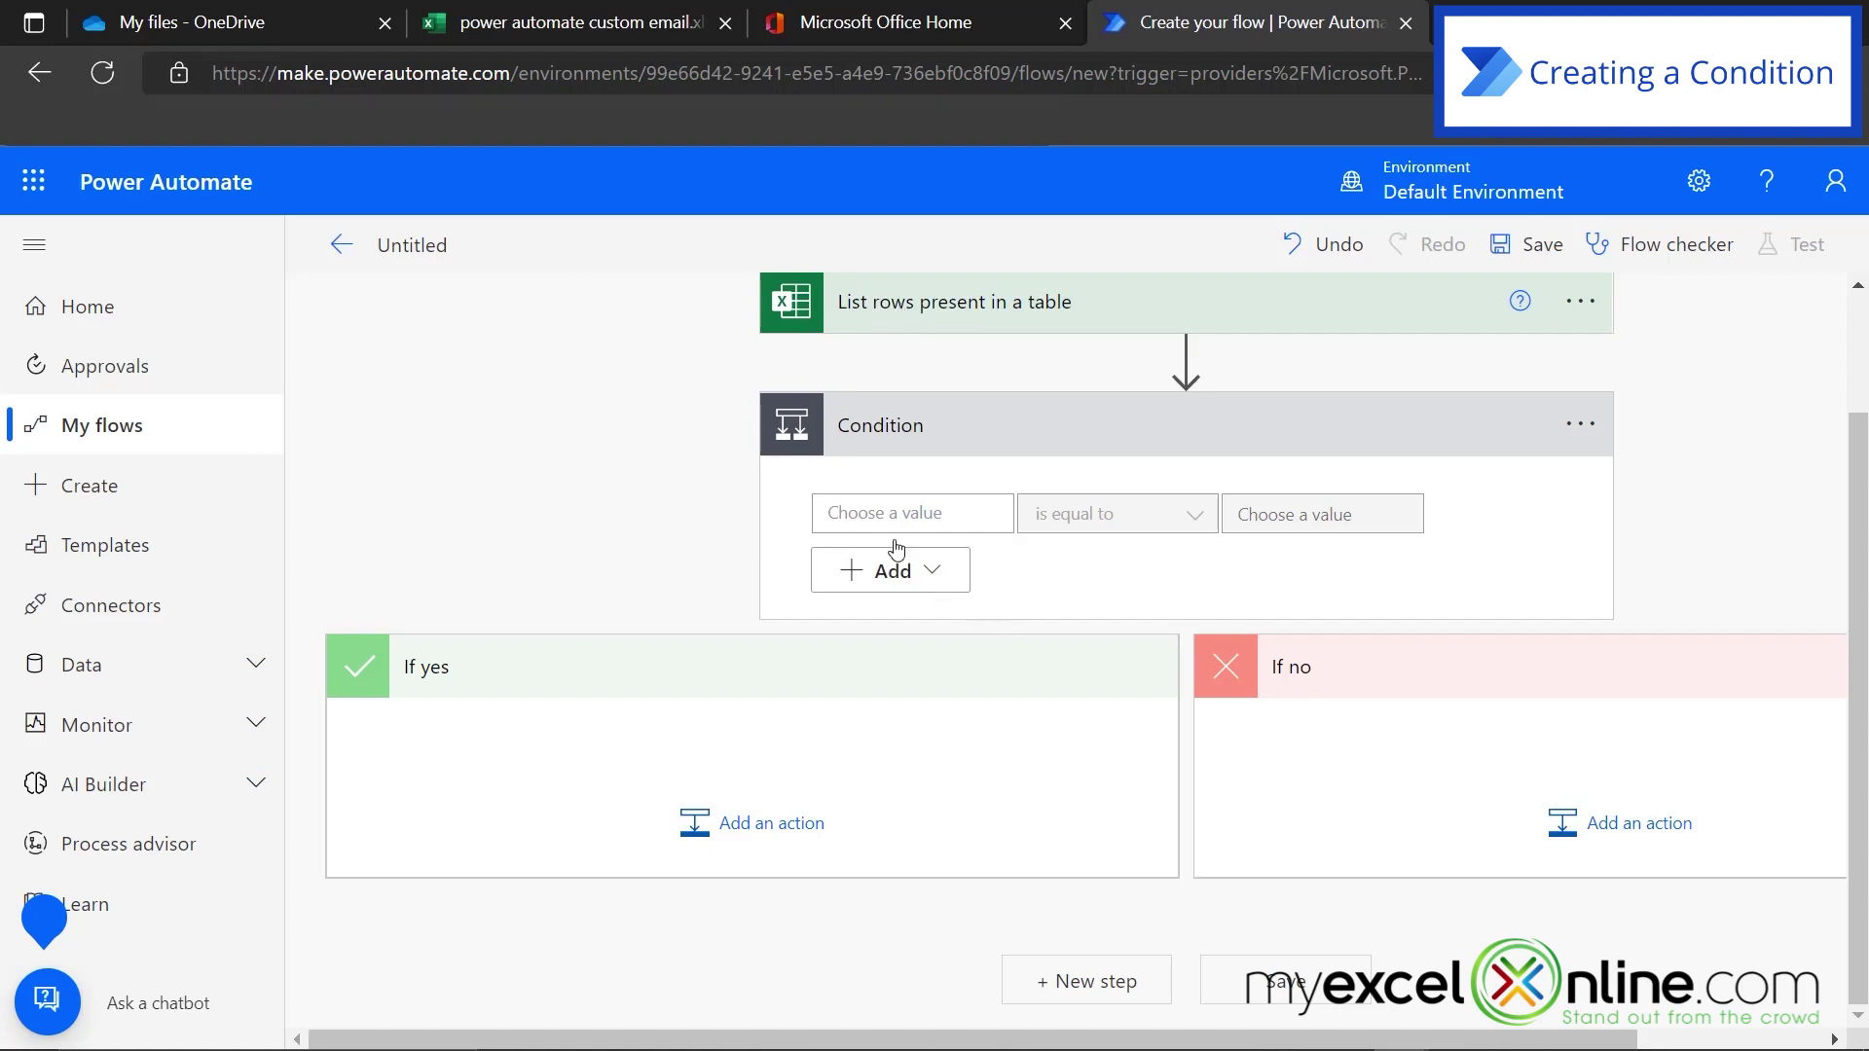
# Set the condition to Grade is equal to A, wrapped in an Apply to each loop.
pyautogui.click(881, 513)
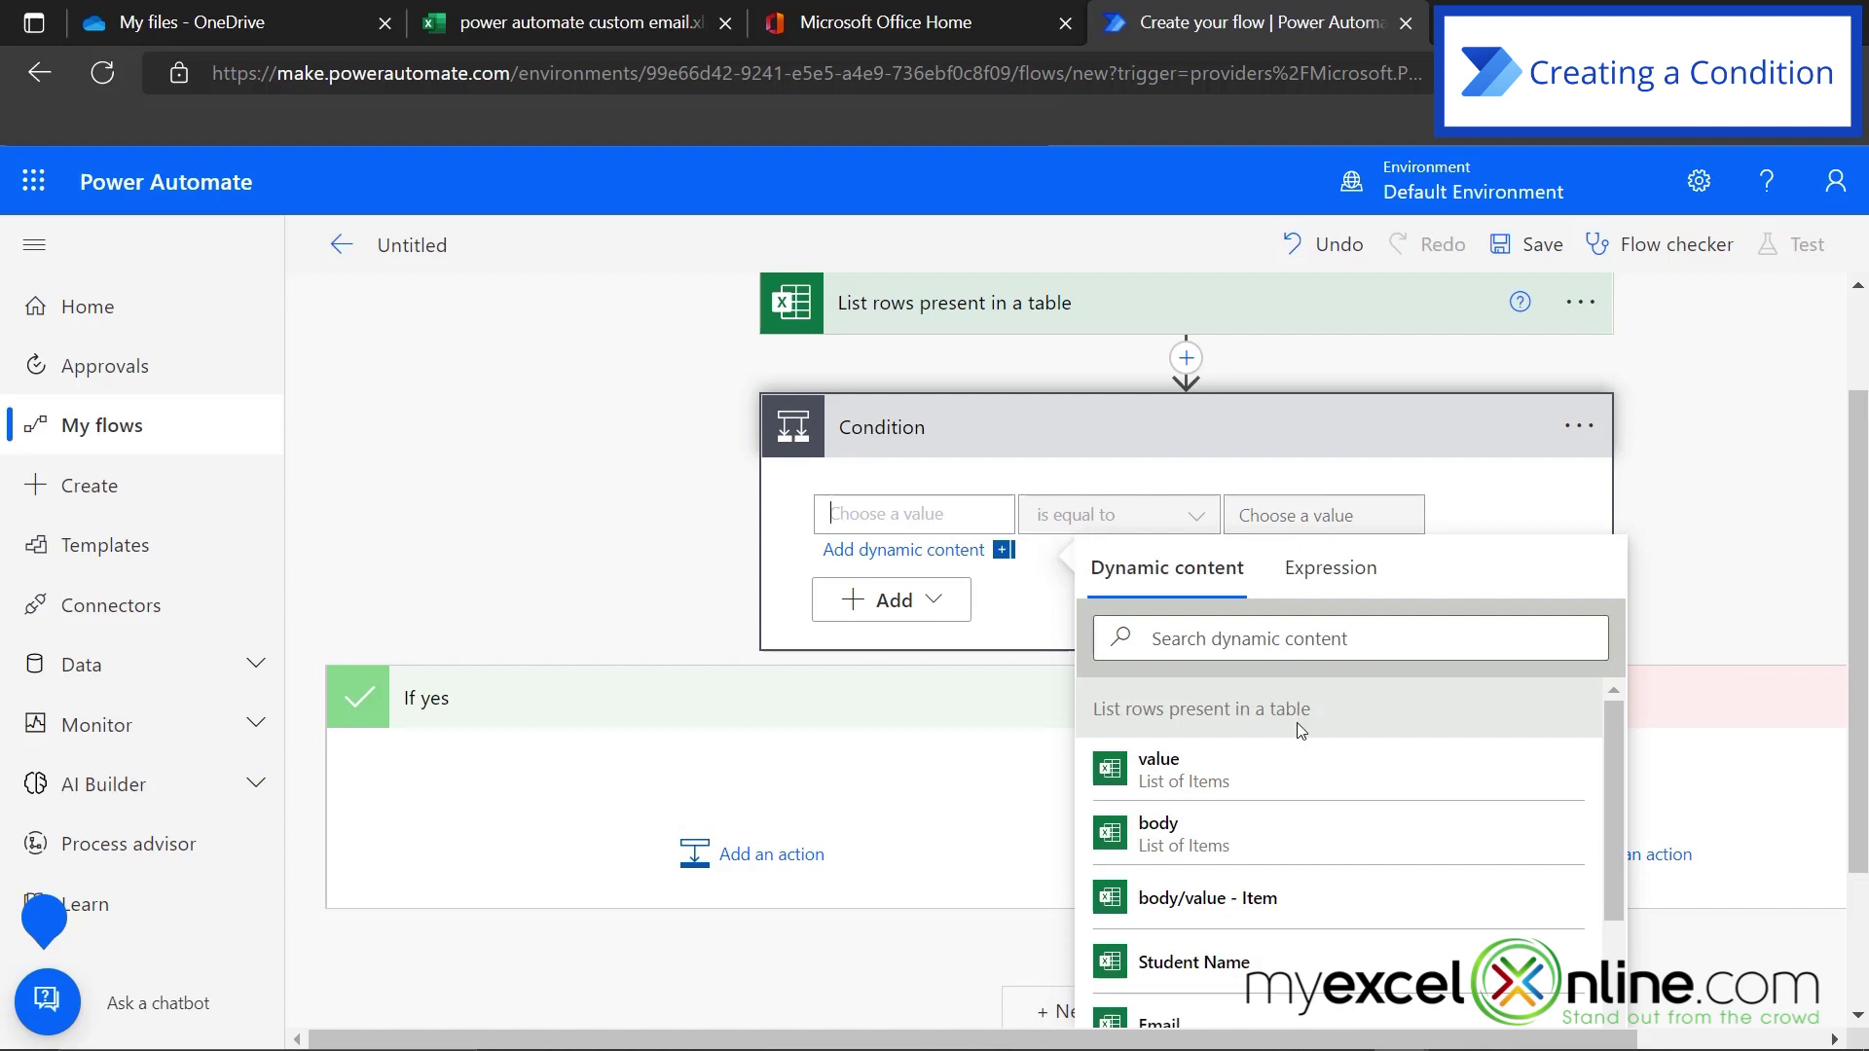
pyautogui.scroll(-2, 1301, 730)
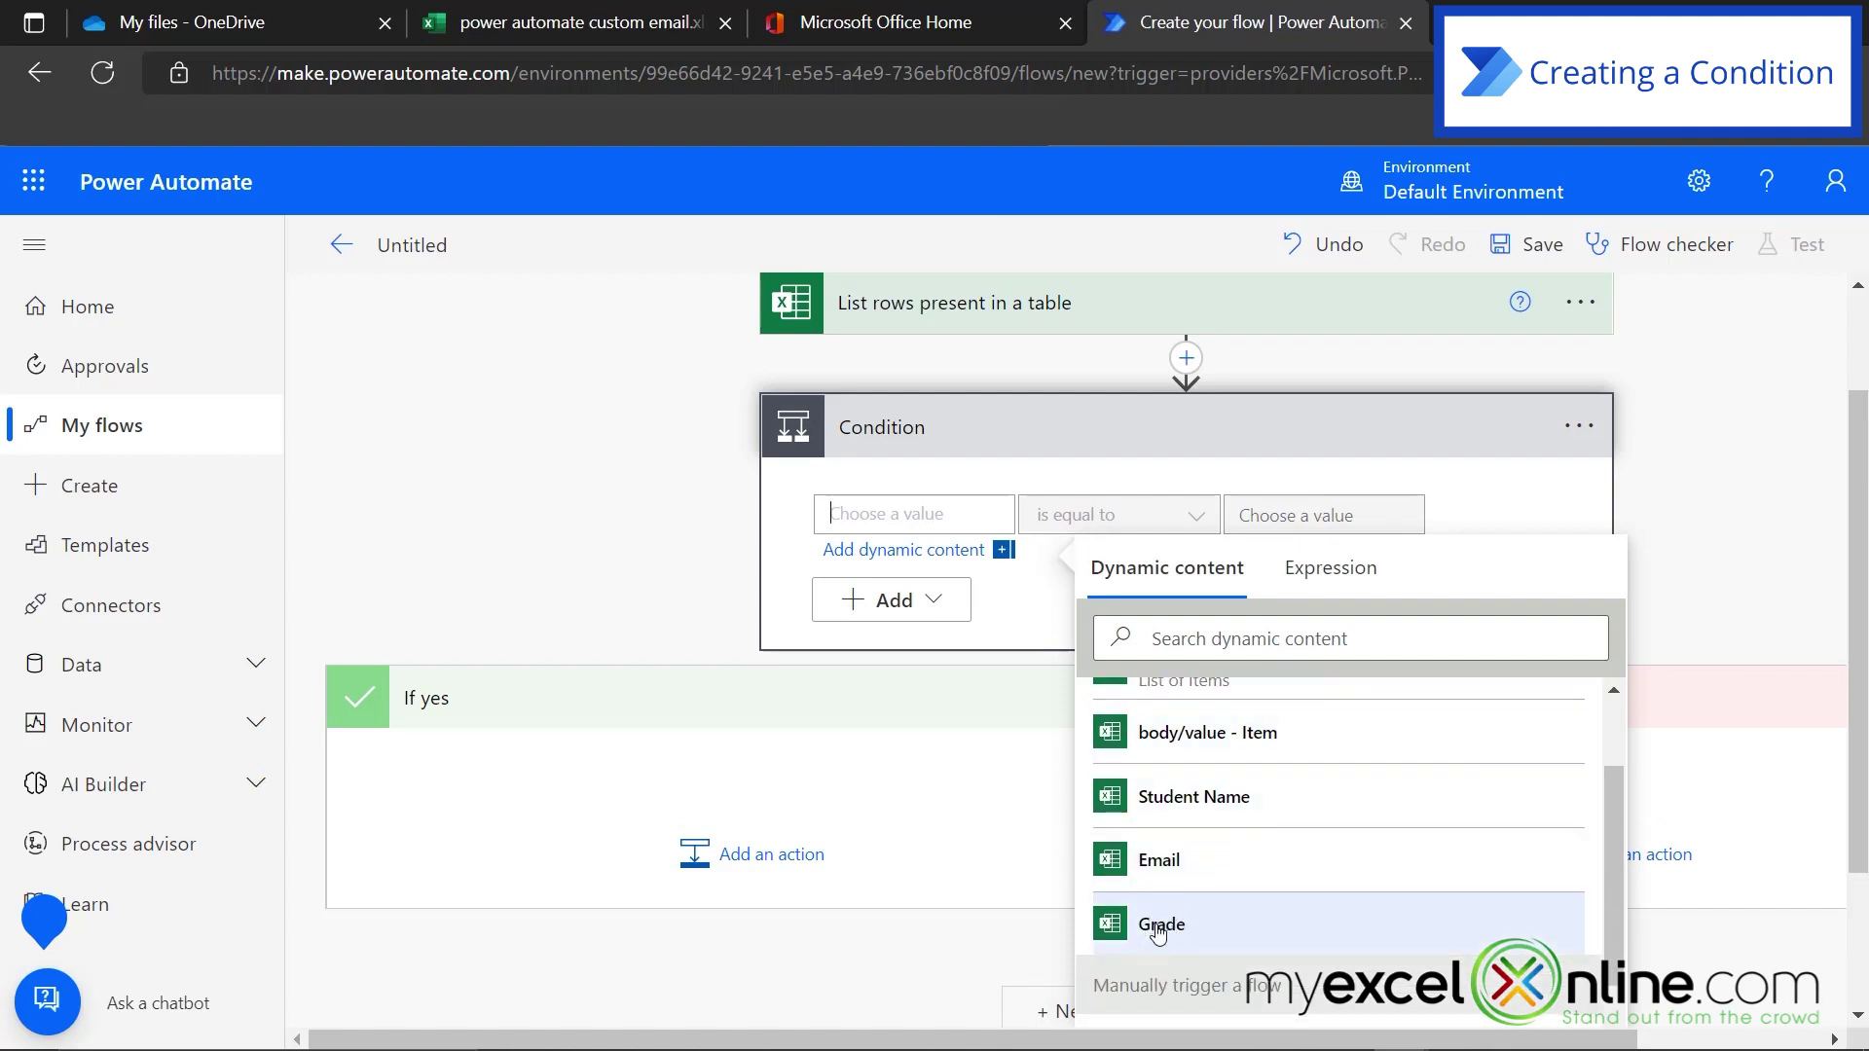
pyautogui.click(1159, 926)
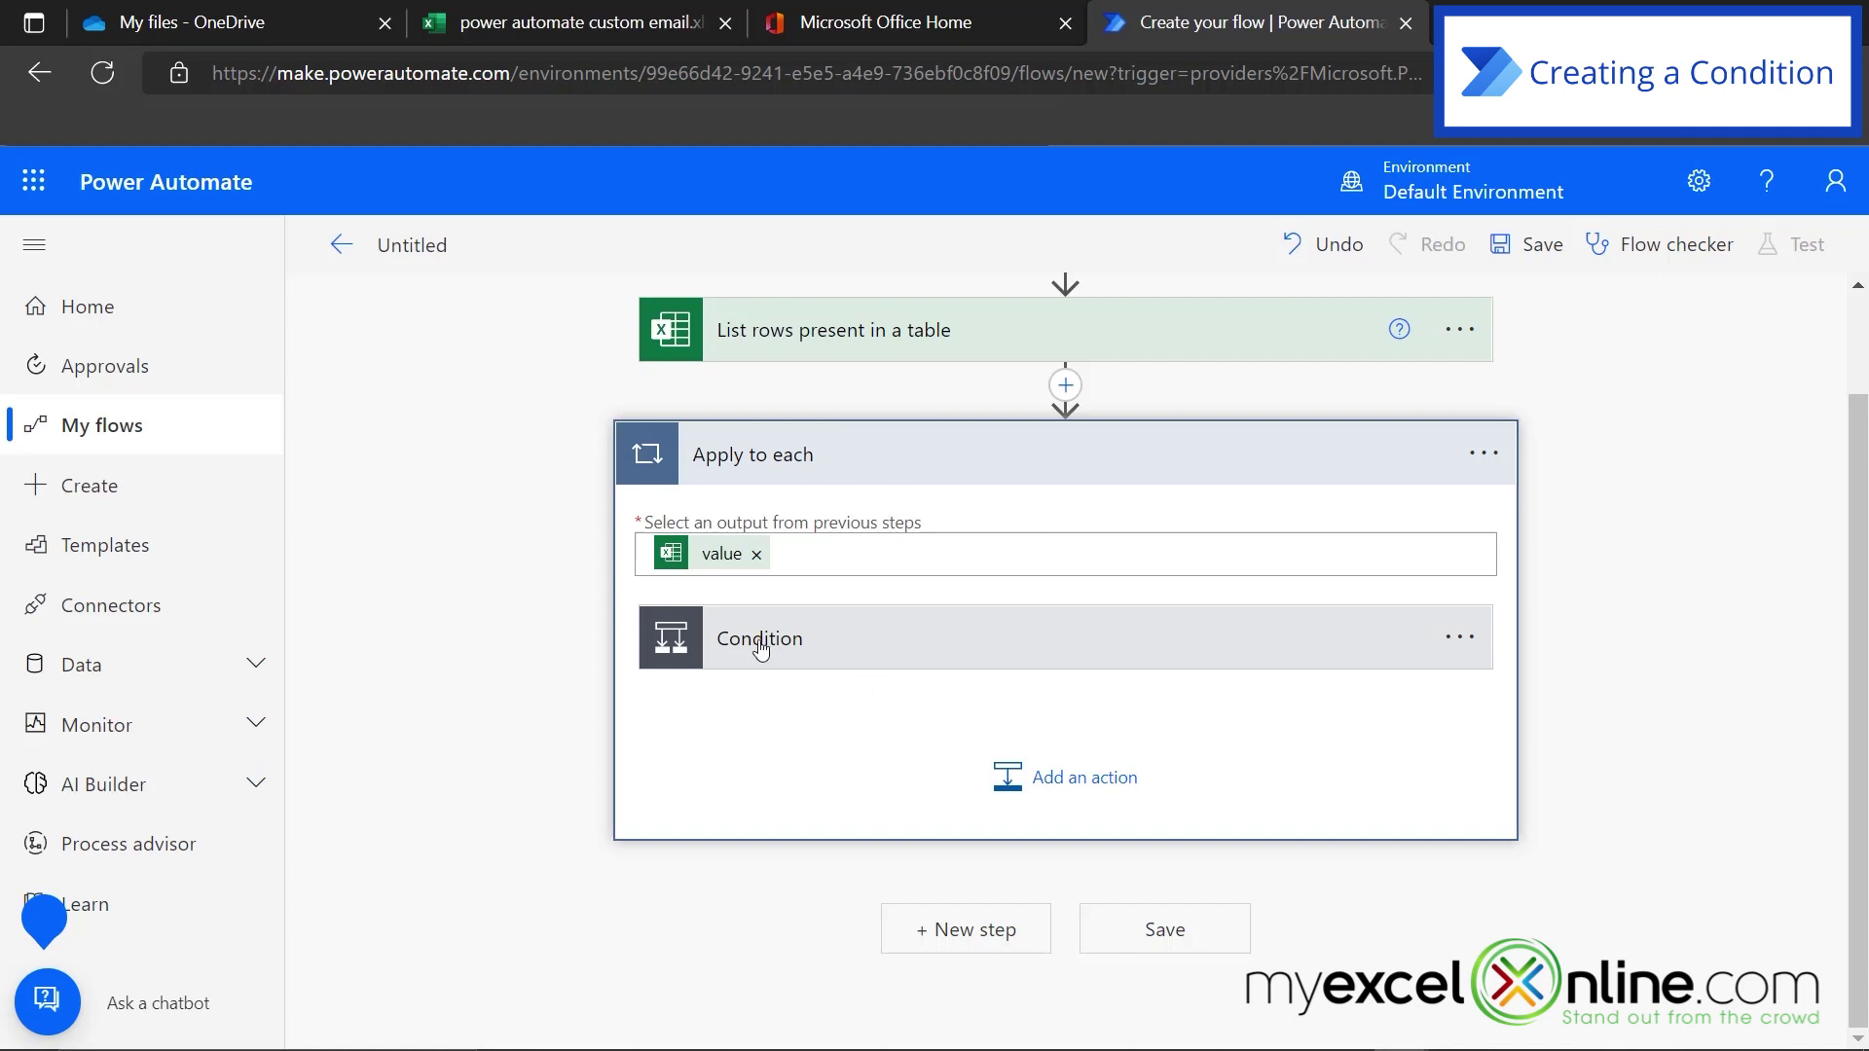
pyautogui.click(915, 636)
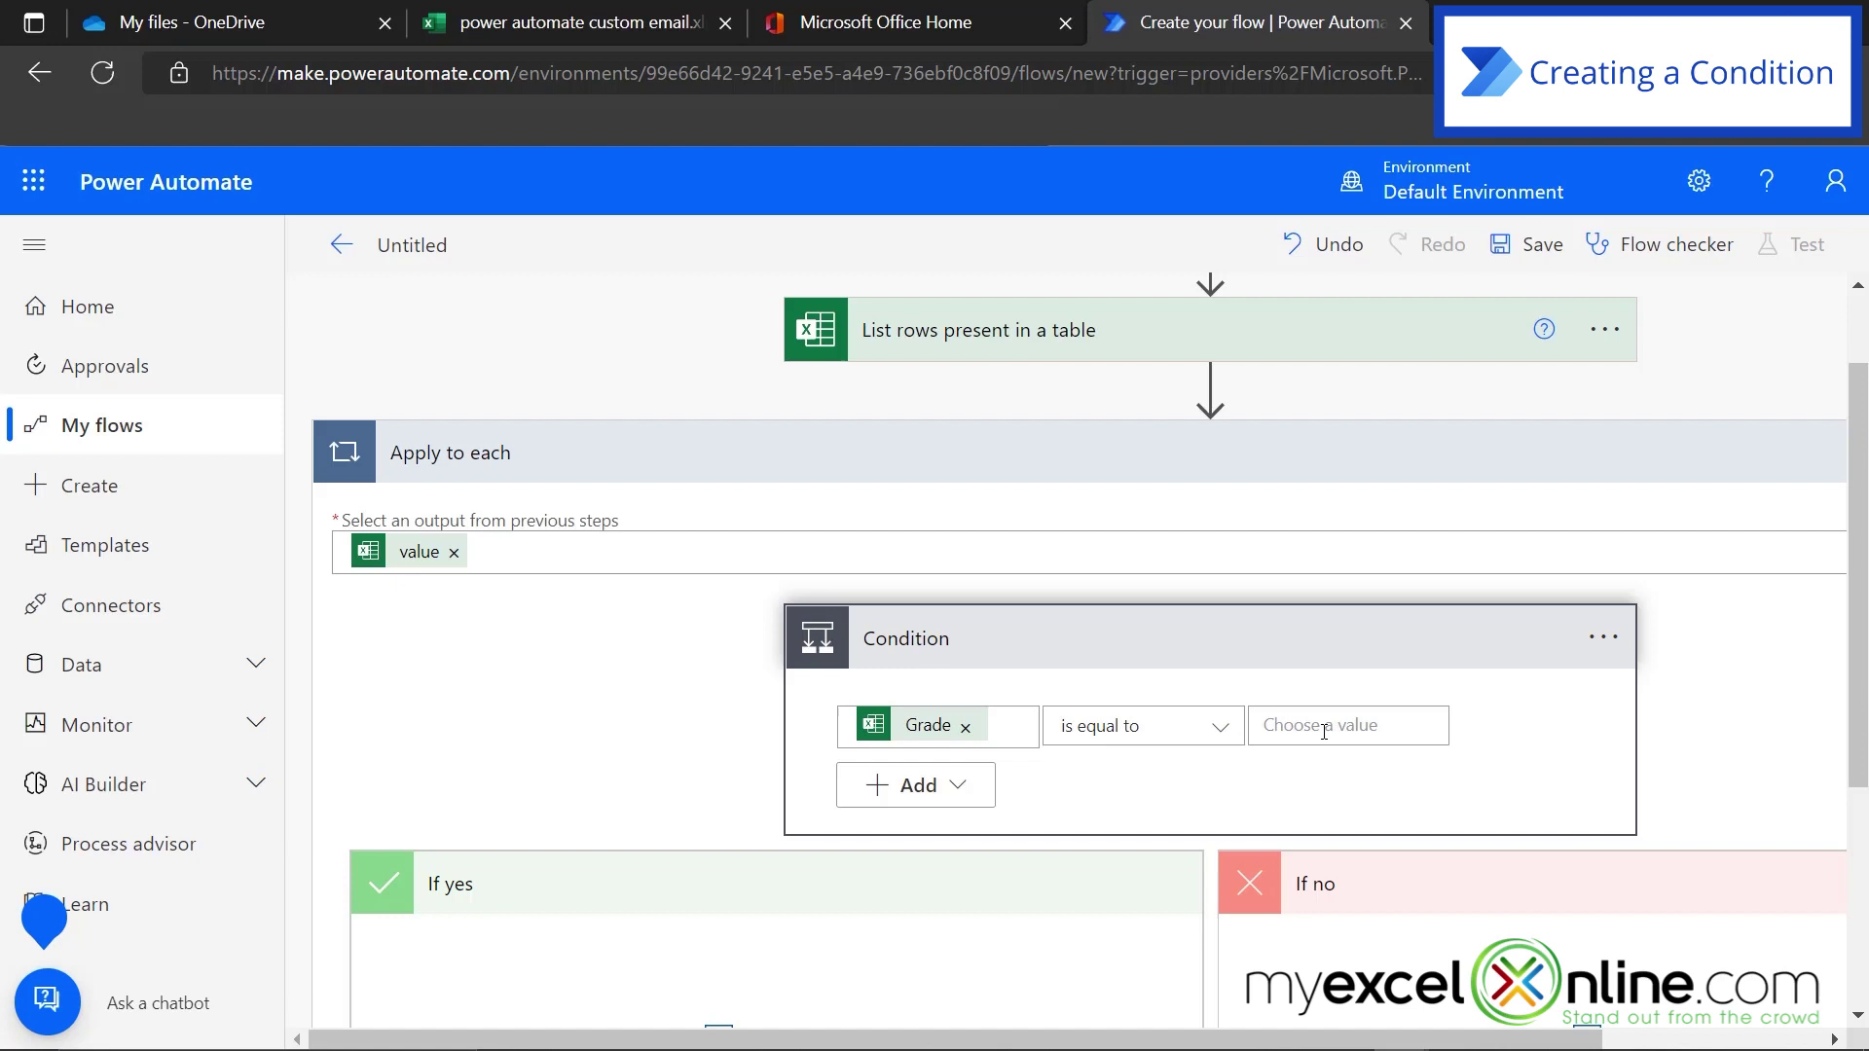
pyautogui.click(1267, 726)
pyautogui.write('A')
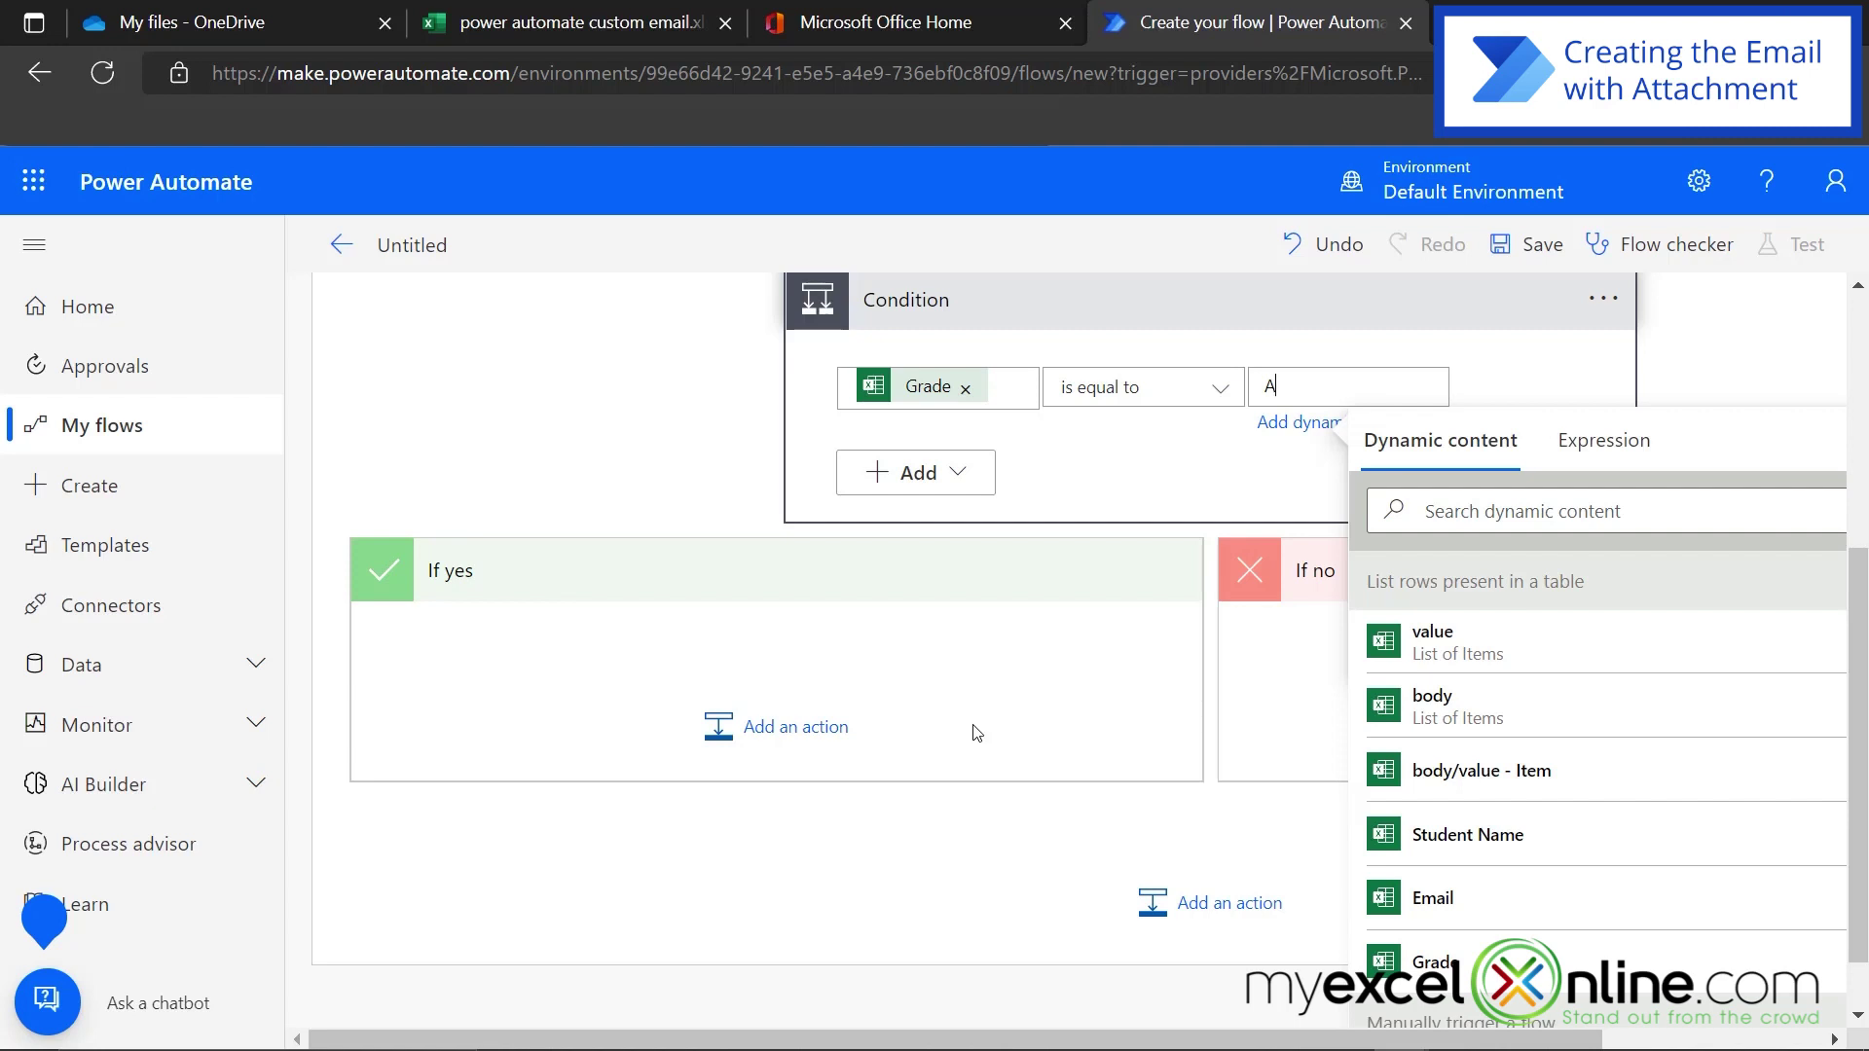
# Add a OneDrive for Business Get file metadata action to the If yes branch.
pyautogui.click(794, 737)
pyautogui.click(782, 714)
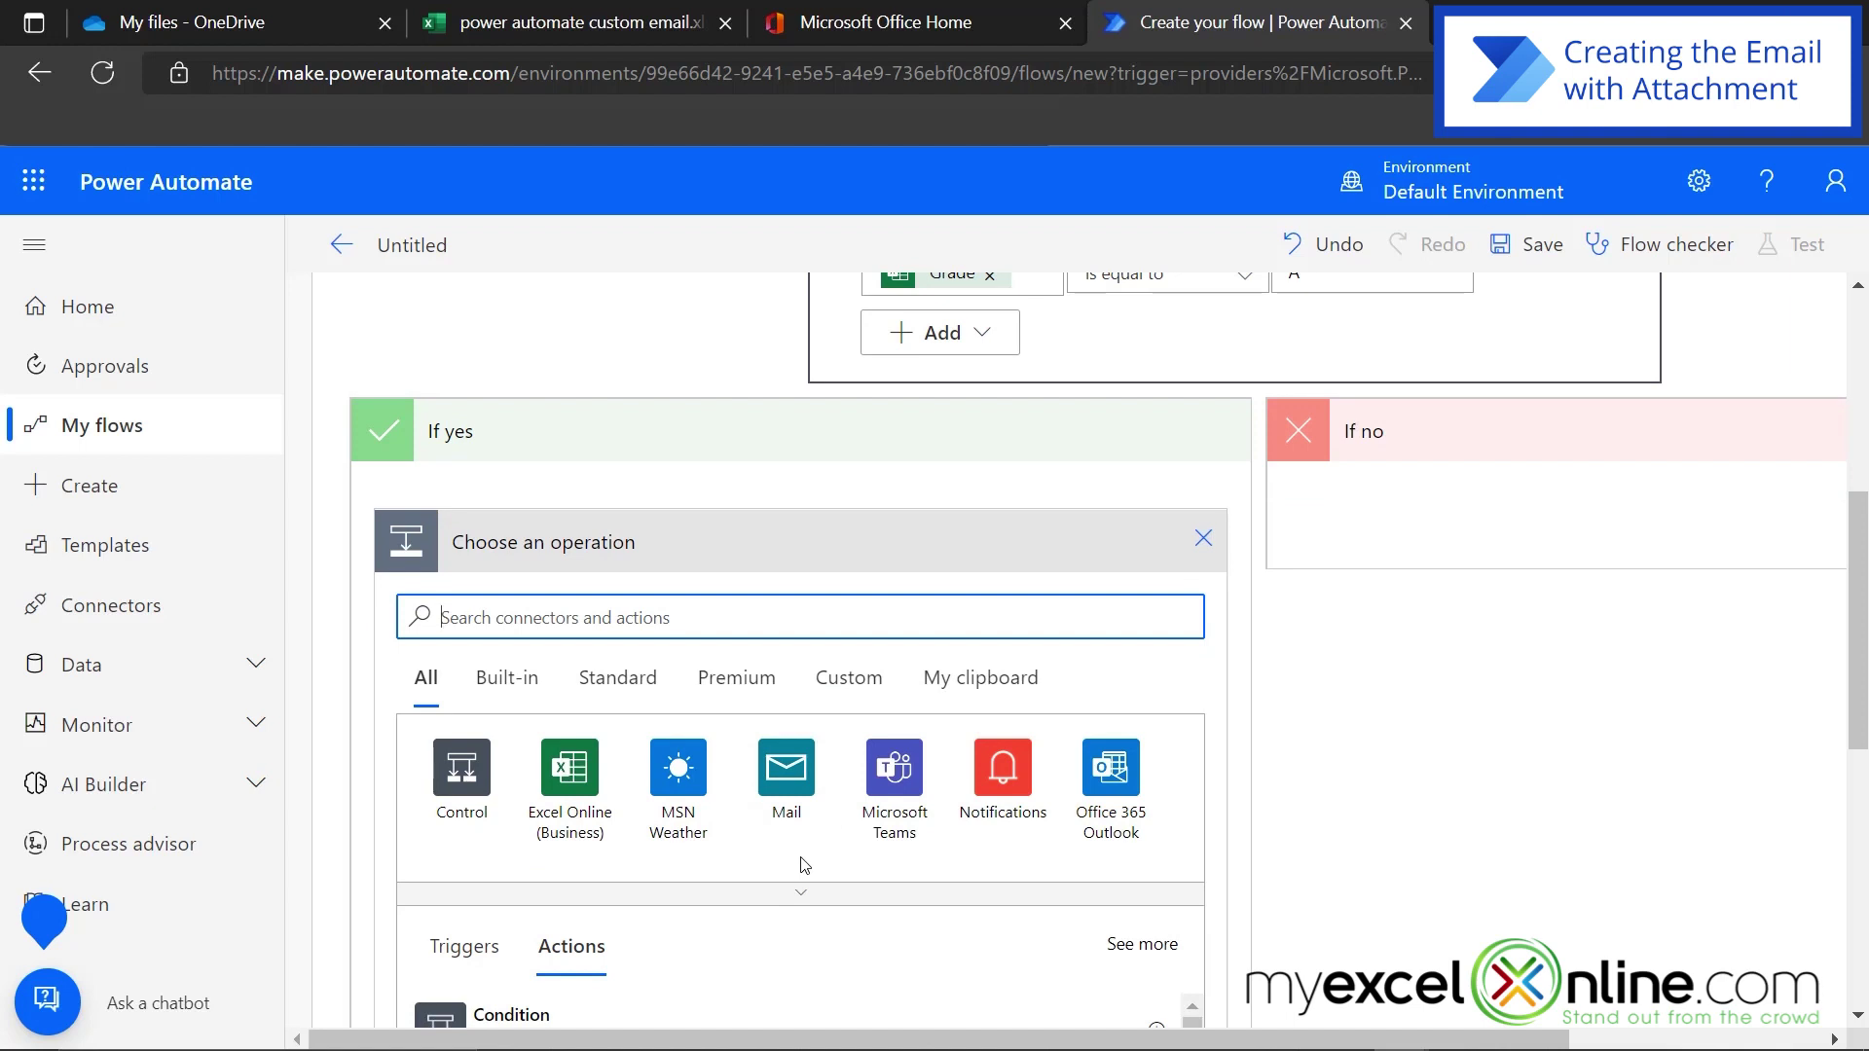
pyautogui.write('onedrive')
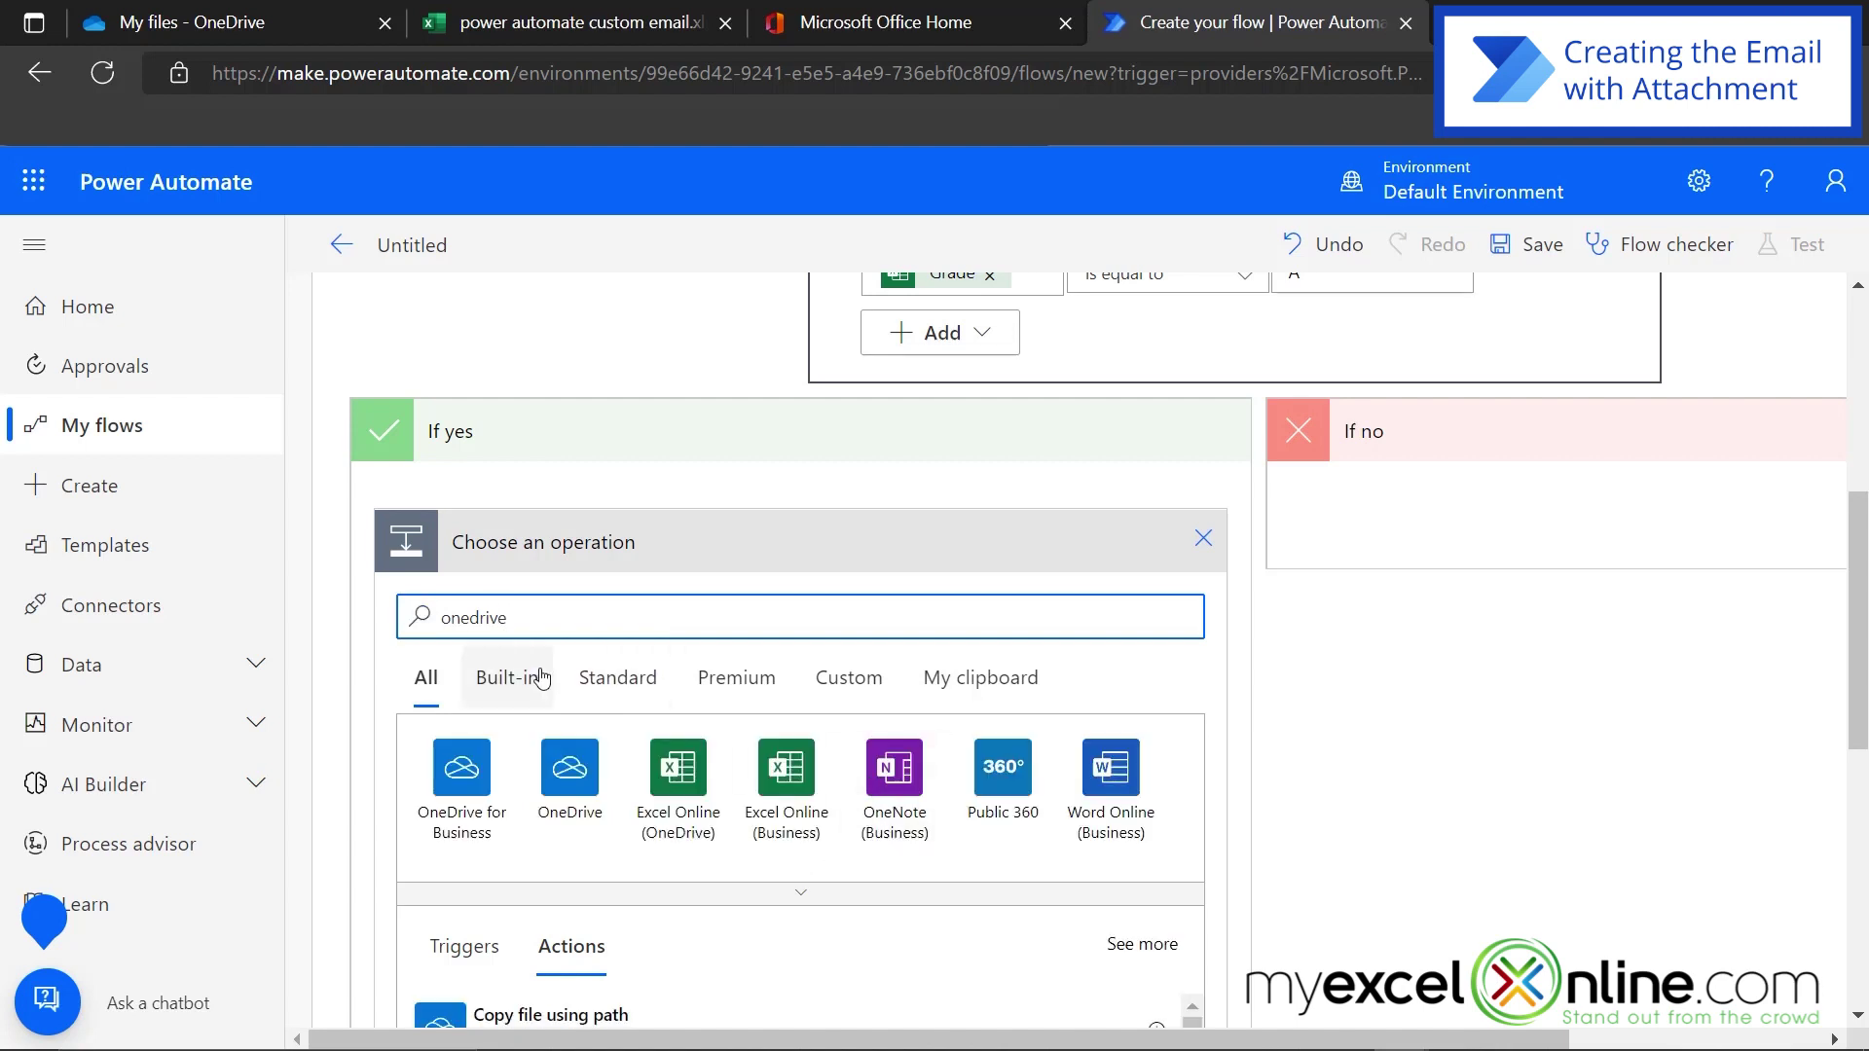
pyautogui.scroll(-1, 584, 779)
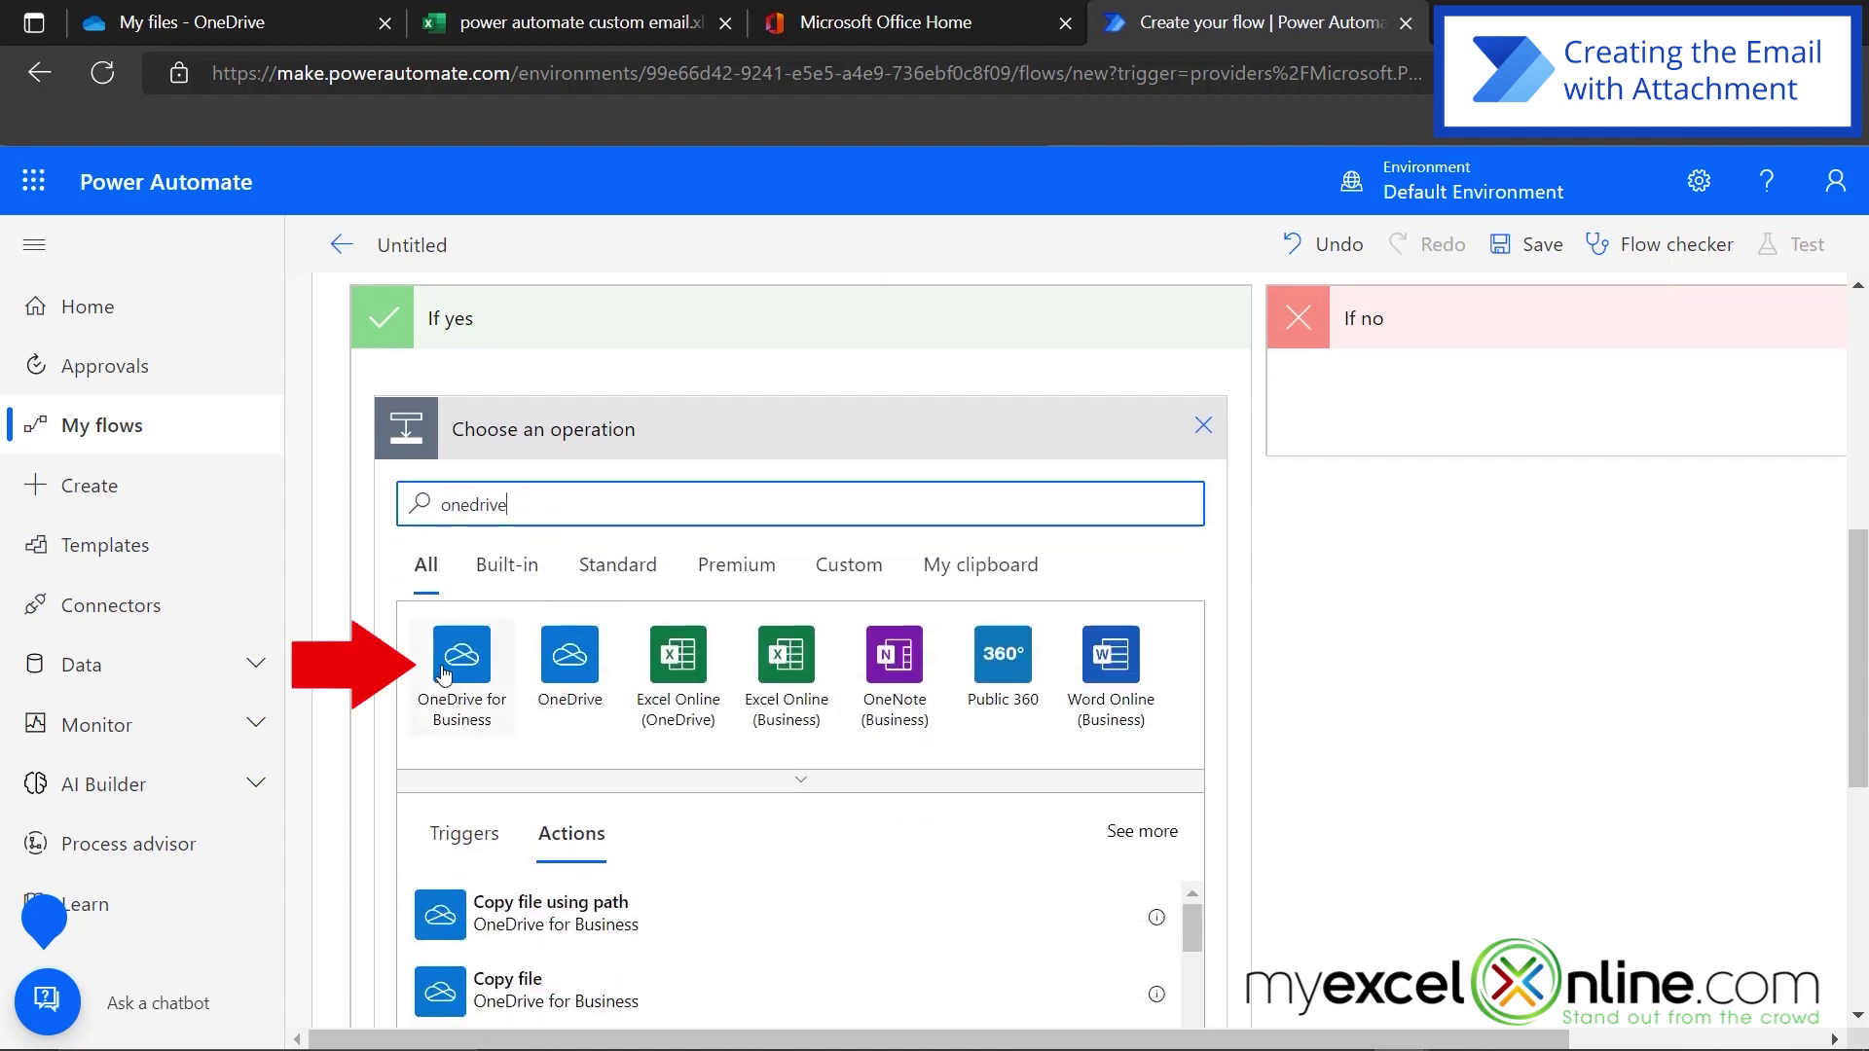
pyautogui.click(452, 681)
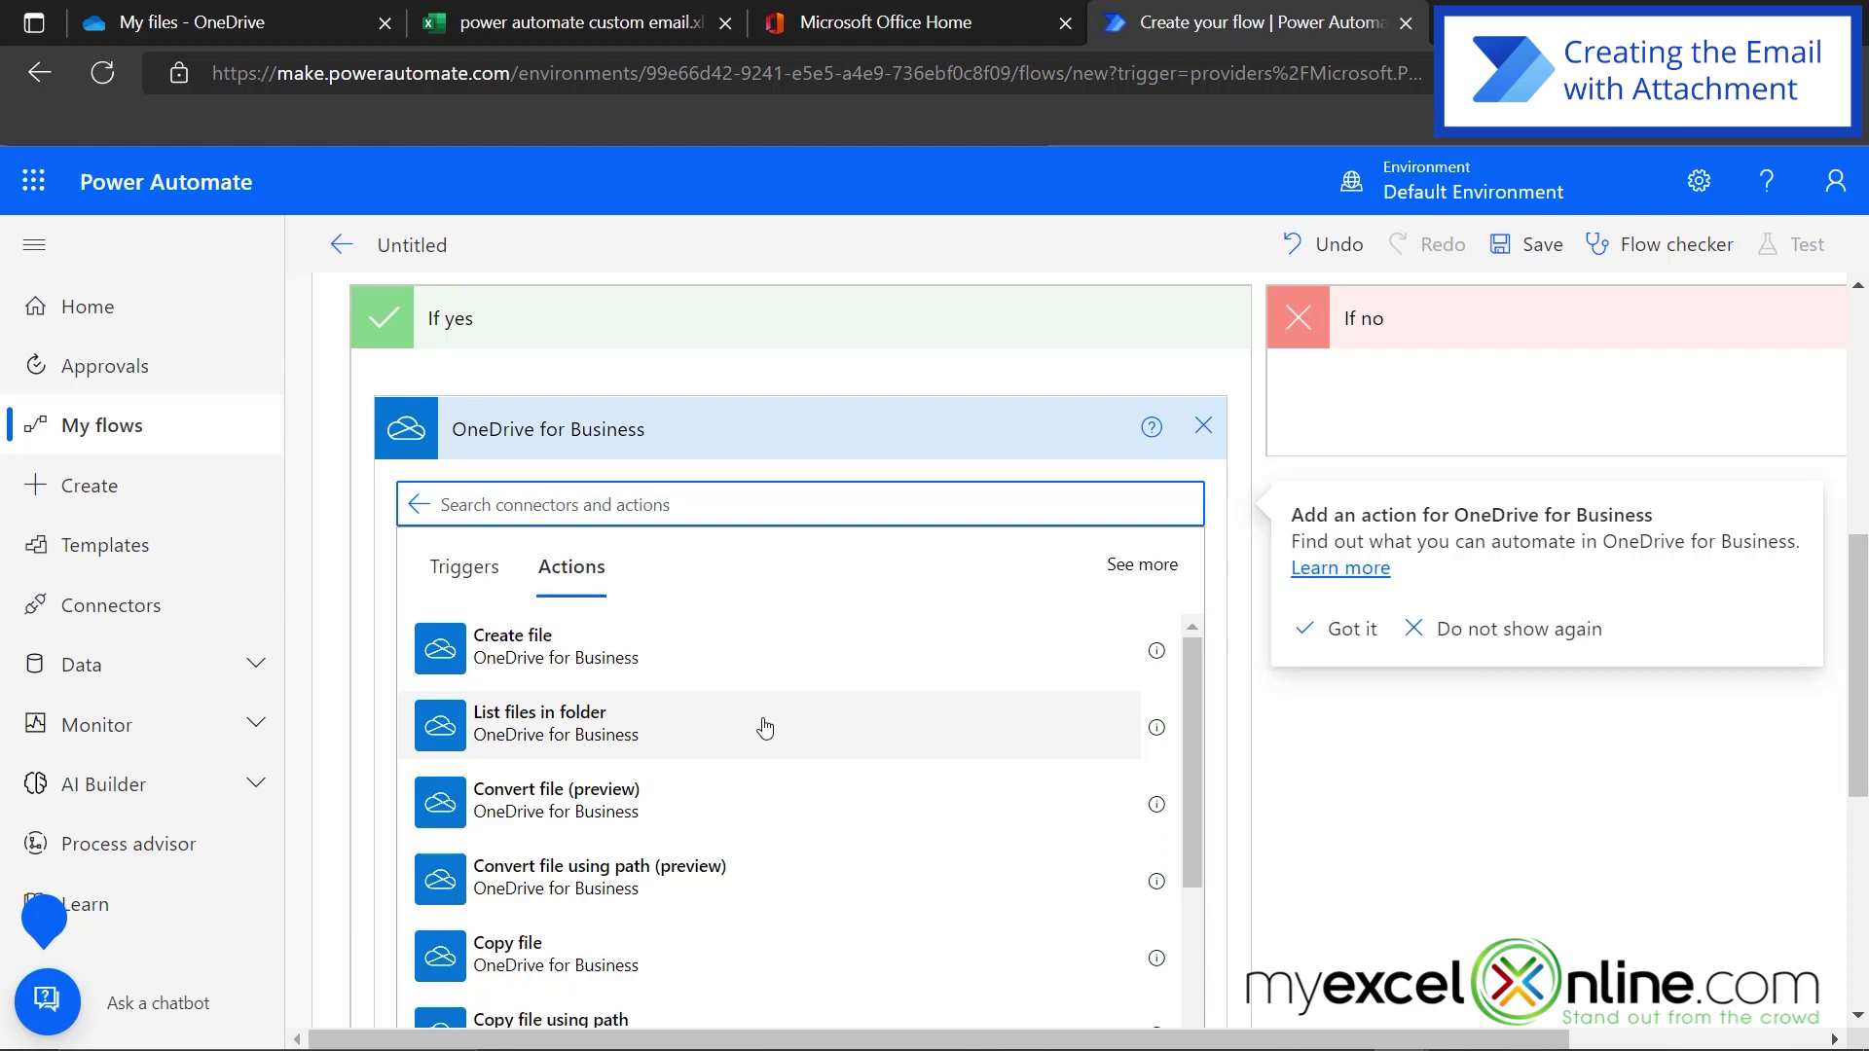
pyautogui.scroll(-2, 800, 824)
pyautogui.scroll(-4, 800, 824)
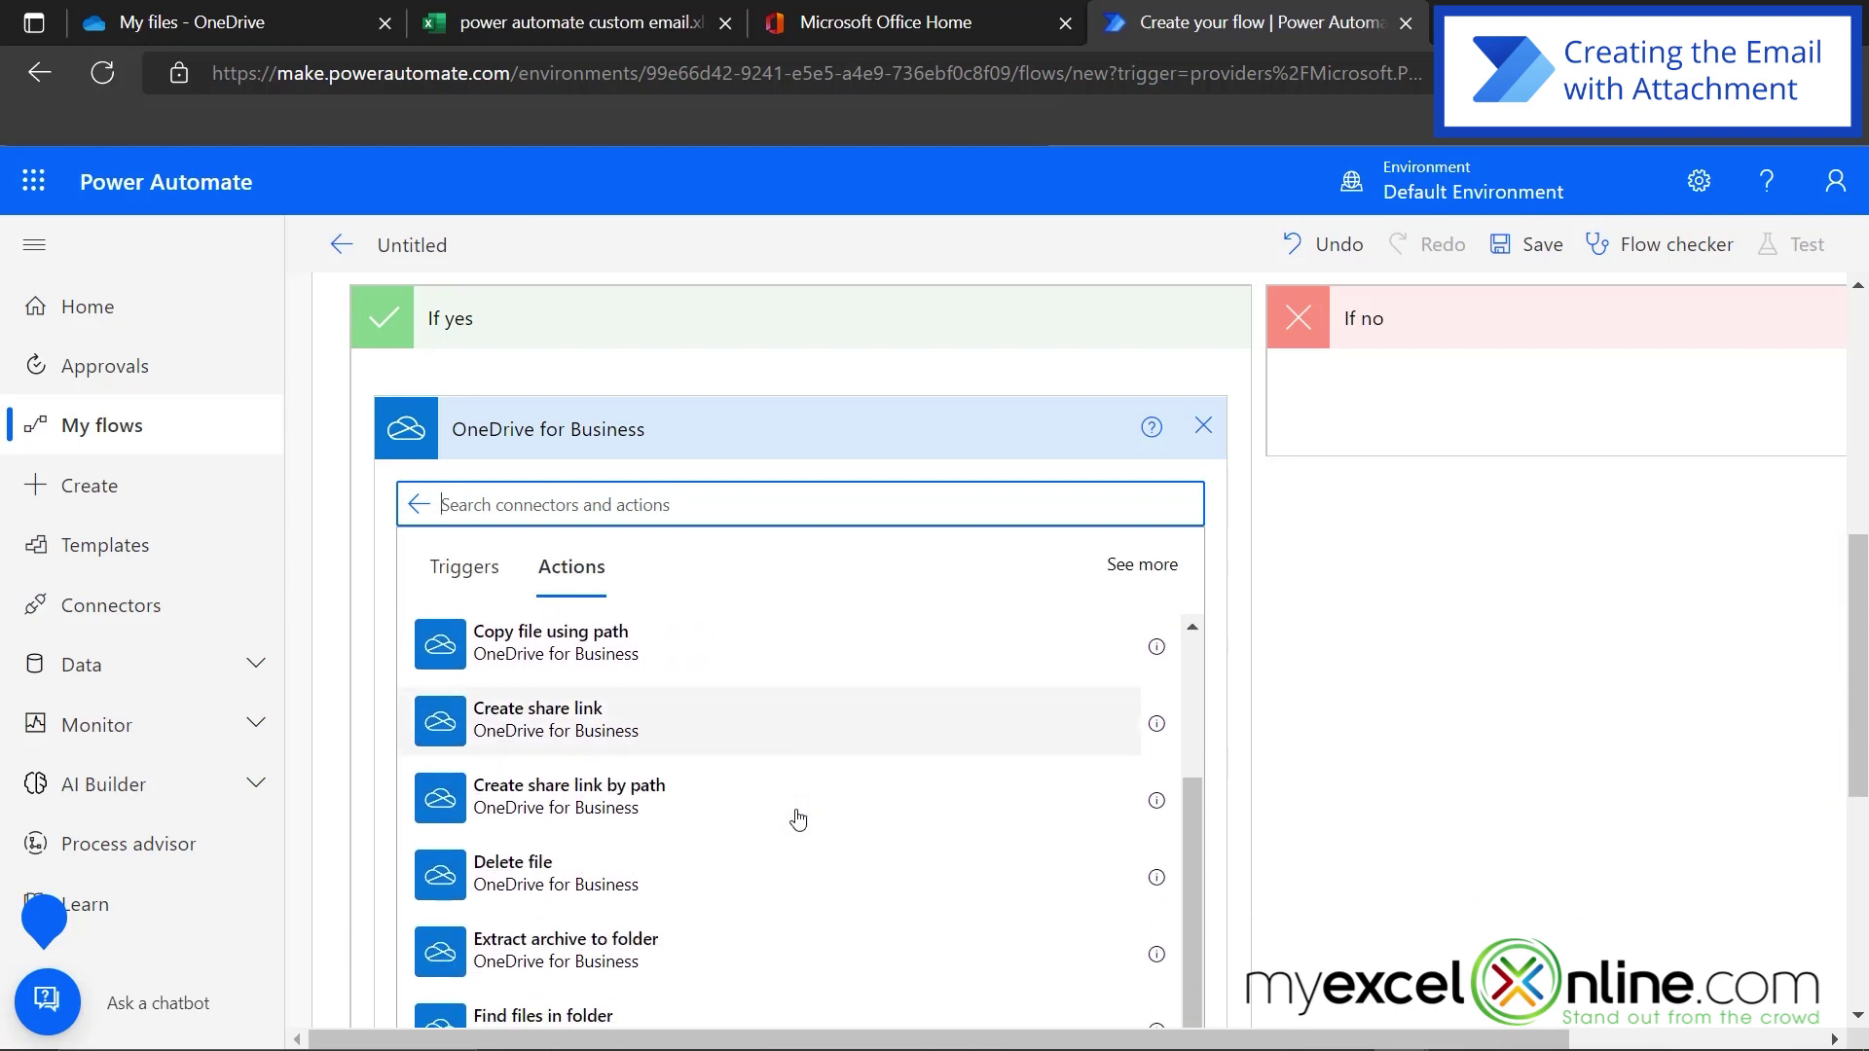
pyautogui.scroll(-1, 797, 817)
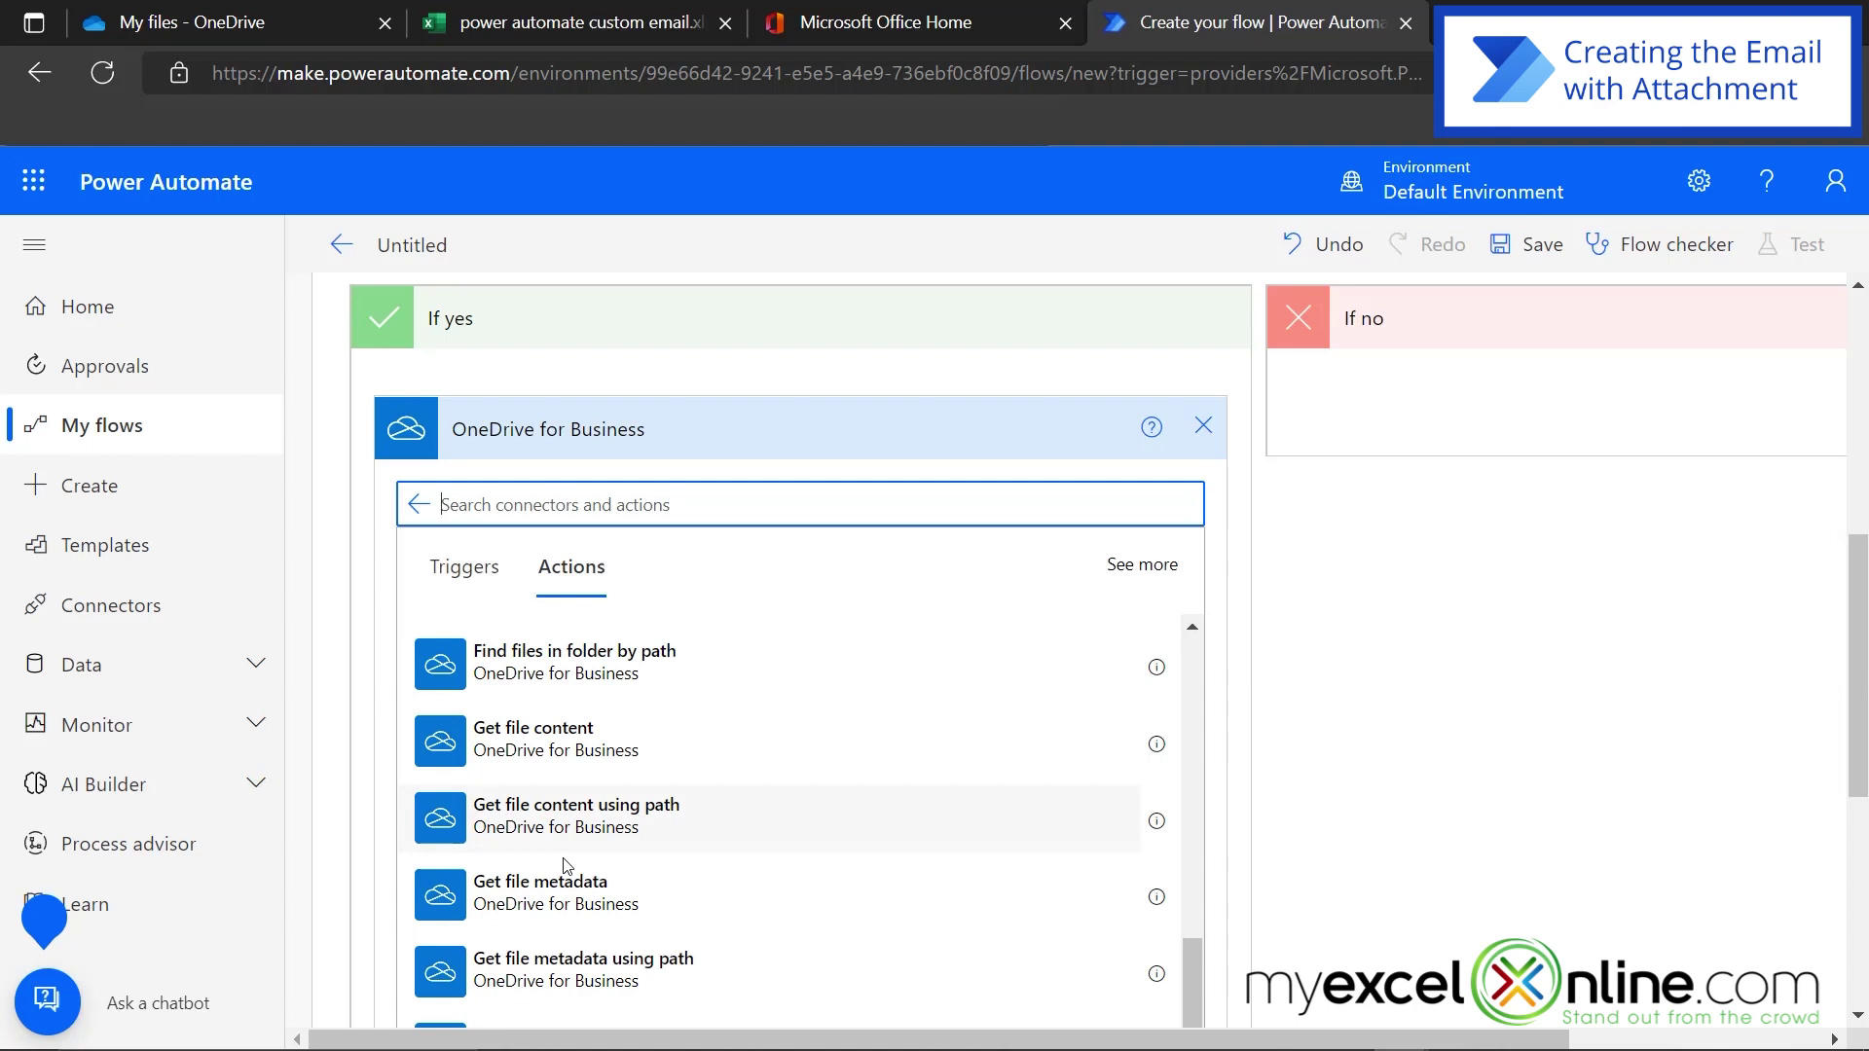
pyautogui.click(529, 900)
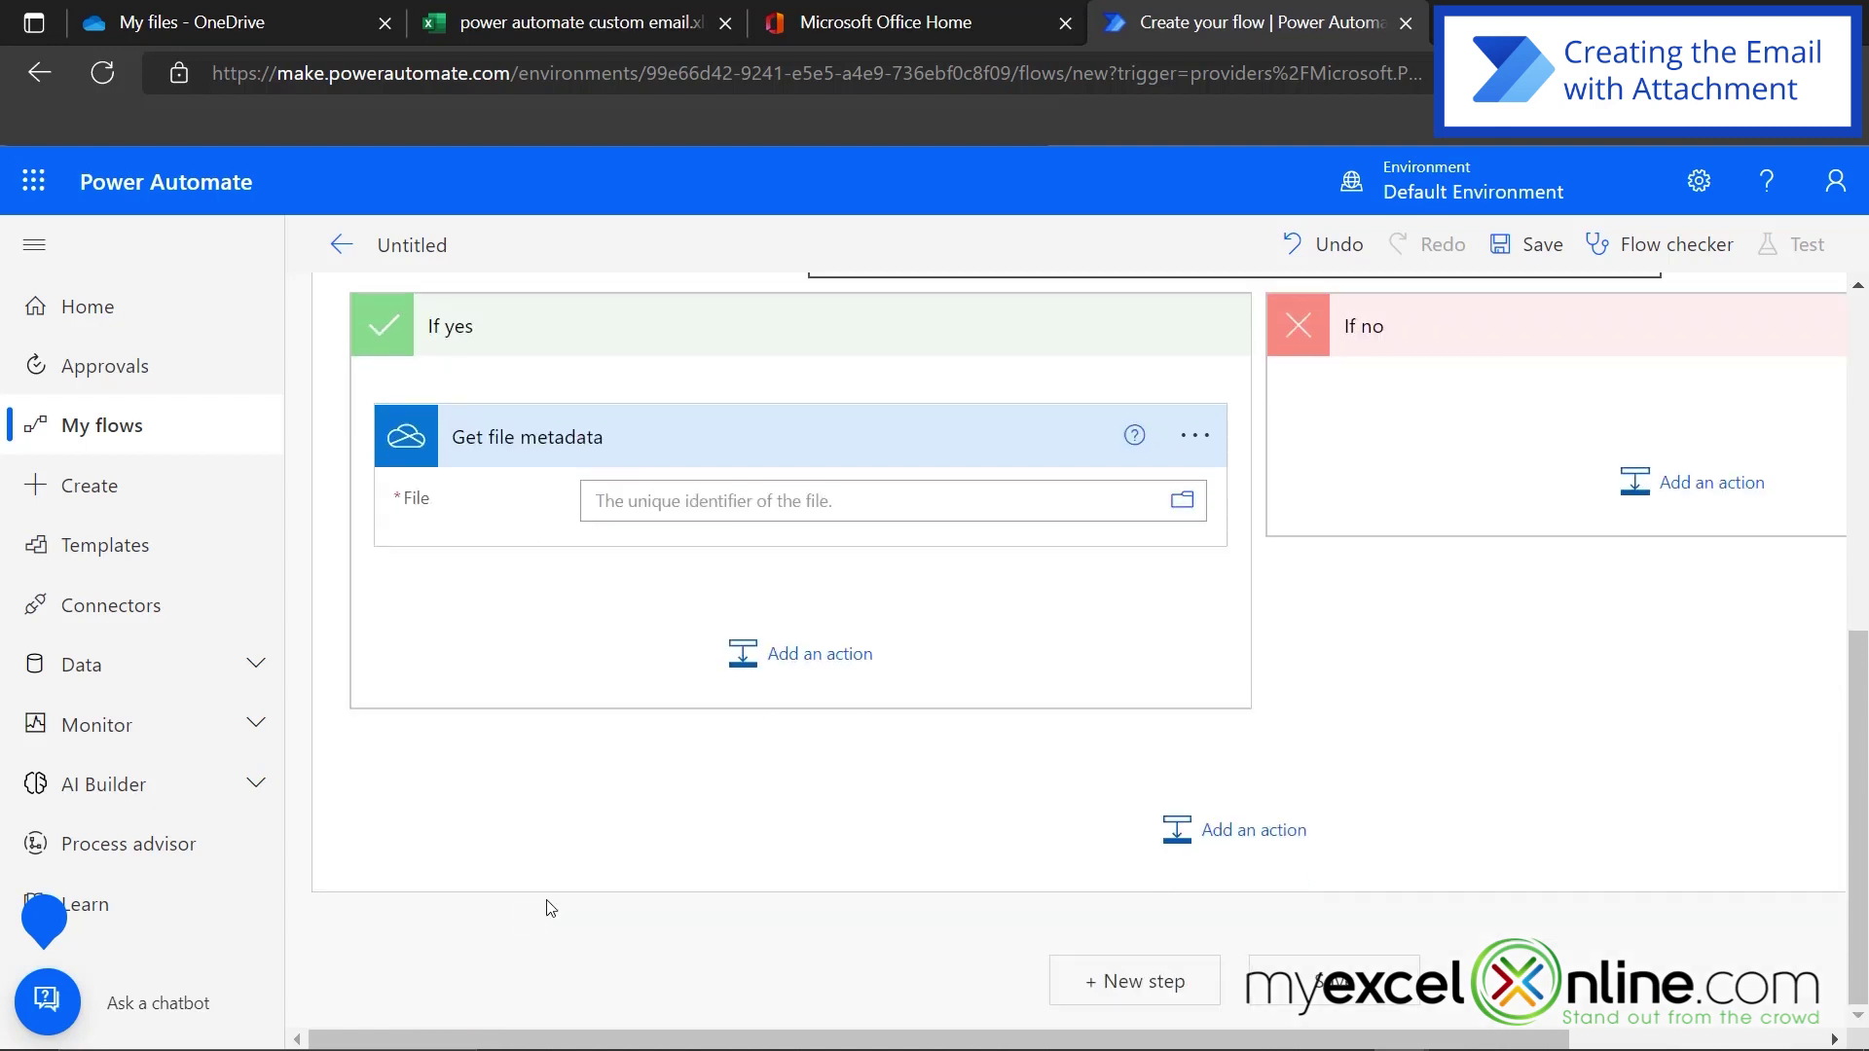
# Set the metadata action's file to /Honor Society.pdf from the OneDrive root.
pyautogui.click(771, 503)
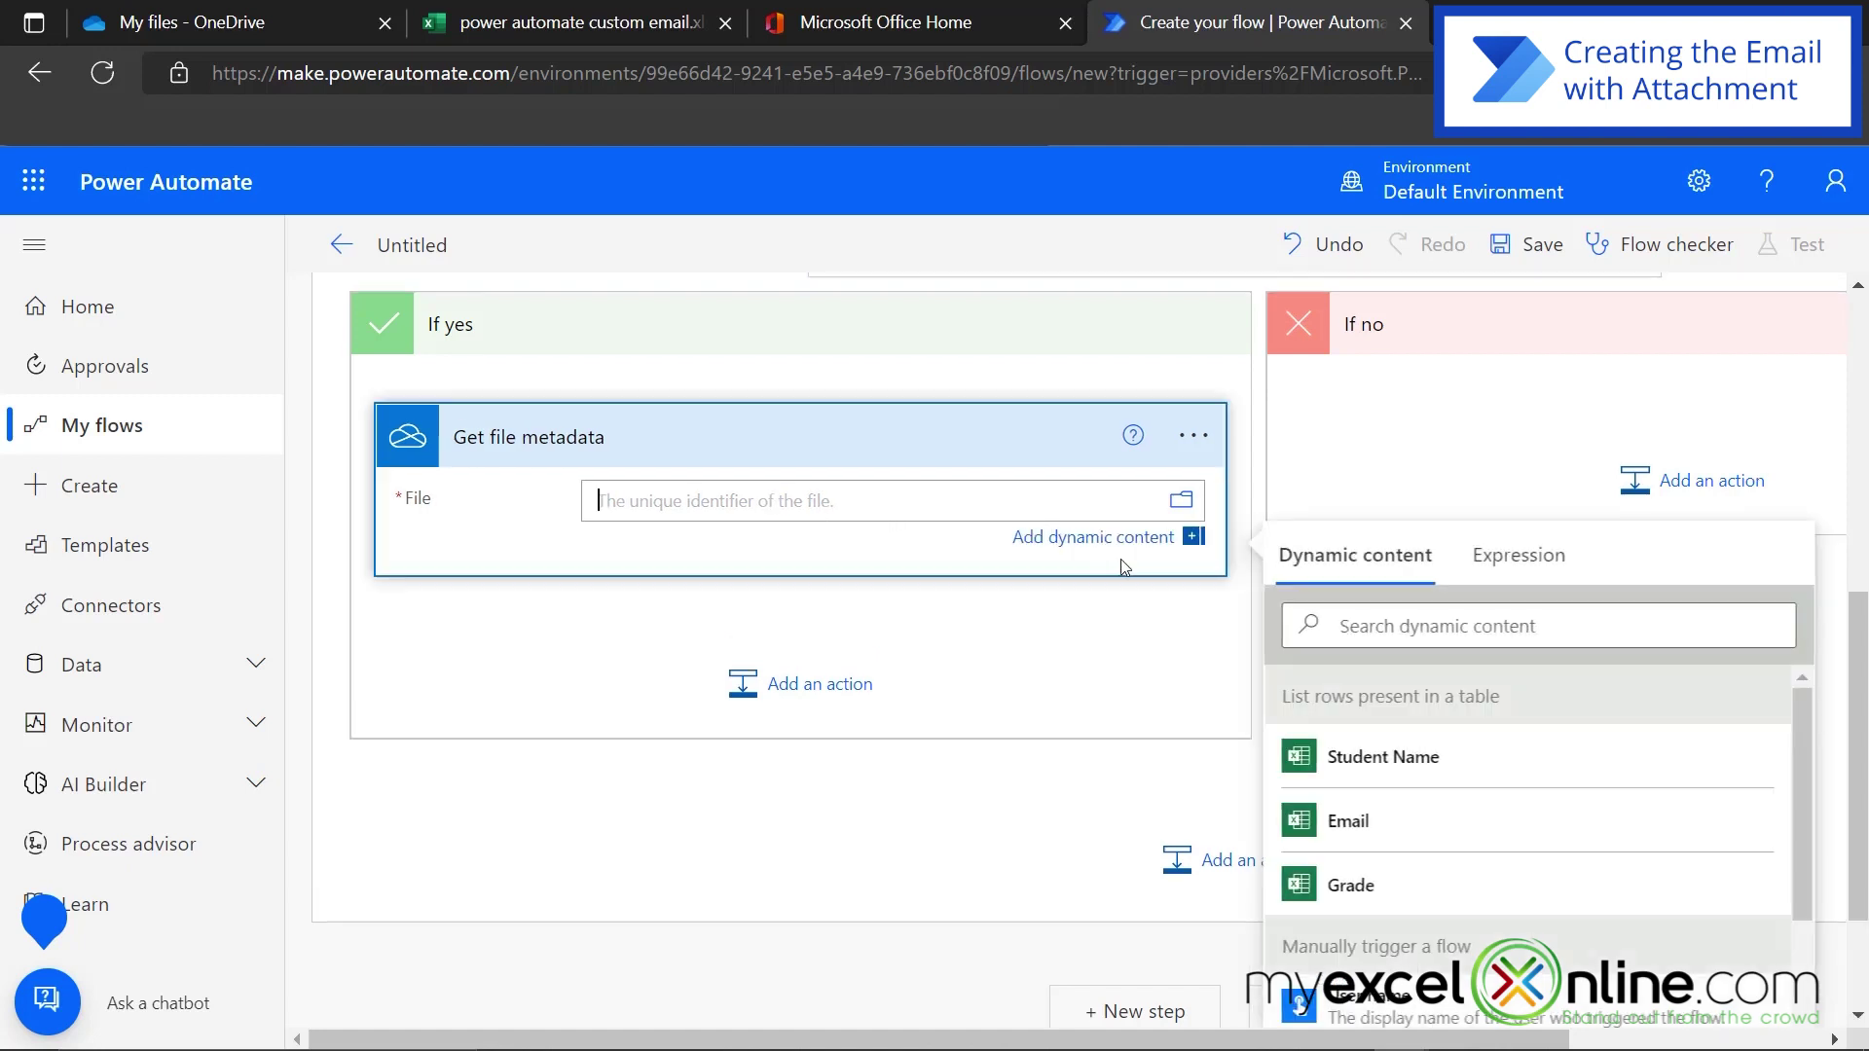
pyautogui.click(1186, 501)
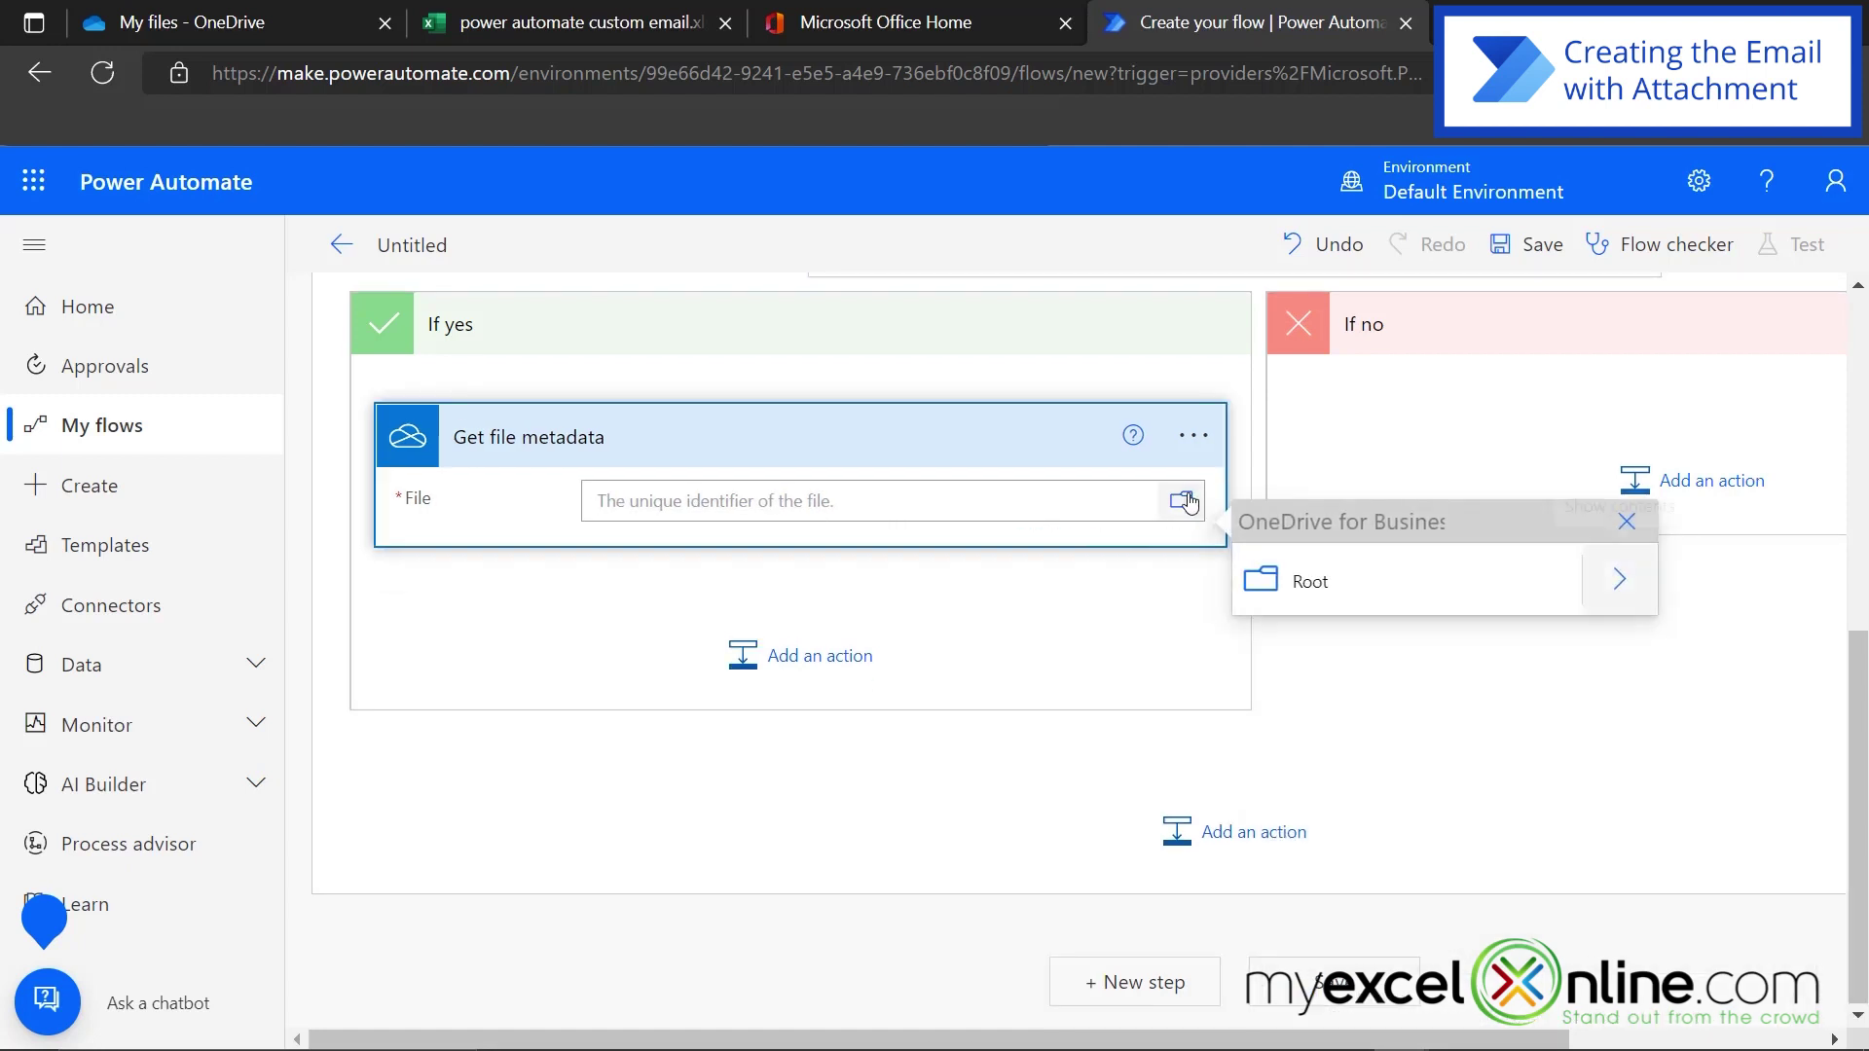
pyautogui.click(1620, 584)
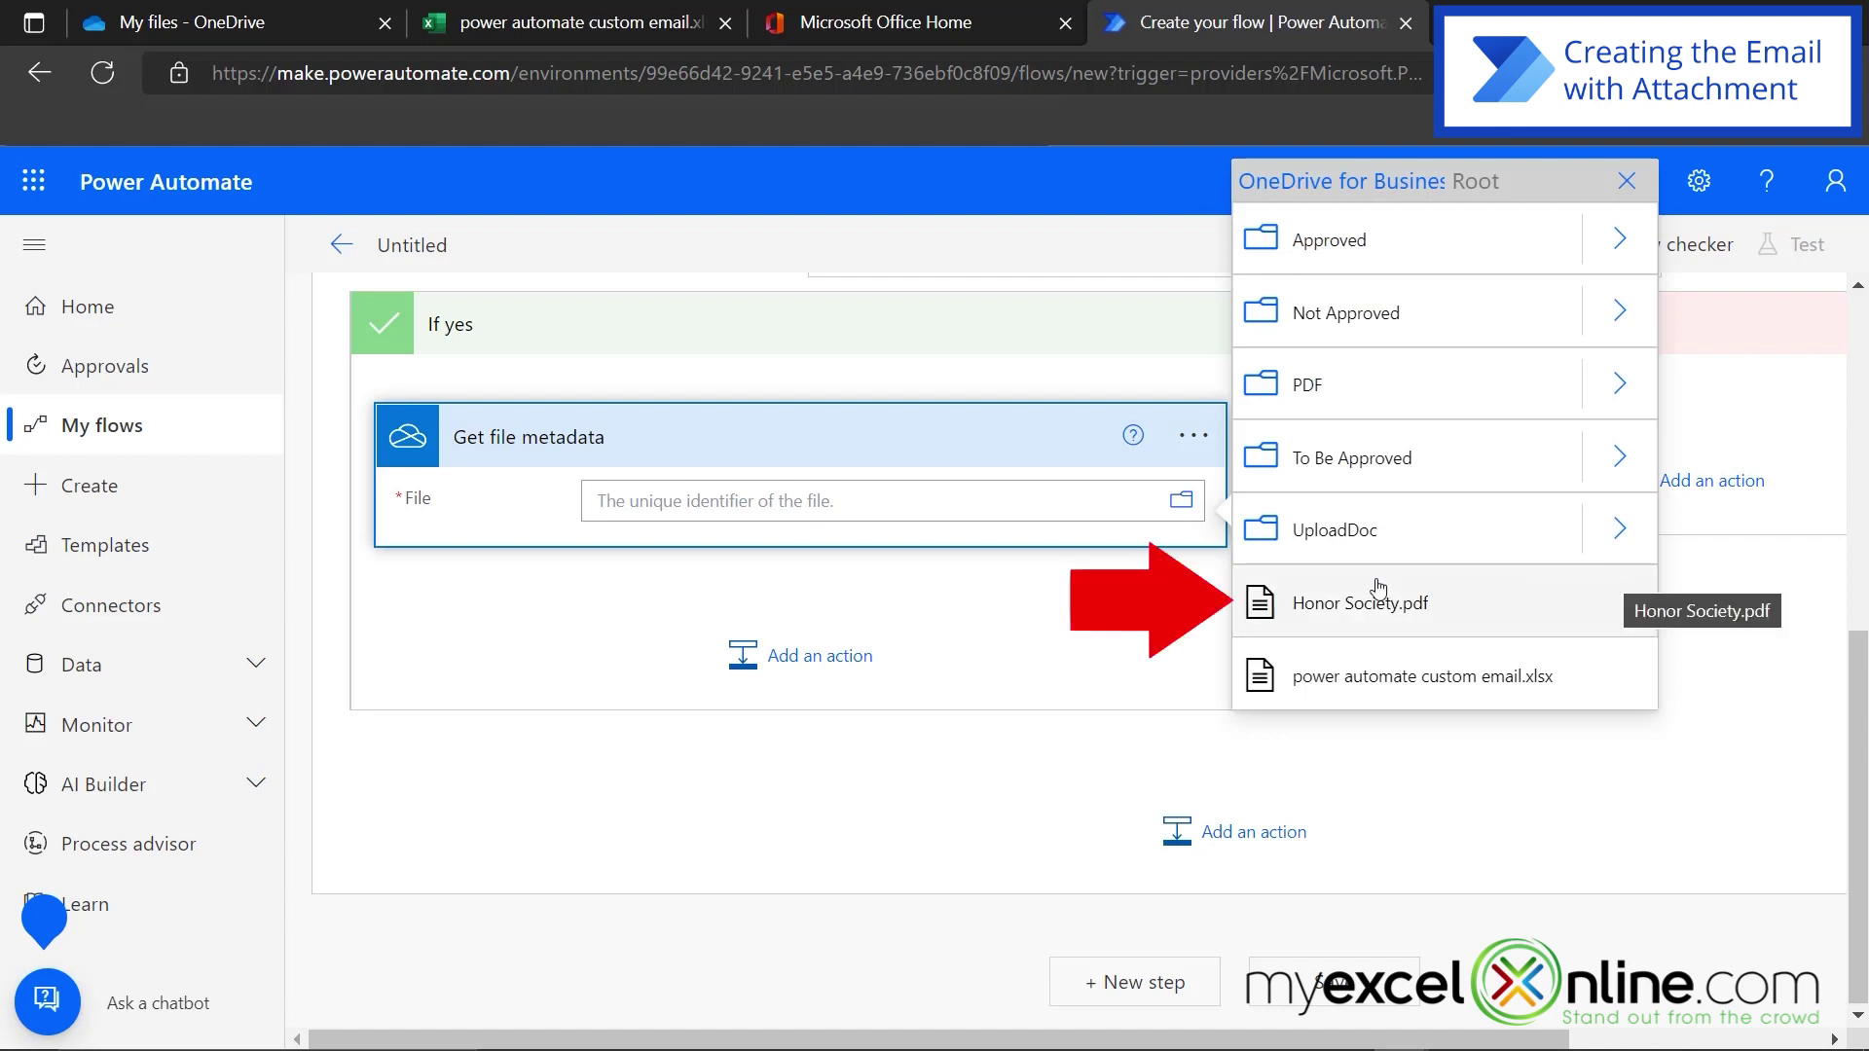
pyautogui.click(1331, 604)
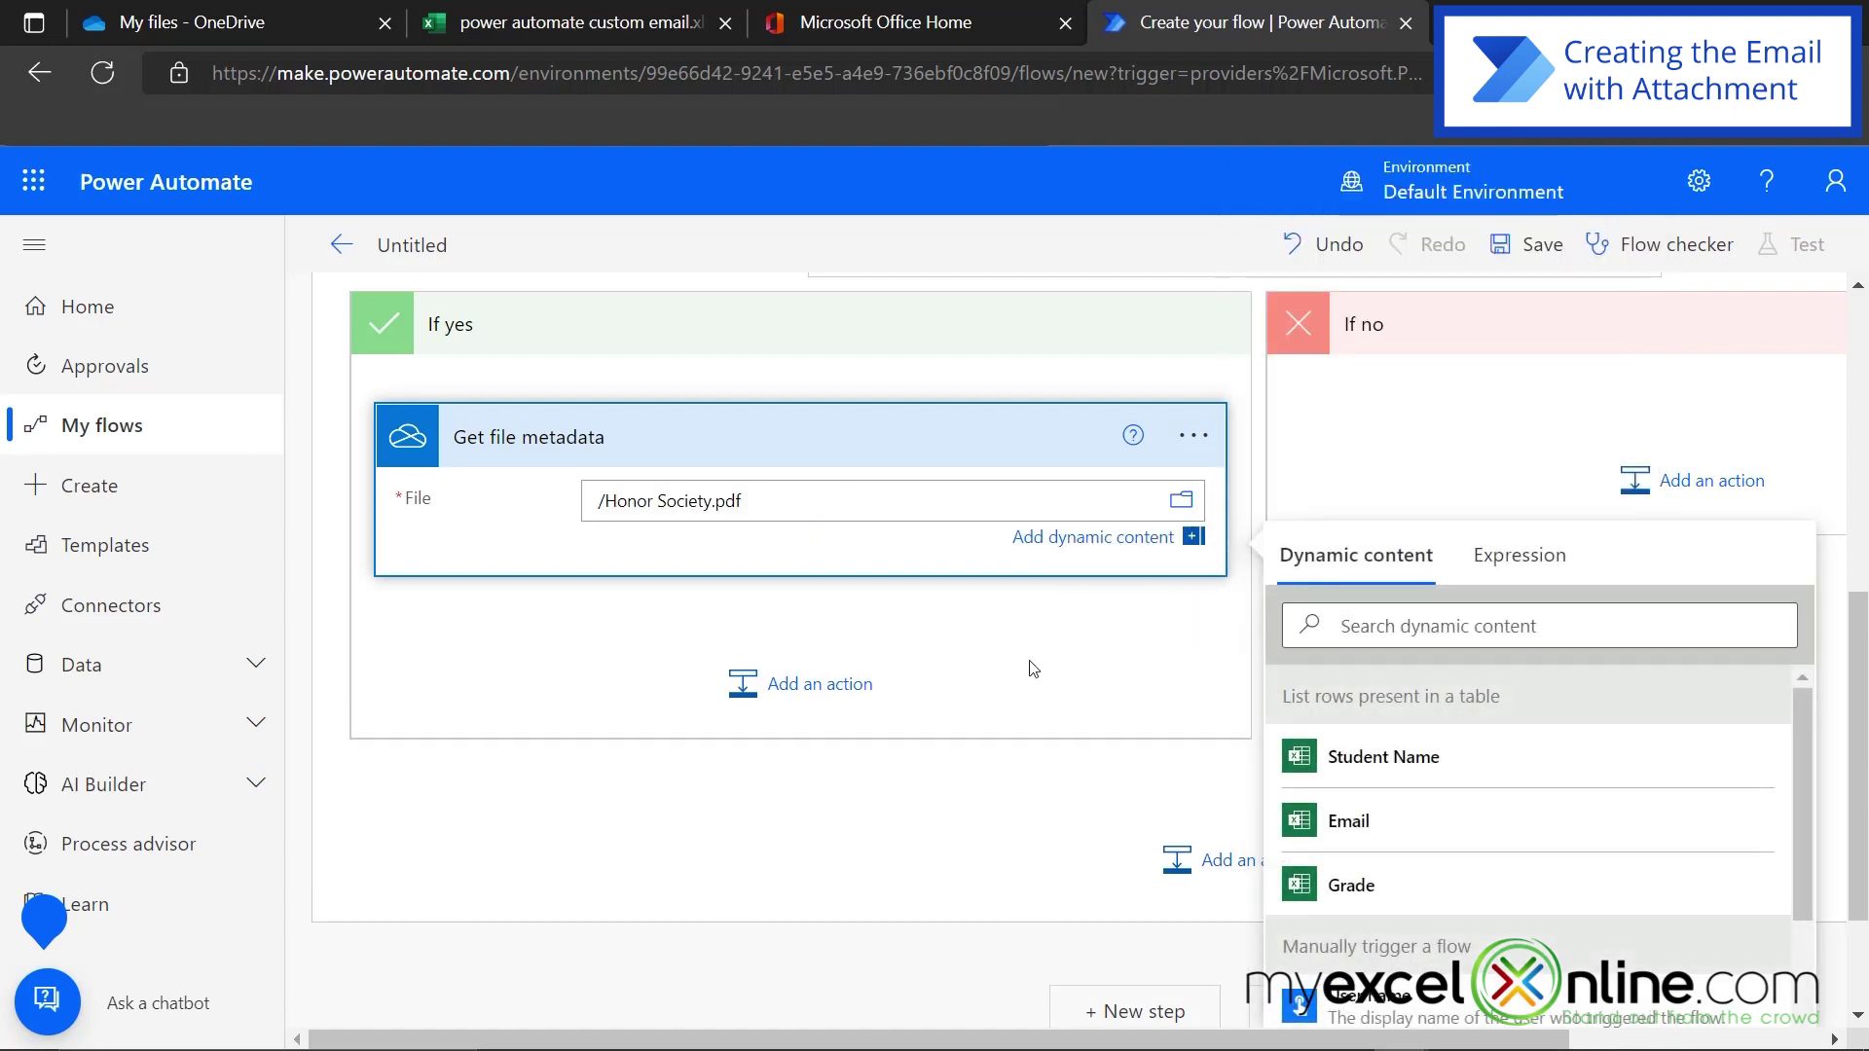
pyautogui.click(796, 694)
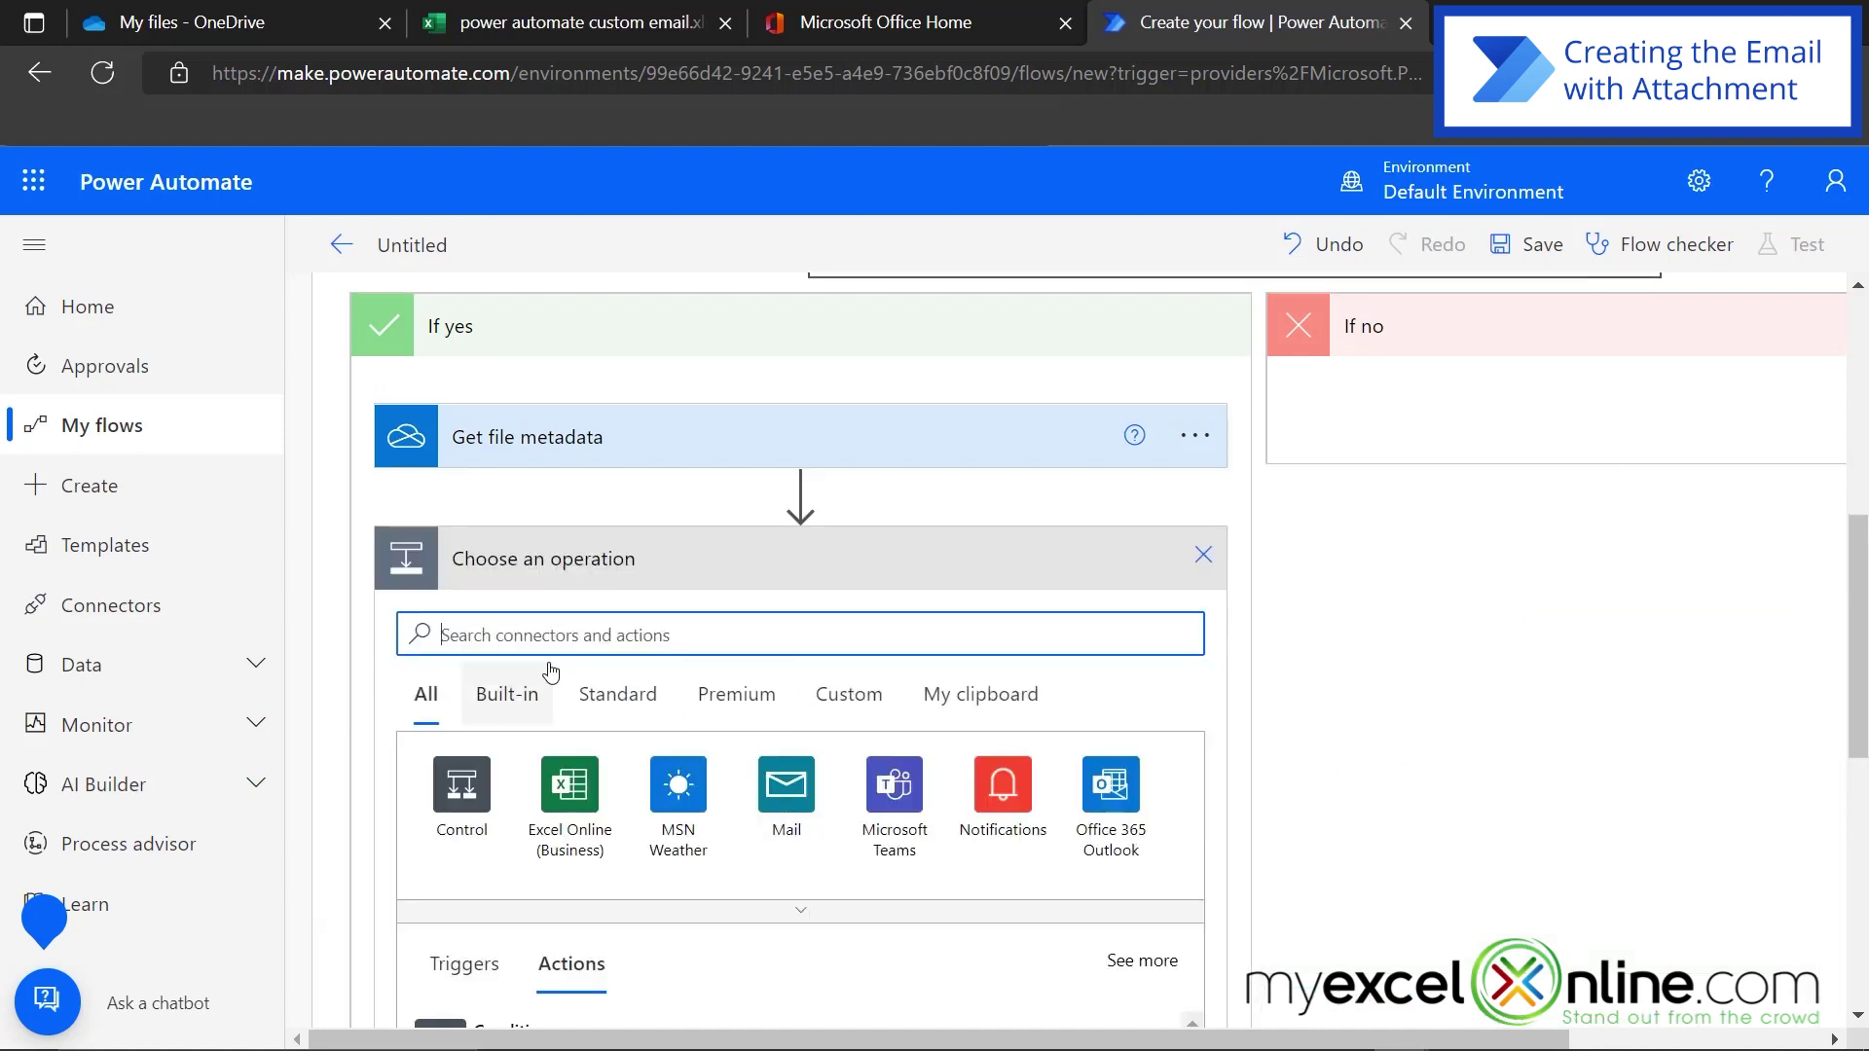
# Add a OneDrive for Business Get file content action reading /Honor Society.pdf.
pyautogui.write('onedr')
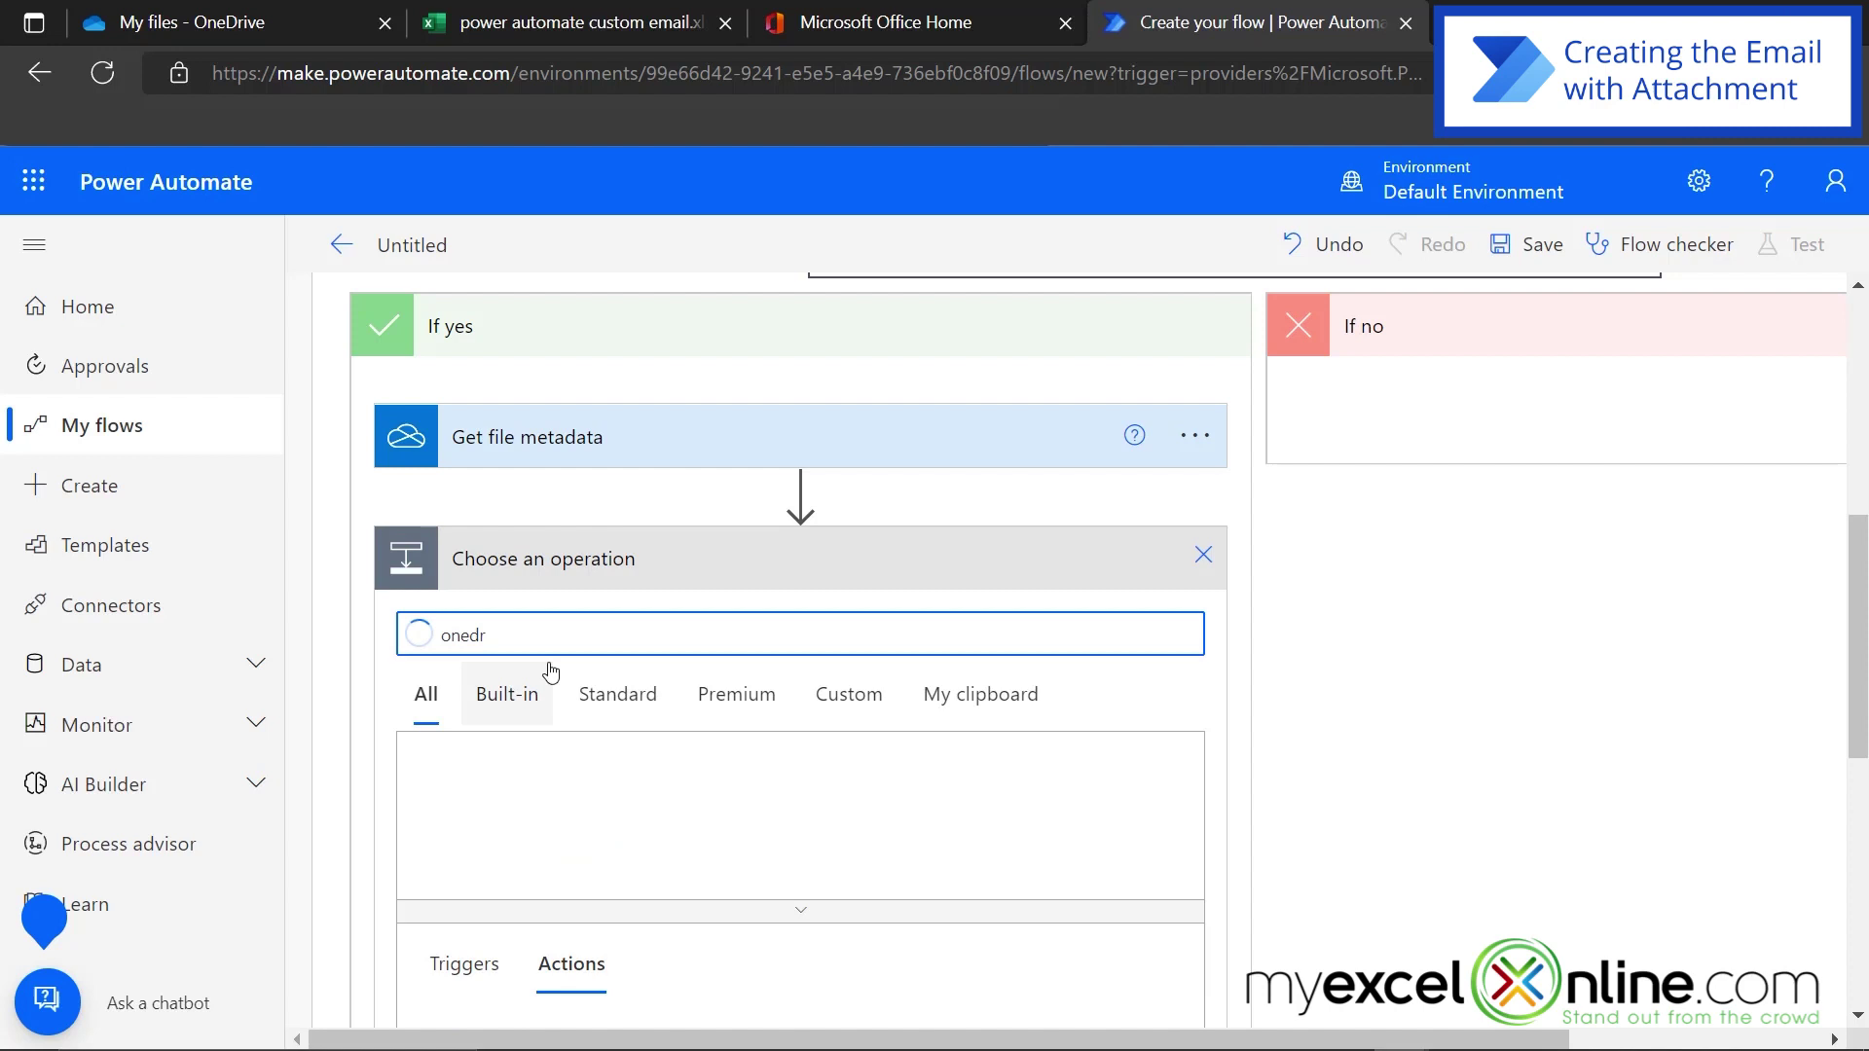
pyautogui.click(465, 786)
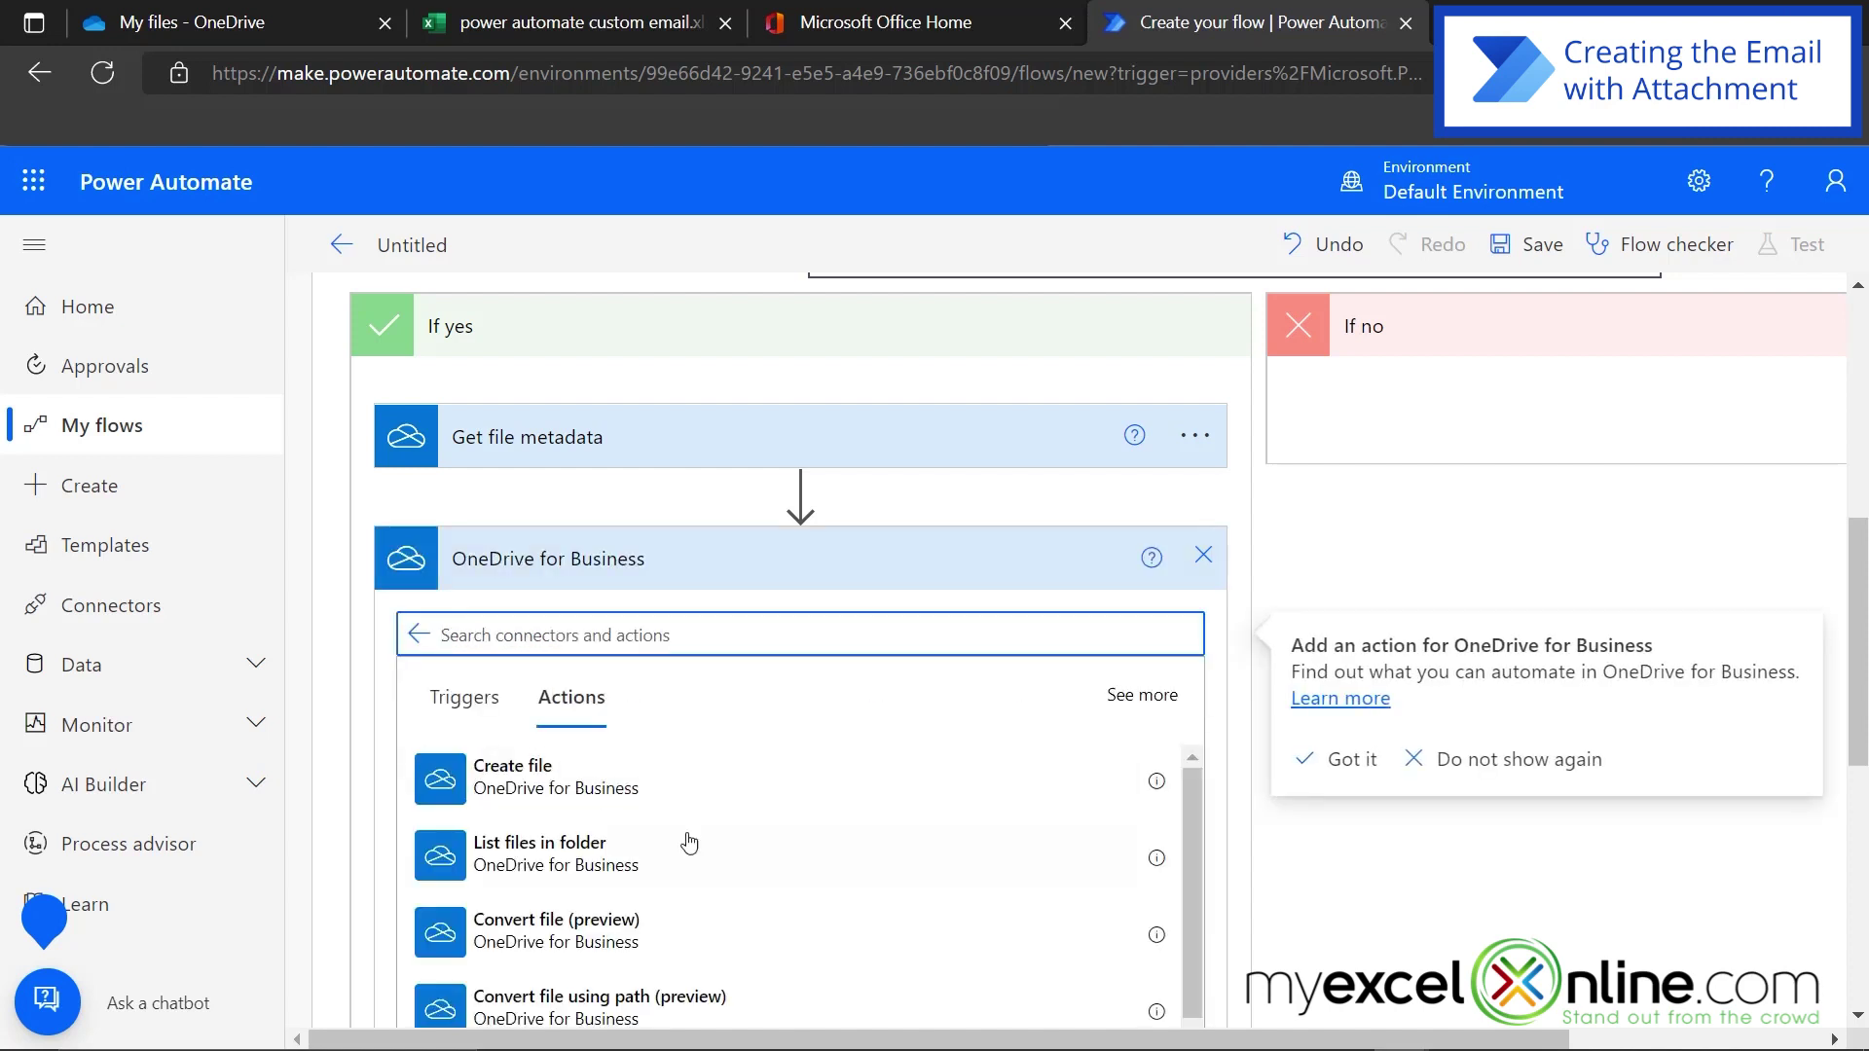
pyautogui.scroll(-8, 571, 750)
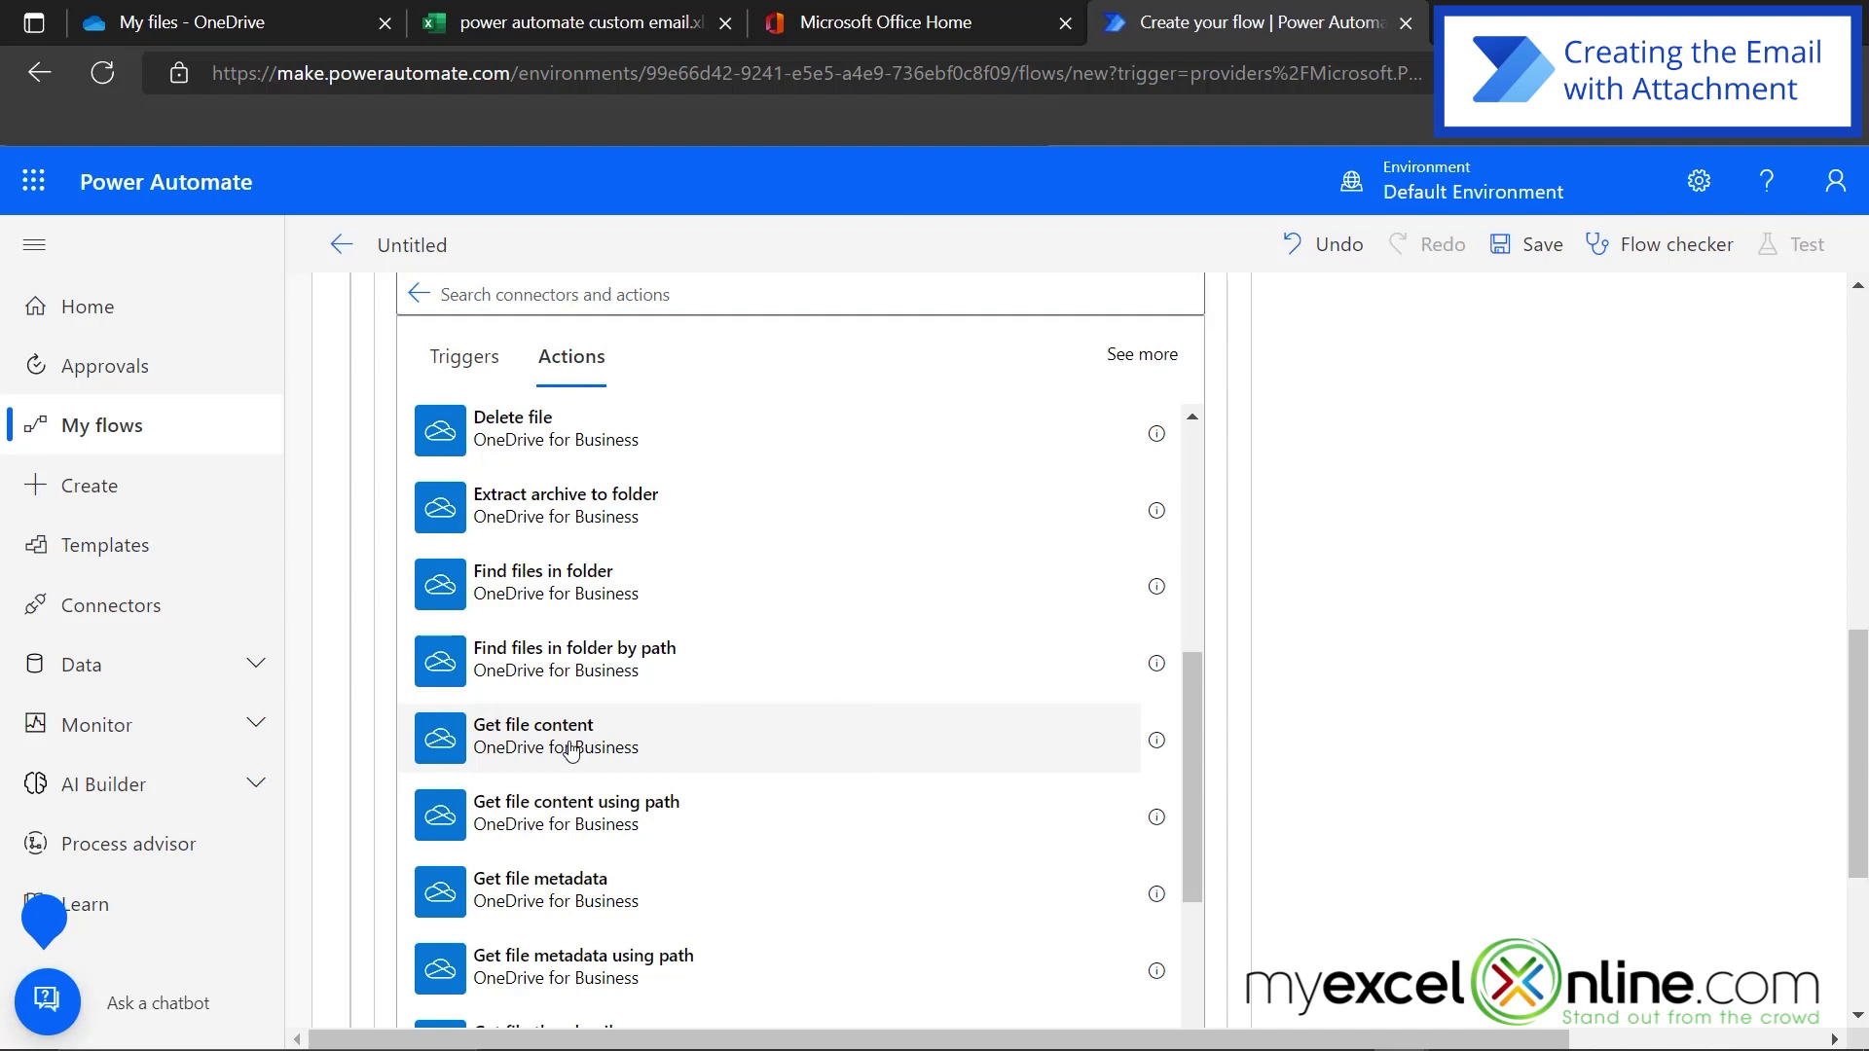
pyautogui.click(572, 749)
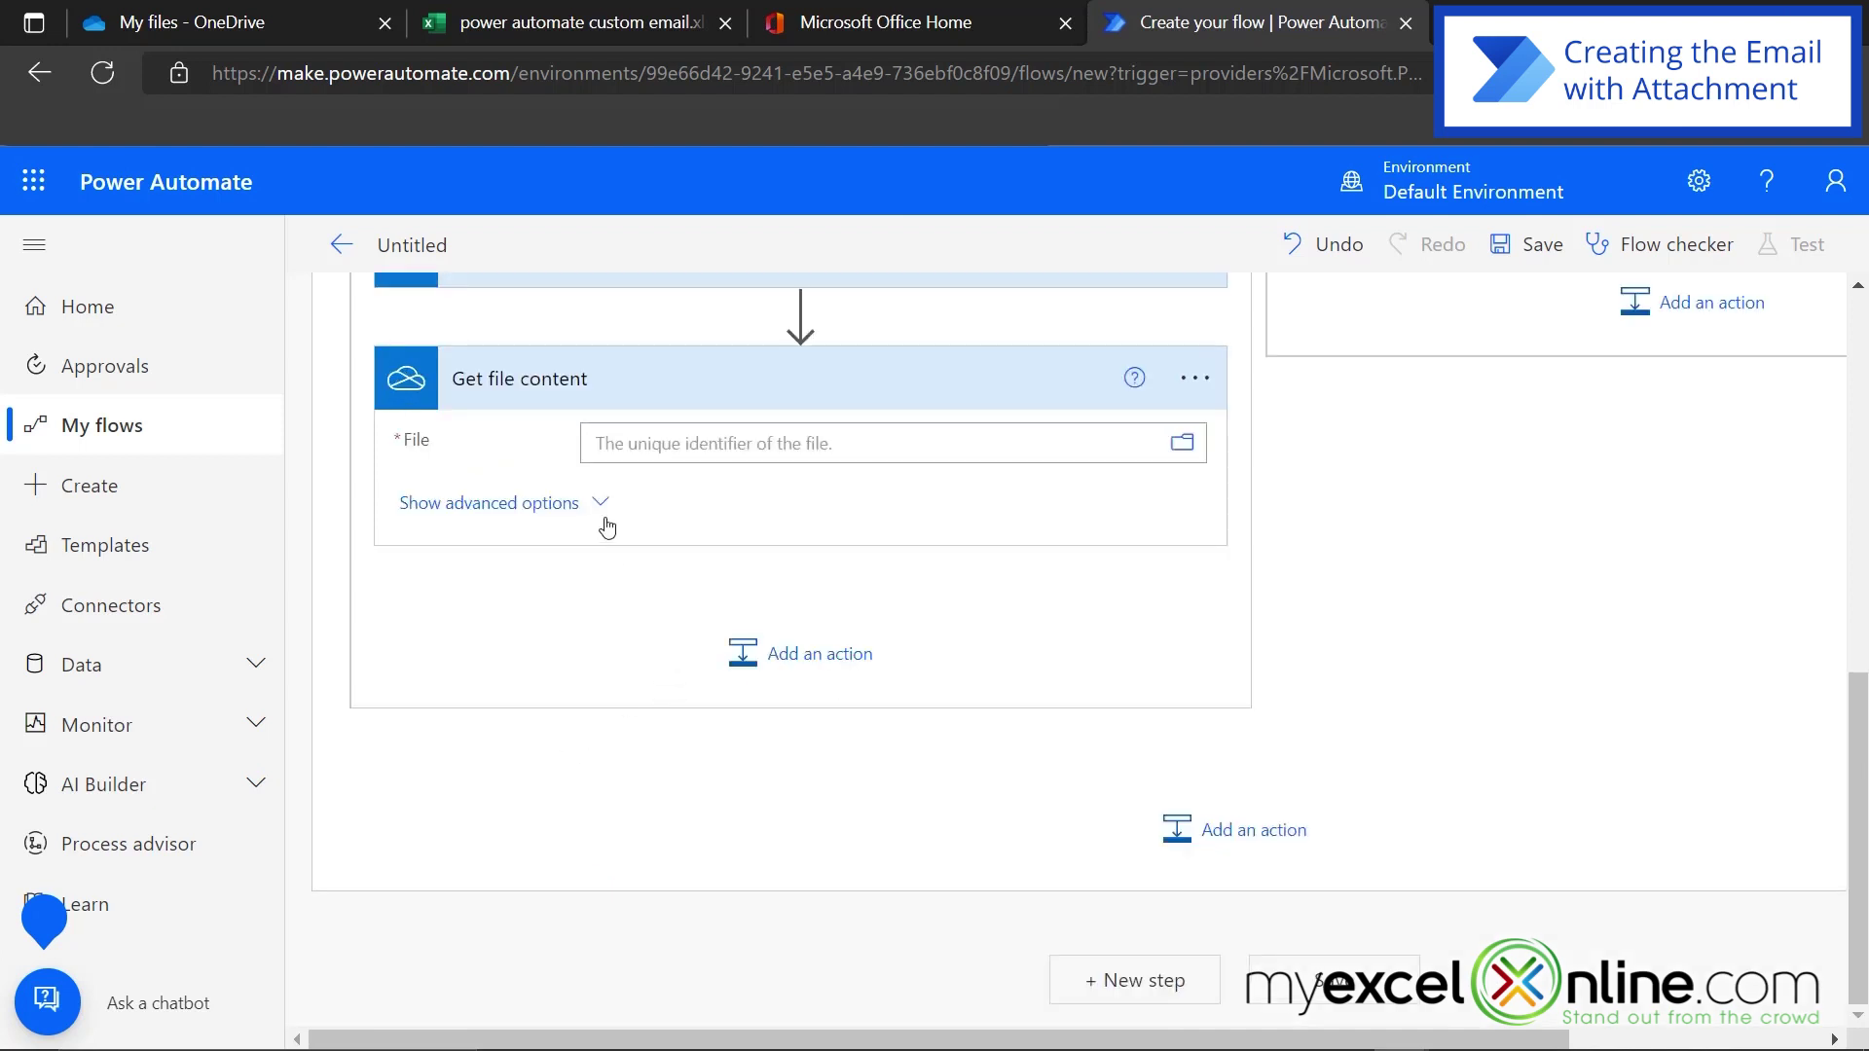
pyautogui.click(1180, 445)
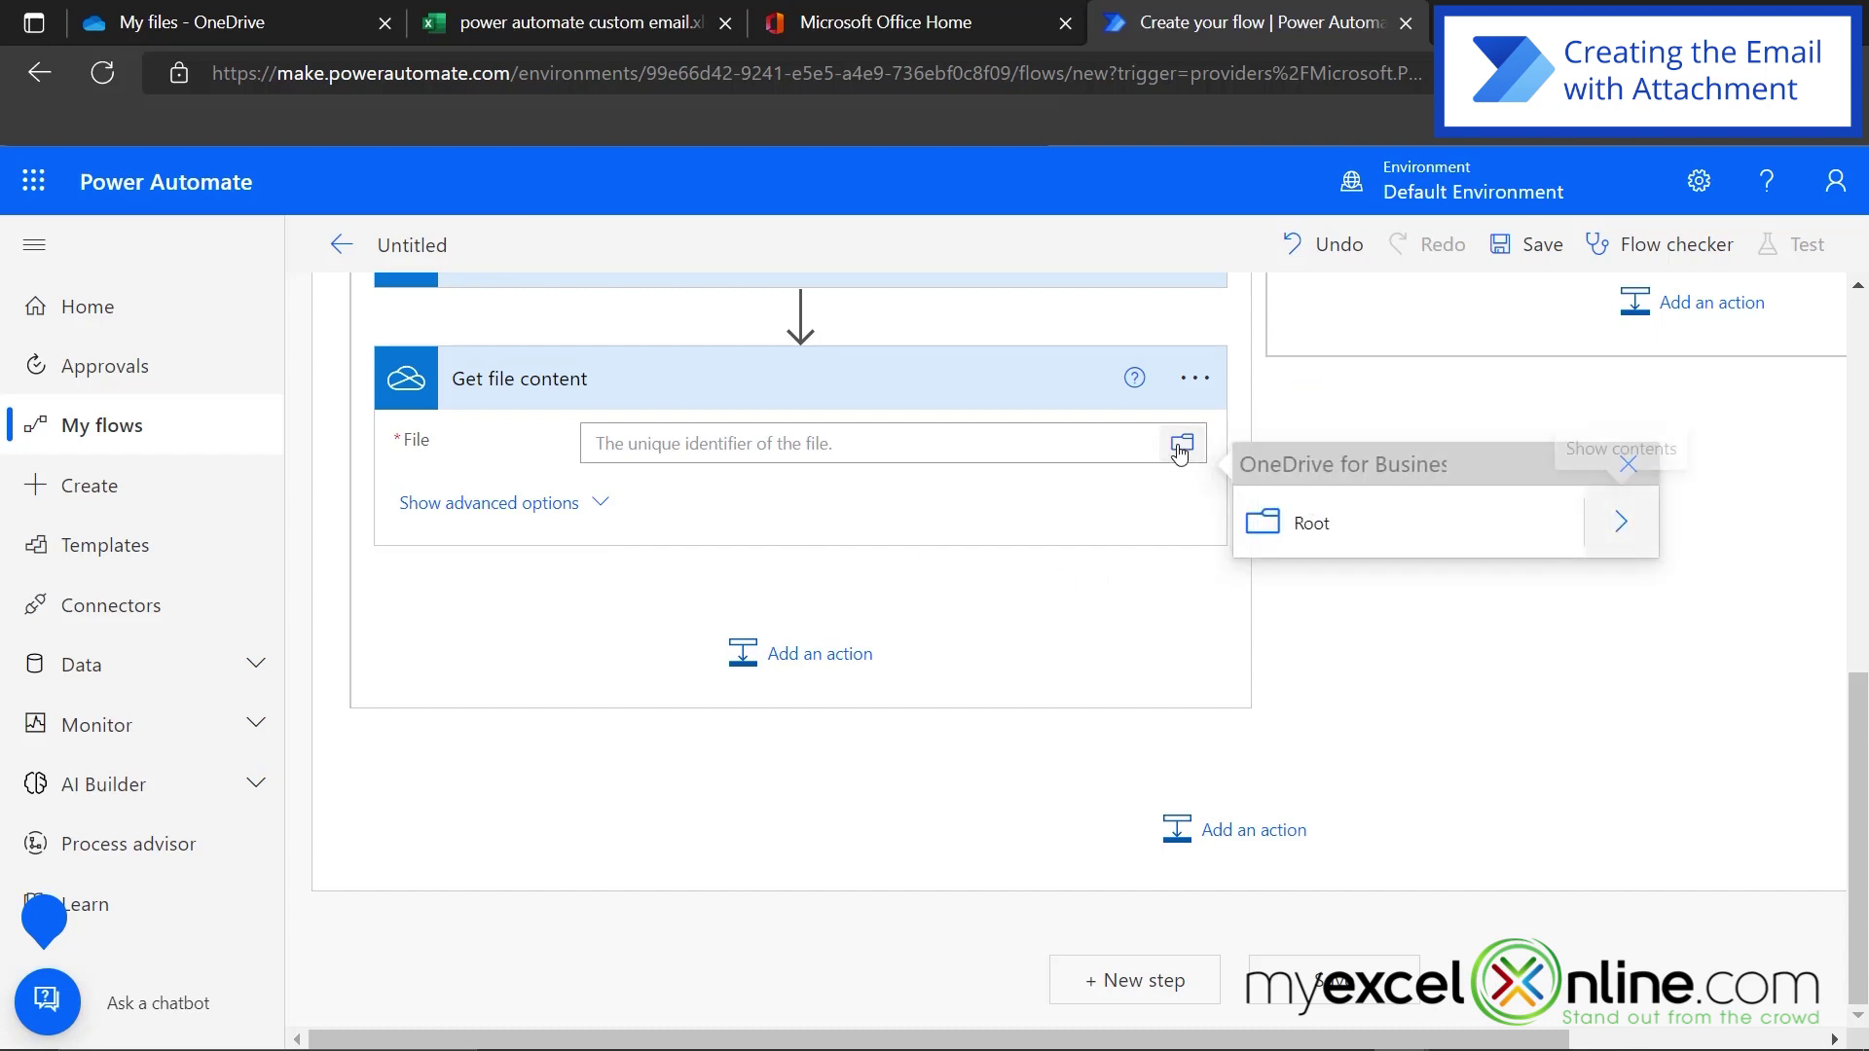
pyautogui.click(1619, 523)
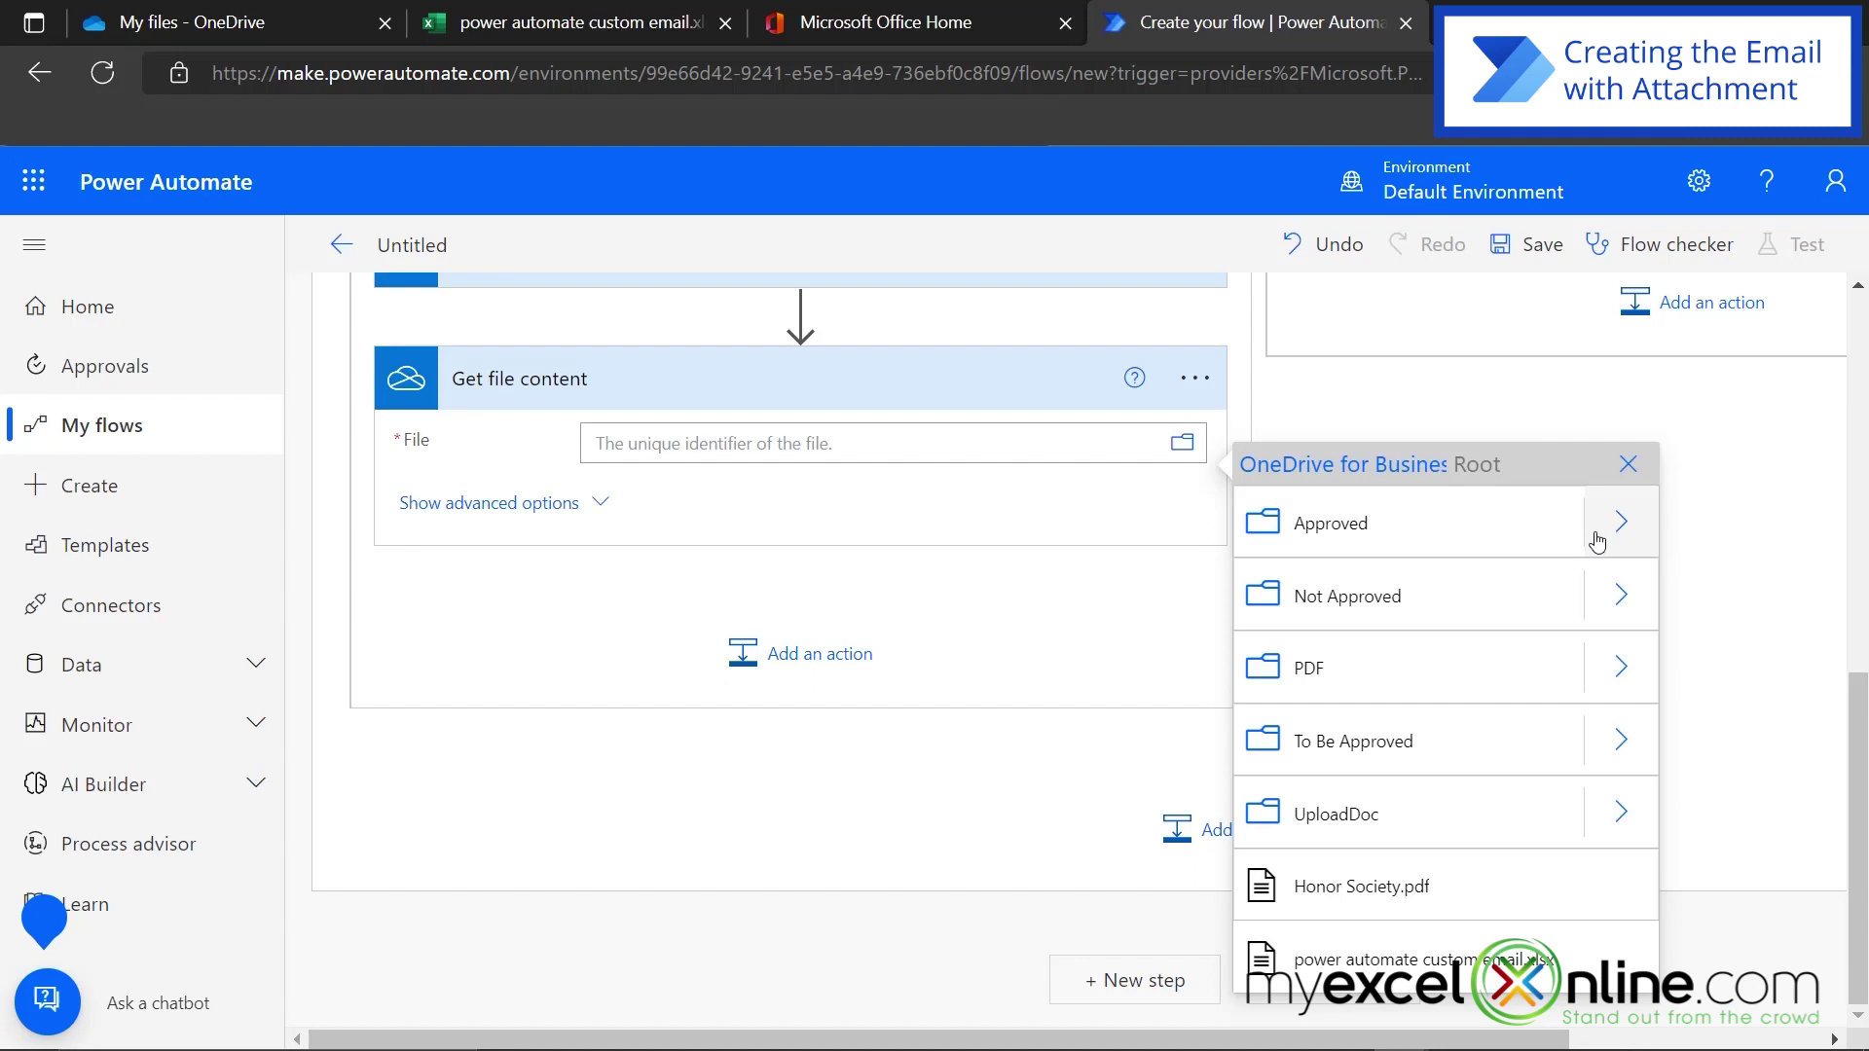
pyautogui.click(1324, 896)
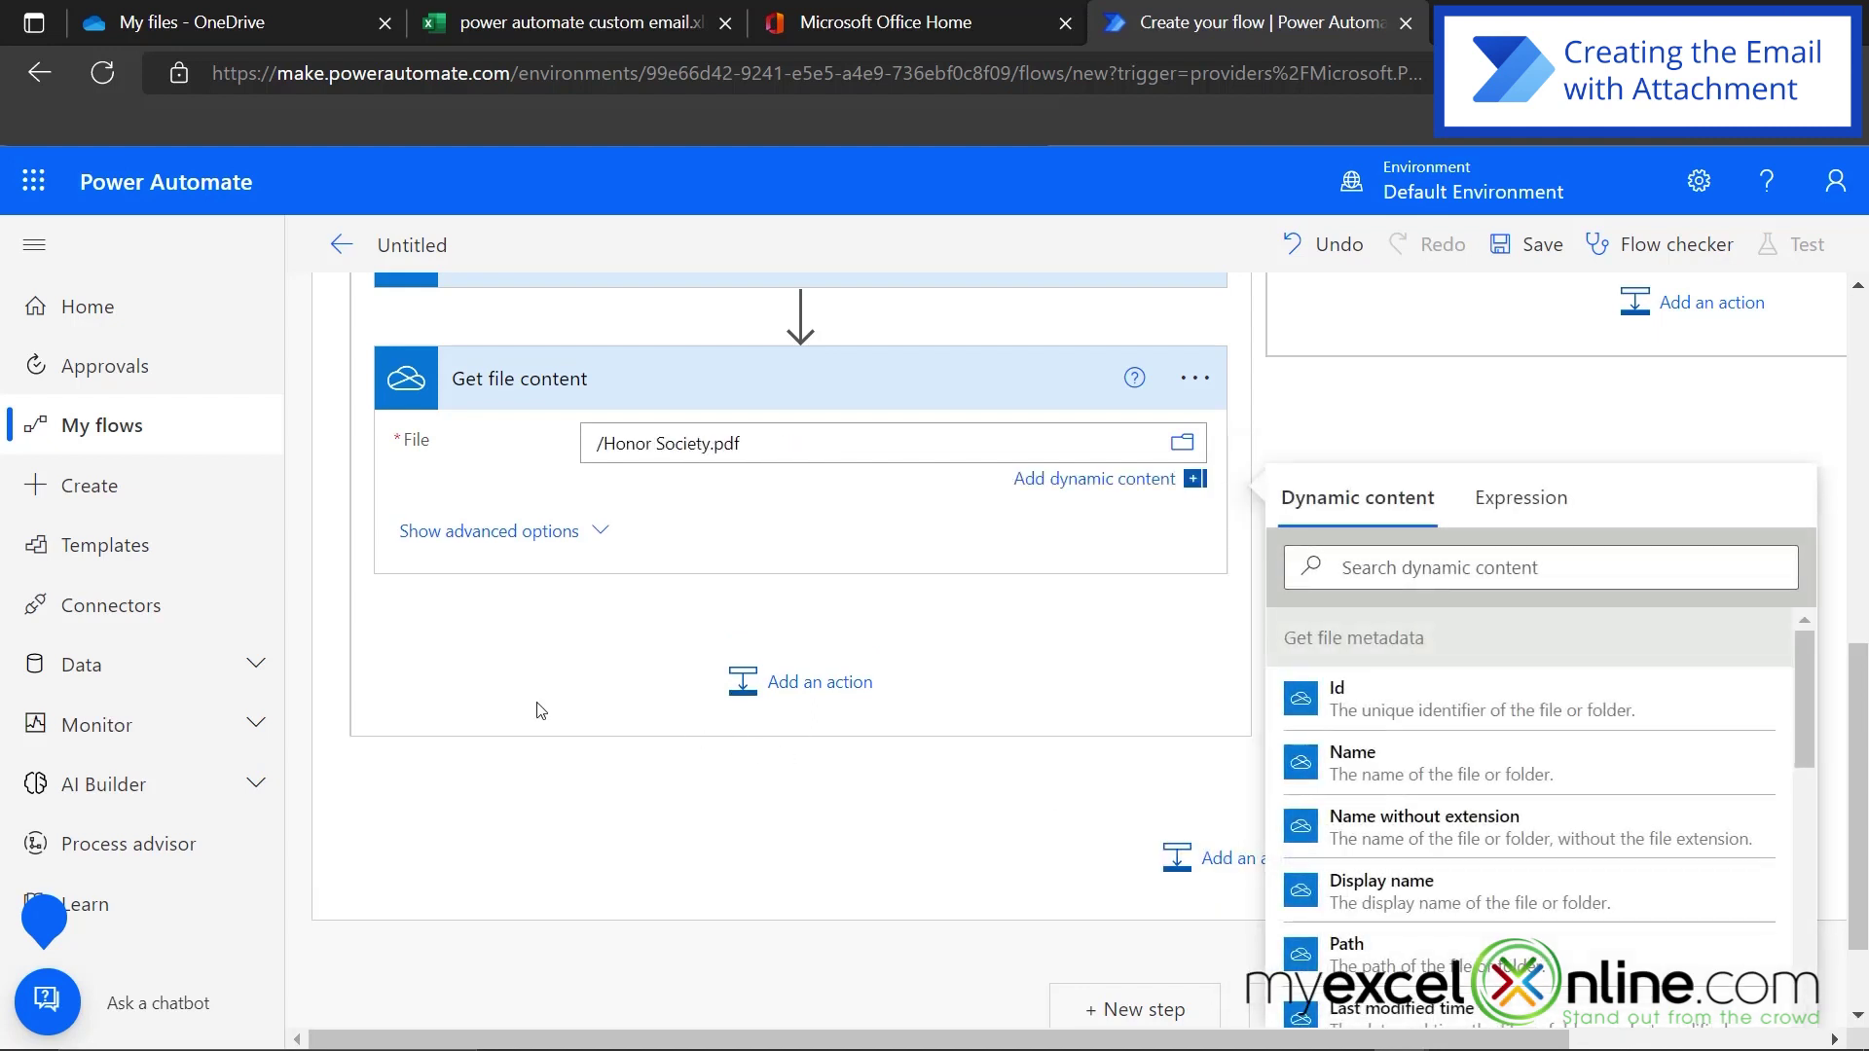
pyautogui.click(792, 471)
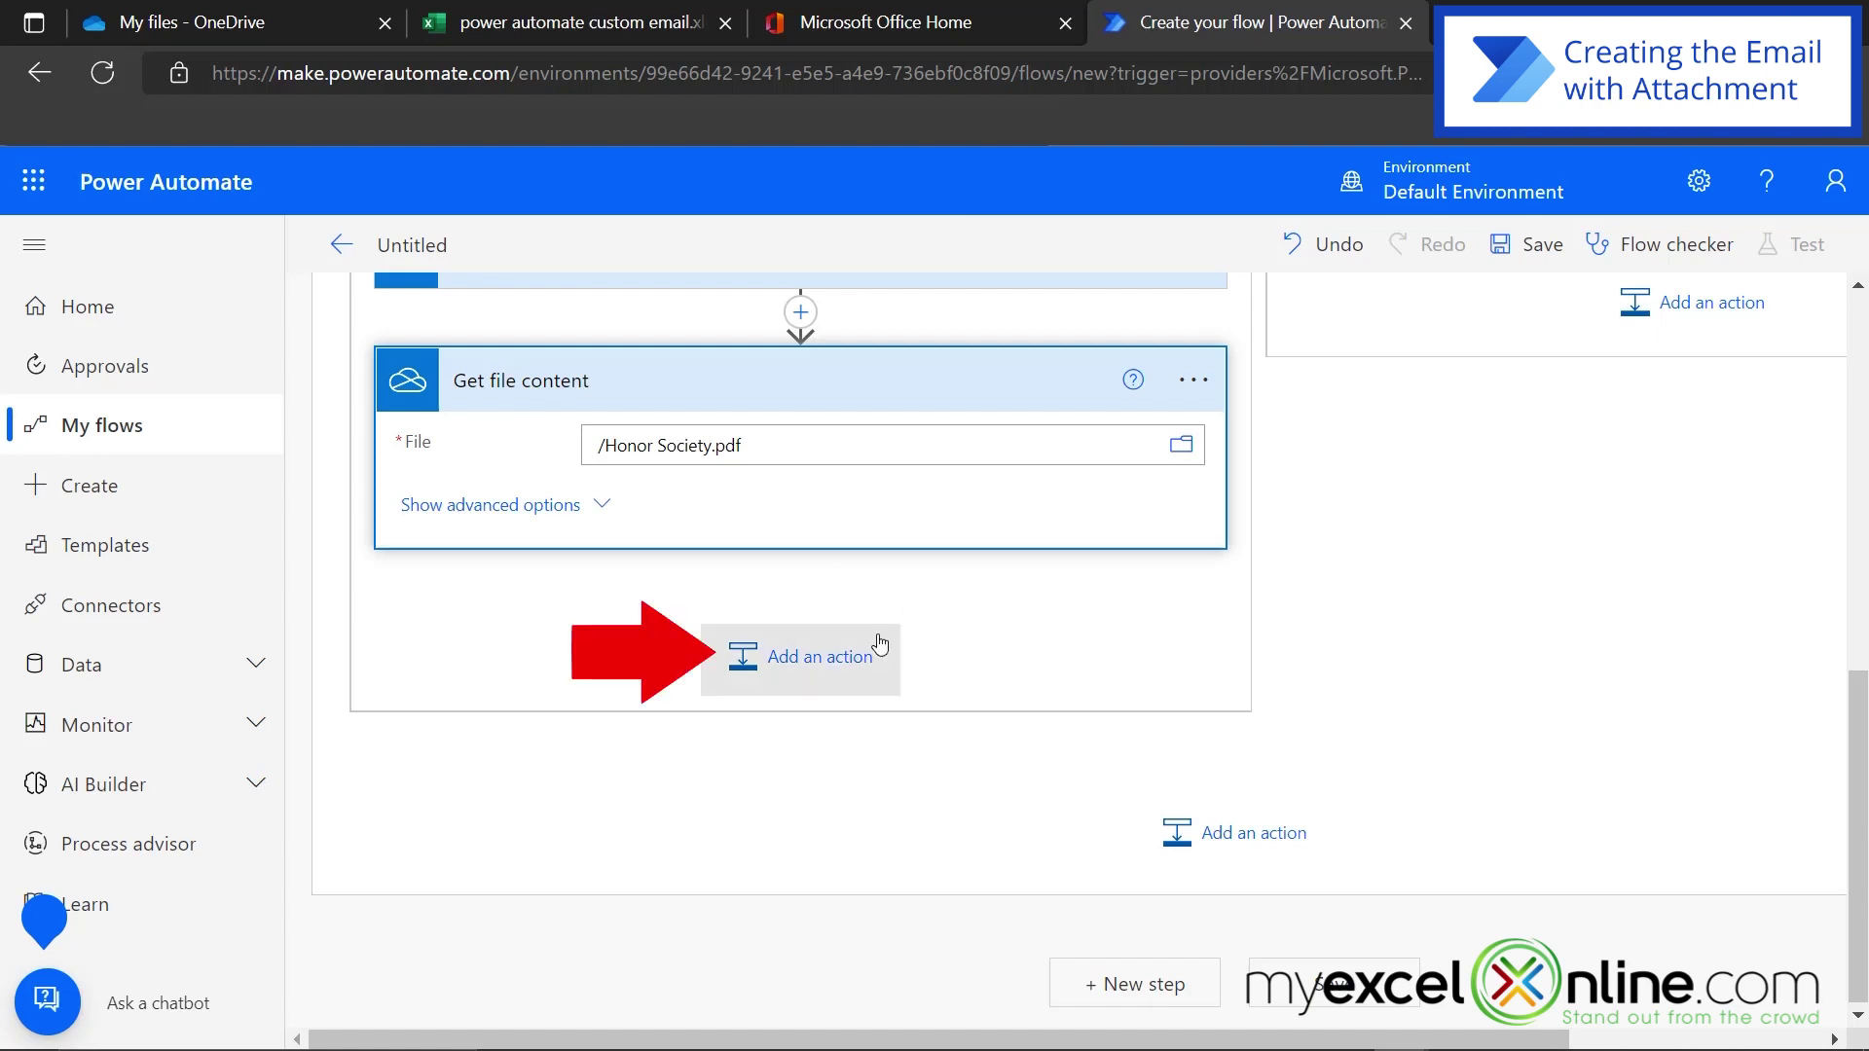
# Add an Office 365 Outlook 'Send an email (V2)' action directly below Get file content.
pyautogui.click(799, 662)
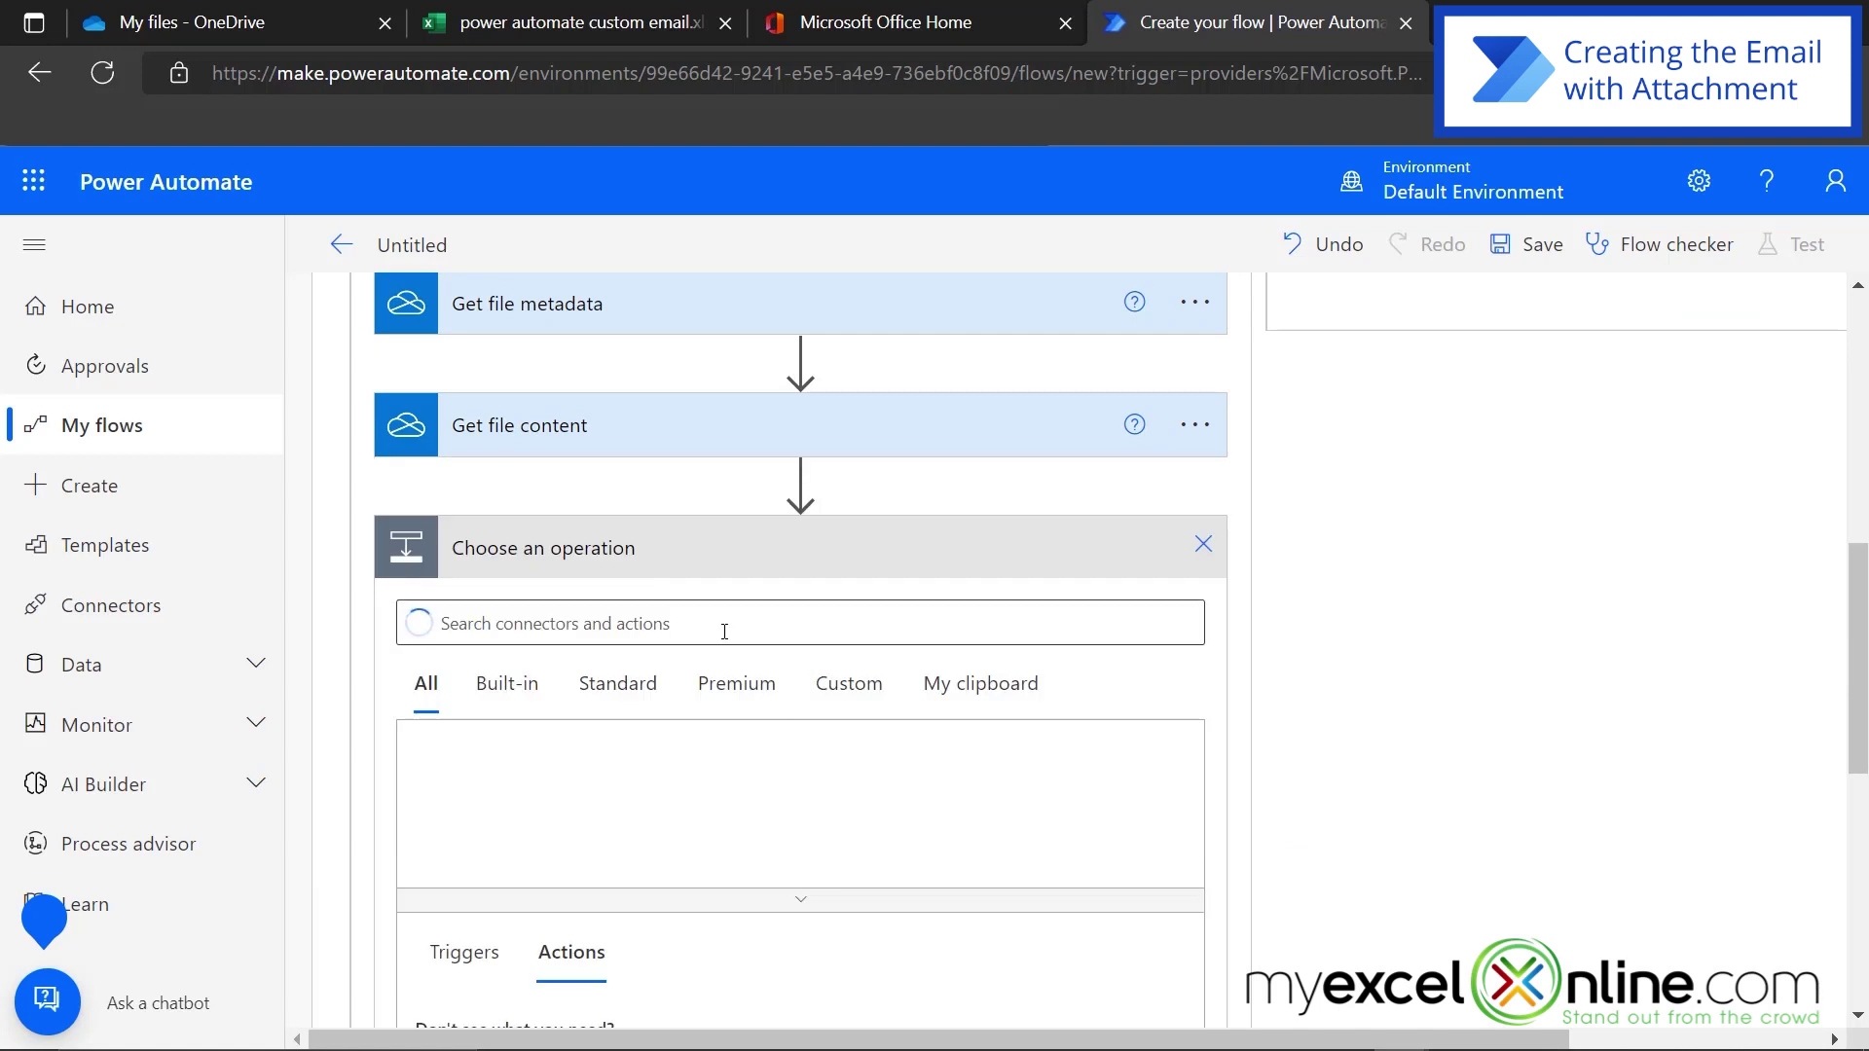
pyautogui.click(1105, 798)
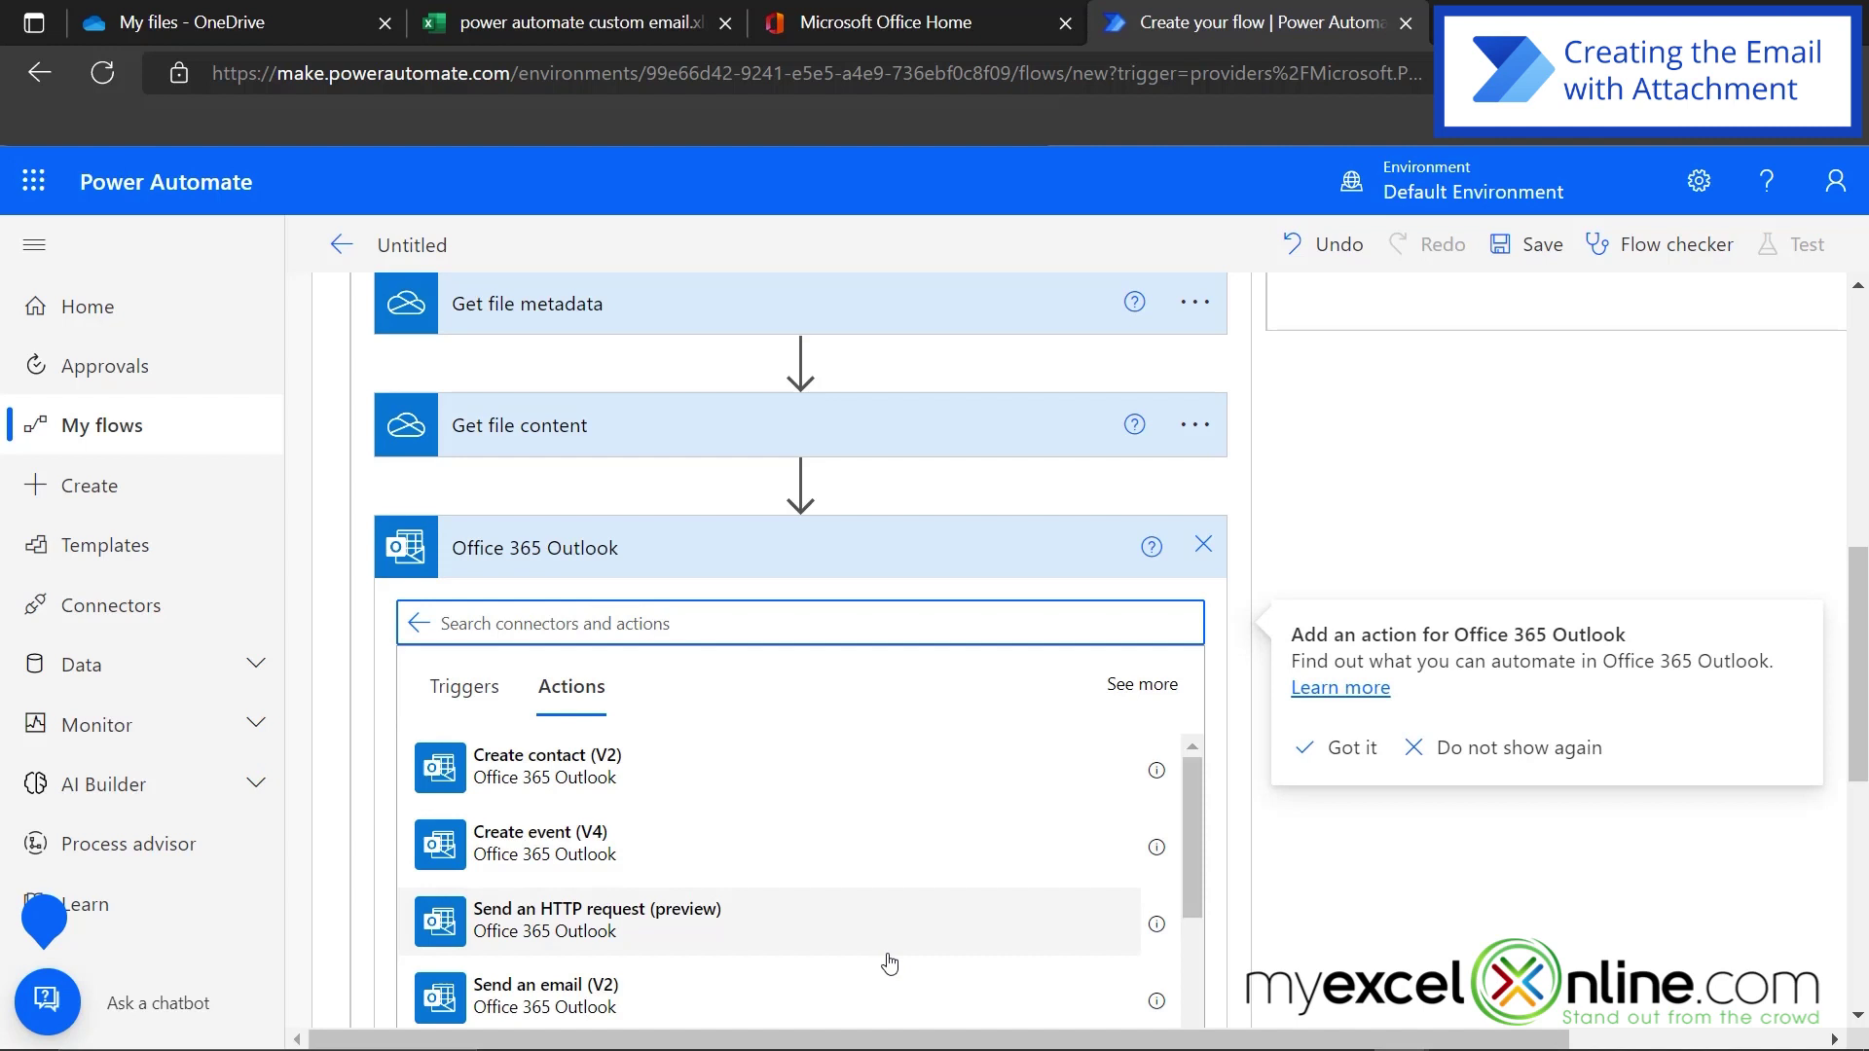
pyautogui.scroll(-2, 889, 951)
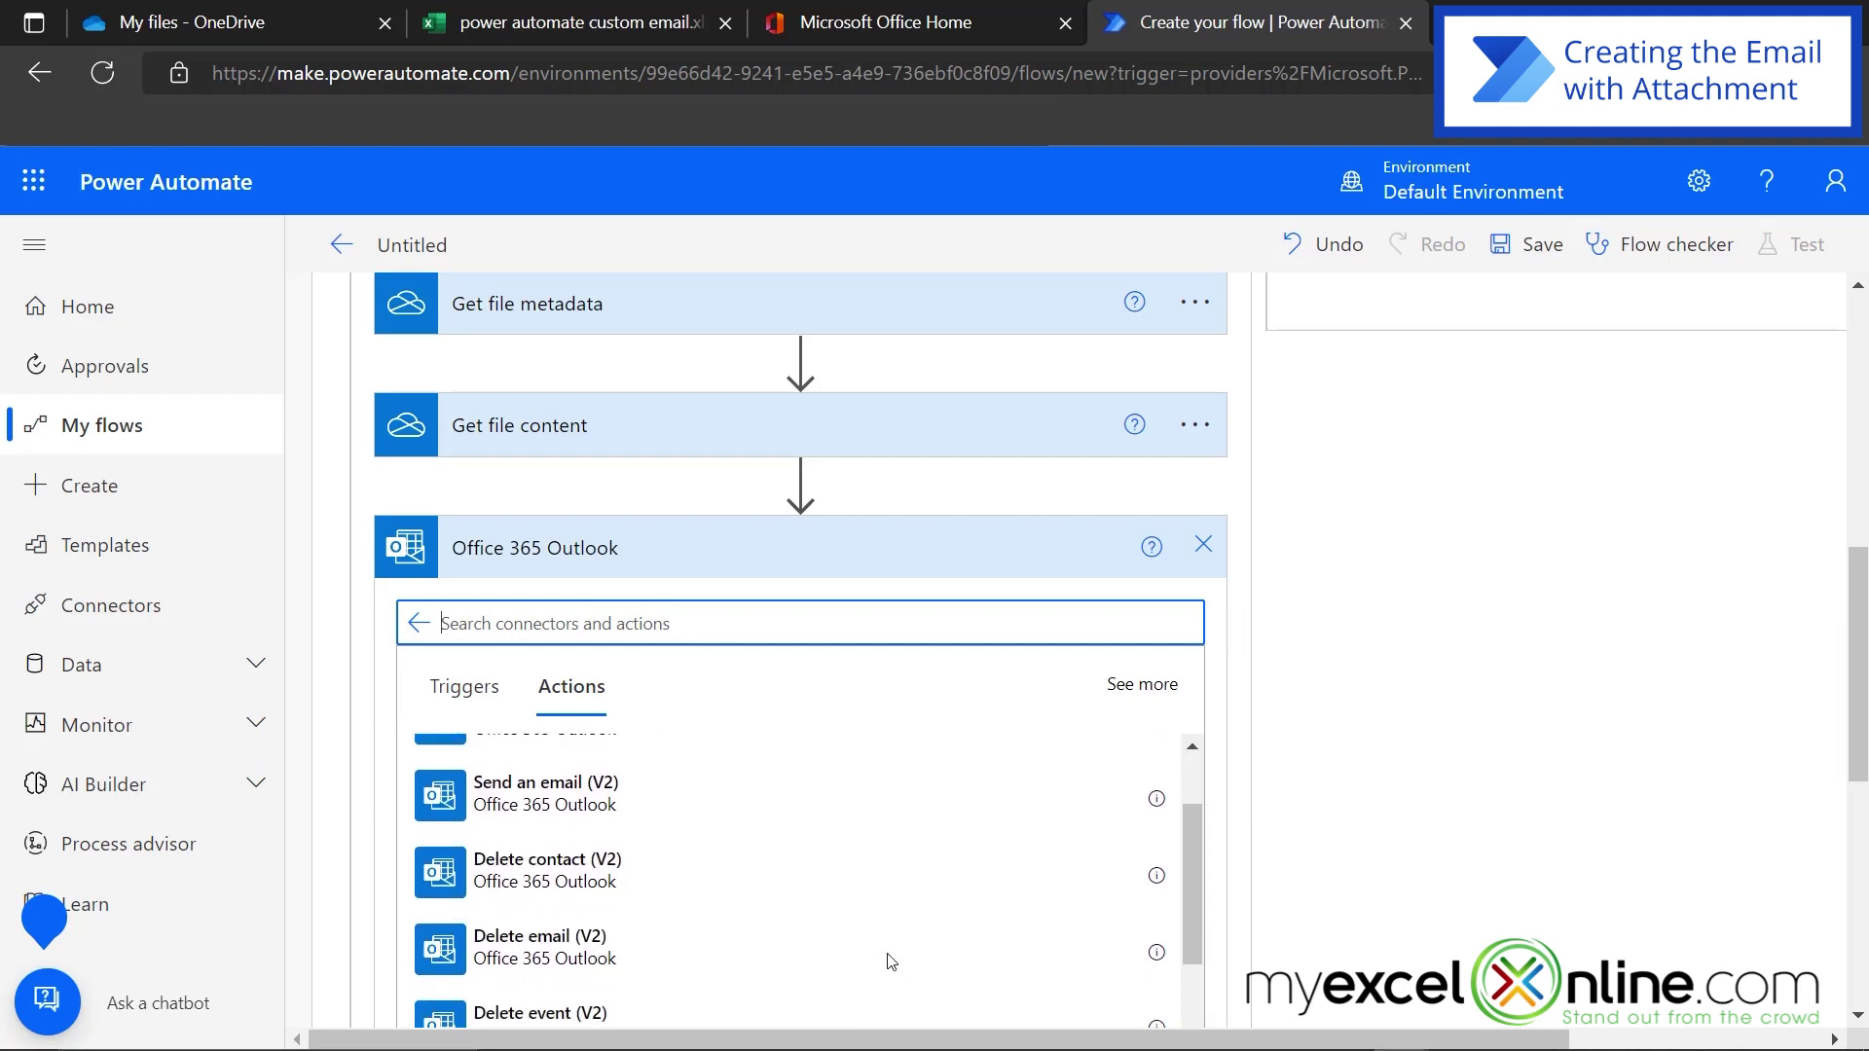
pyautogui.click(541, 790)
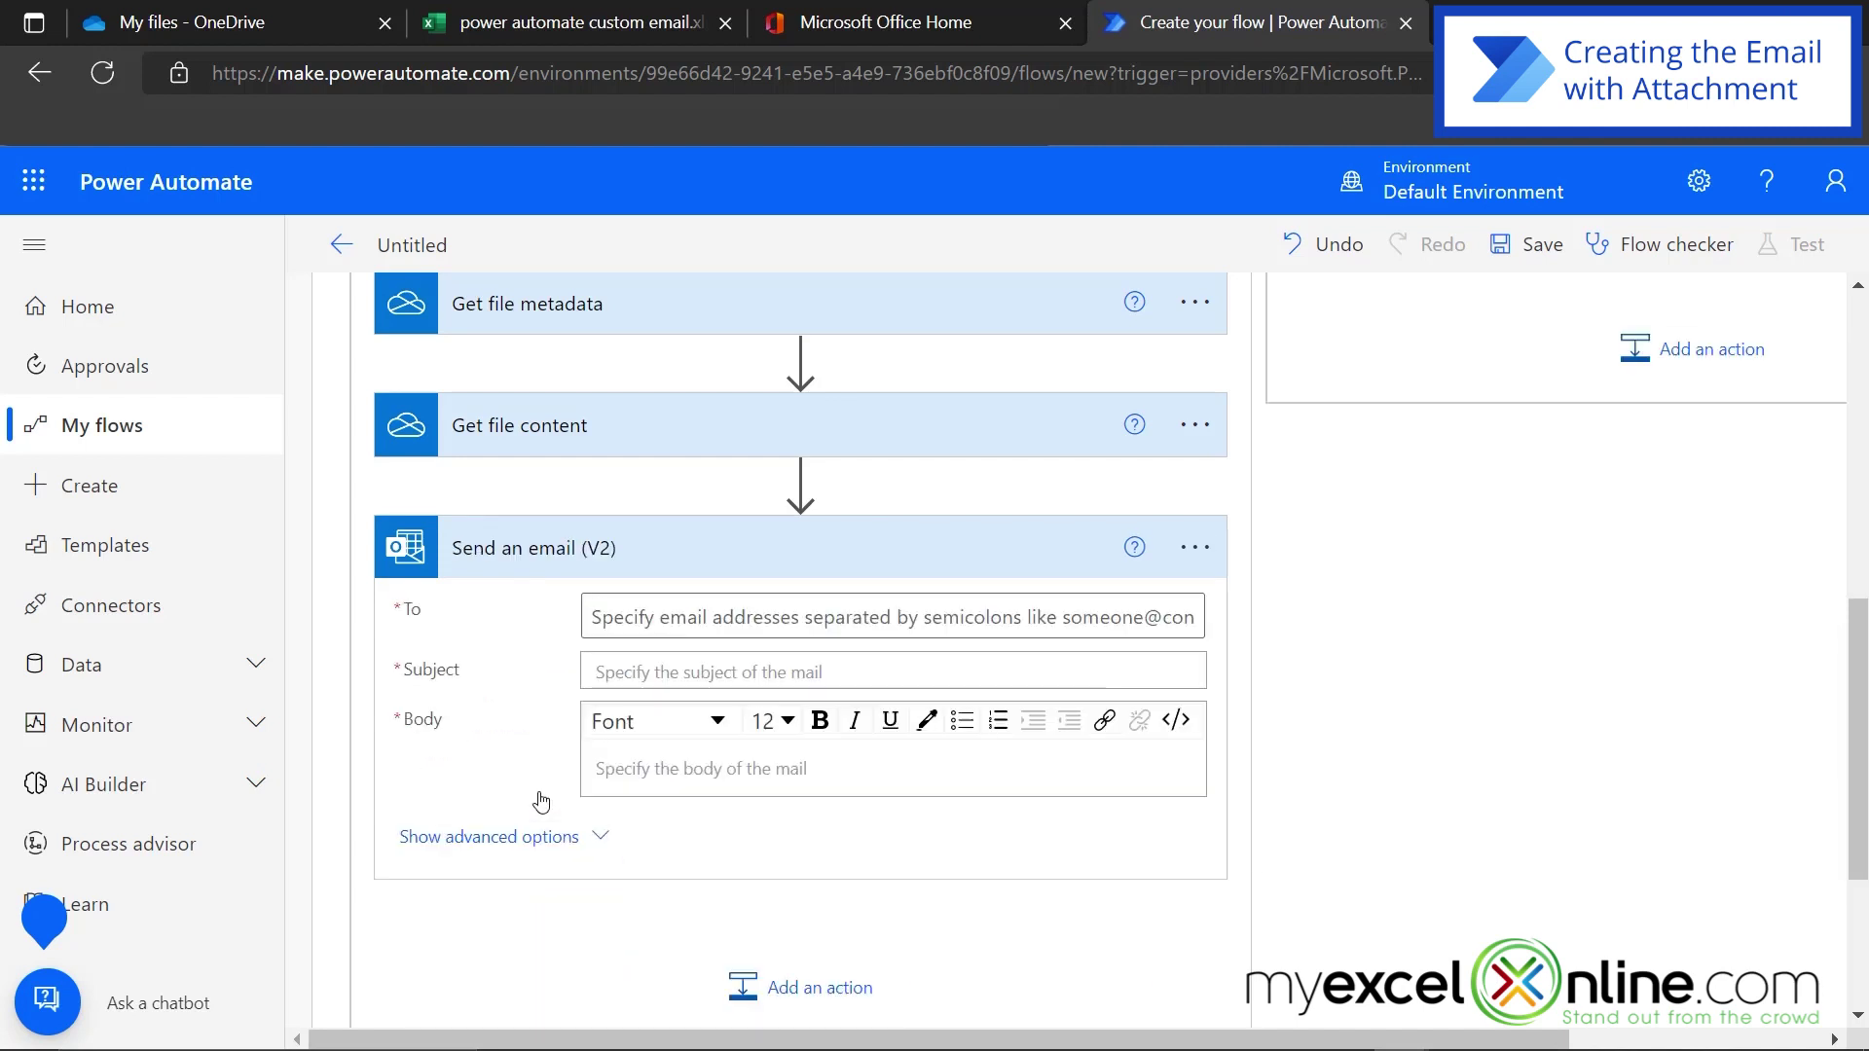
pyautogui.scroll(6, 1464, 851)
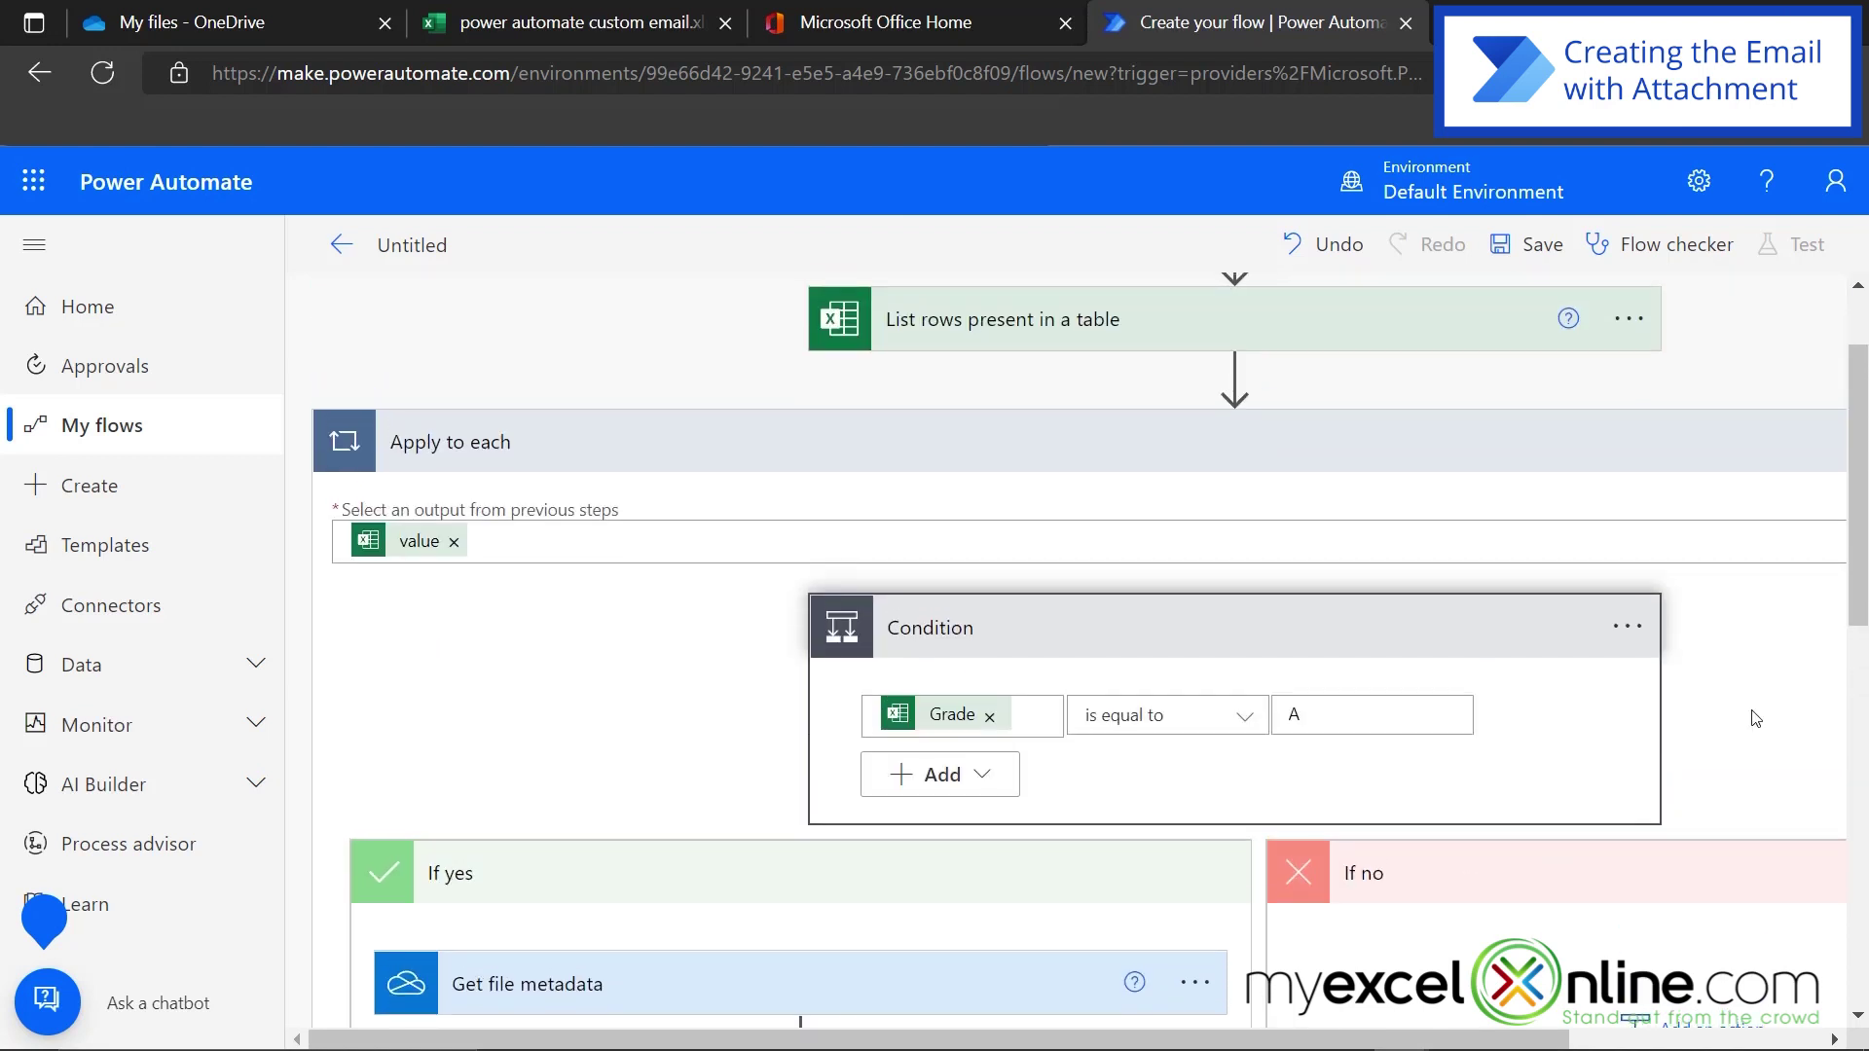
pyautogui.scroll(1, 1765, 724)
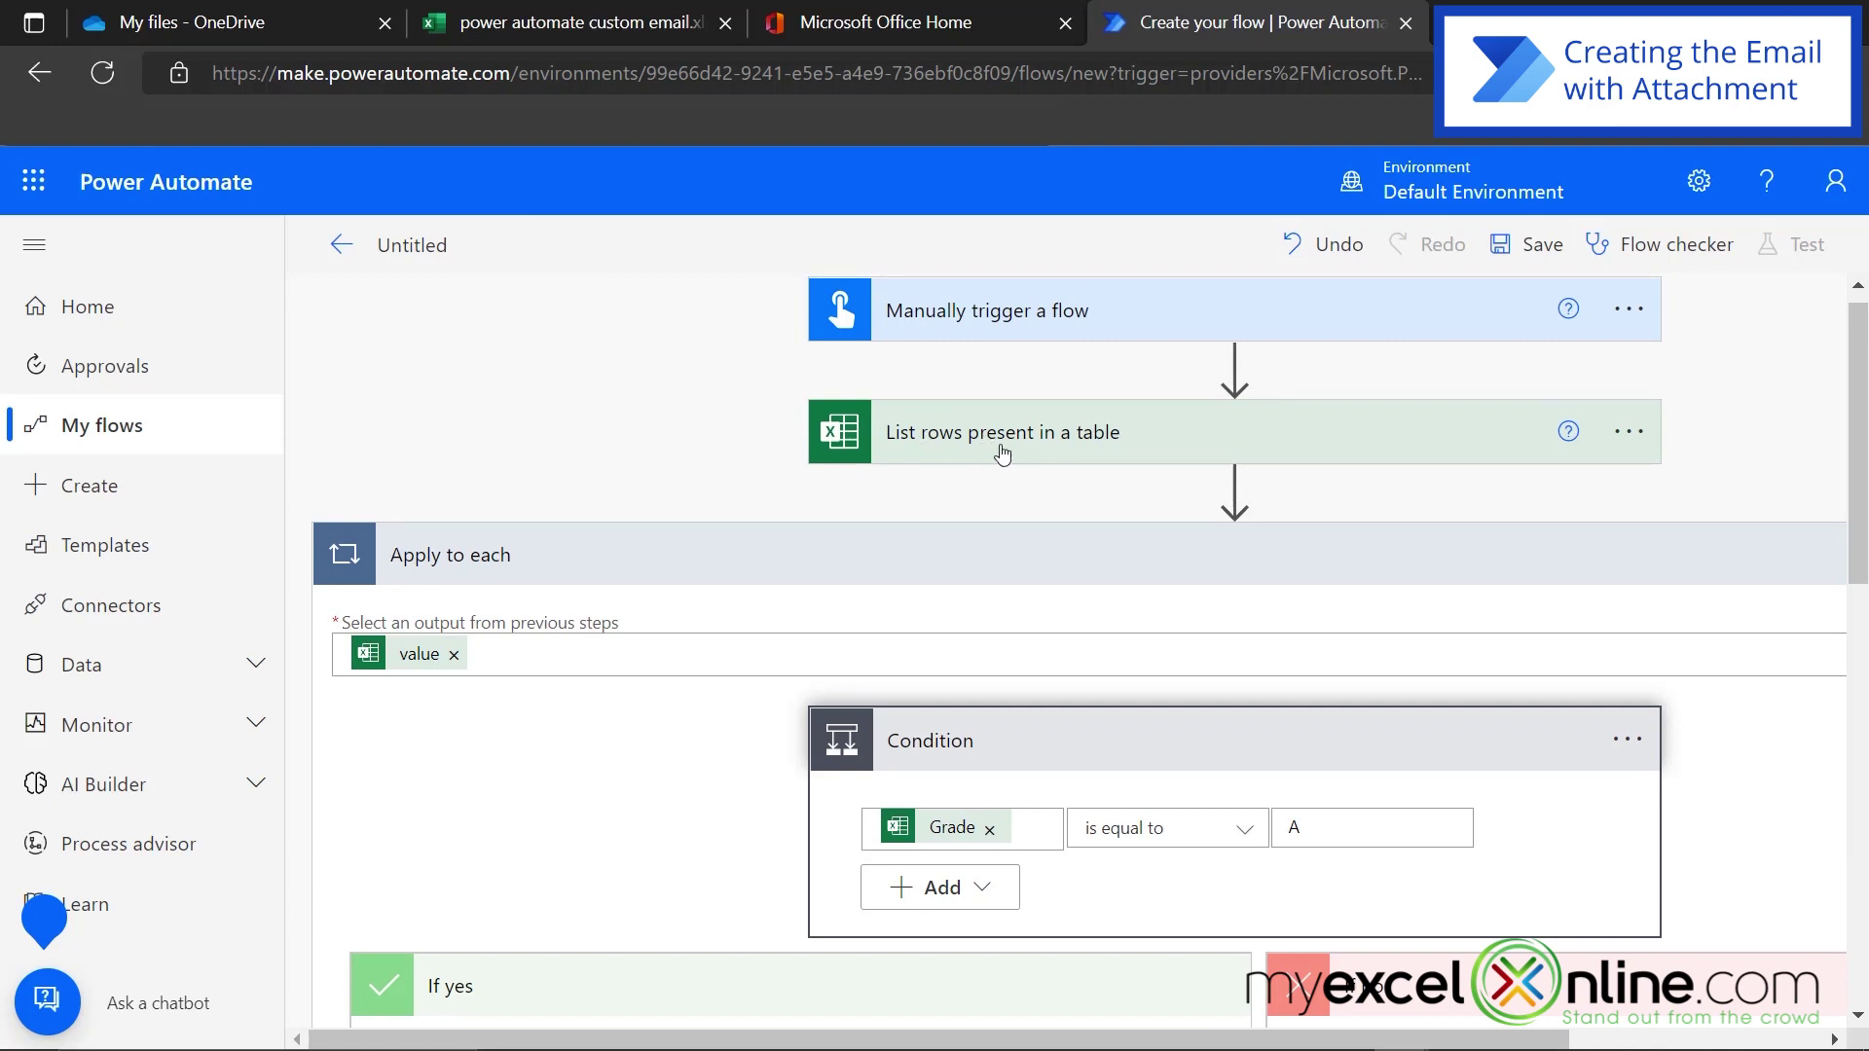
pyautogui.scroll(-5, 638, 823)
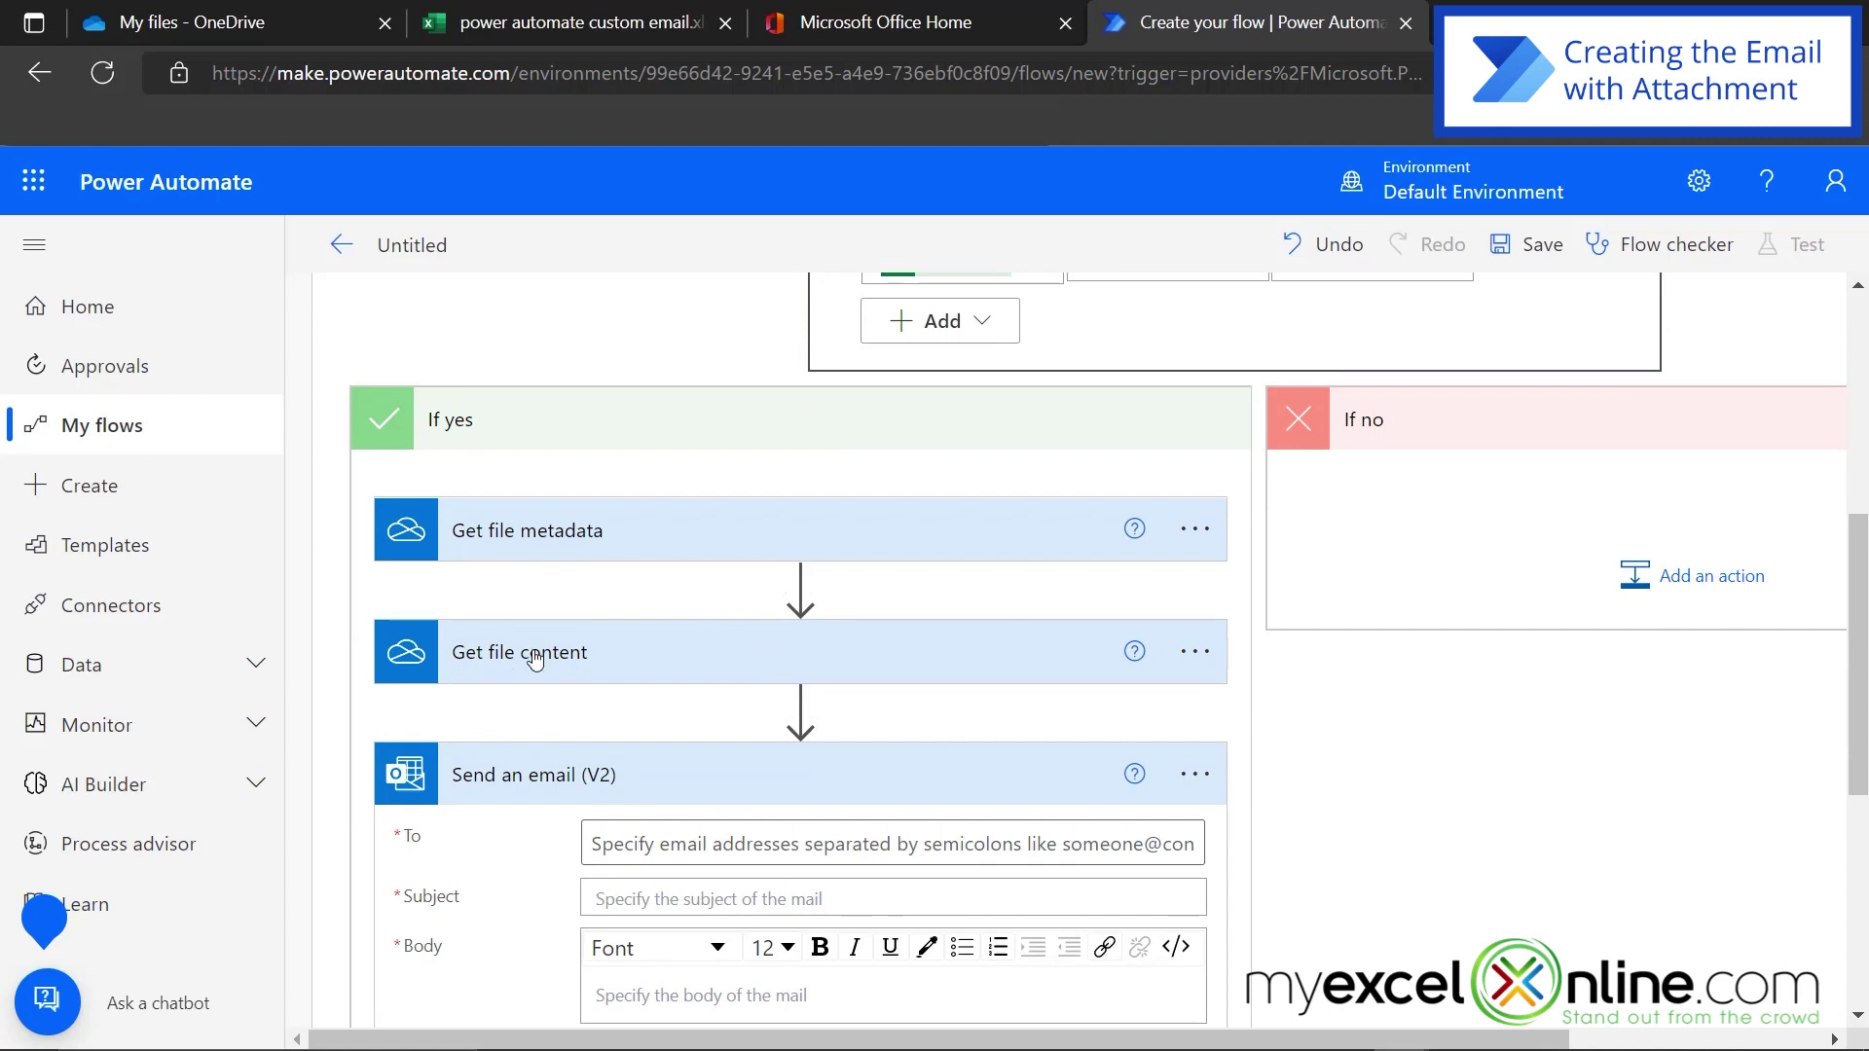
pyautogui.scroll(-1, 503, 908)
pyautogui.scroll(-2, 502, 908)
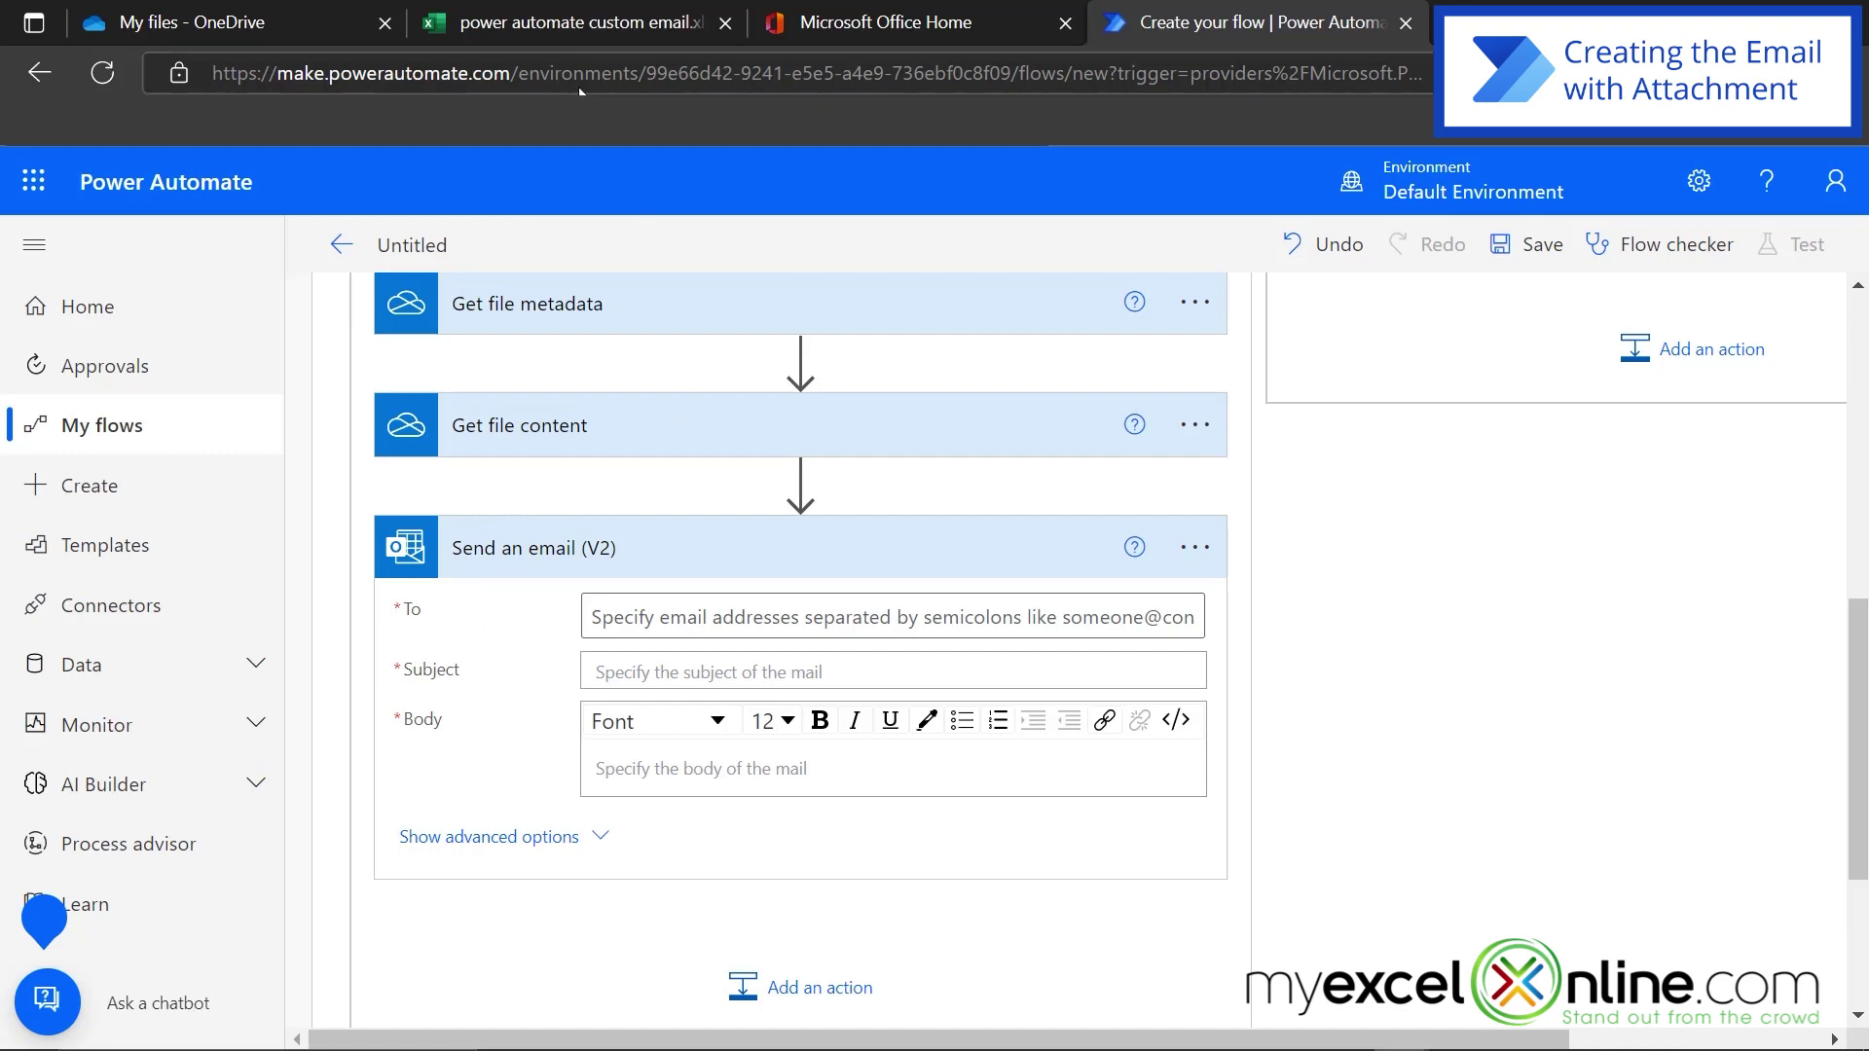
# Switch to the student workbook and check the A grades in cells C2 and C5.
pyautogui.click(575, 27)
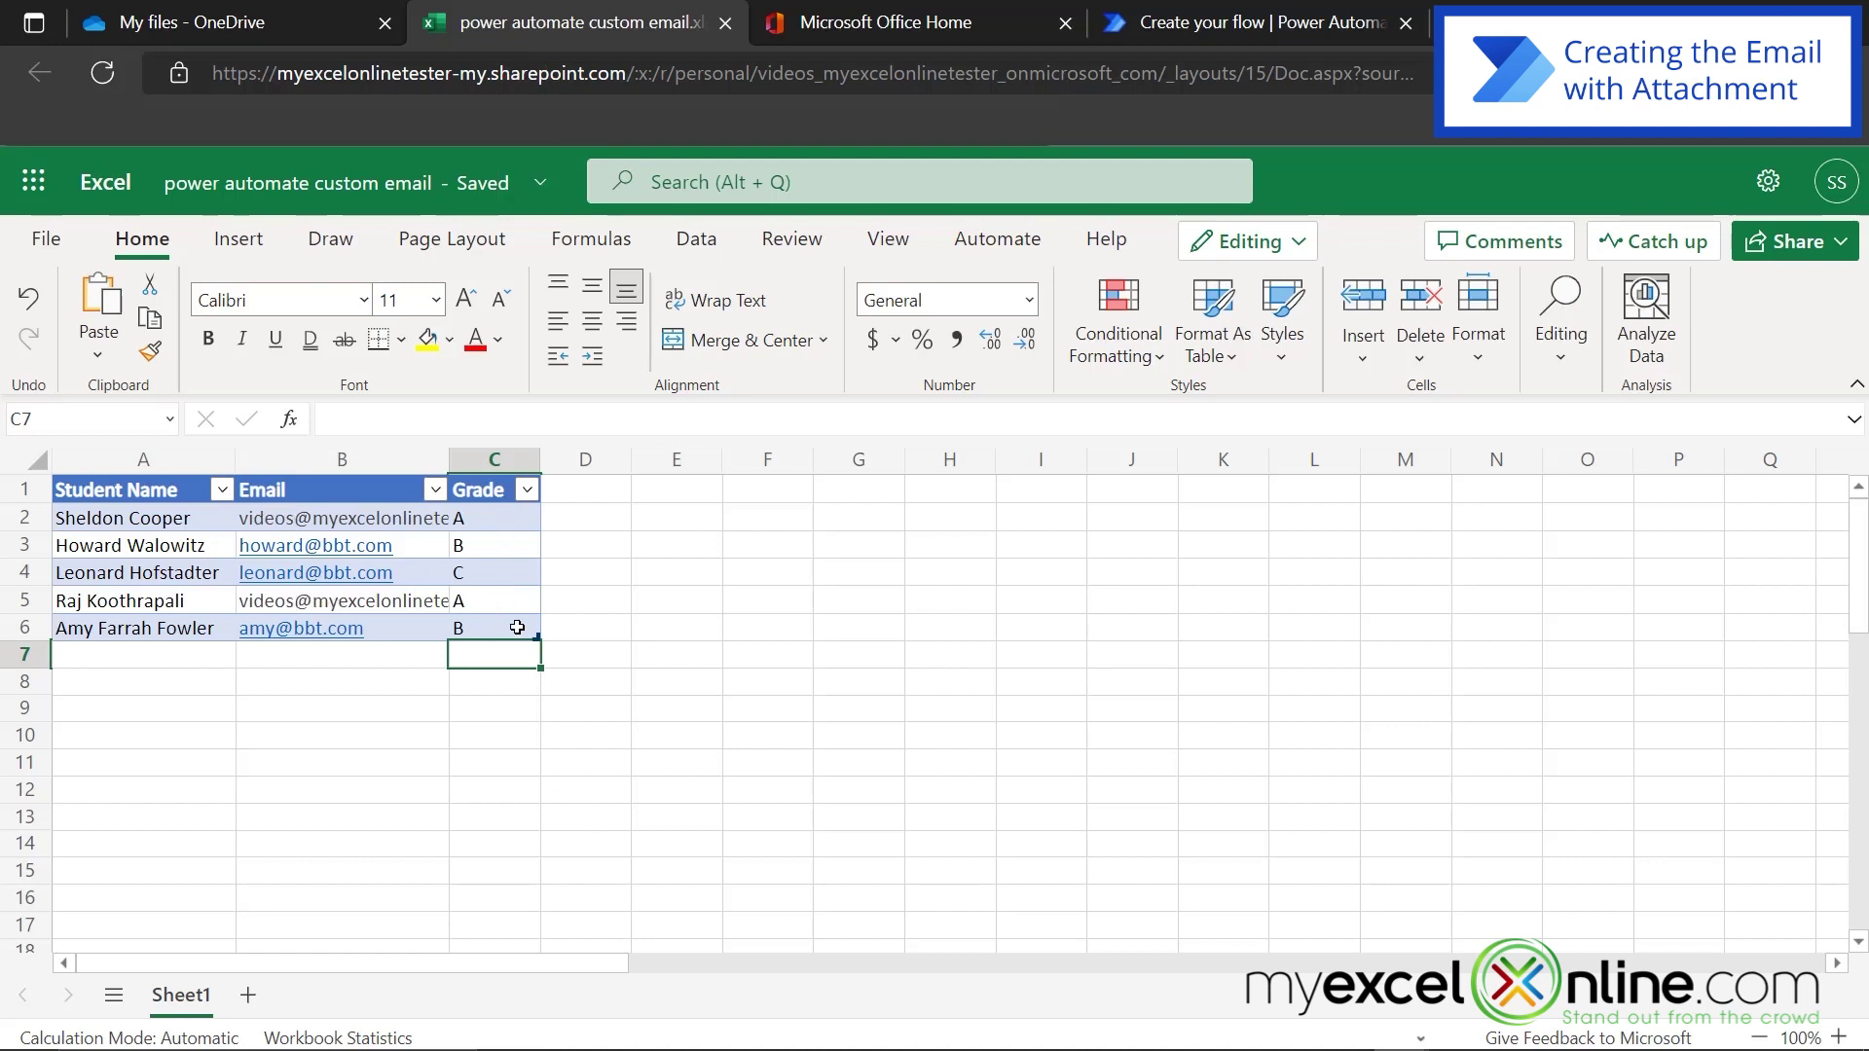
pyautogui.click(496, 517)
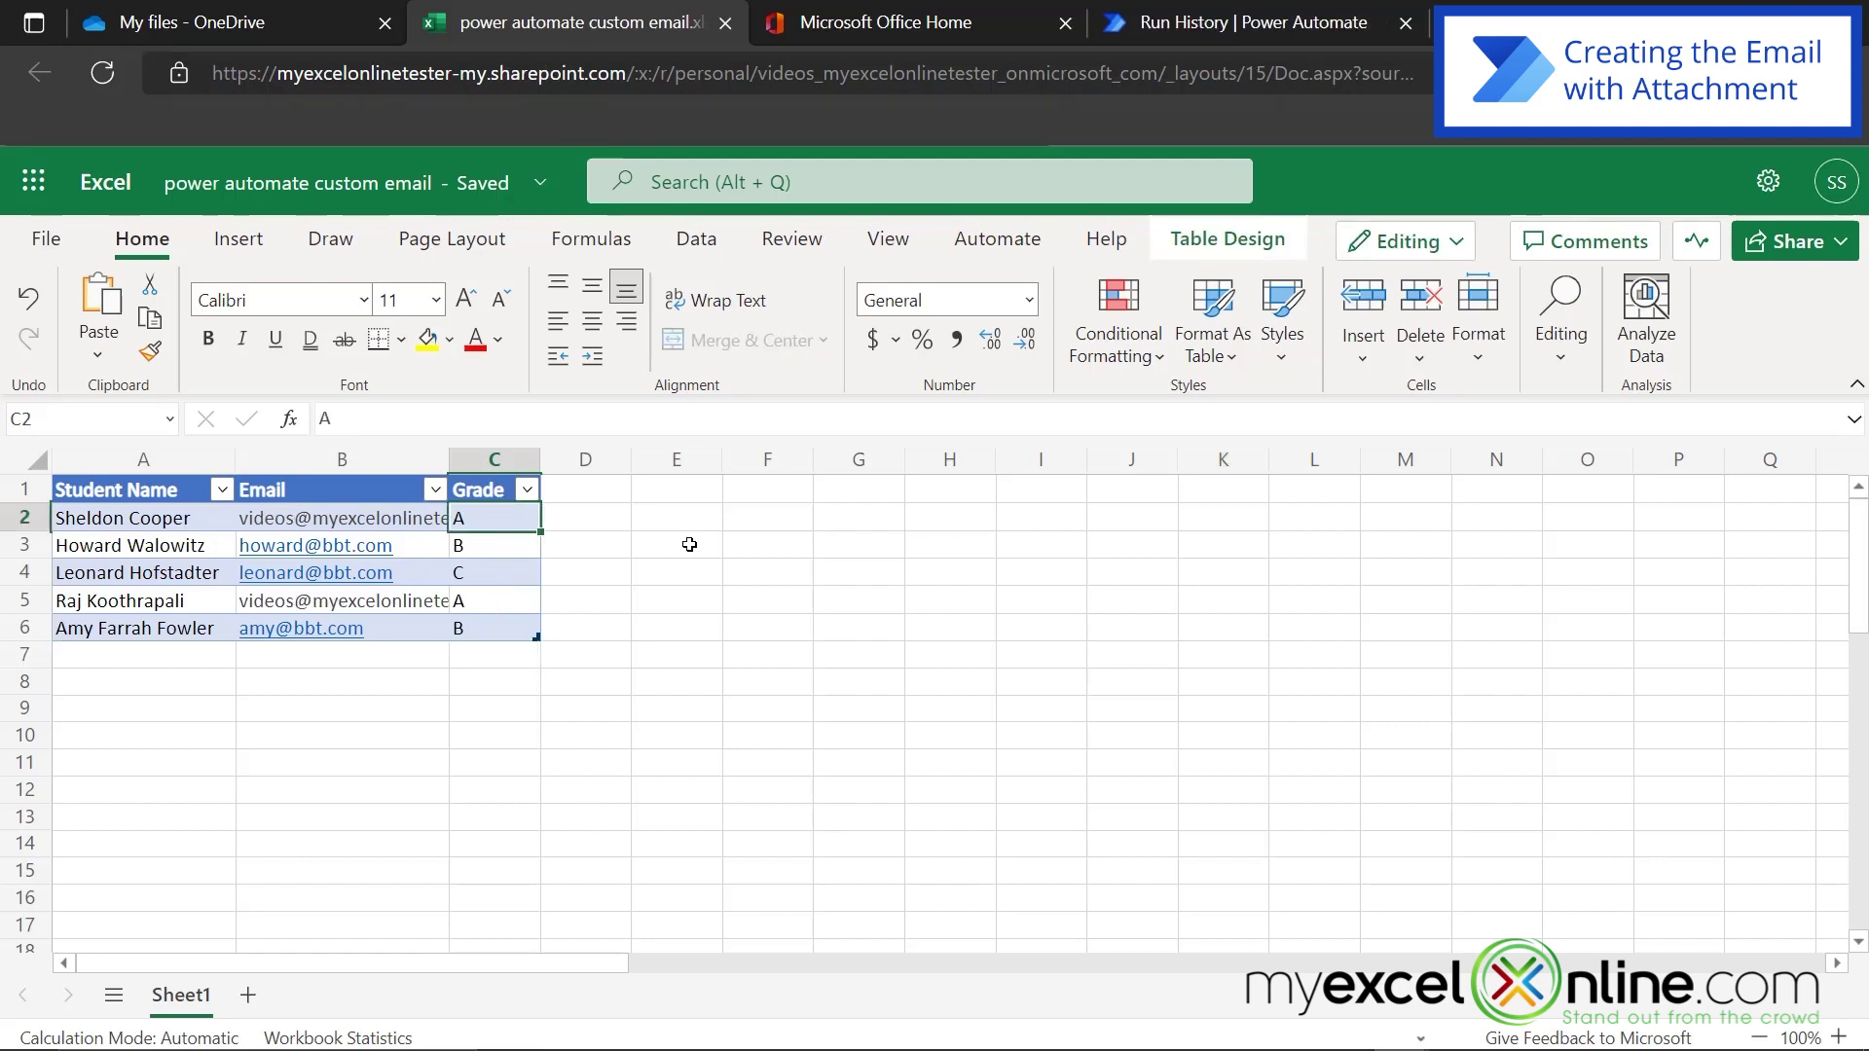
pyautogui.click(491, 597)
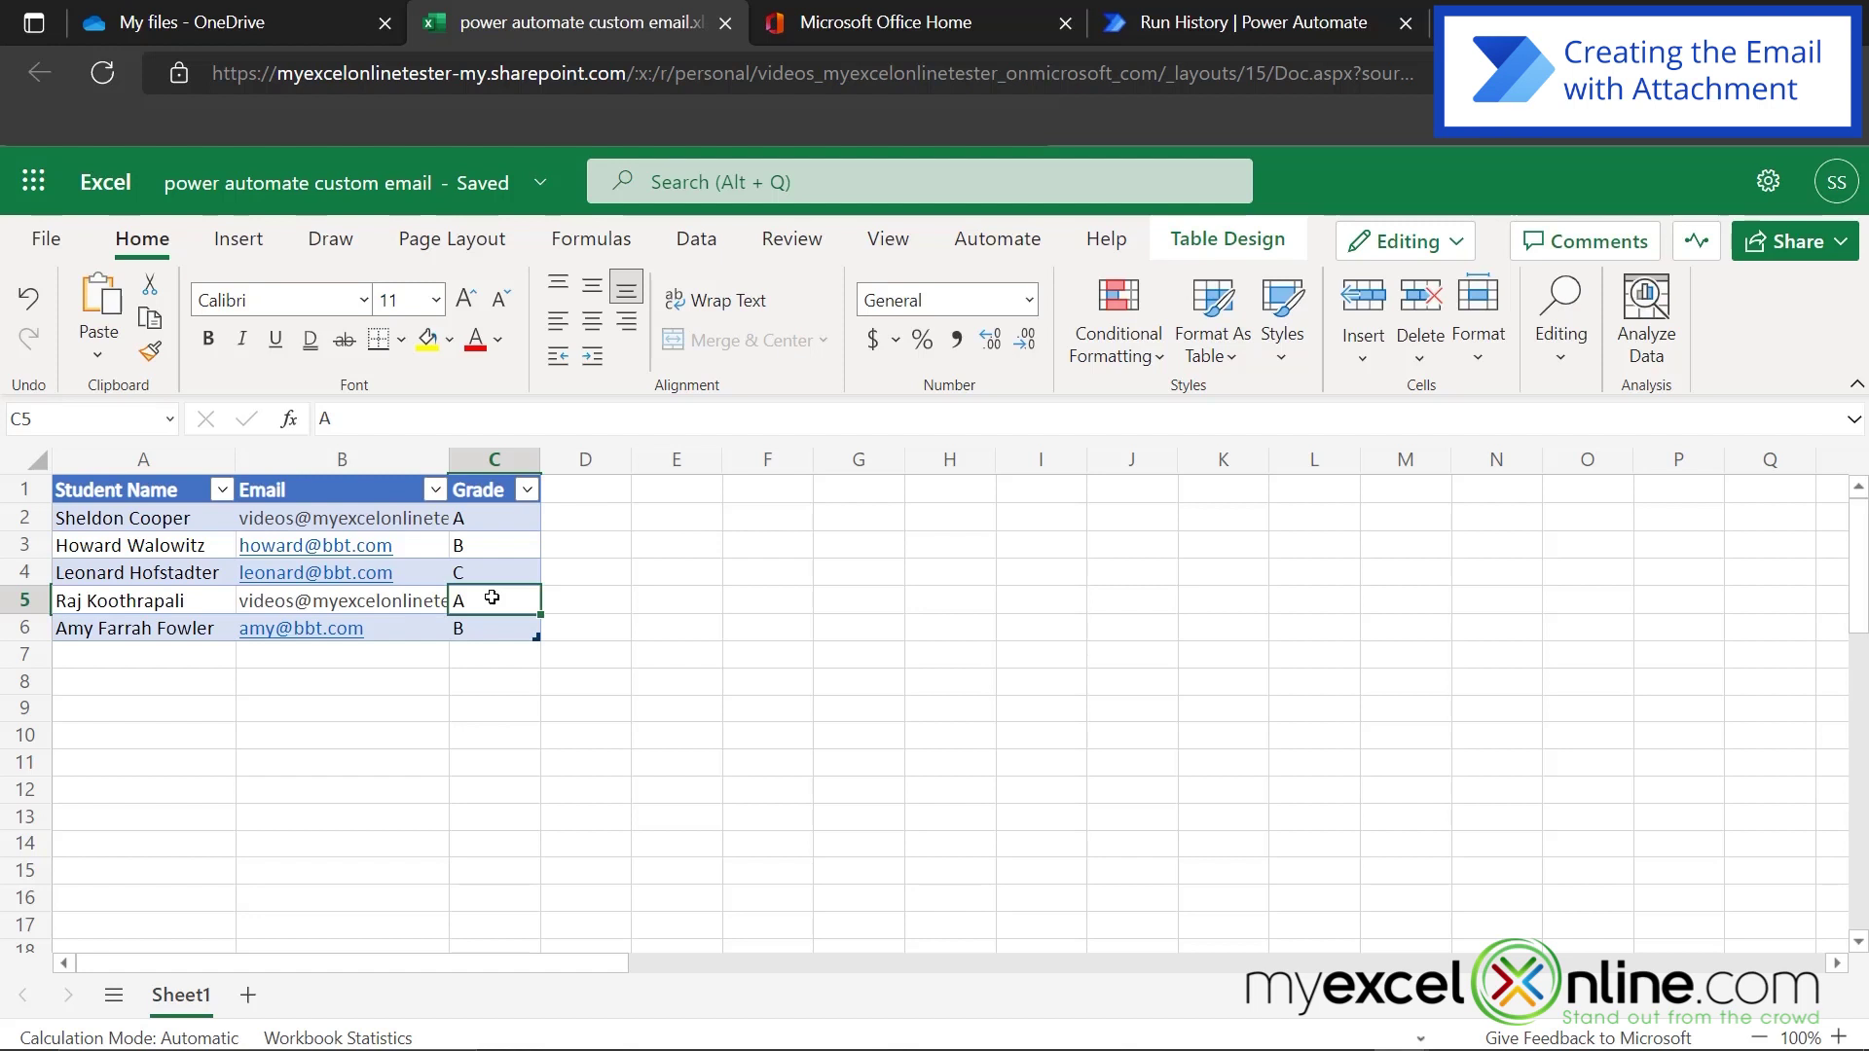
pyautogui.press('Down')
pyautogui.press('Down')
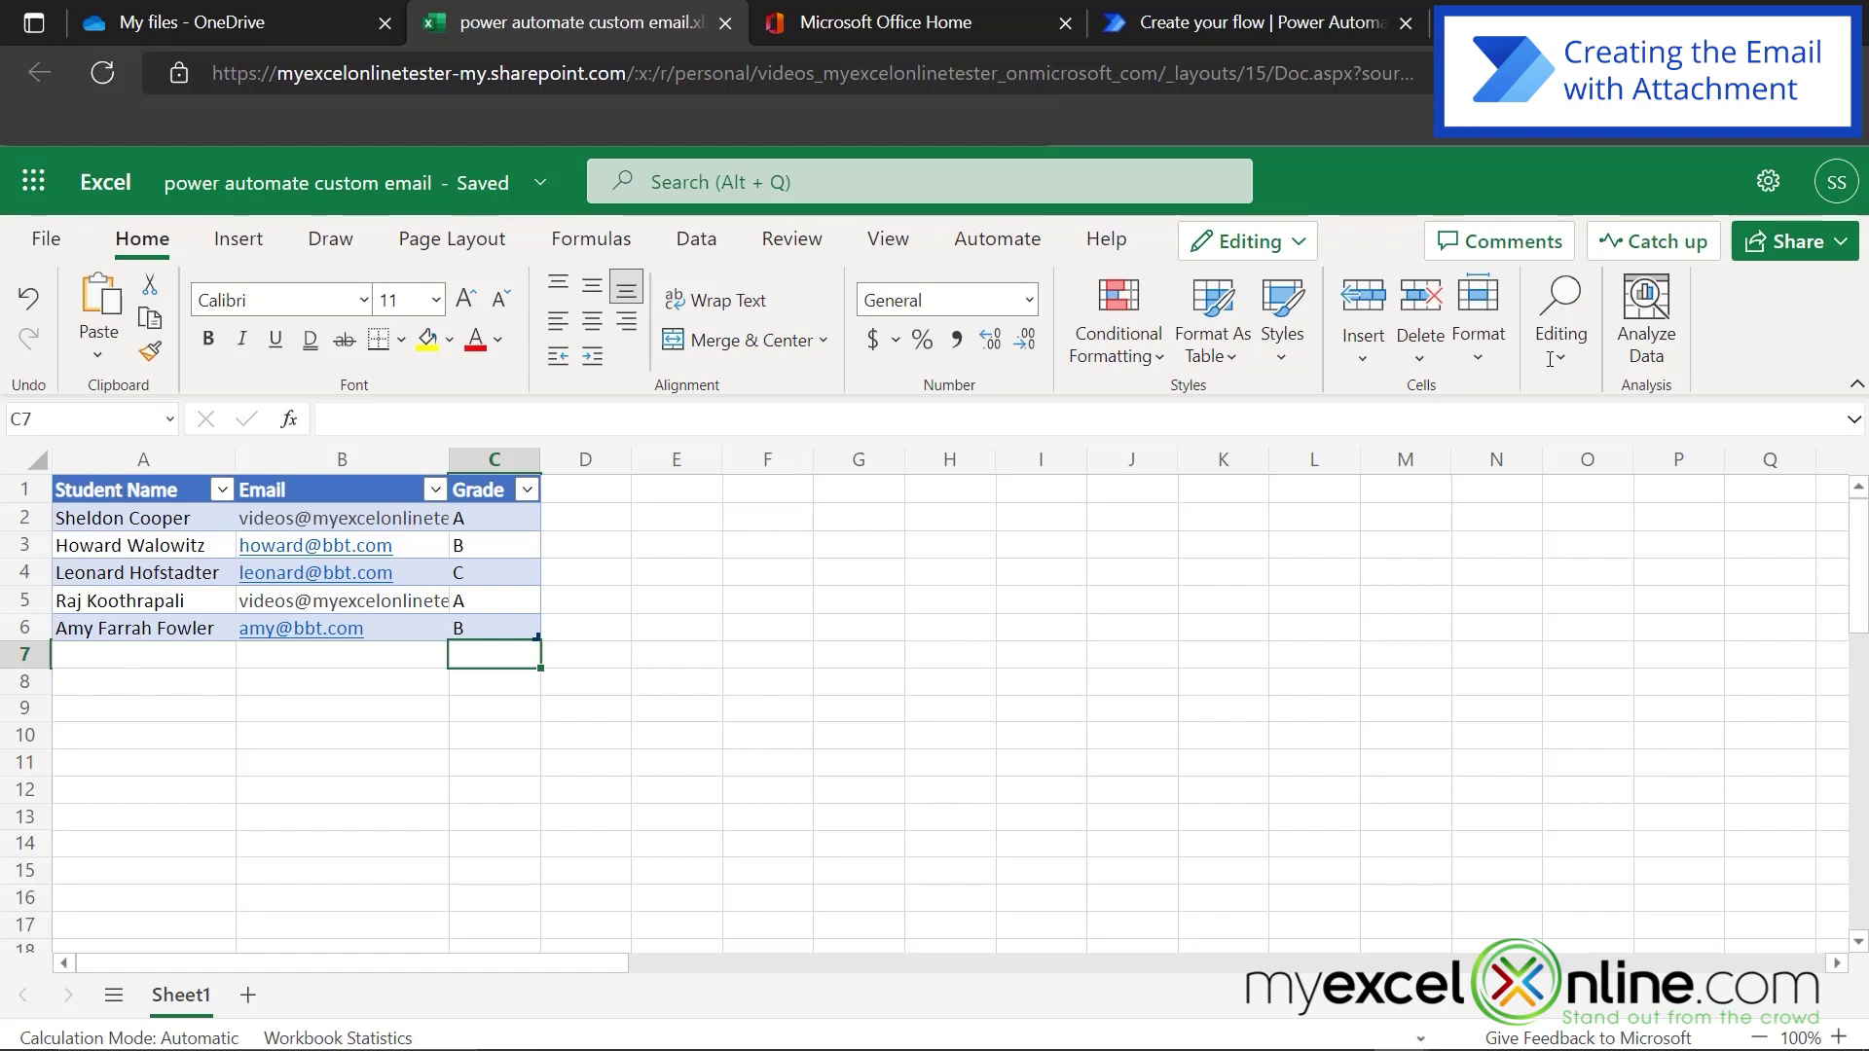
# Address the email to each row's Email, with subject 'Congratulation' followed by the Student Name token.
pyautogui.click(1267, 29)
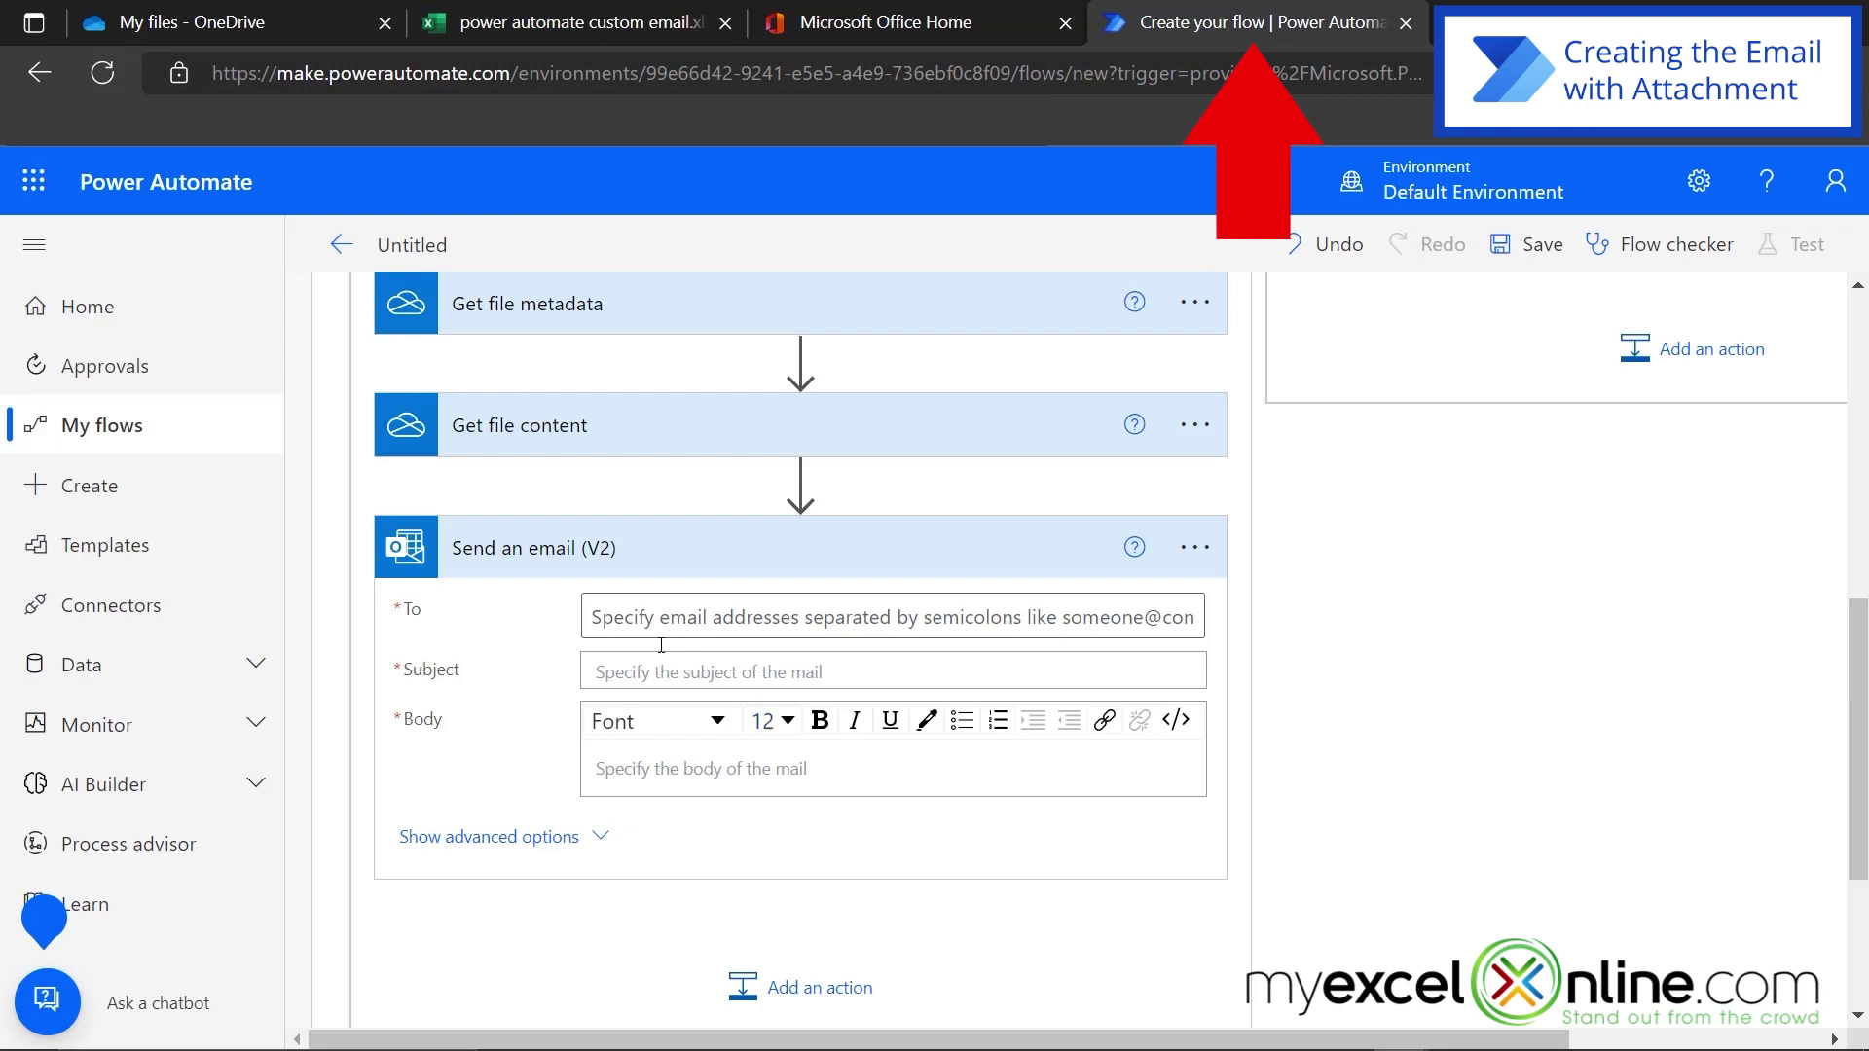
pyautogui.click(641, 618)
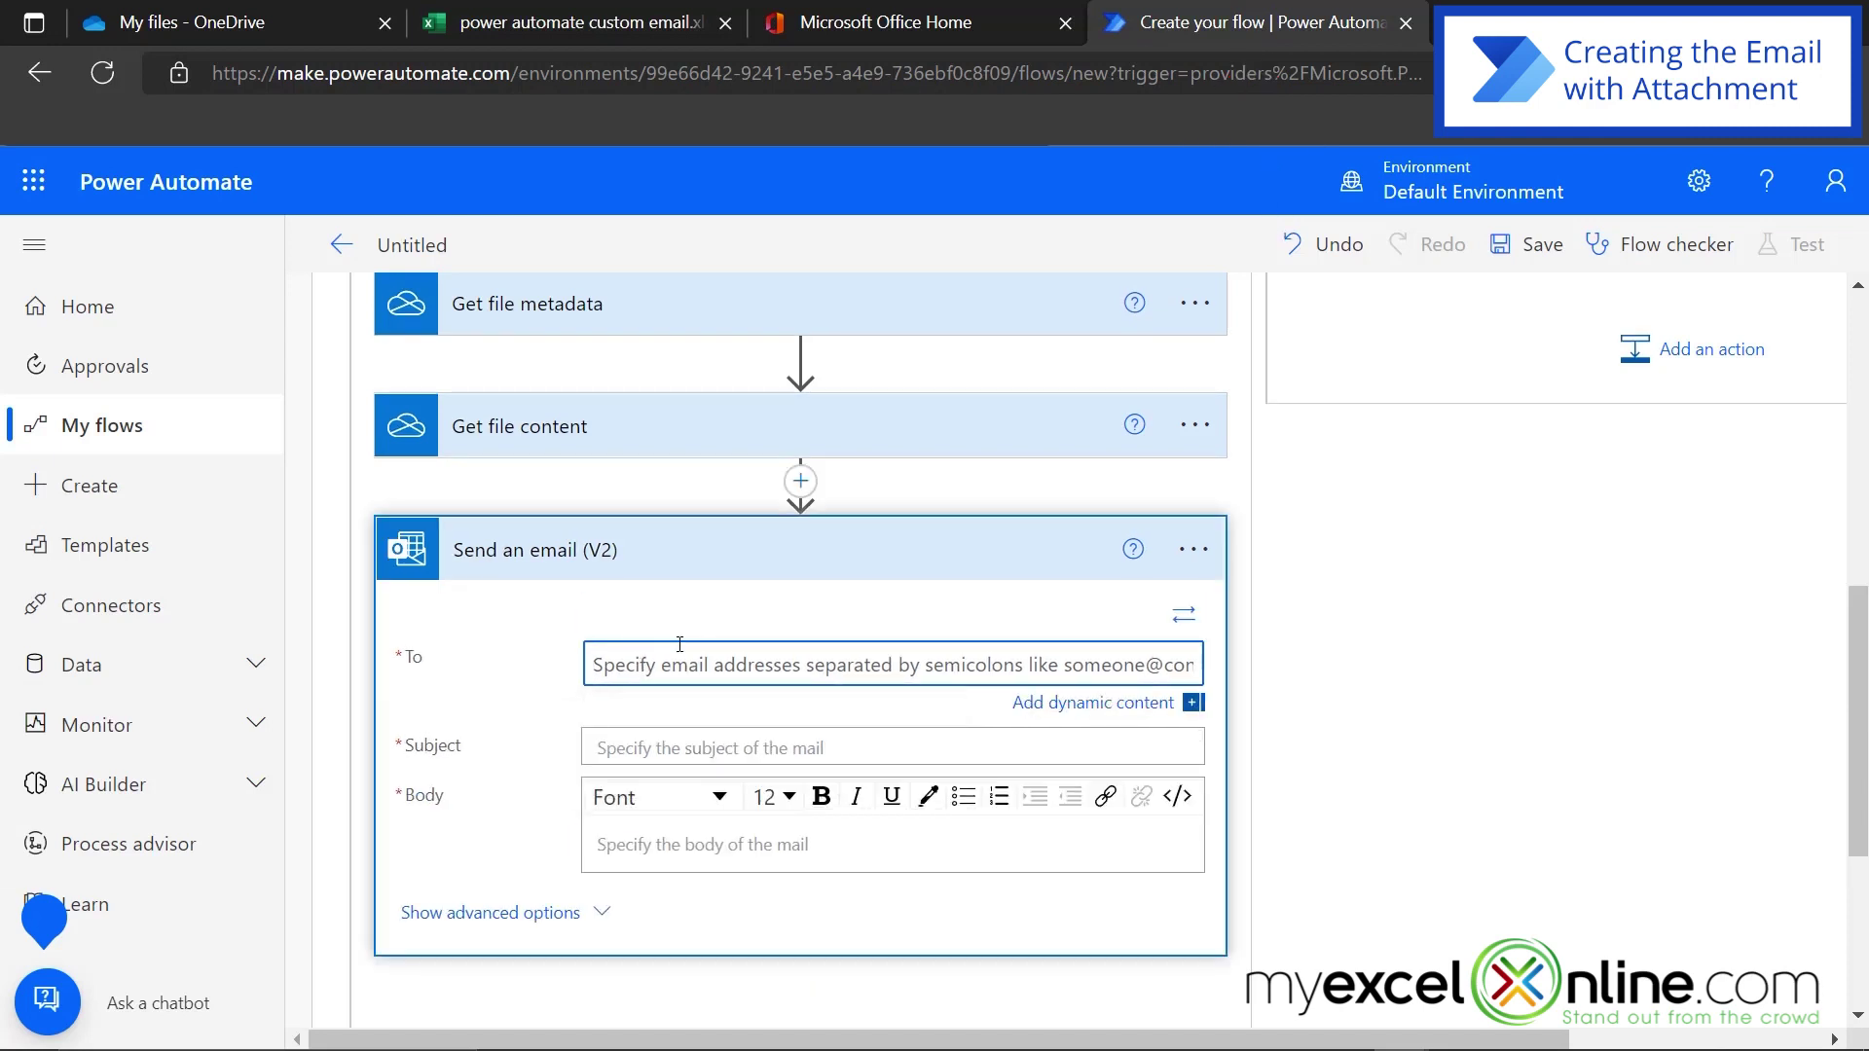
pyautogui.click(1106, 717)
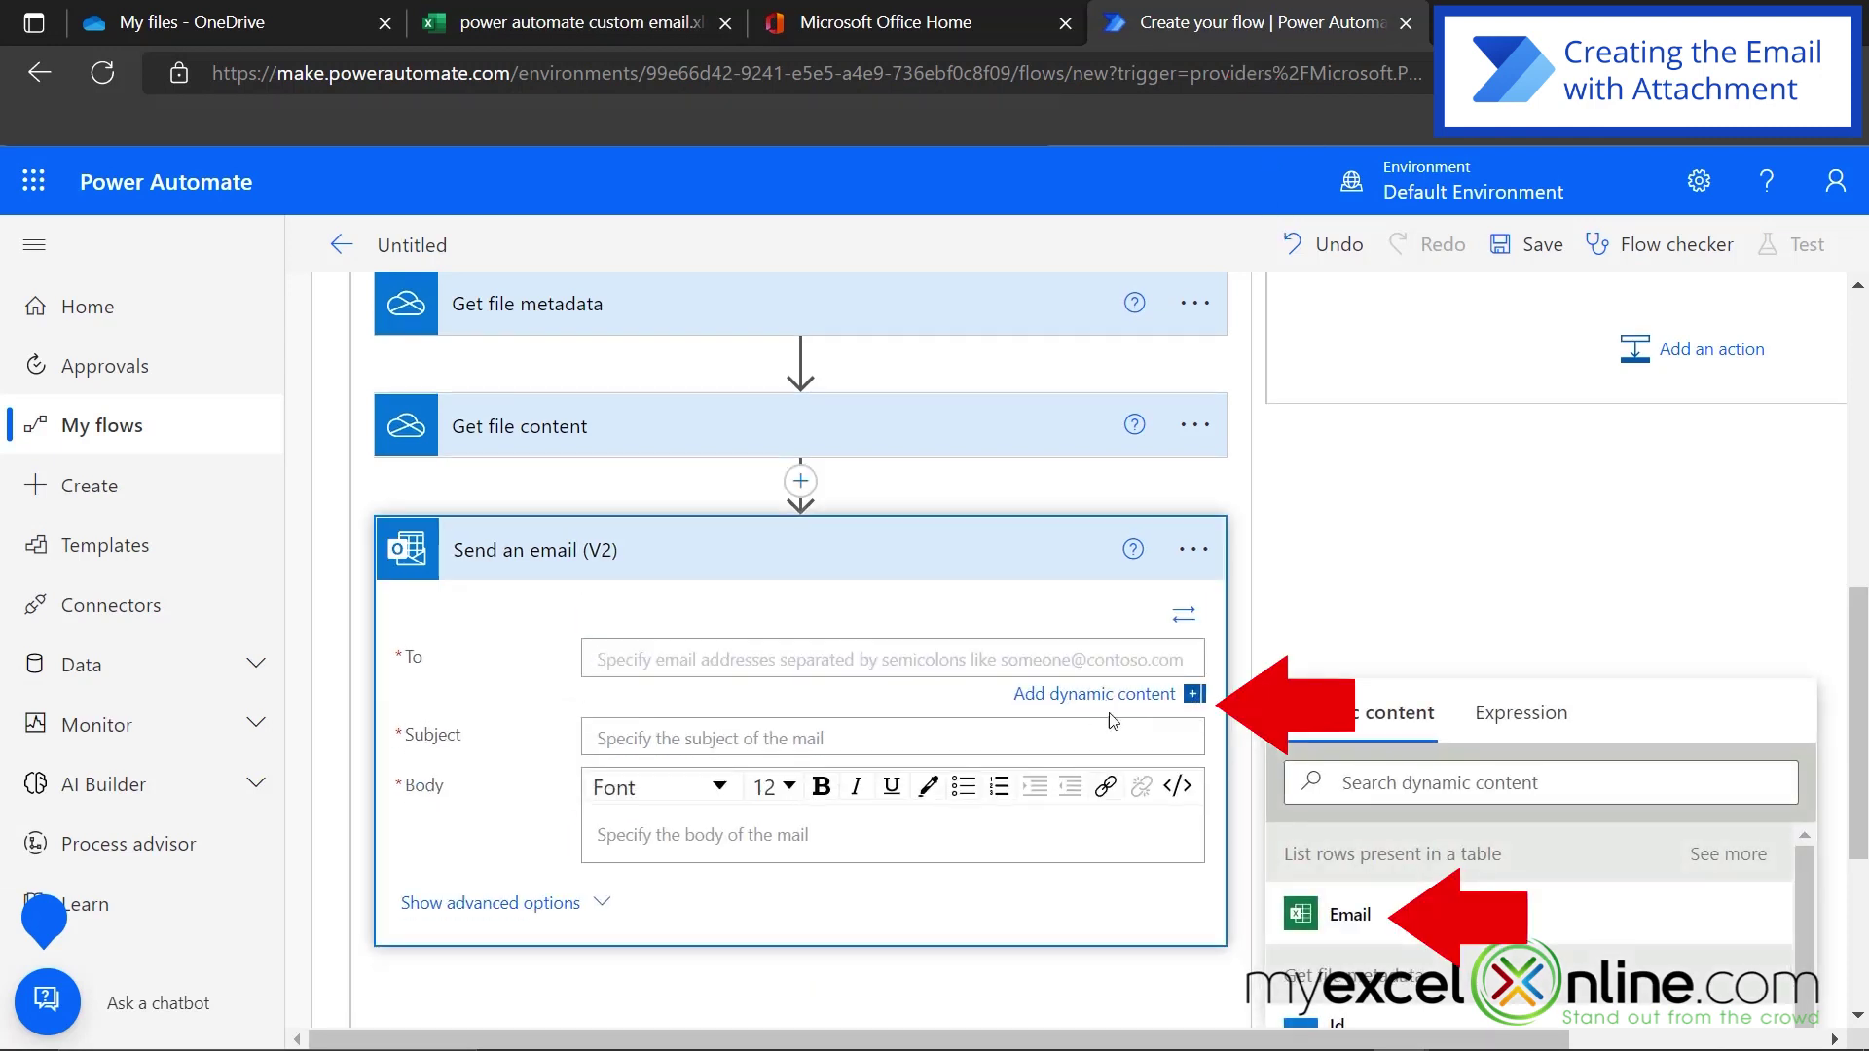
pyautogui.click(1361, 925)
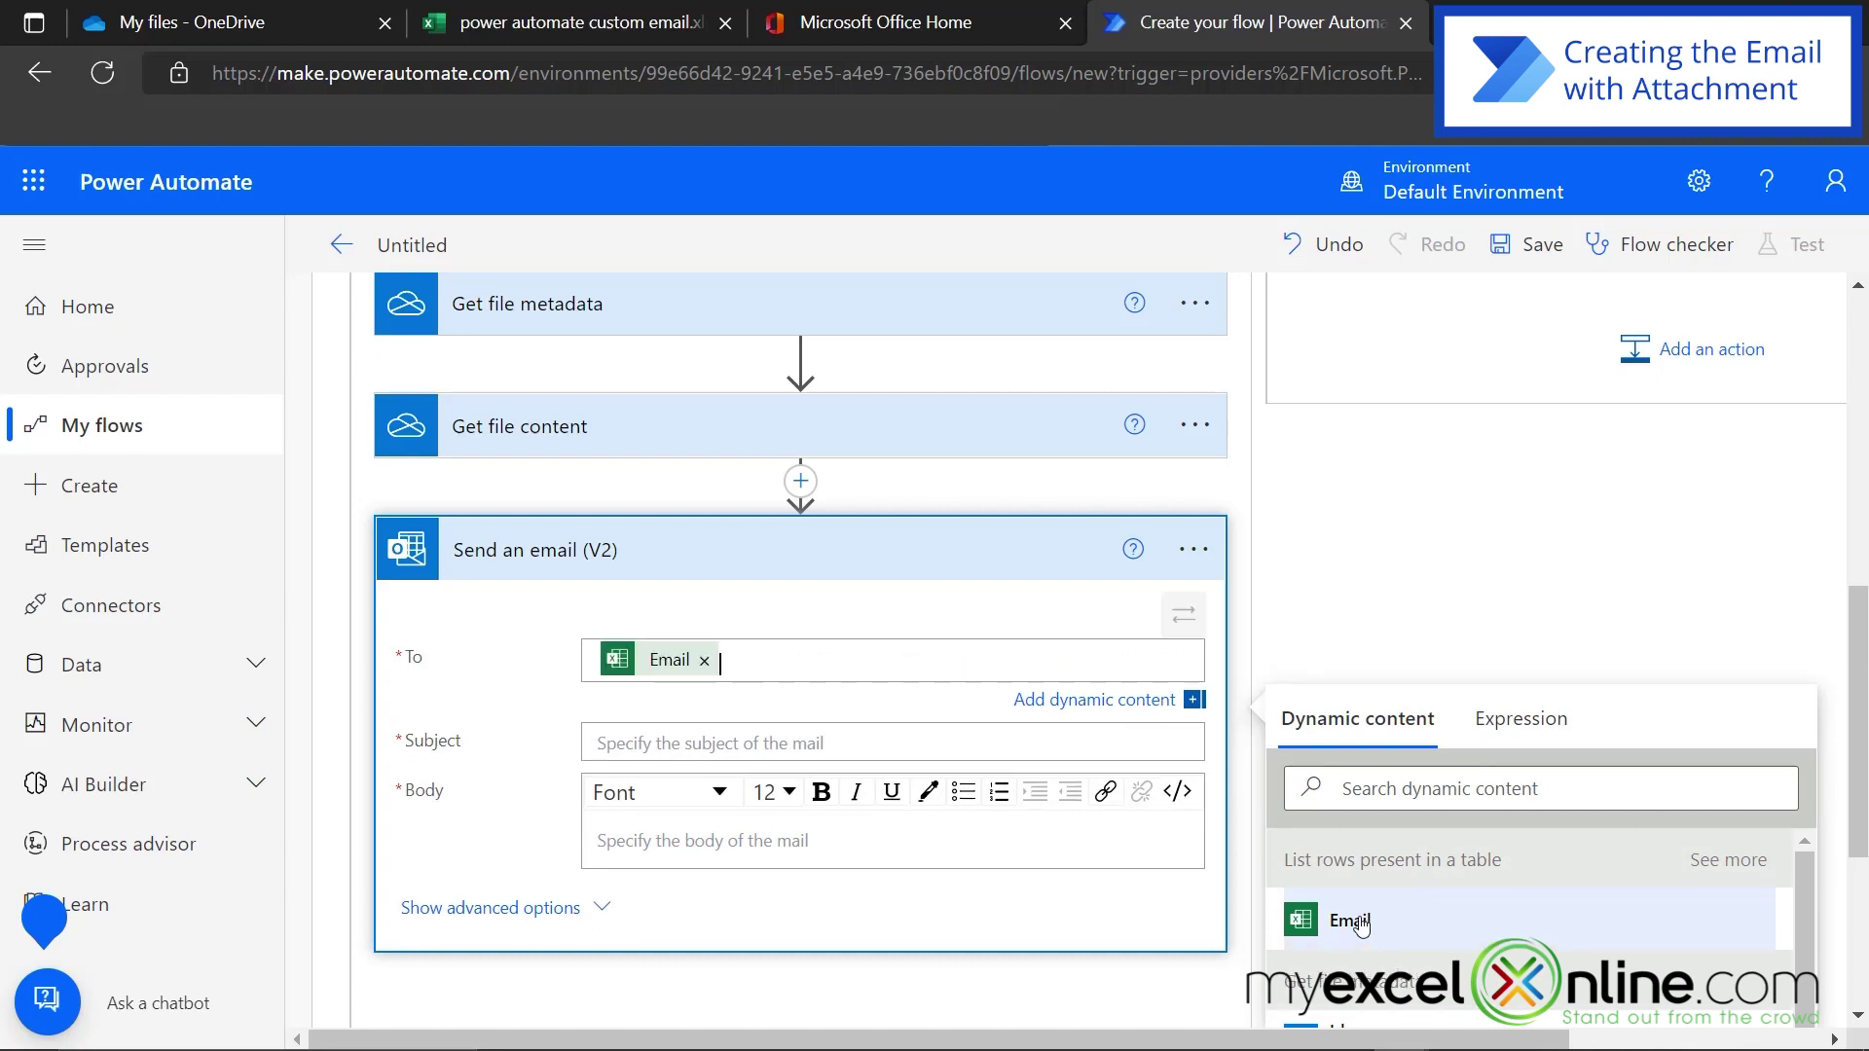
pyautogui.click(632, 748)
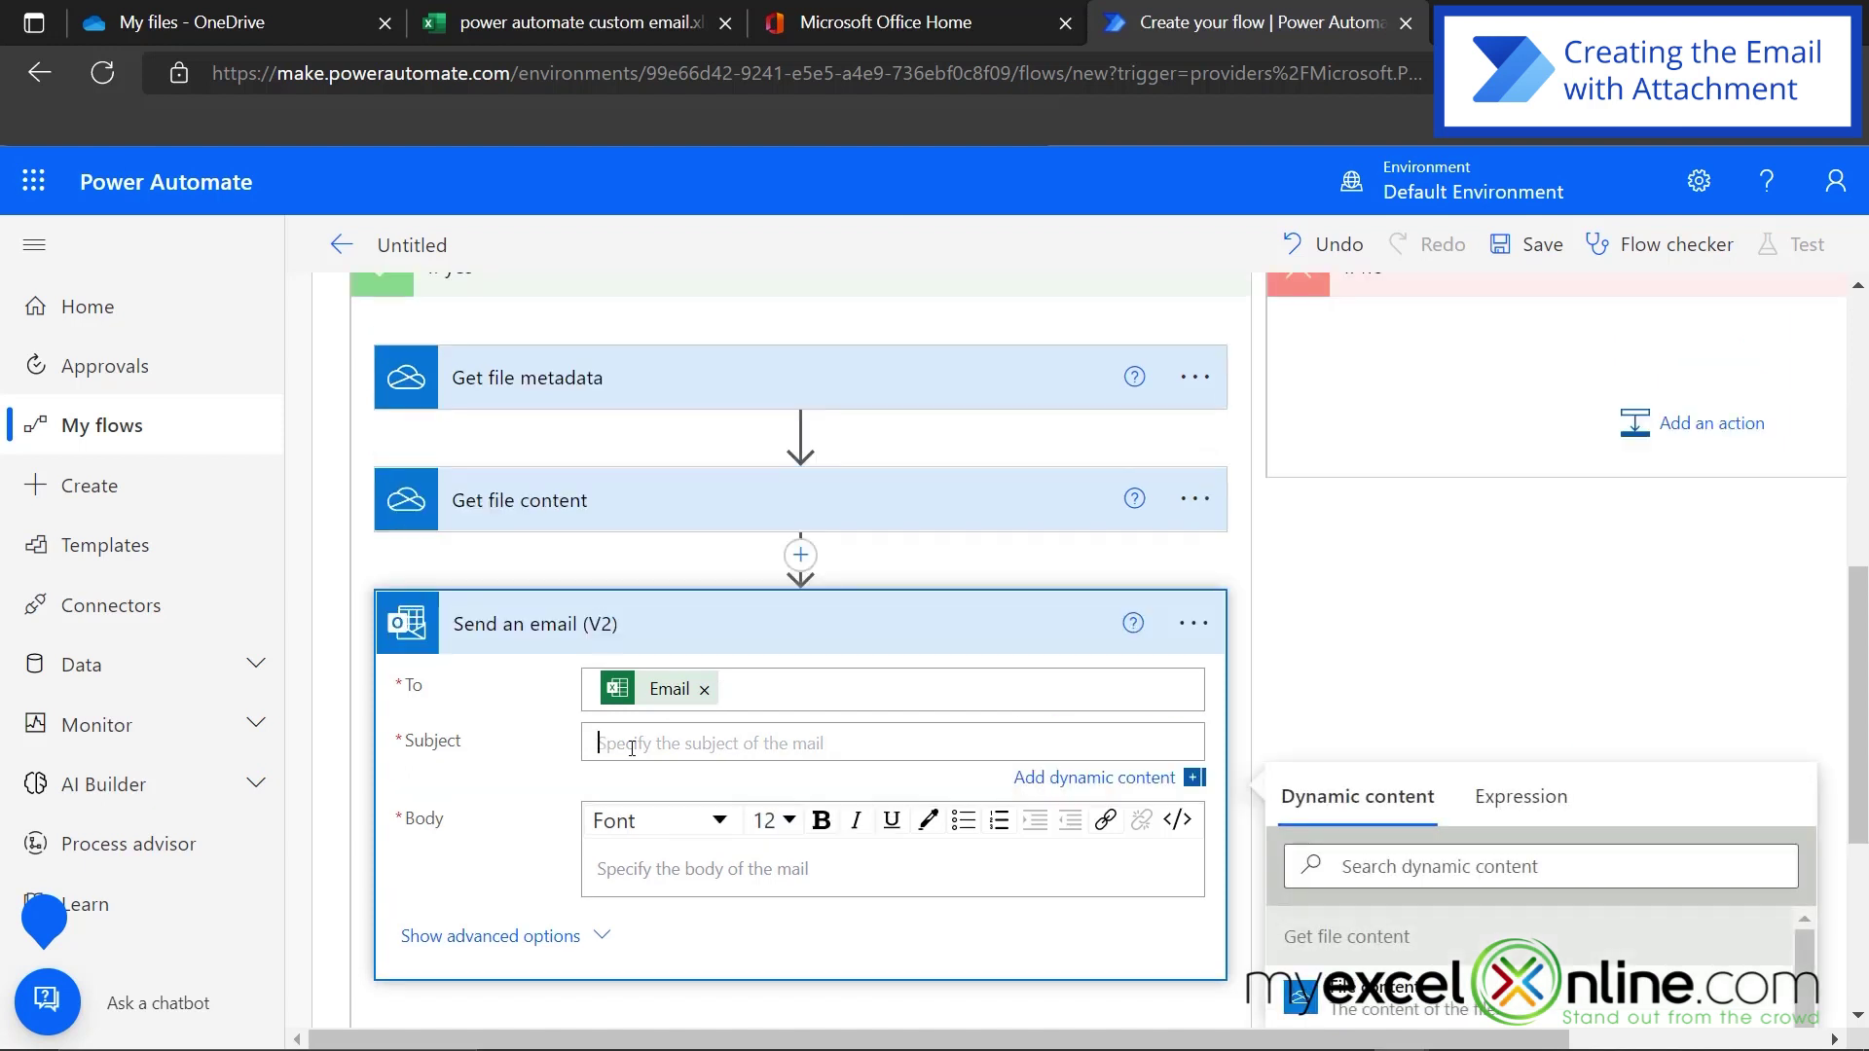
pyautogui.write('Congrat')
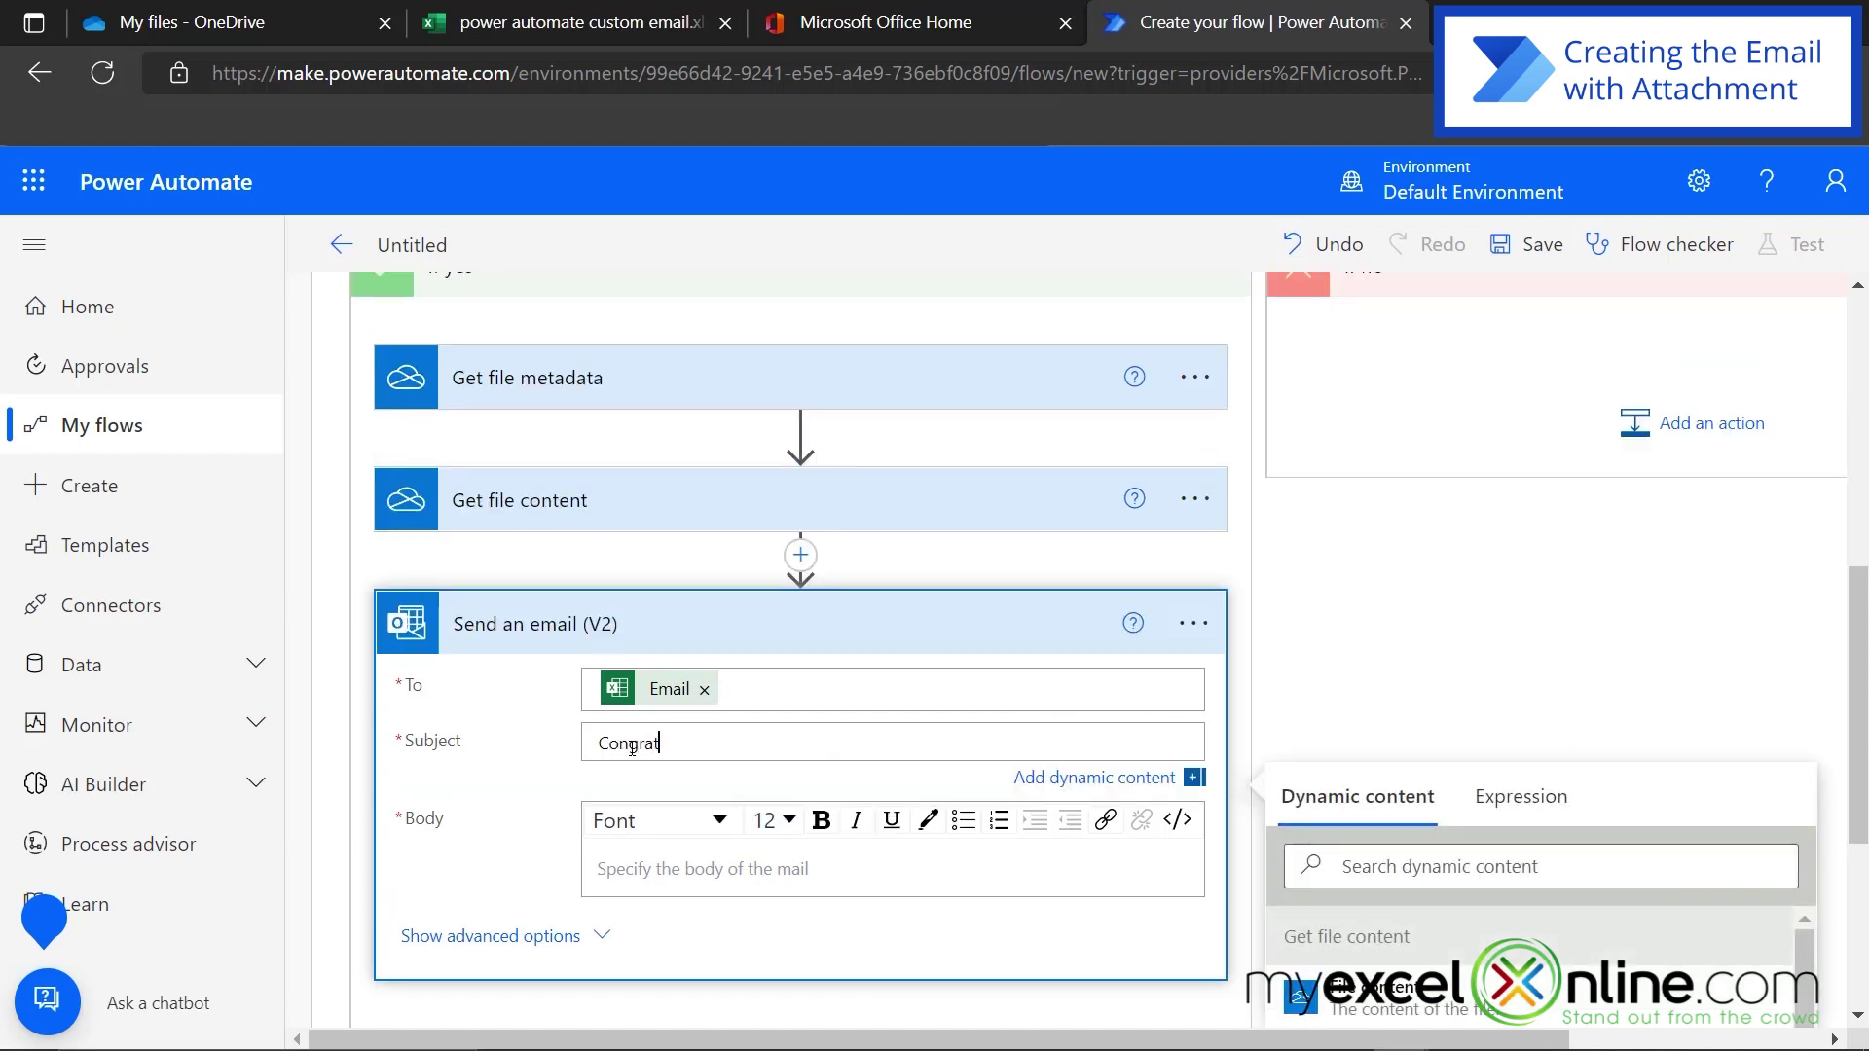
pyautogui.write('ulations')
pyautogui.scroll(-2, 1265, 778)
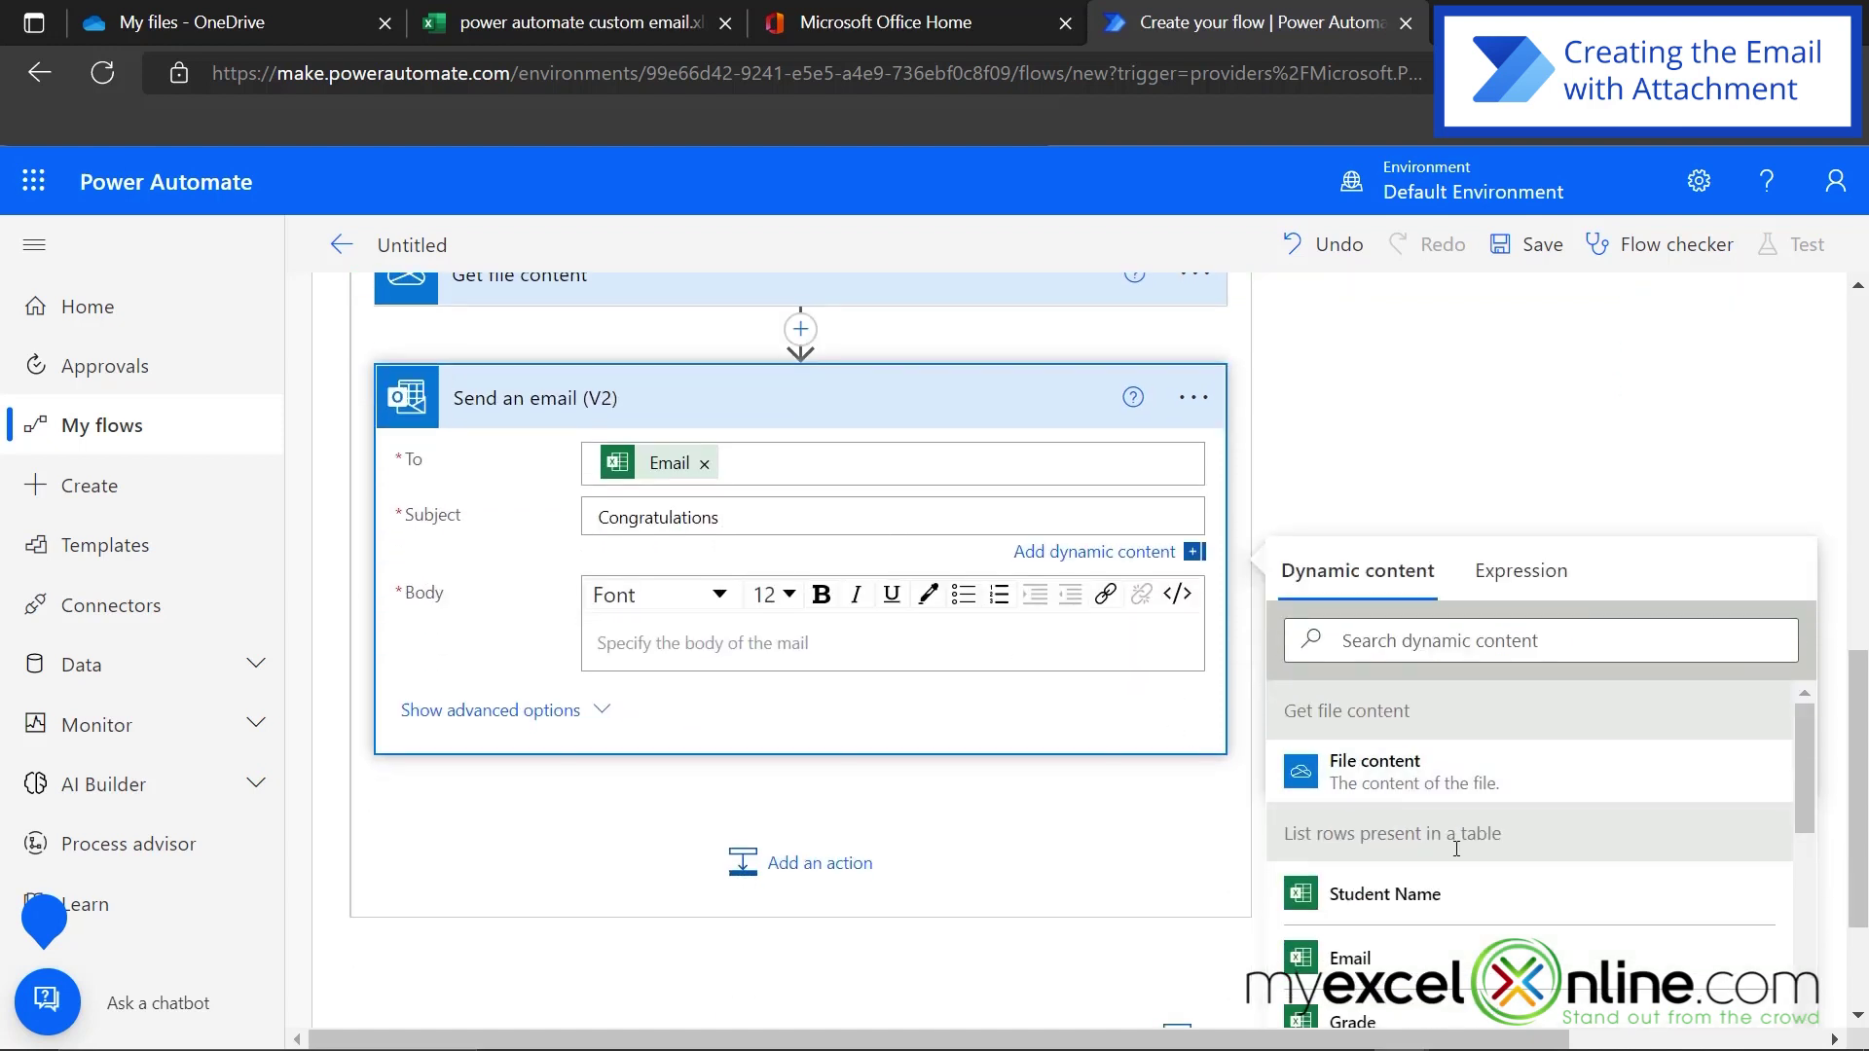
pyautogui.click(1353, 897)
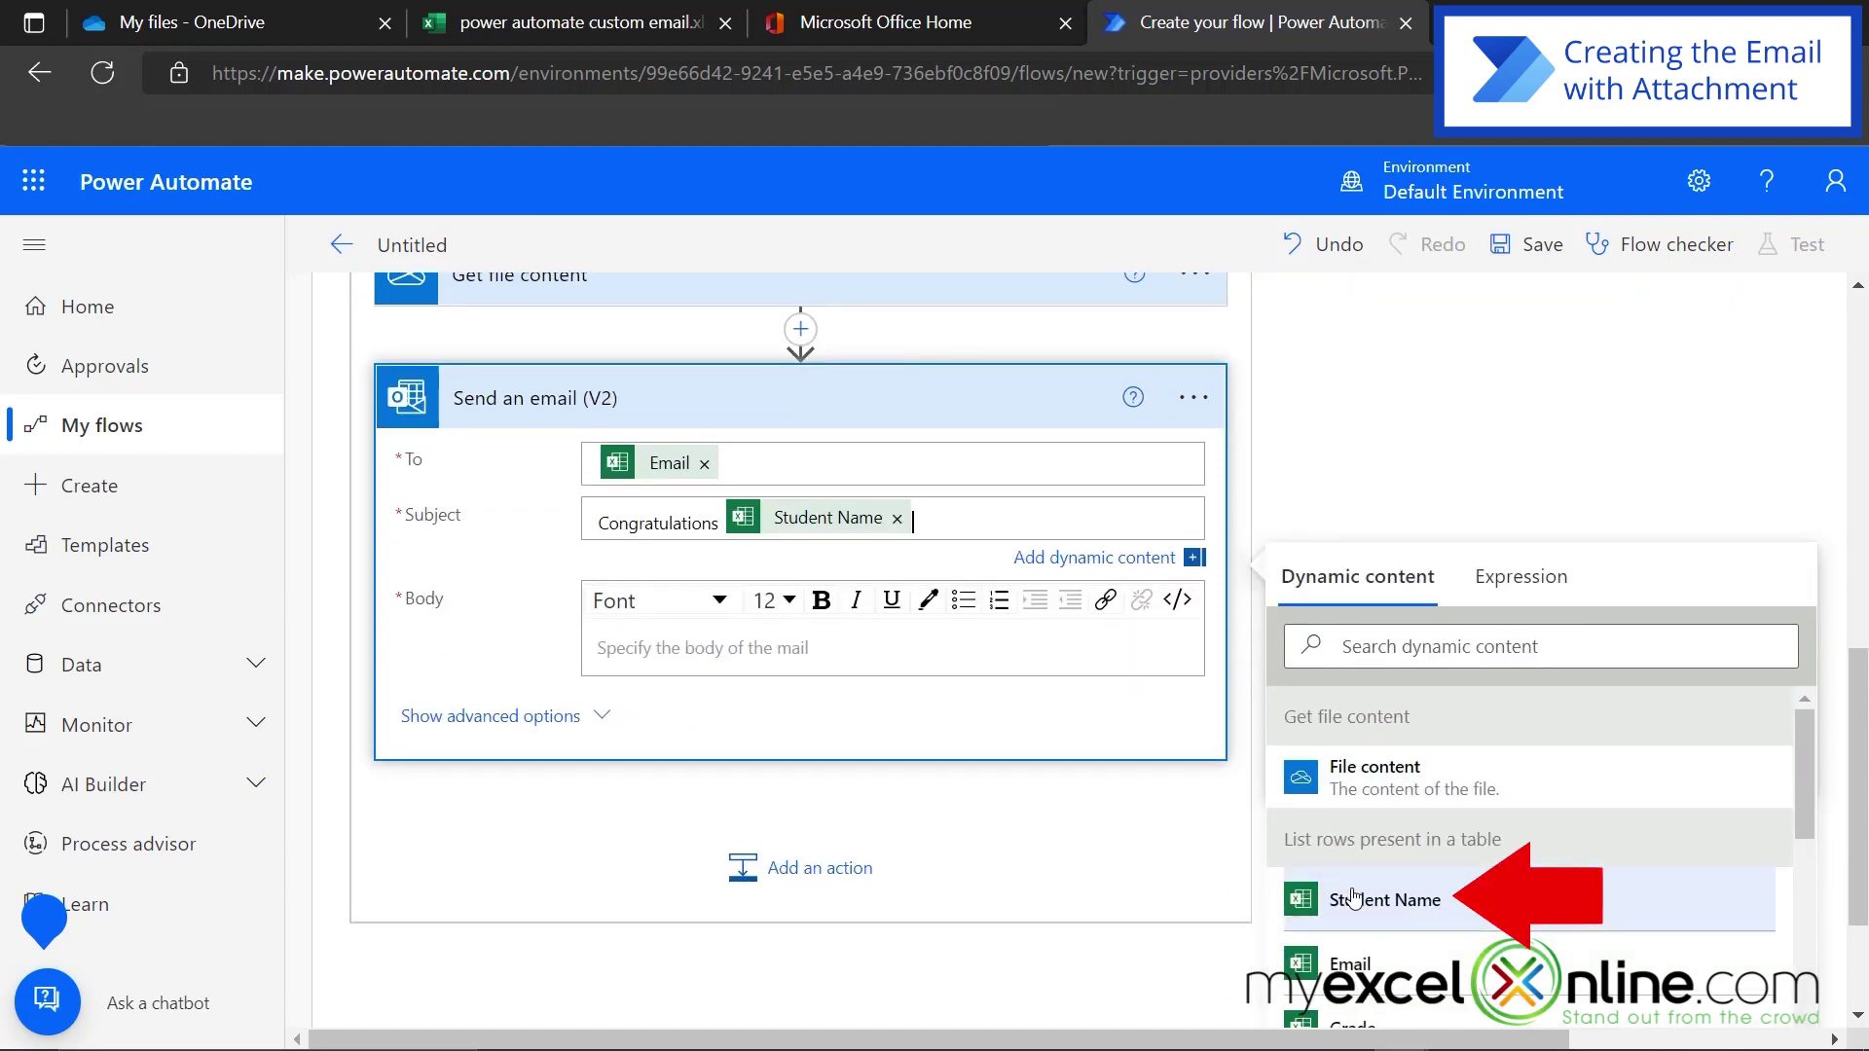
# Write the email body saying 'You Have Been Selected to Be in the Honors Society'.
pyautogui.click(628, 654)
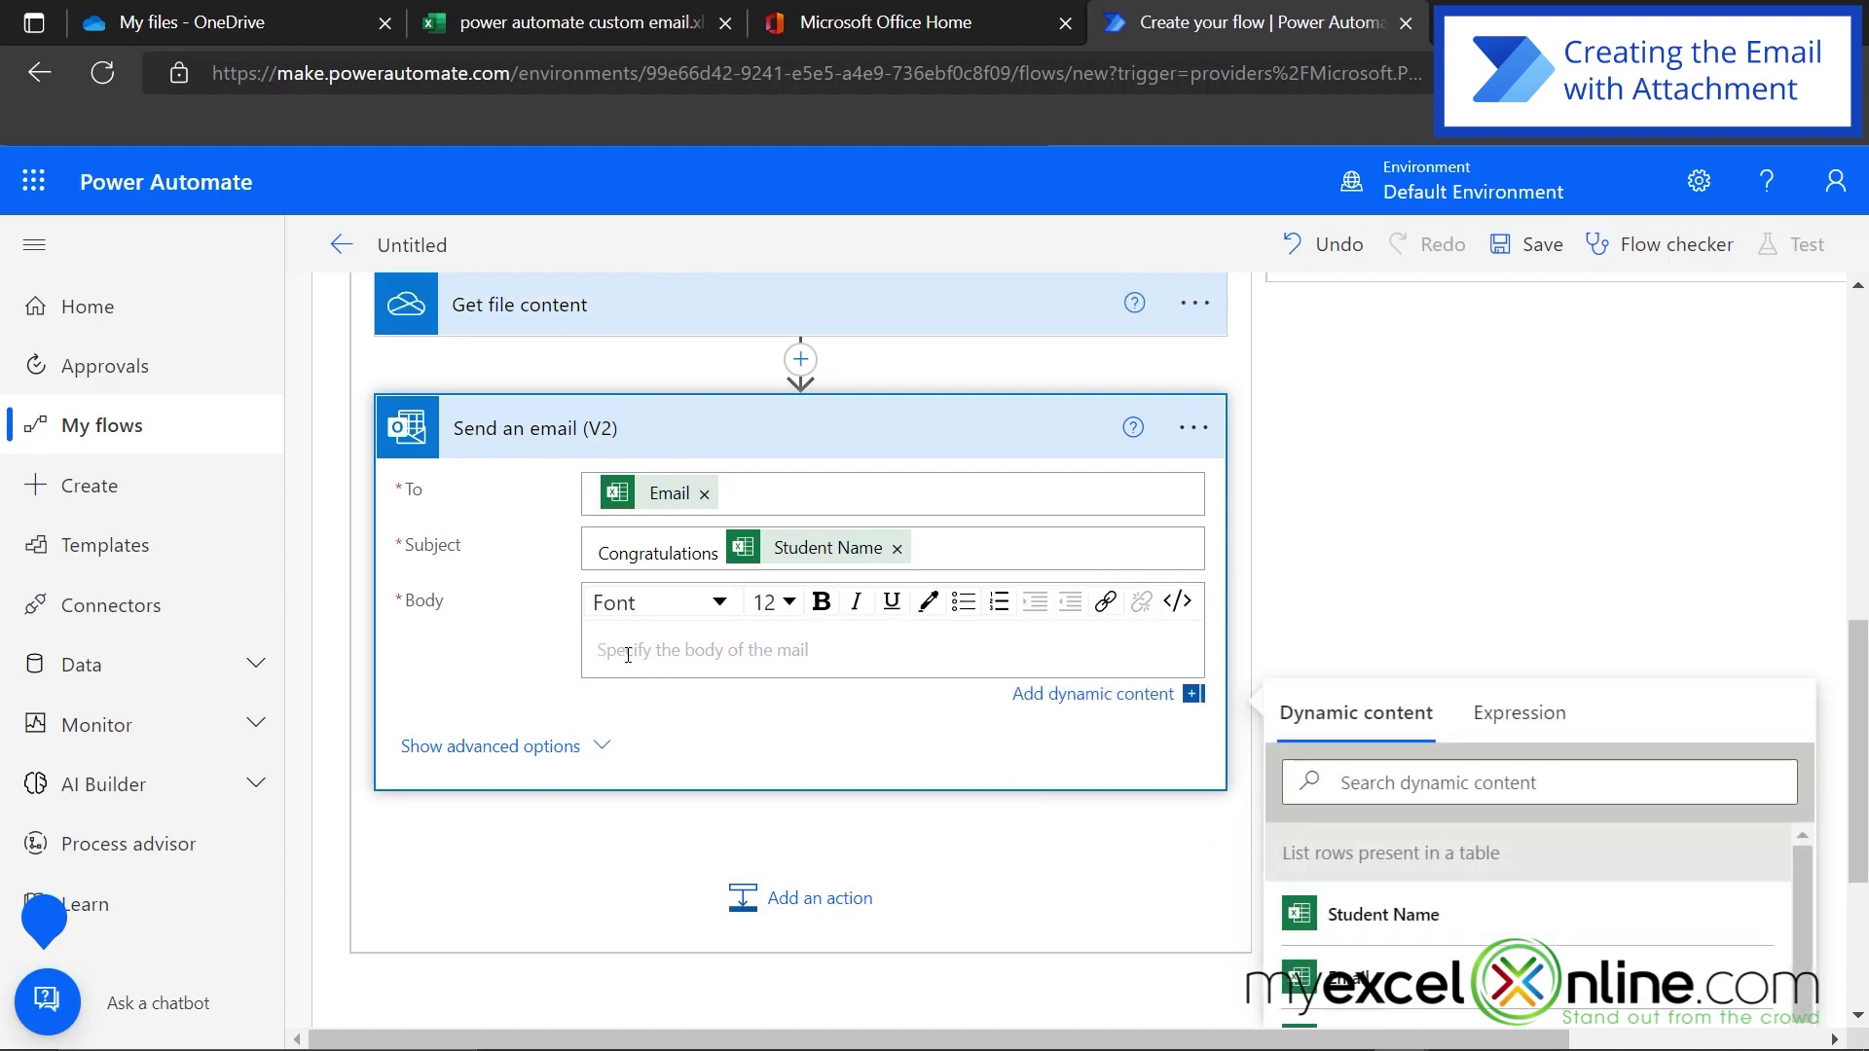
pyautogui.write('You Have Been S')
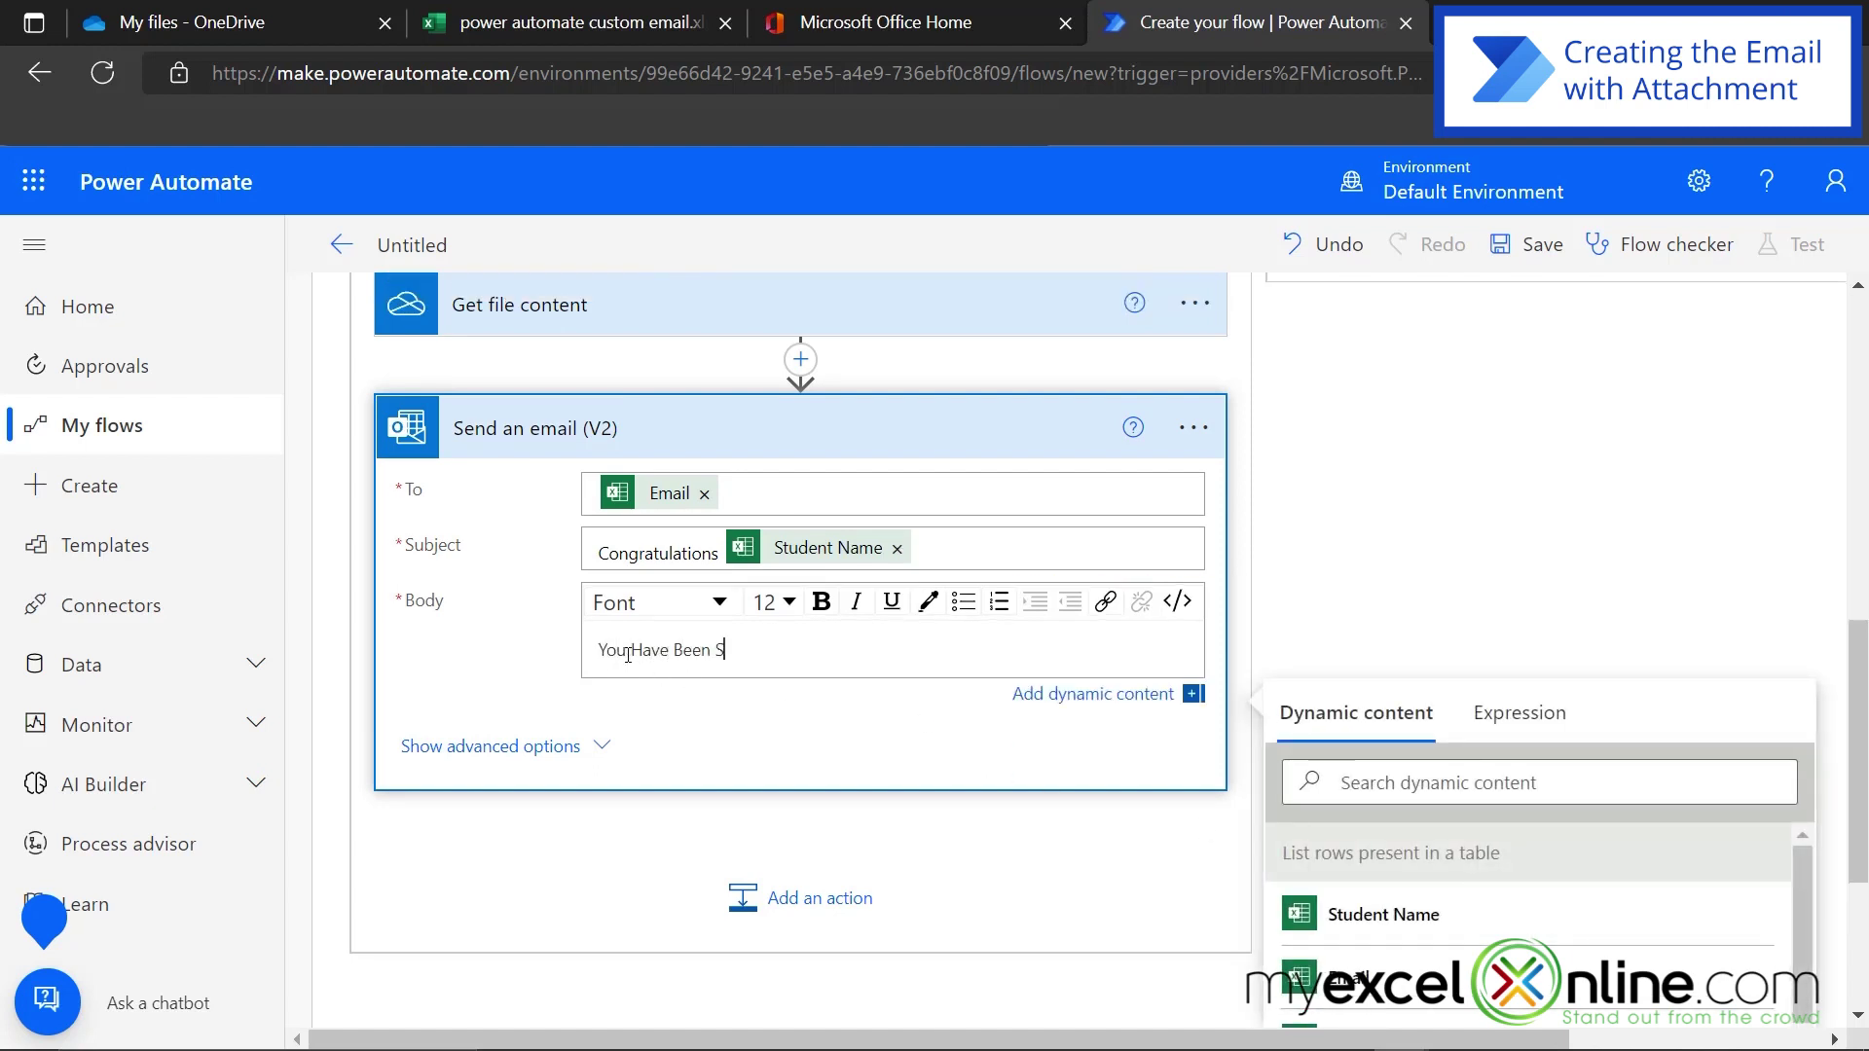
pyautogui.write('elected to Be in ')
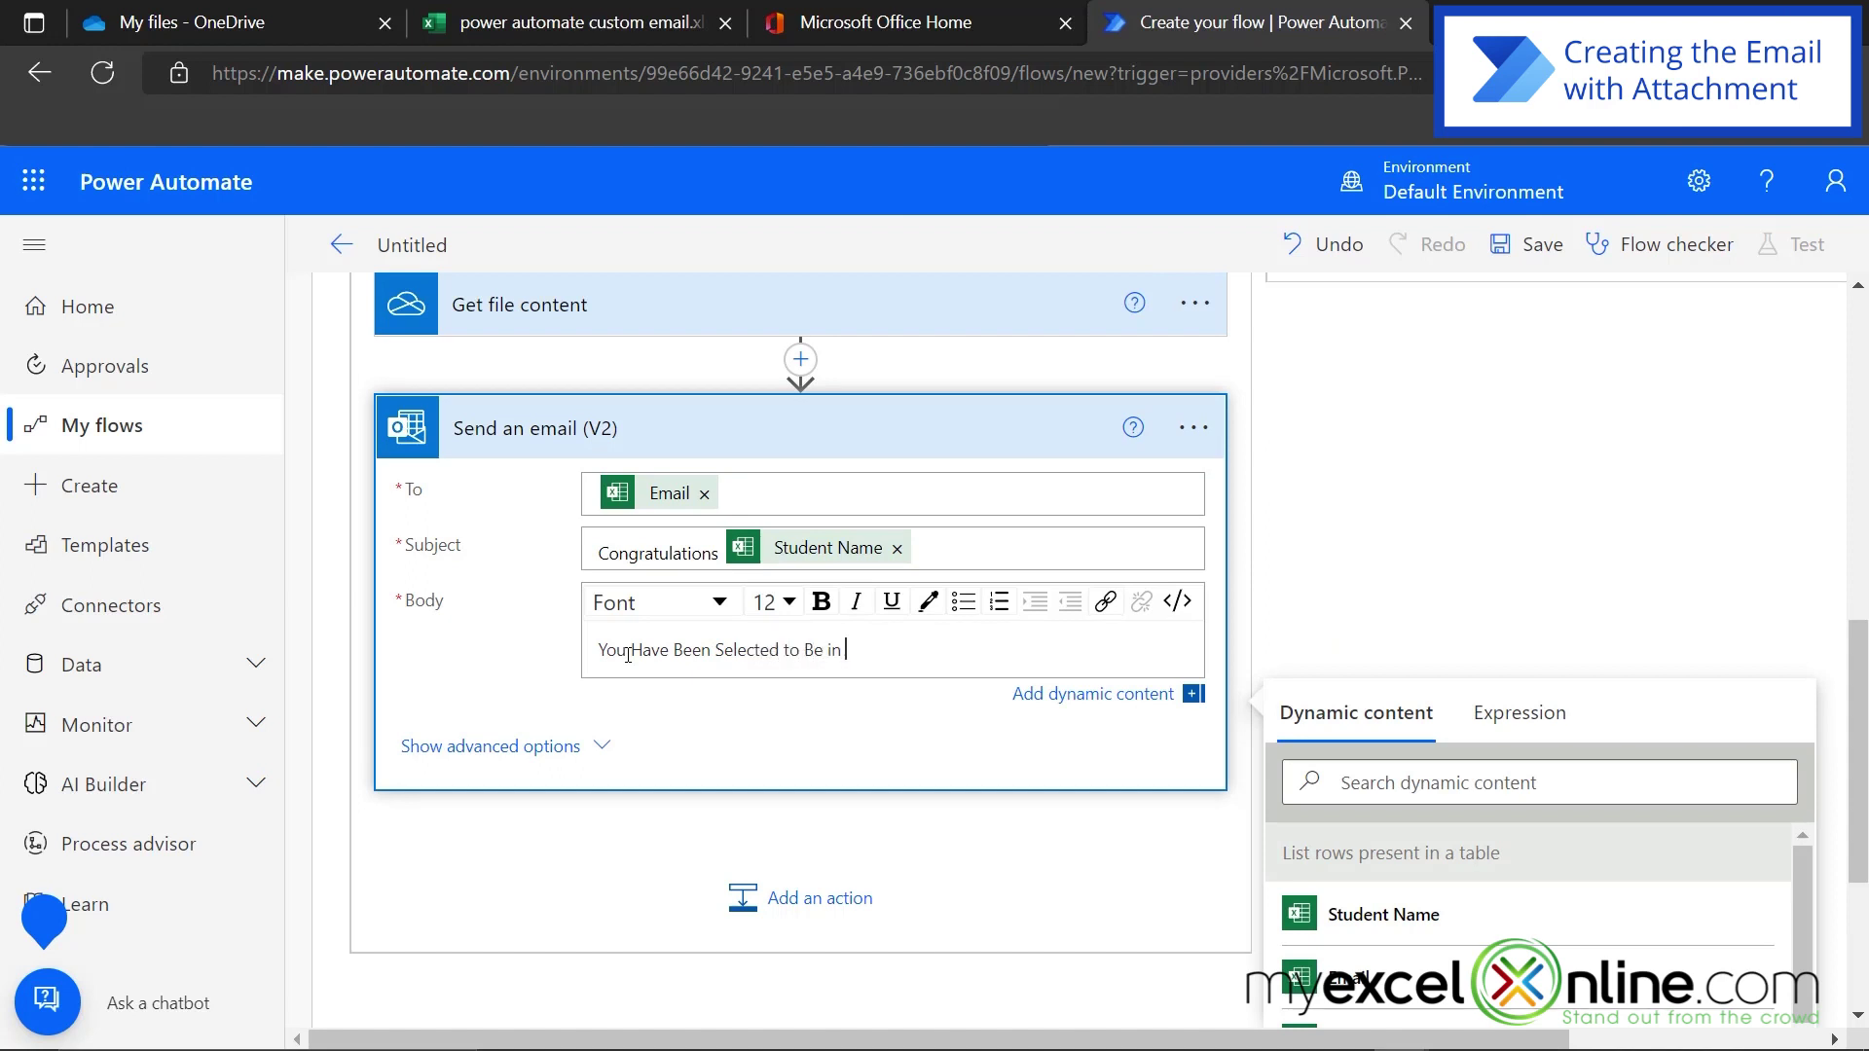
pyautogui.write('the Honors')
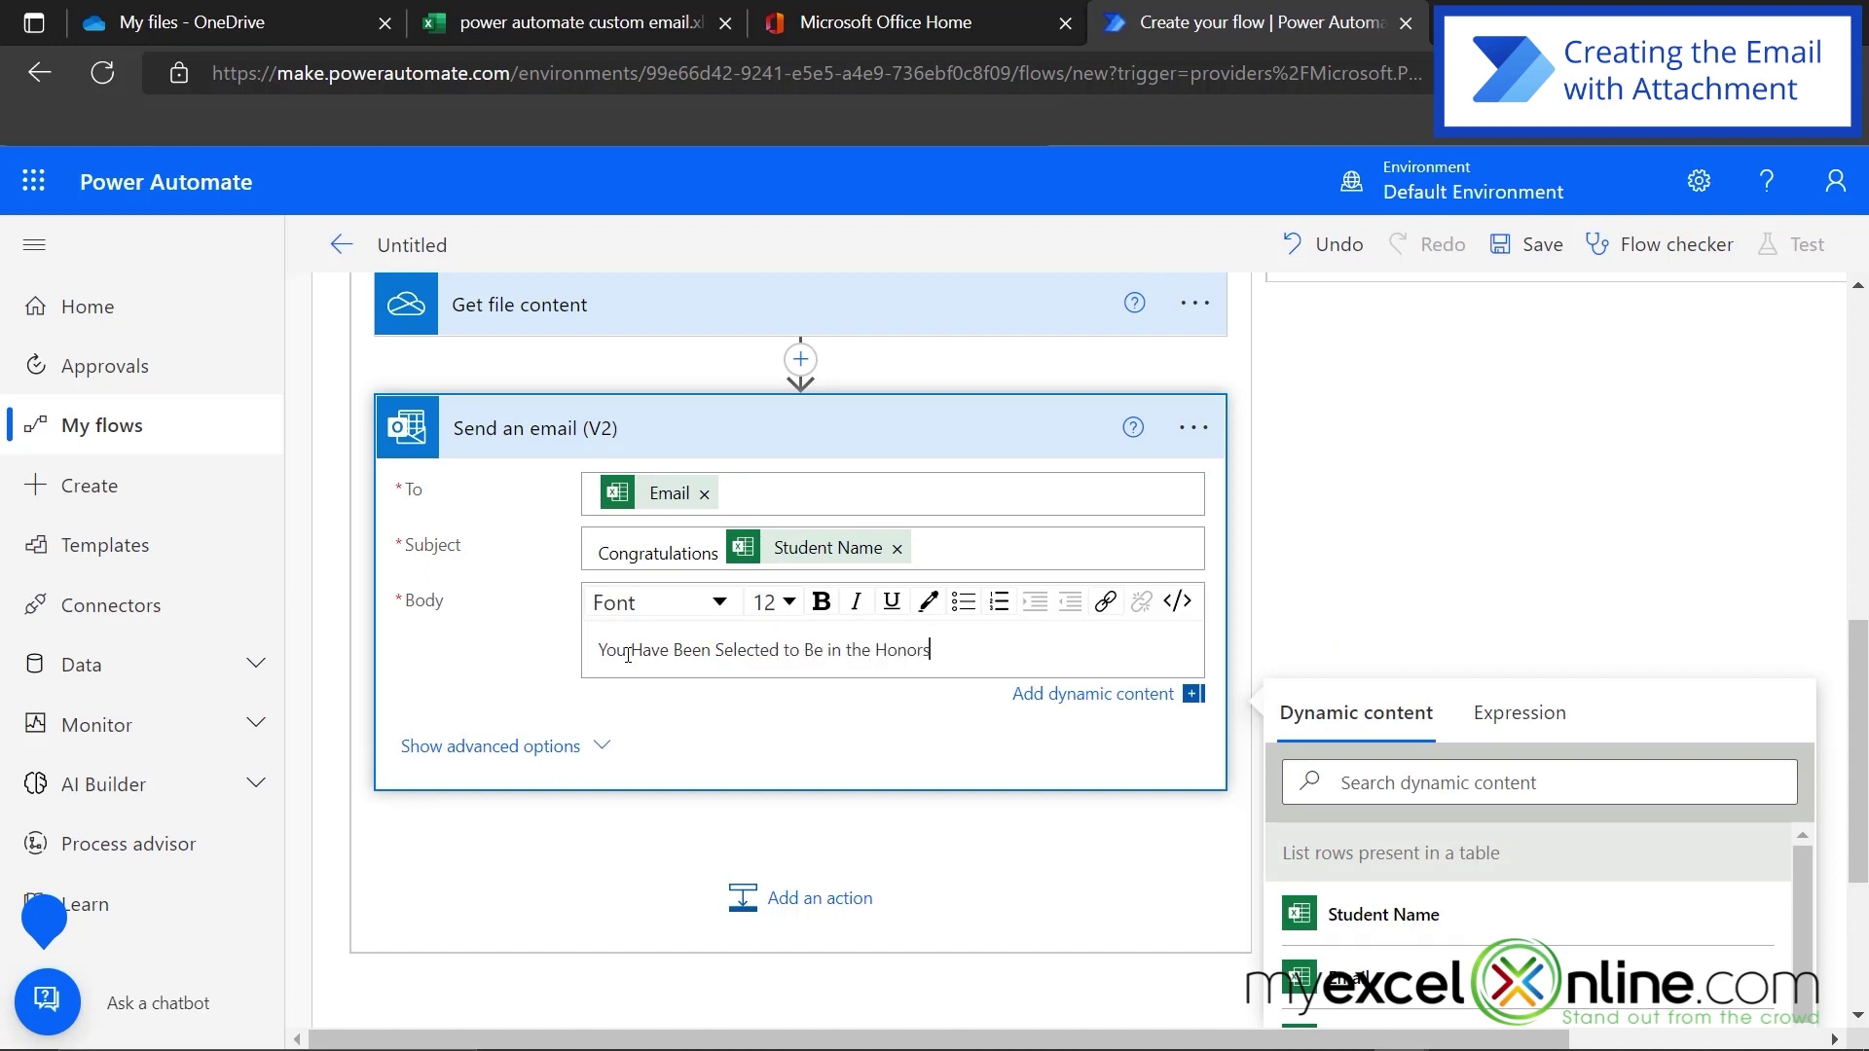
pyautogui.write(' Society')
pyautogui.click(628, 650)
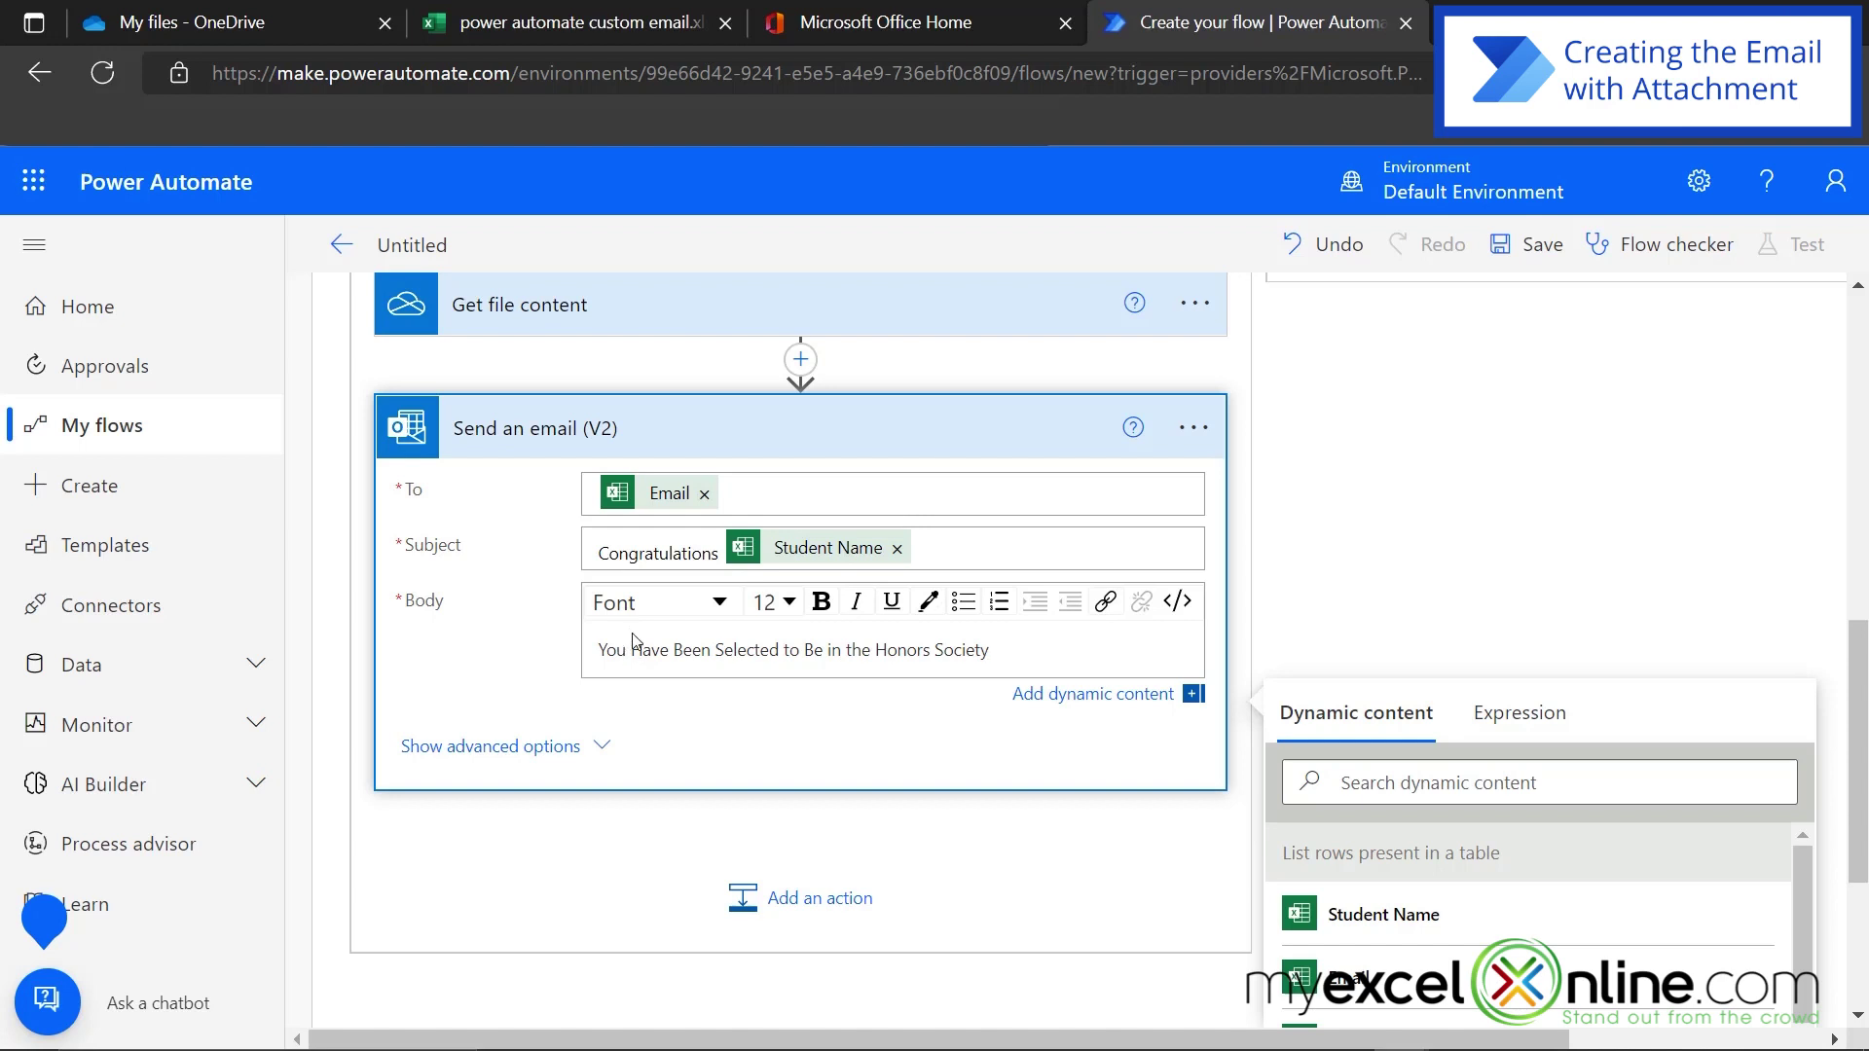
# Attach the OneDrive file, using its Name token as attachment name and File content as content.
pyautogui.click(484, 747)
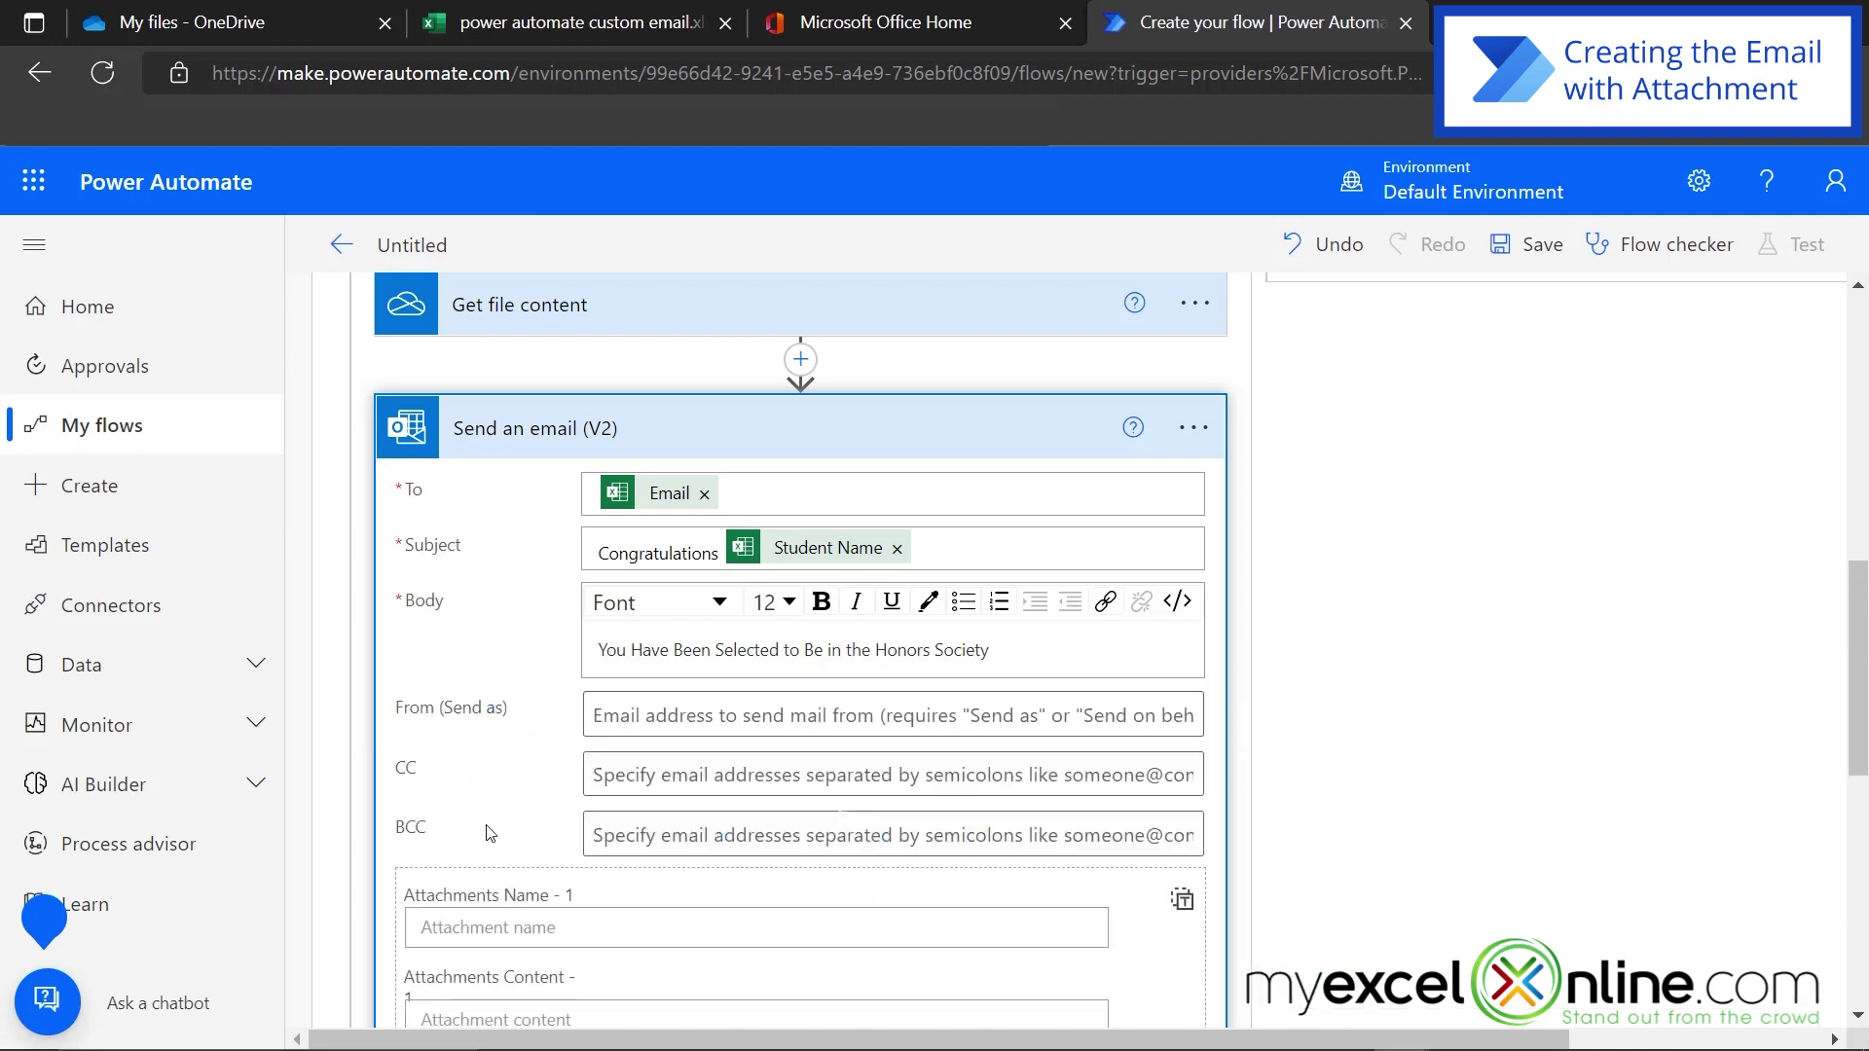
pyautogui.scroll(-3, 487, 825)
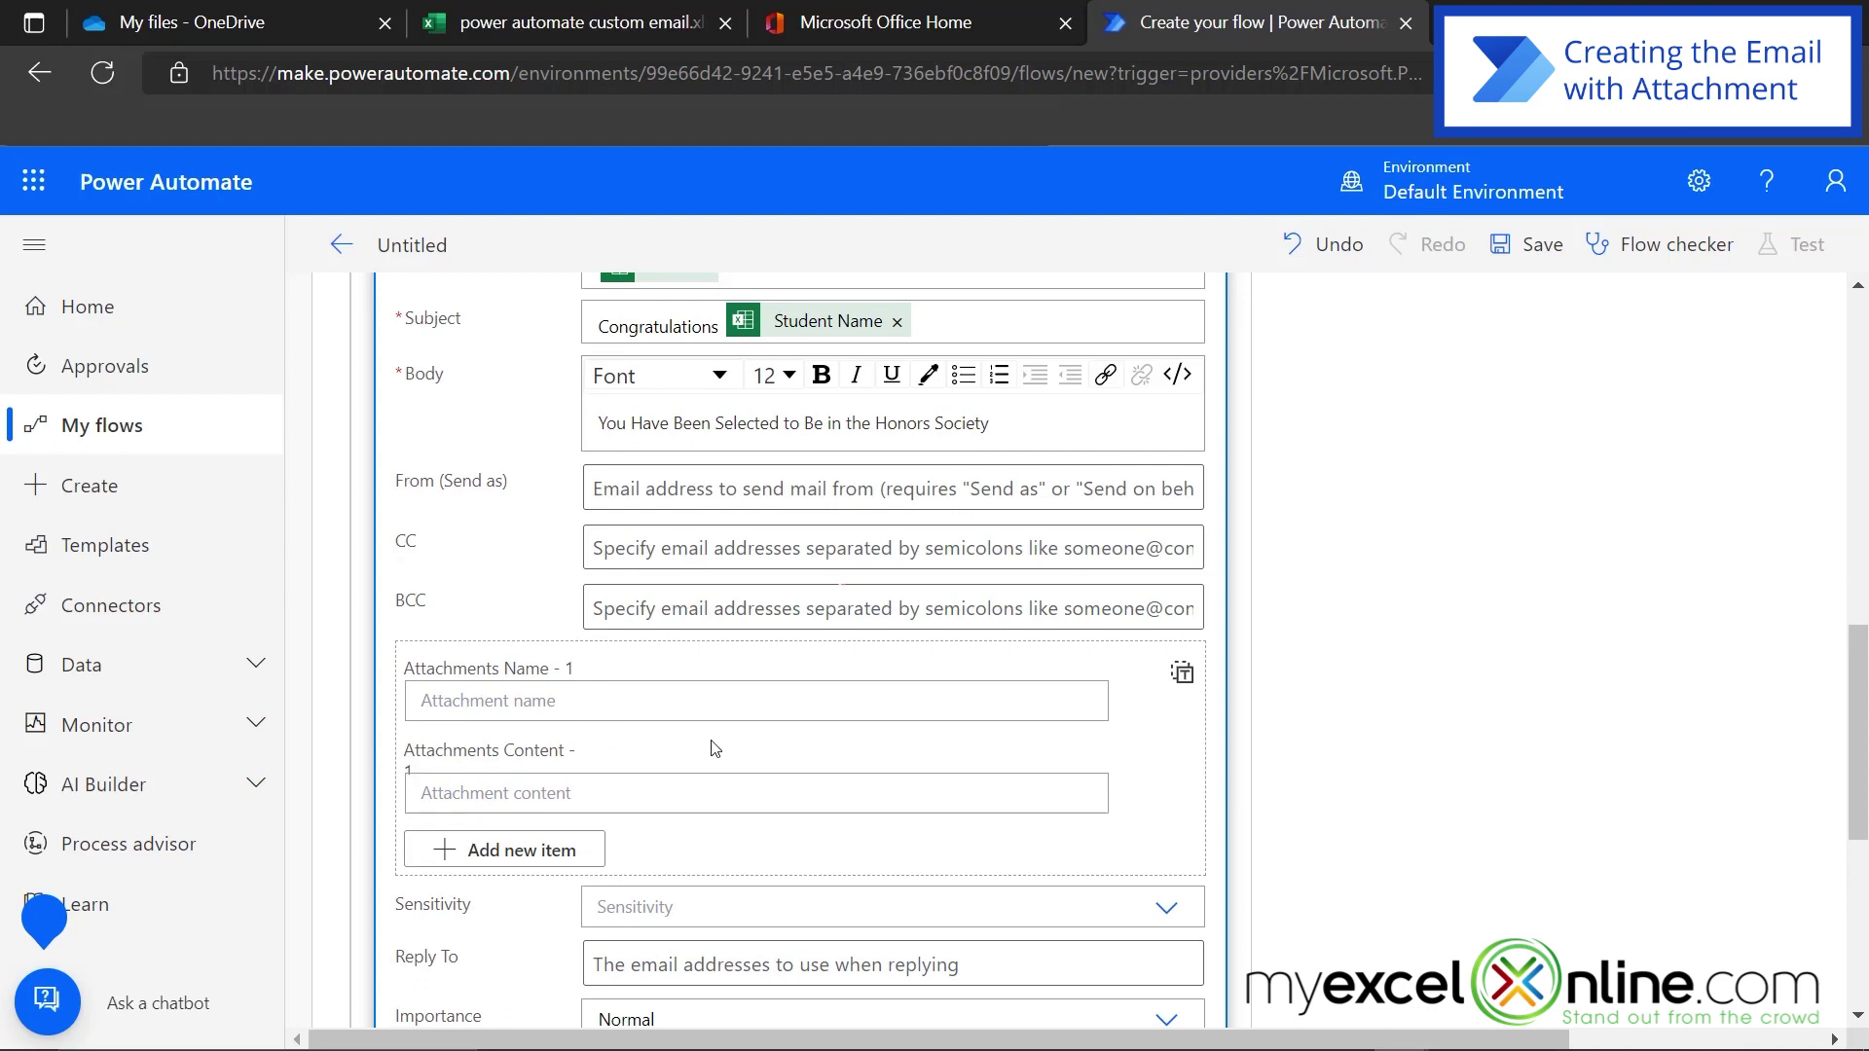
pyautogui.click(501, 702)
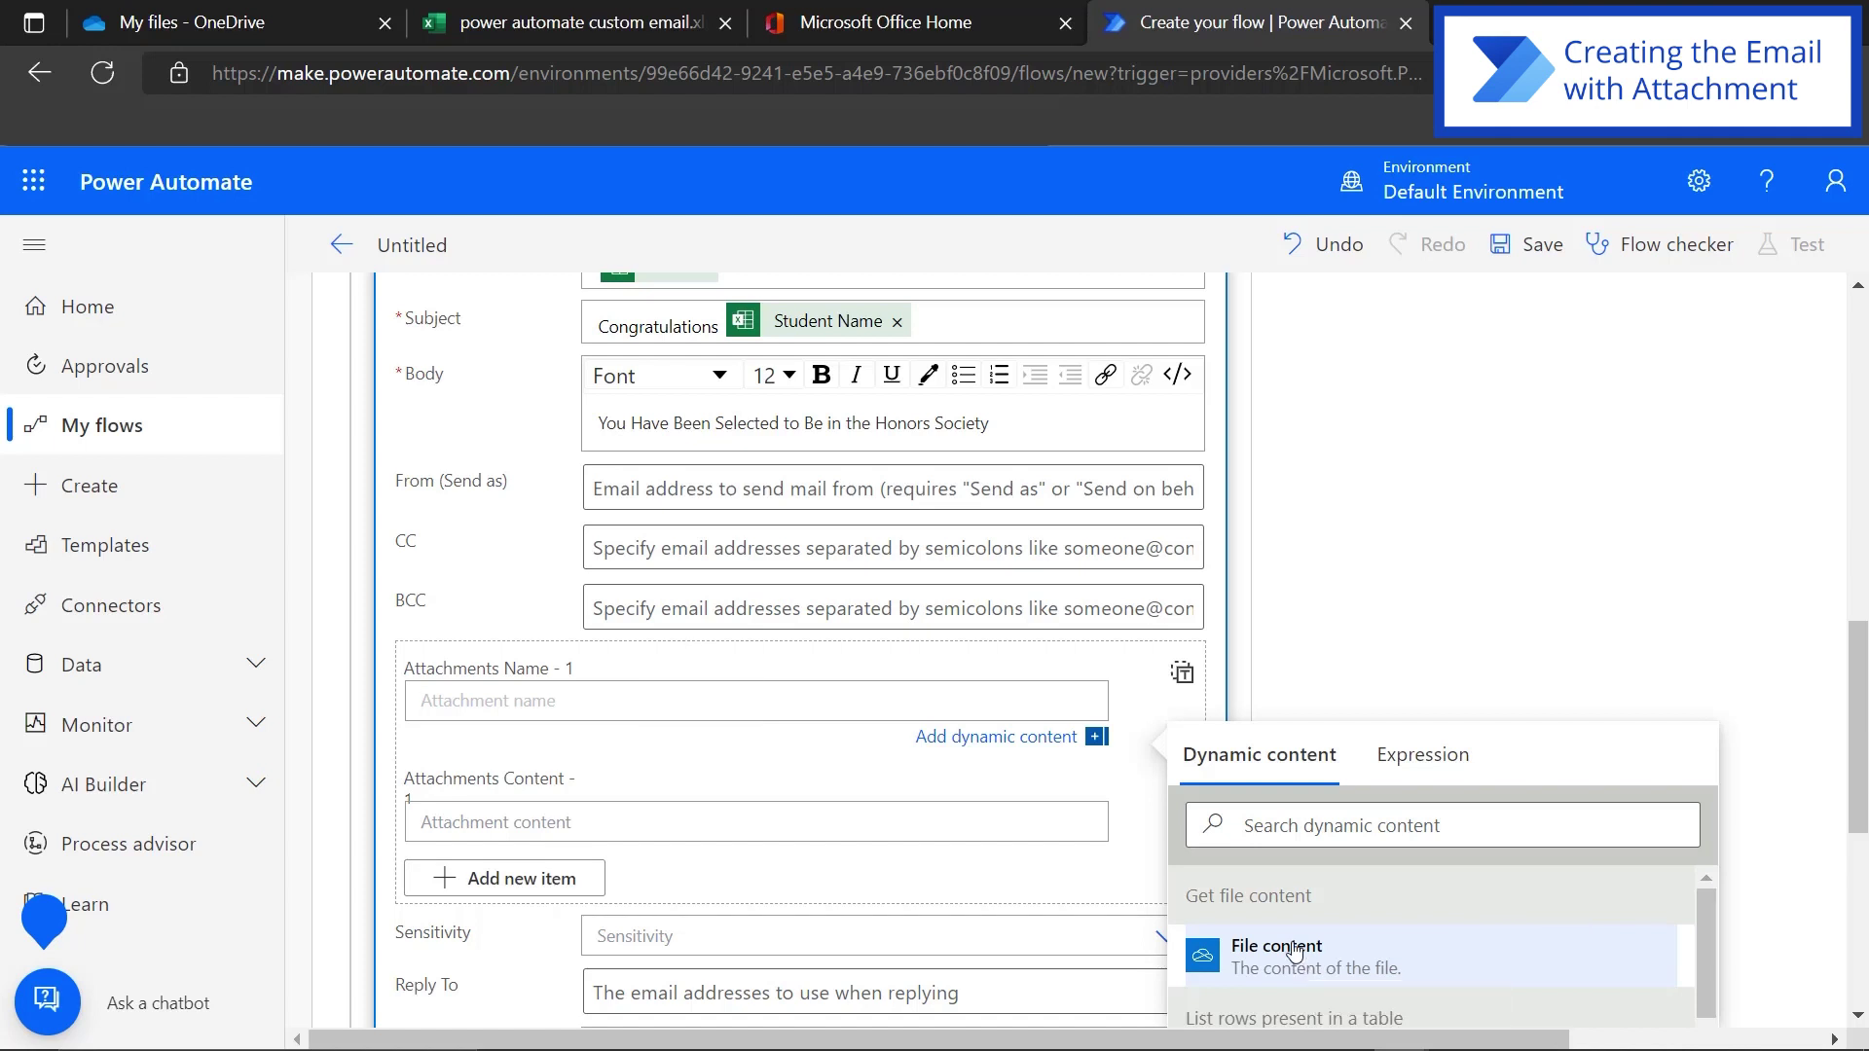
pyautogui.scroll(-1, 1297, 953)
pyautogui.scroll(-5, 1294, 949)
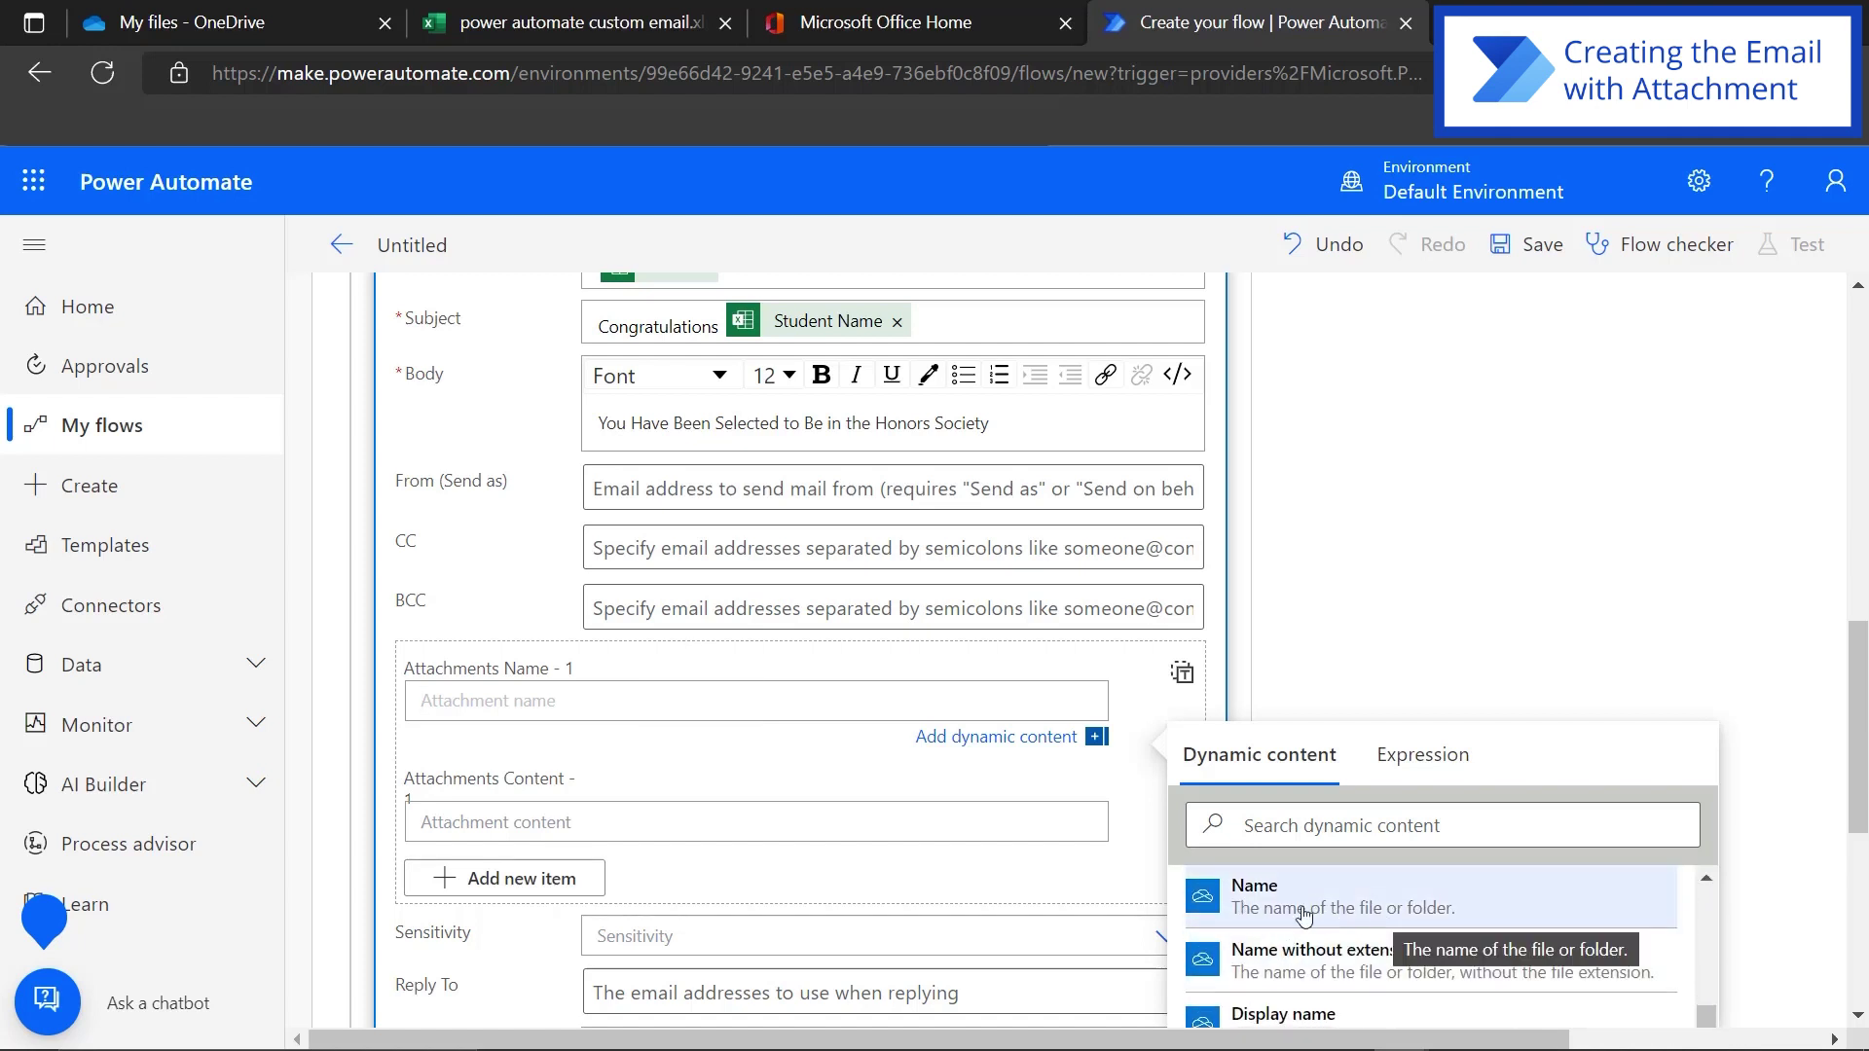
pyautogui.click(1304, 912)
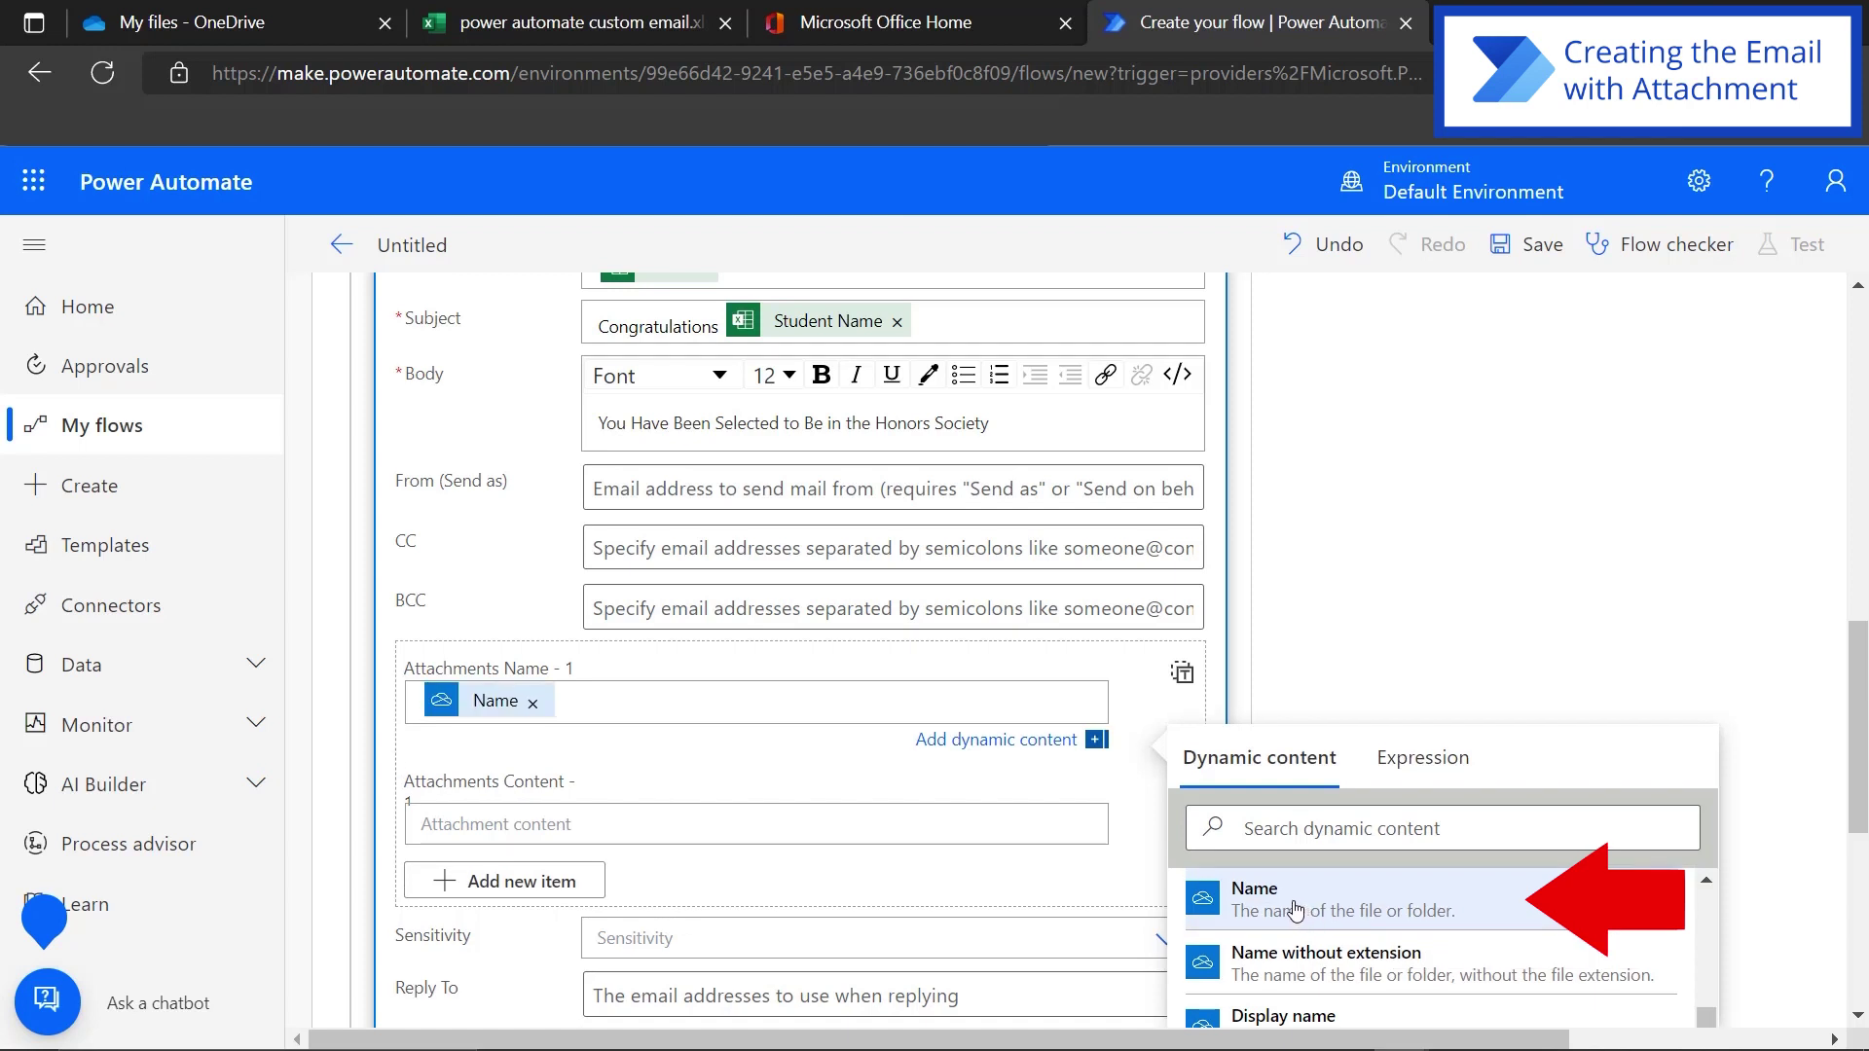
pyautogui.click(463, 823)
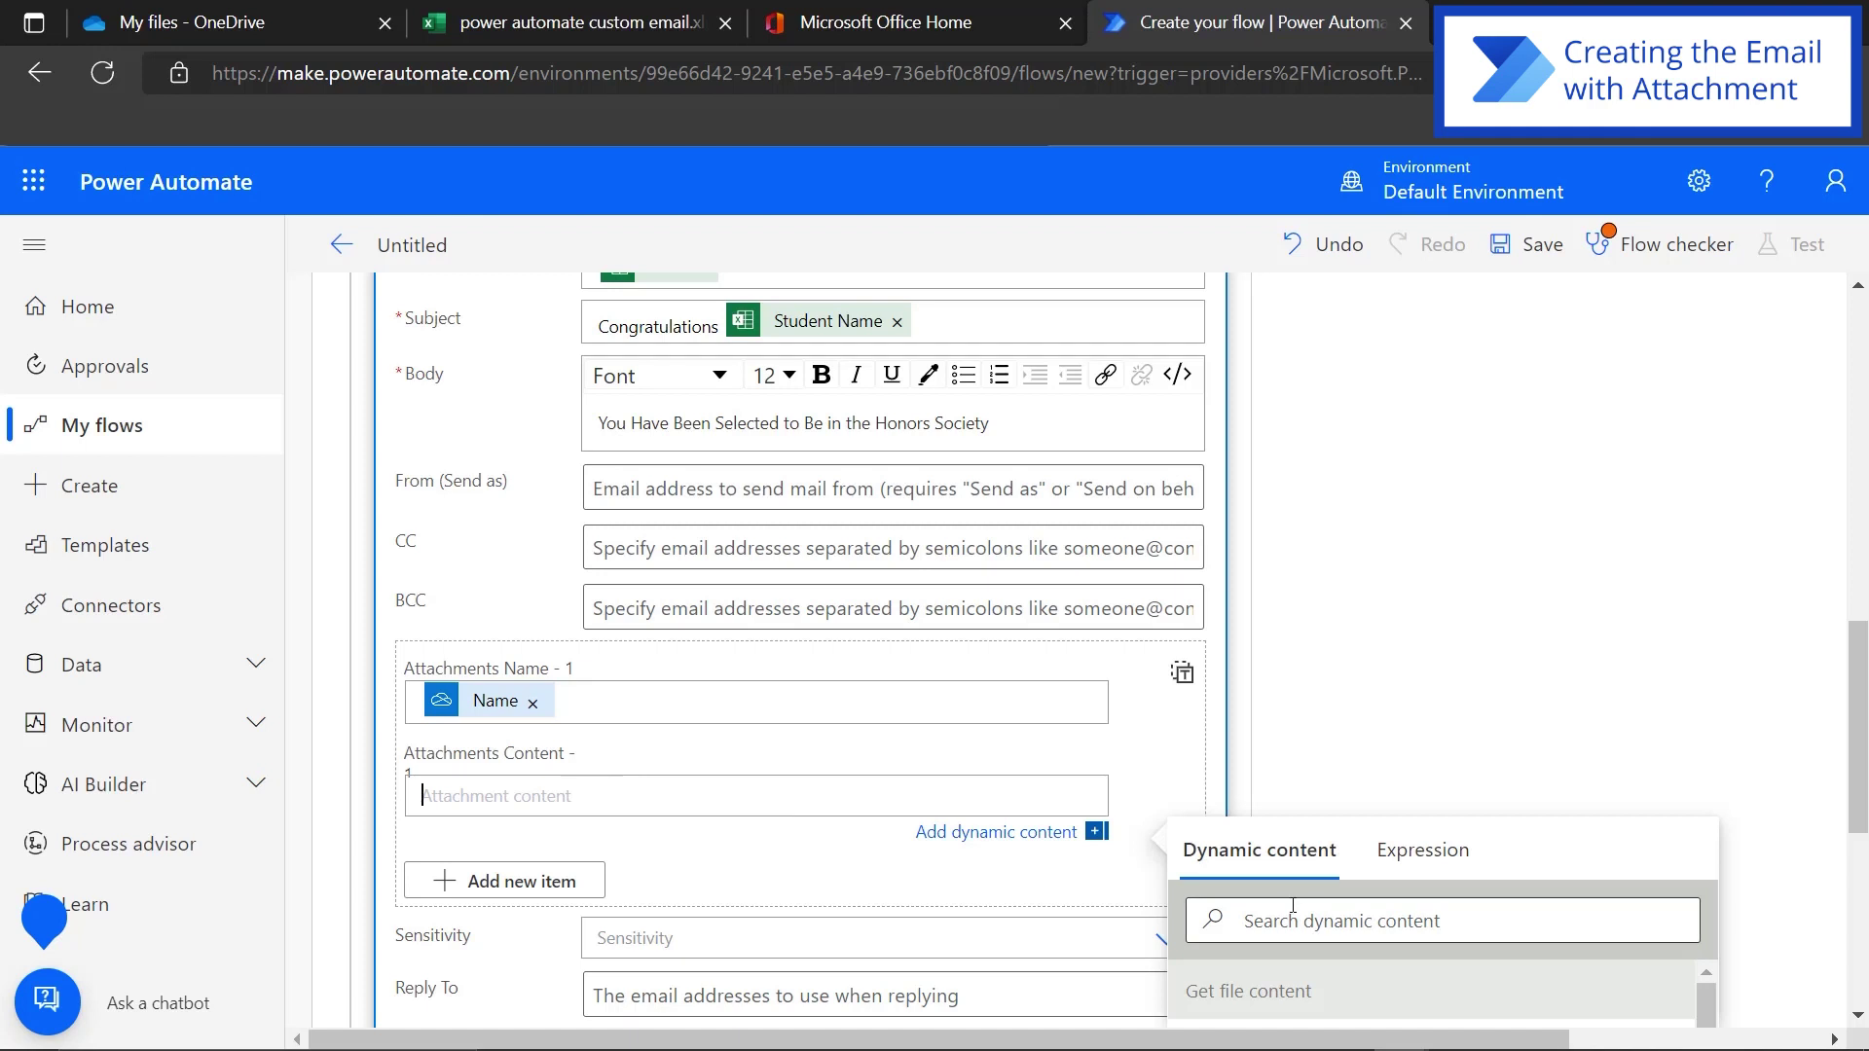
pyautogui.scroll(-3, 1323, 950)
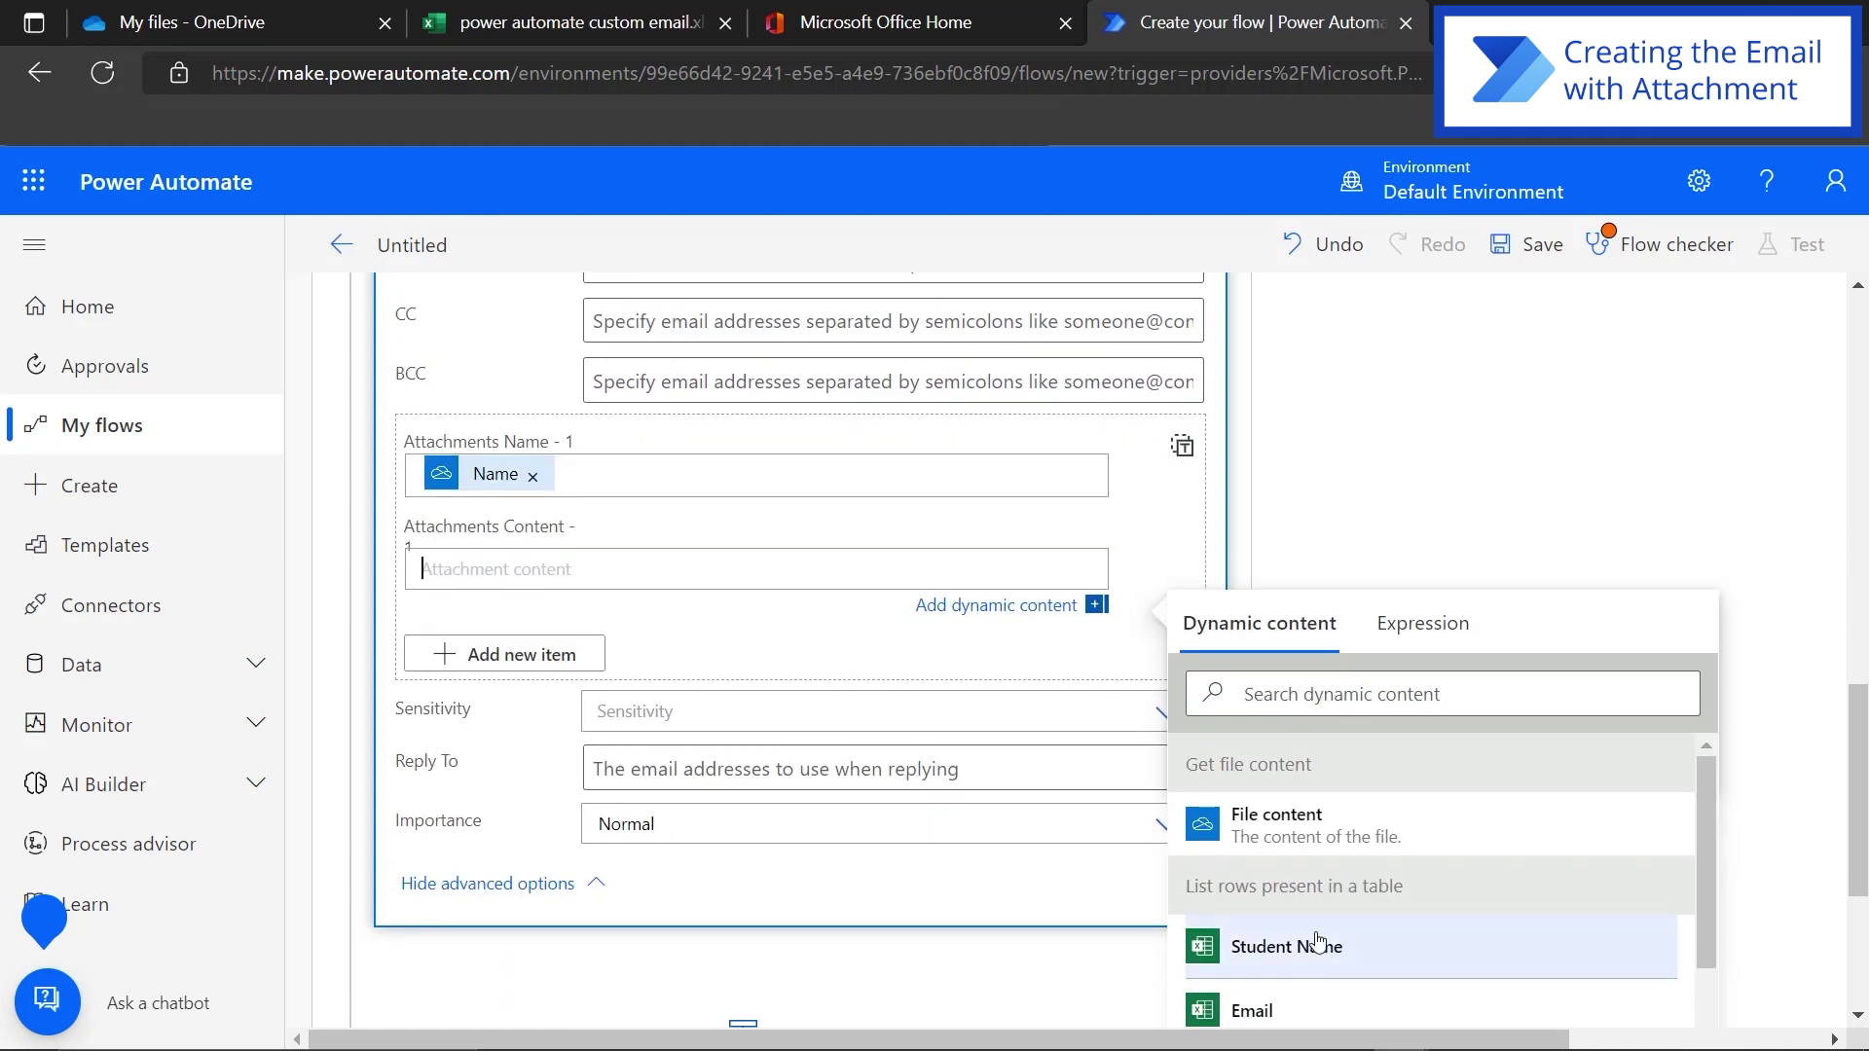
pyautogui.click(1268, 827)
pyautogui.scroll(-4, 1326, 940)
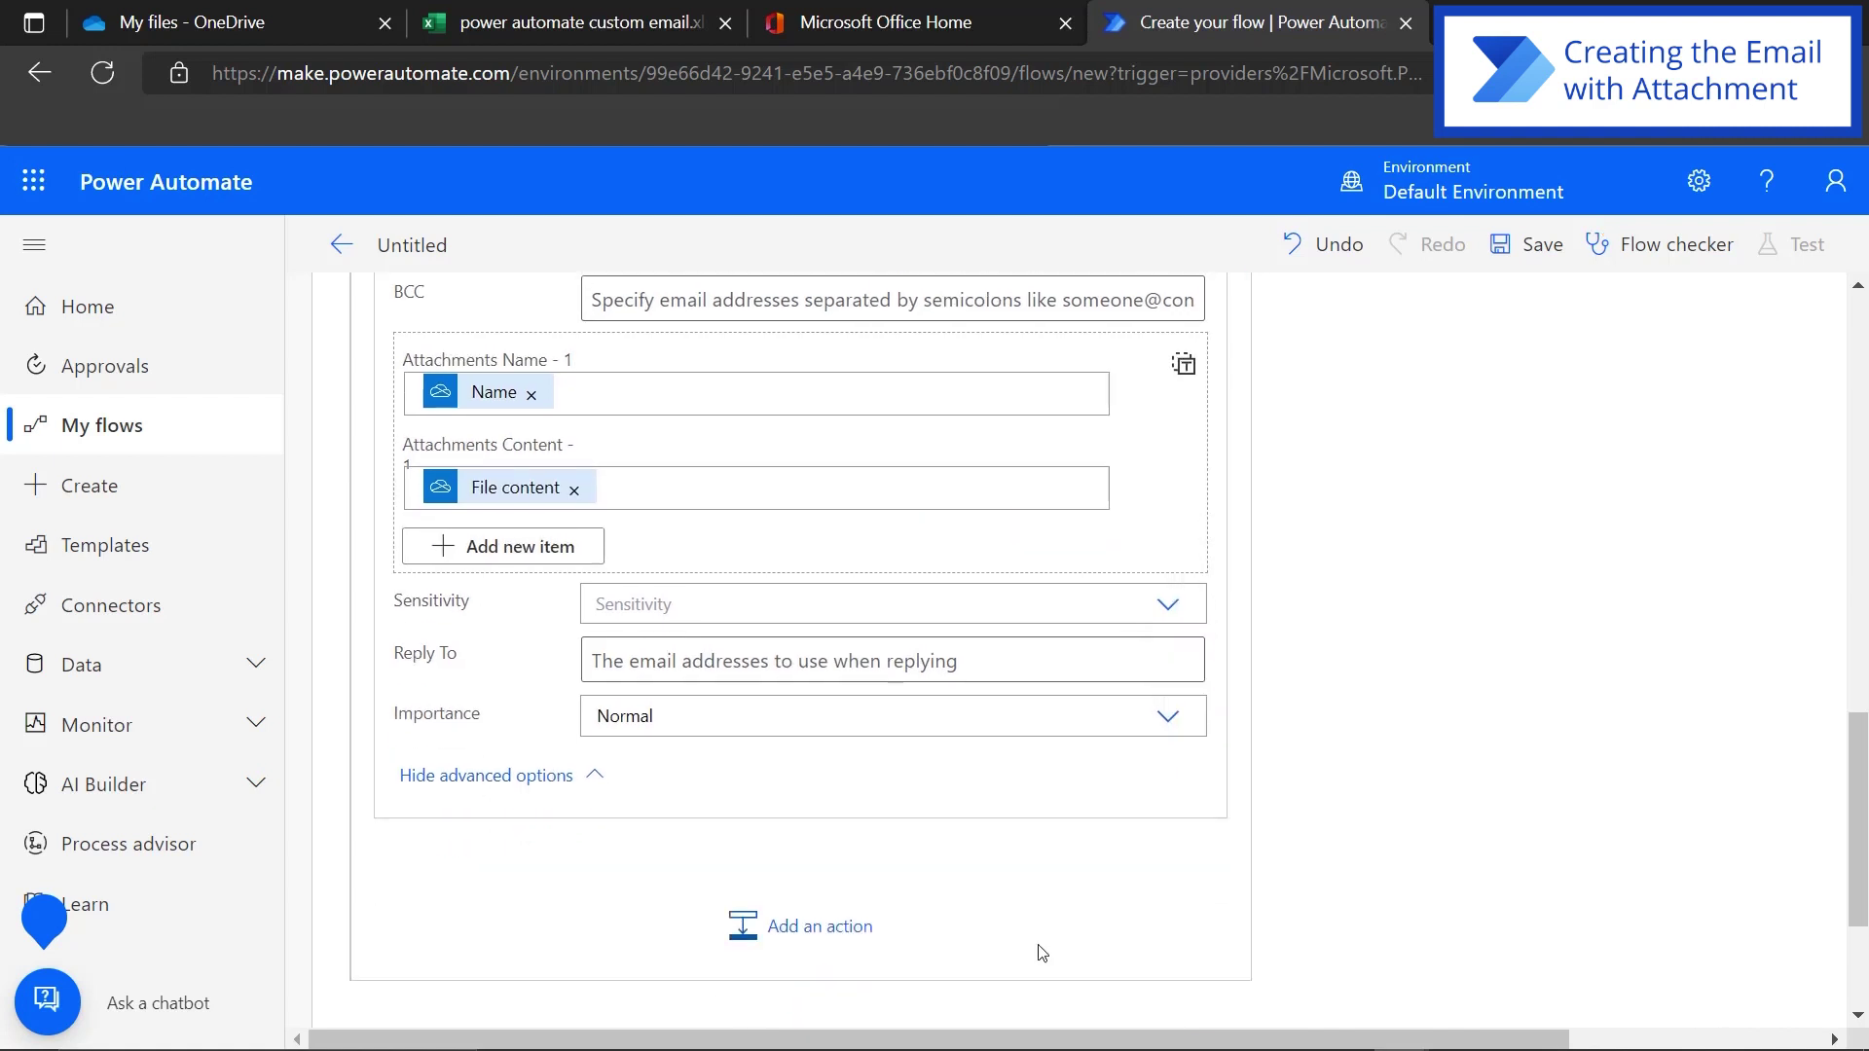
# Save the flow, rename it 'Send Honors Welcome To Students With As', and save again.
pyautogui.click(1324, 1001)
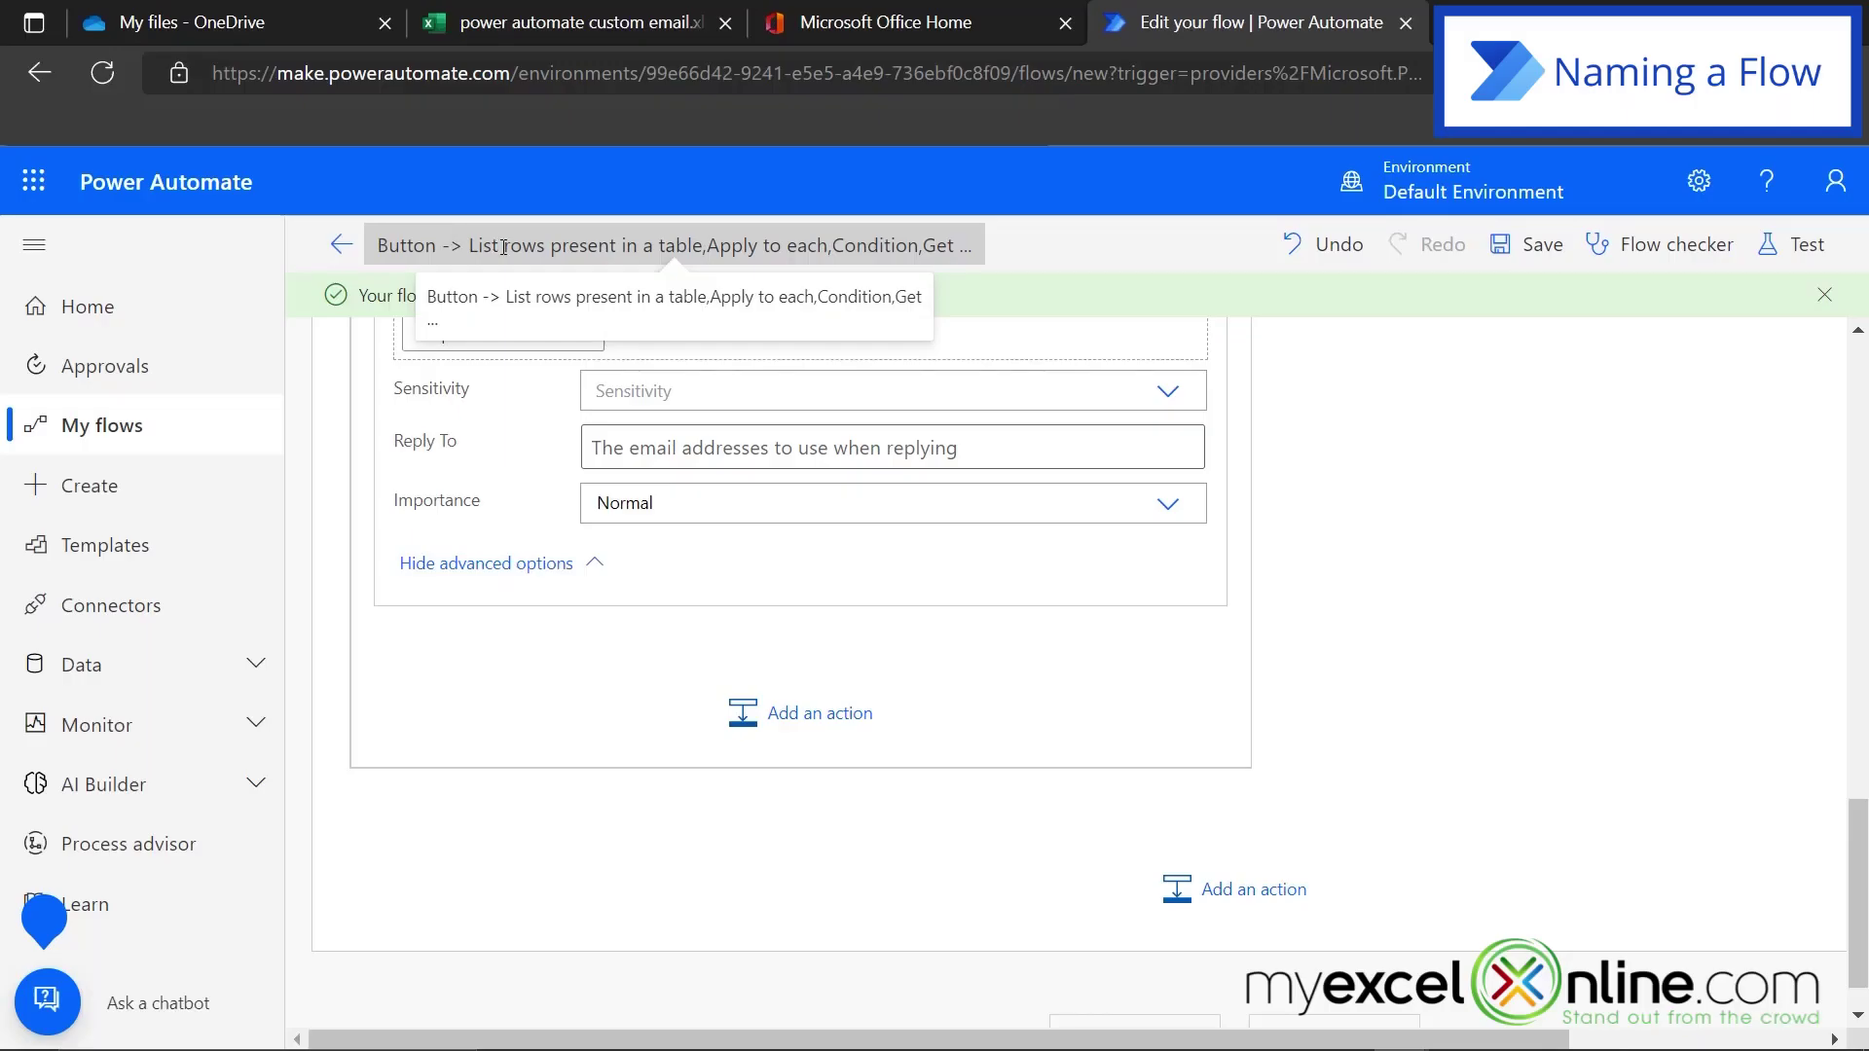
pyautogui.click(503, 246)
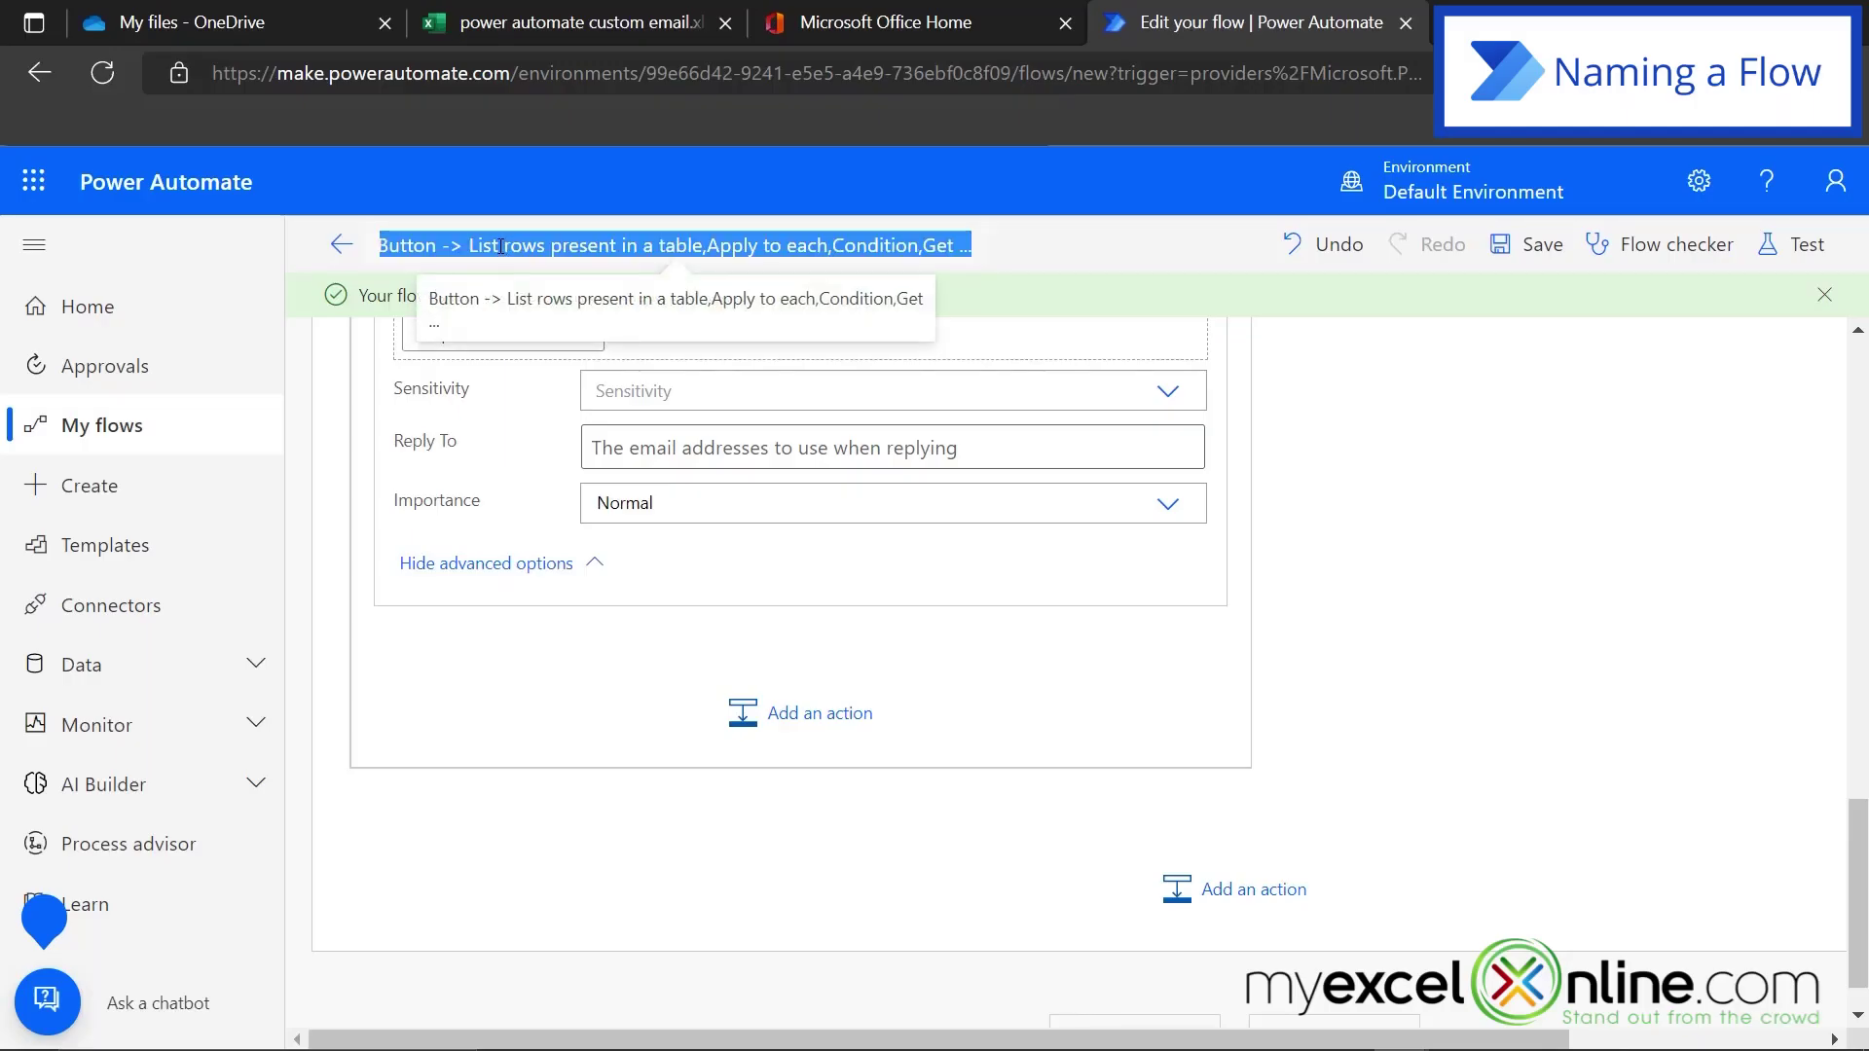
pyautogui.write('Send')
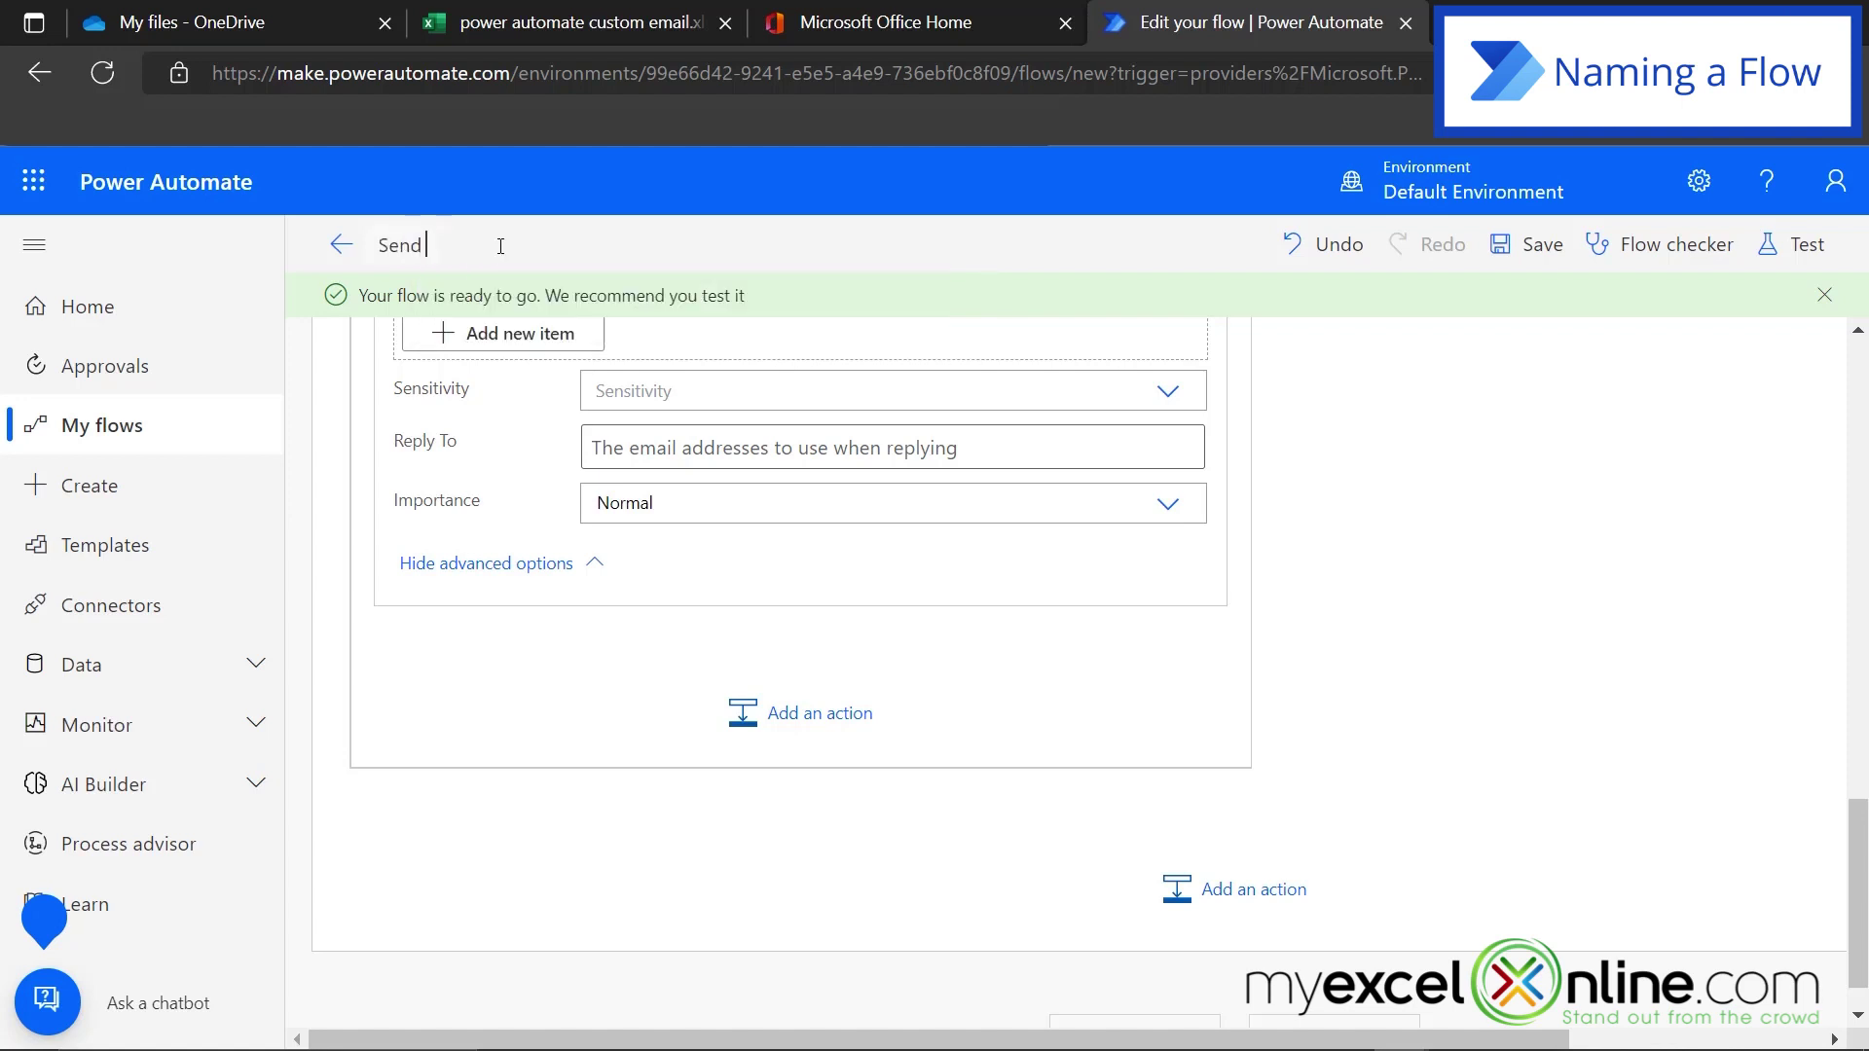
pyautogui.write(' Honors We')
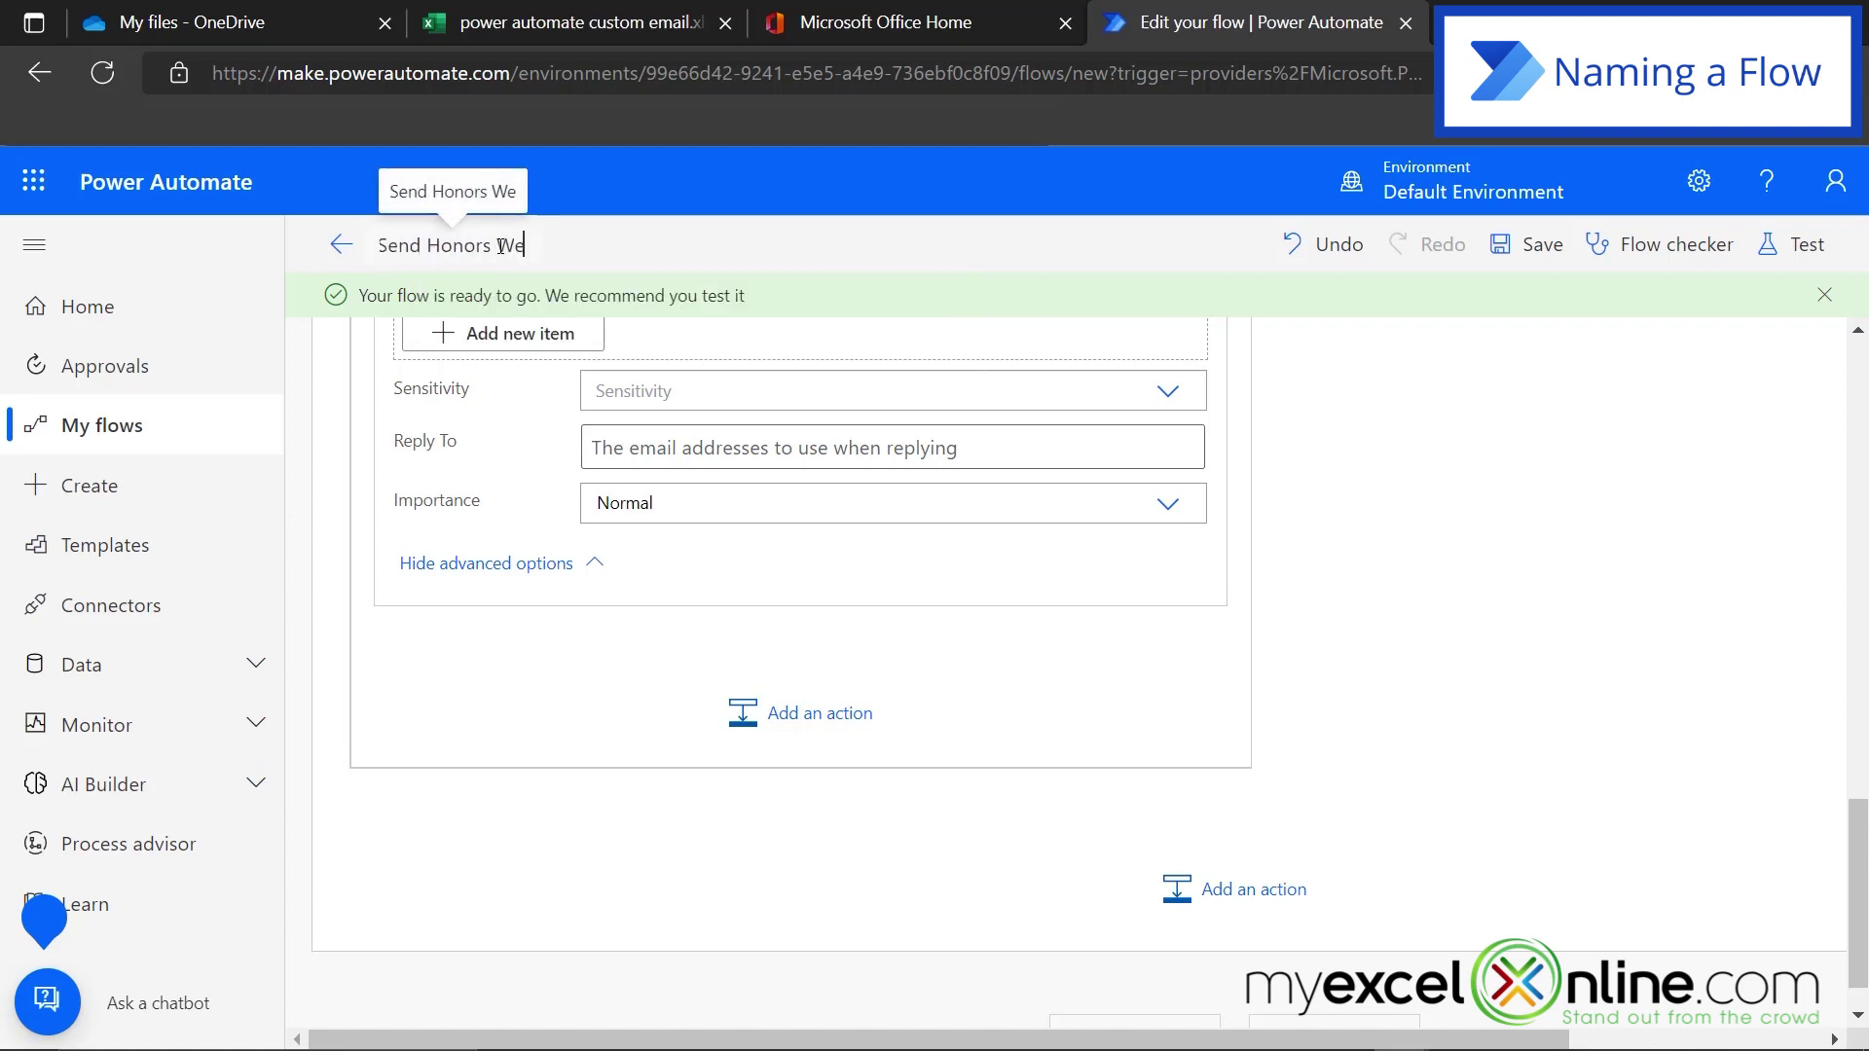
pyautogui.write('lcome To Sytudents With As')
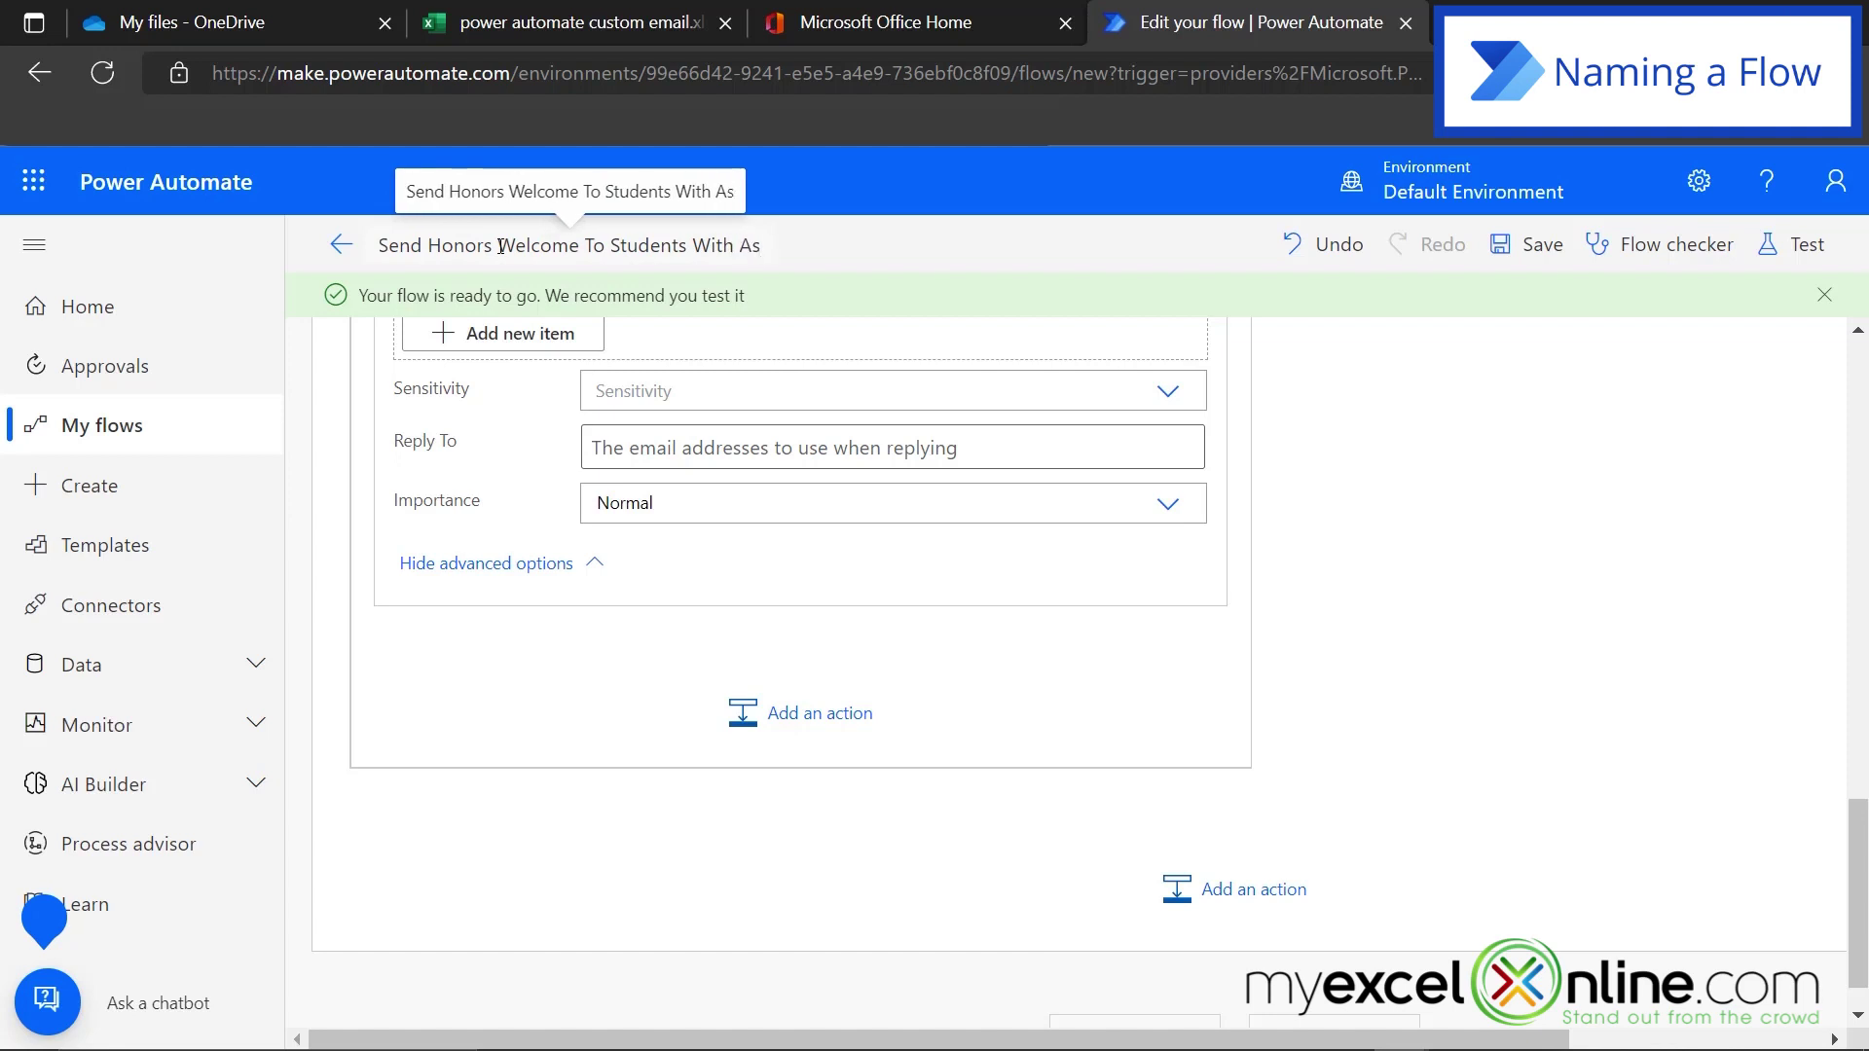
pyautogui.click(959, 896)
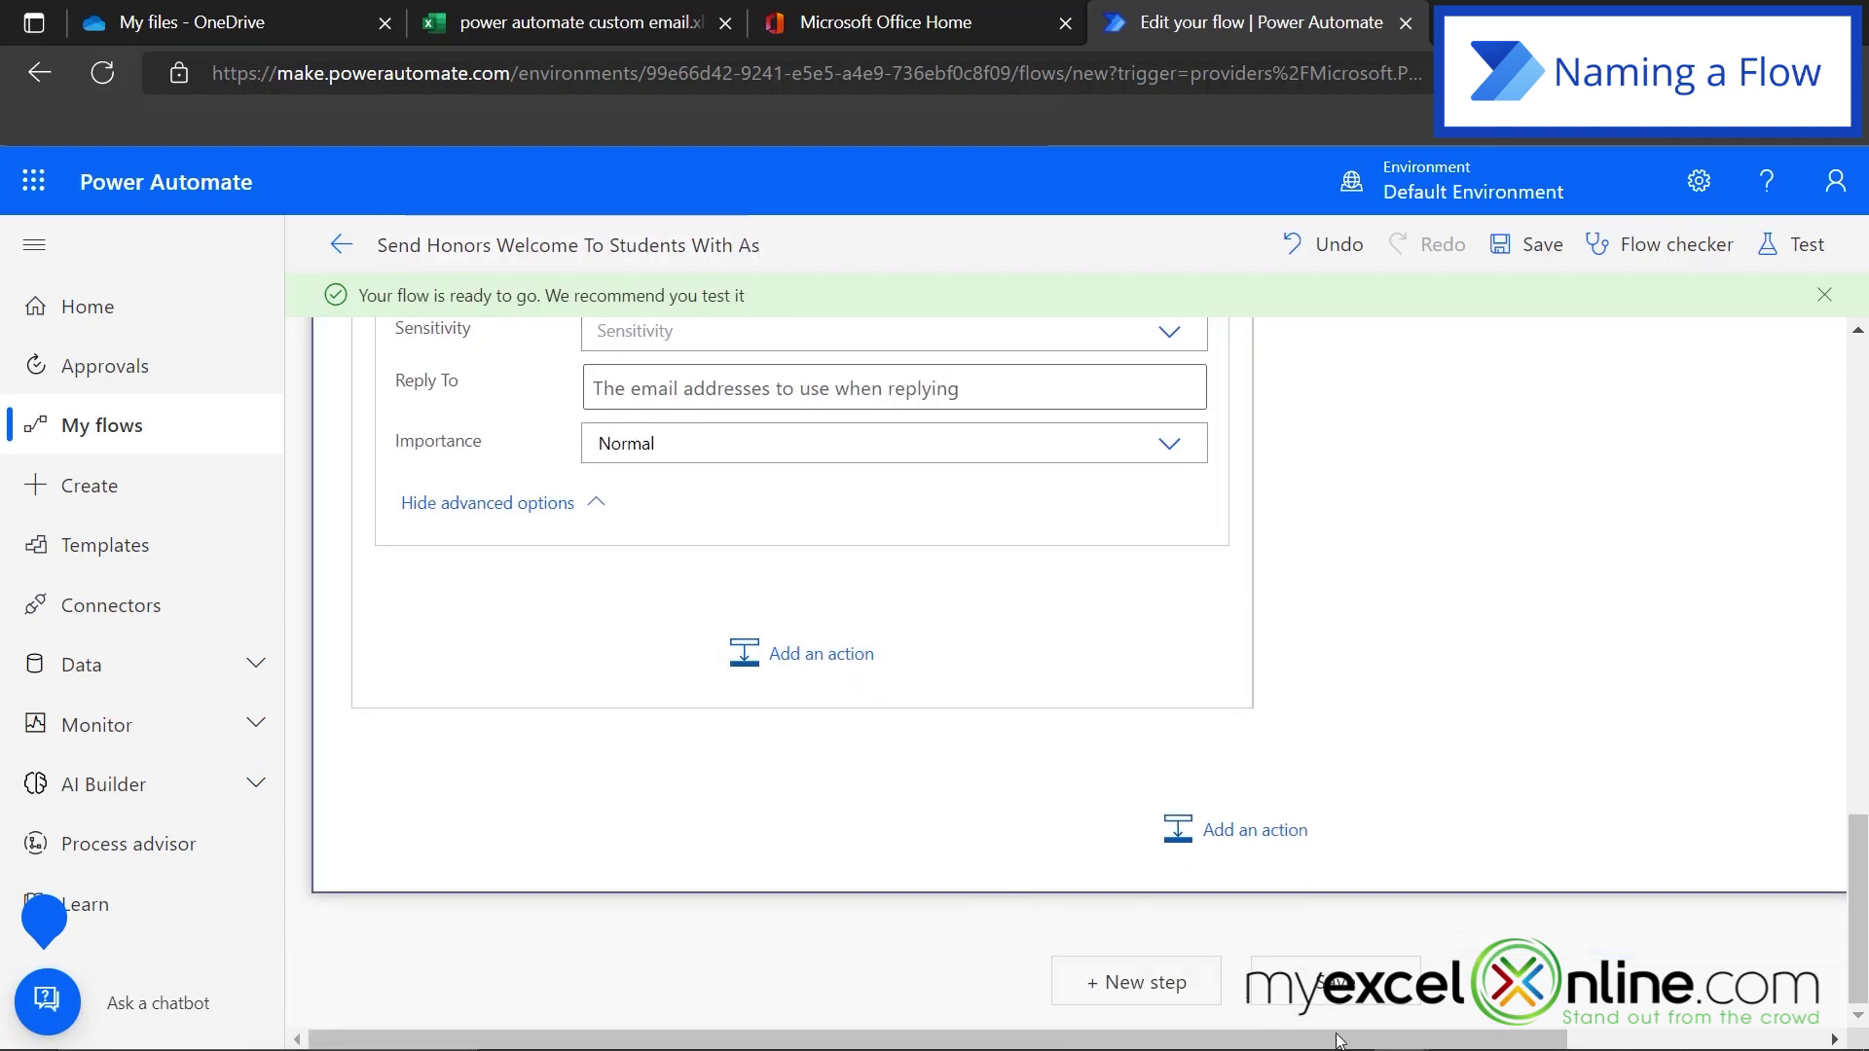
pyautogui.hotkey('ctrl', 's')
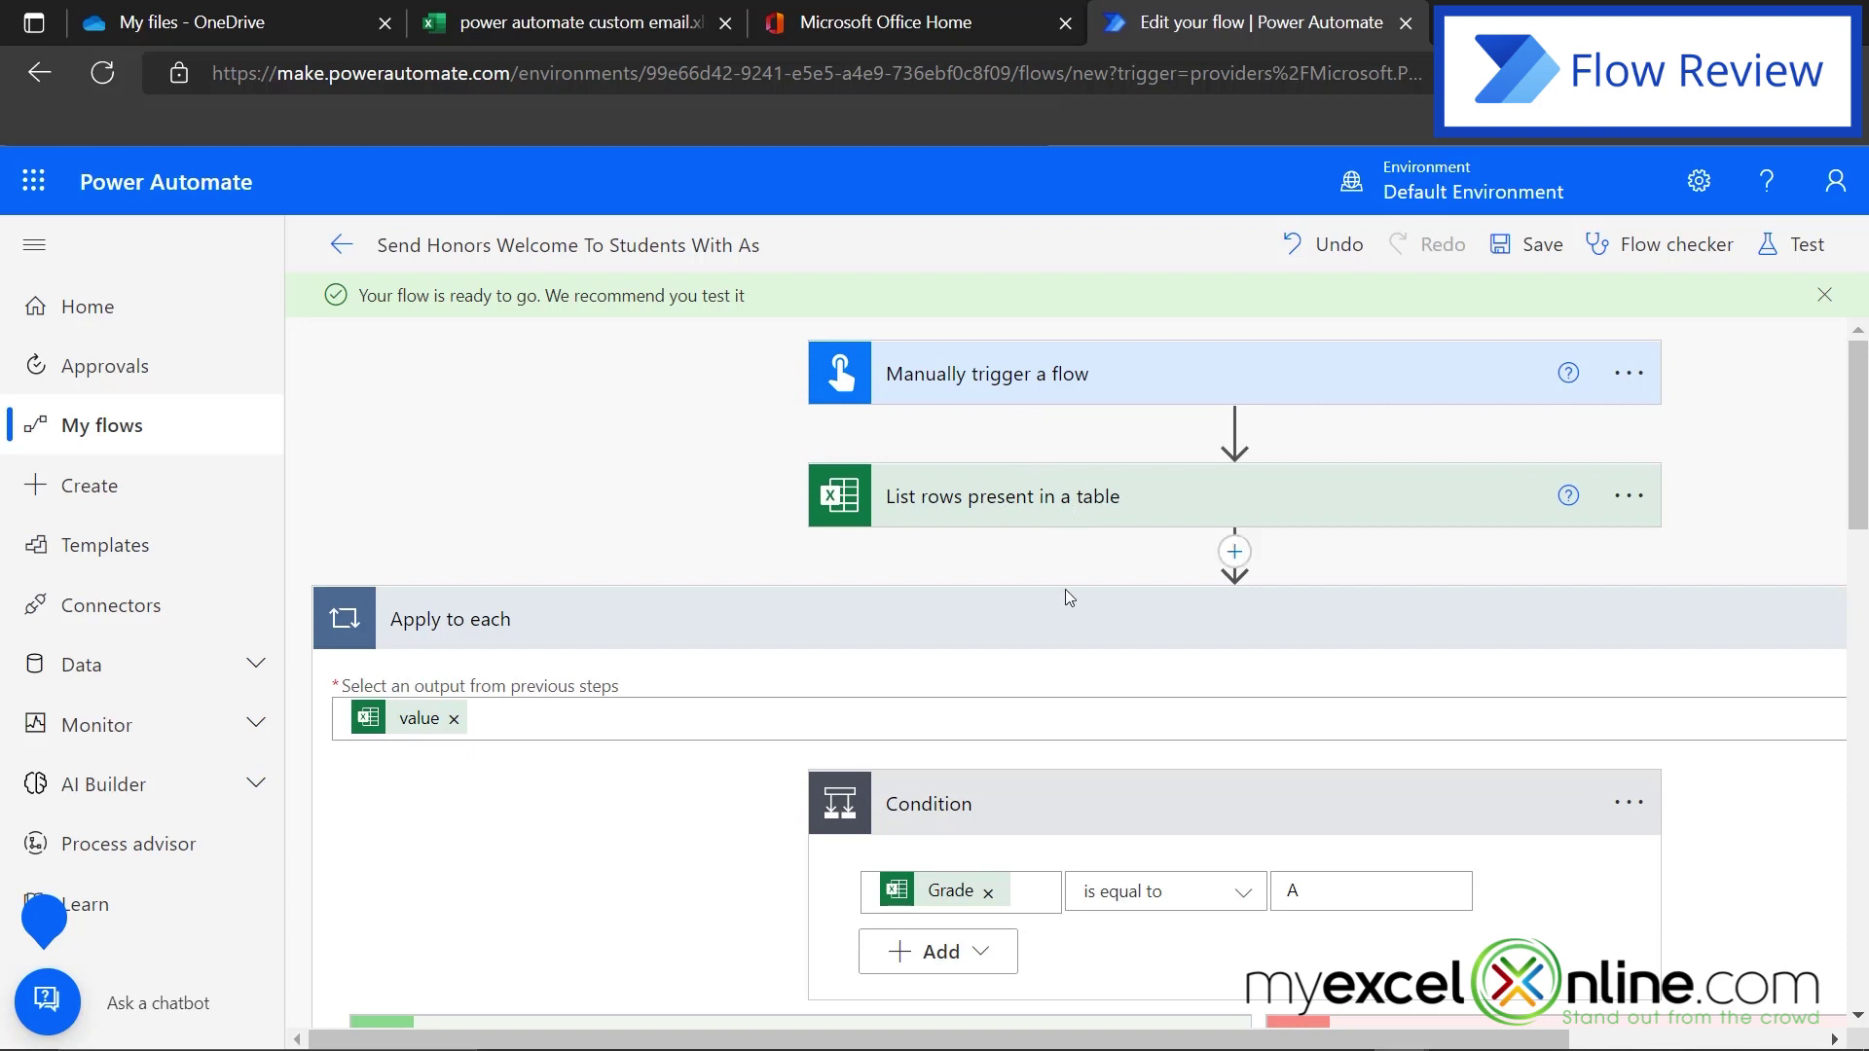
# Scroll through the flow designer to review every step from the trigger to the email action.
pyautogui.scroll(-2, 989, 577)
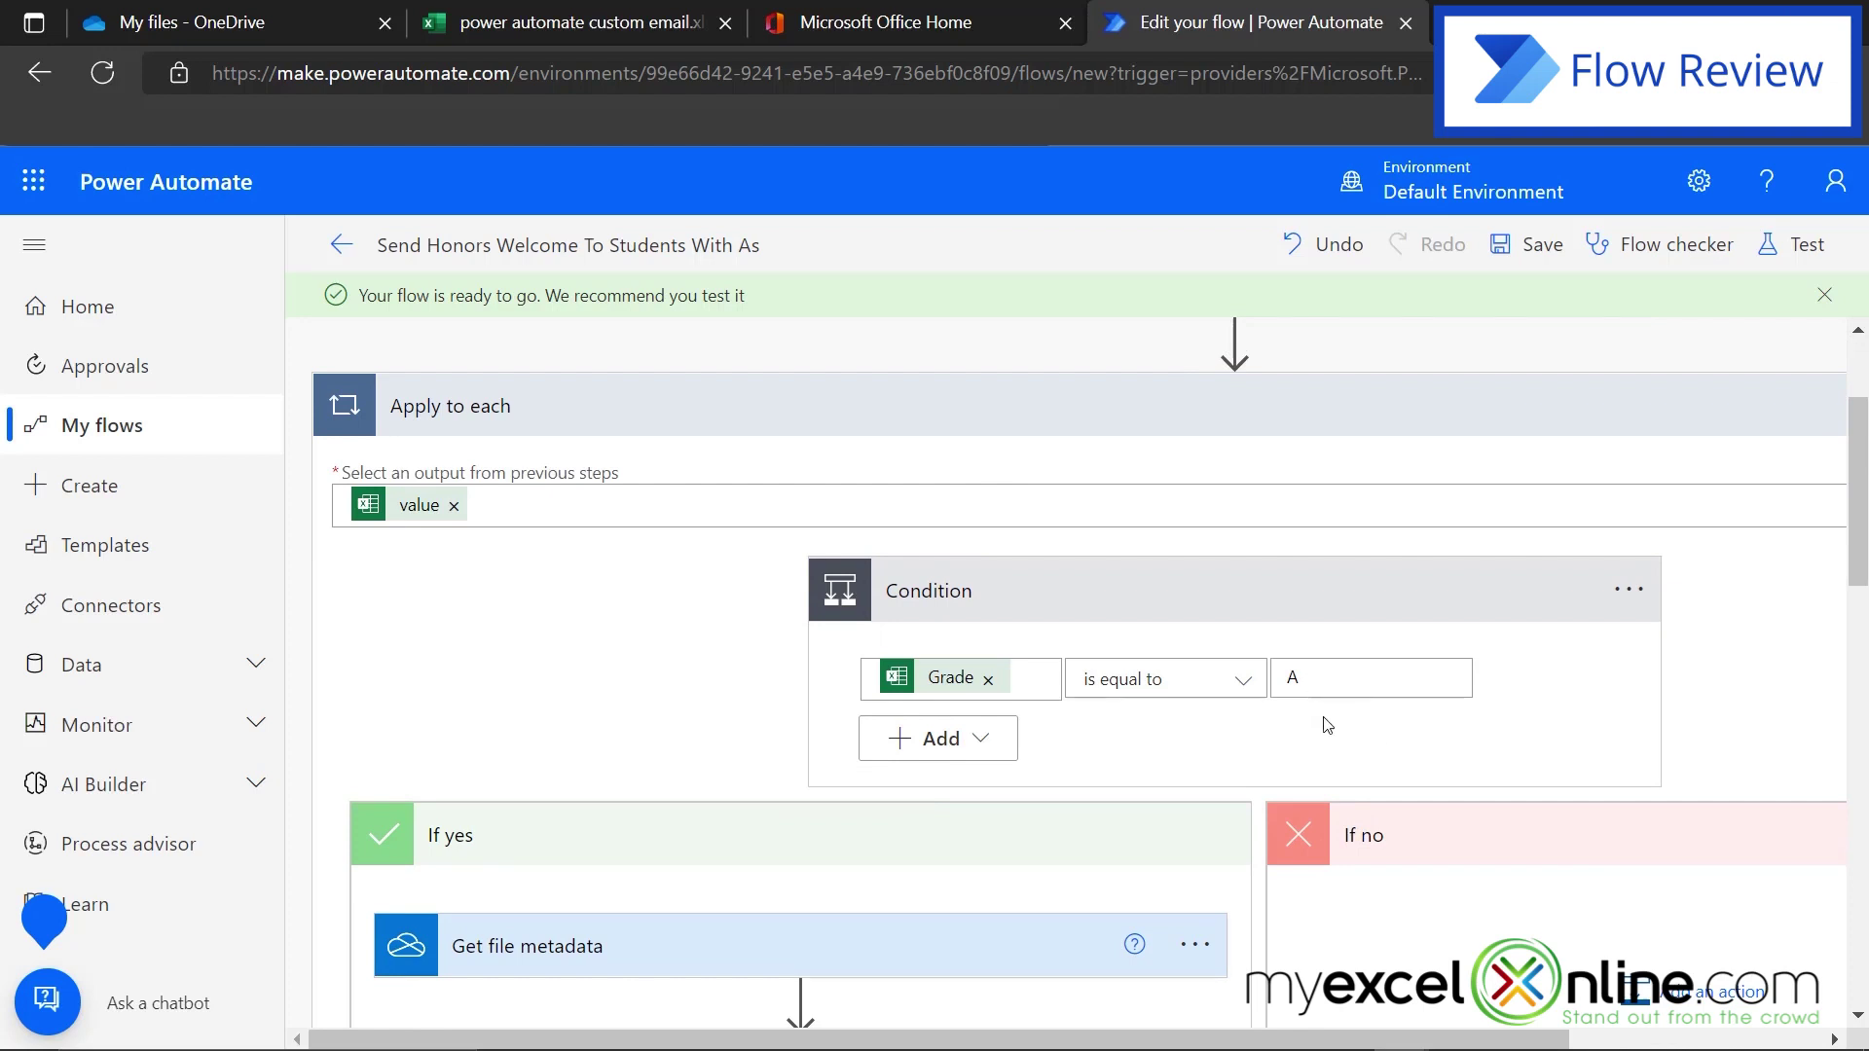
pyautogui.scroll(-1, 1207, 744)
pyautogui.scroll(-2, 1203, 747)
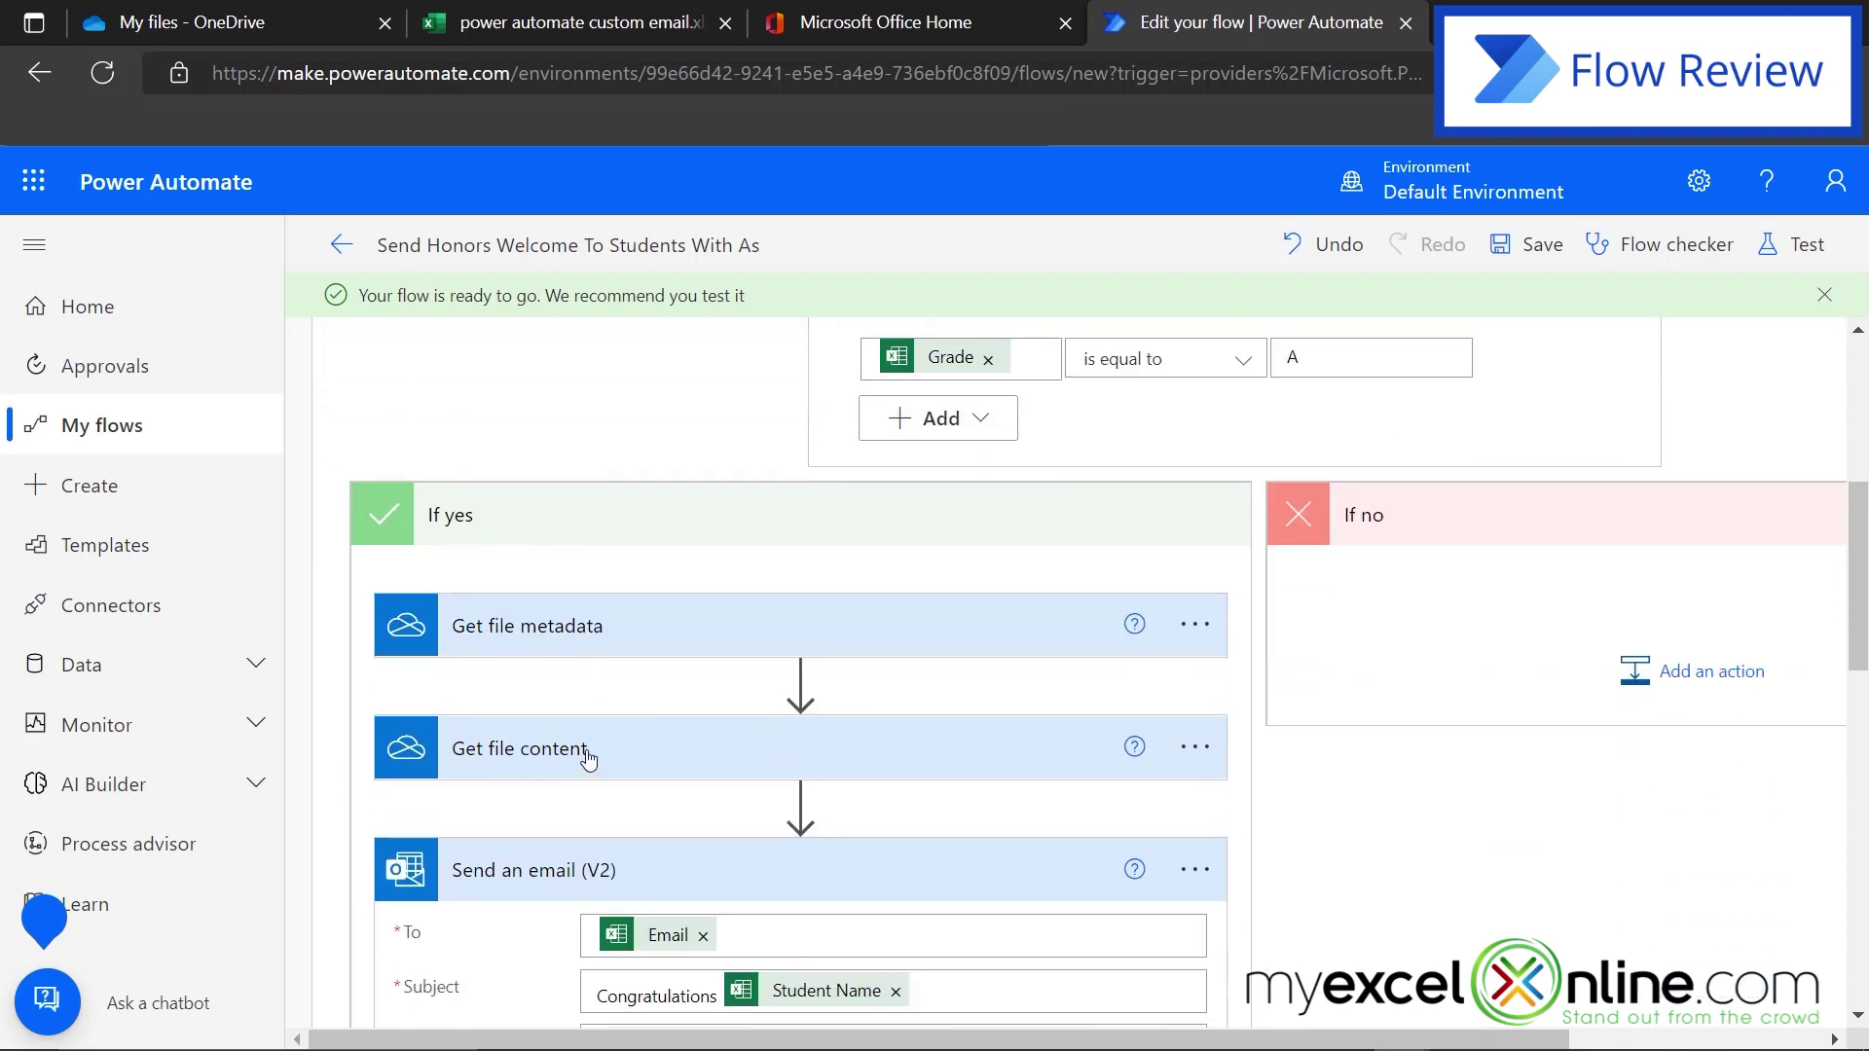
pyautogui.scroll(-1, 589, 759)
pyautogui.scroll(-1, 593, 760)
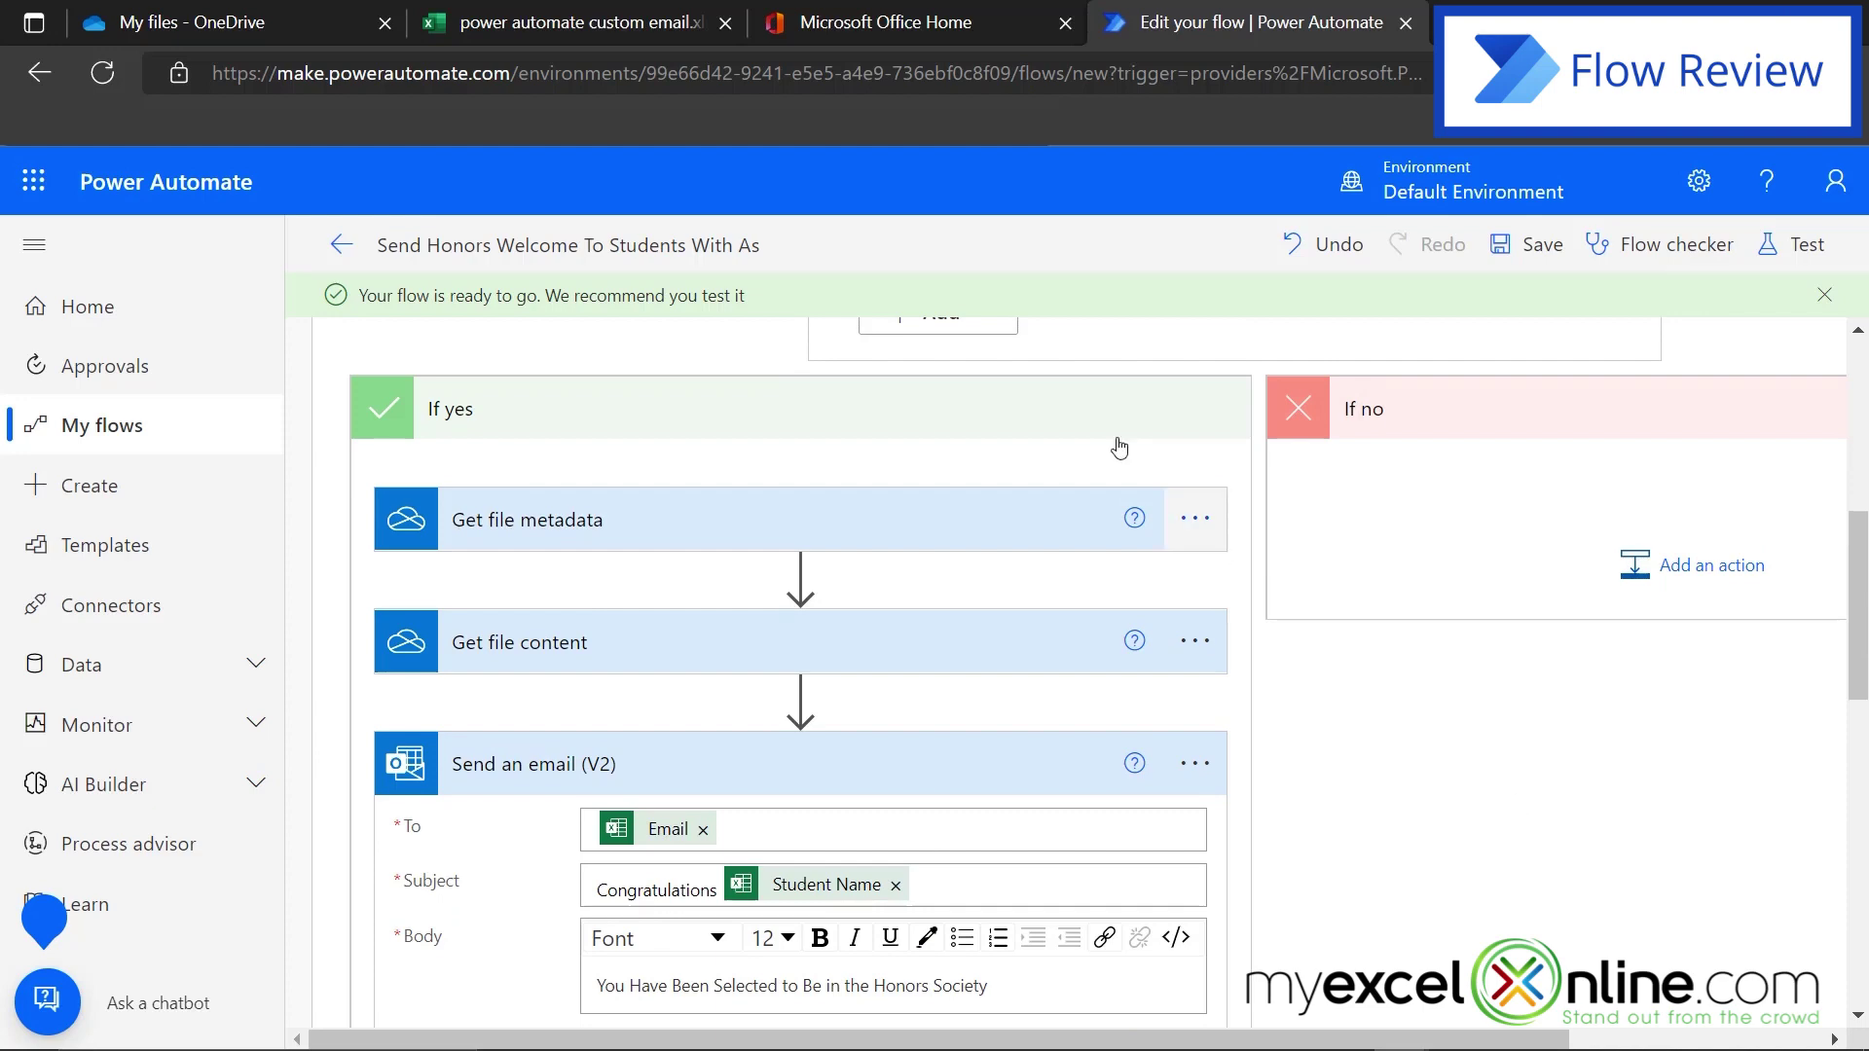
# In the grade spreadsheet, check the A grades in cells C2 and C5.
pyautogui.click(540, 26)
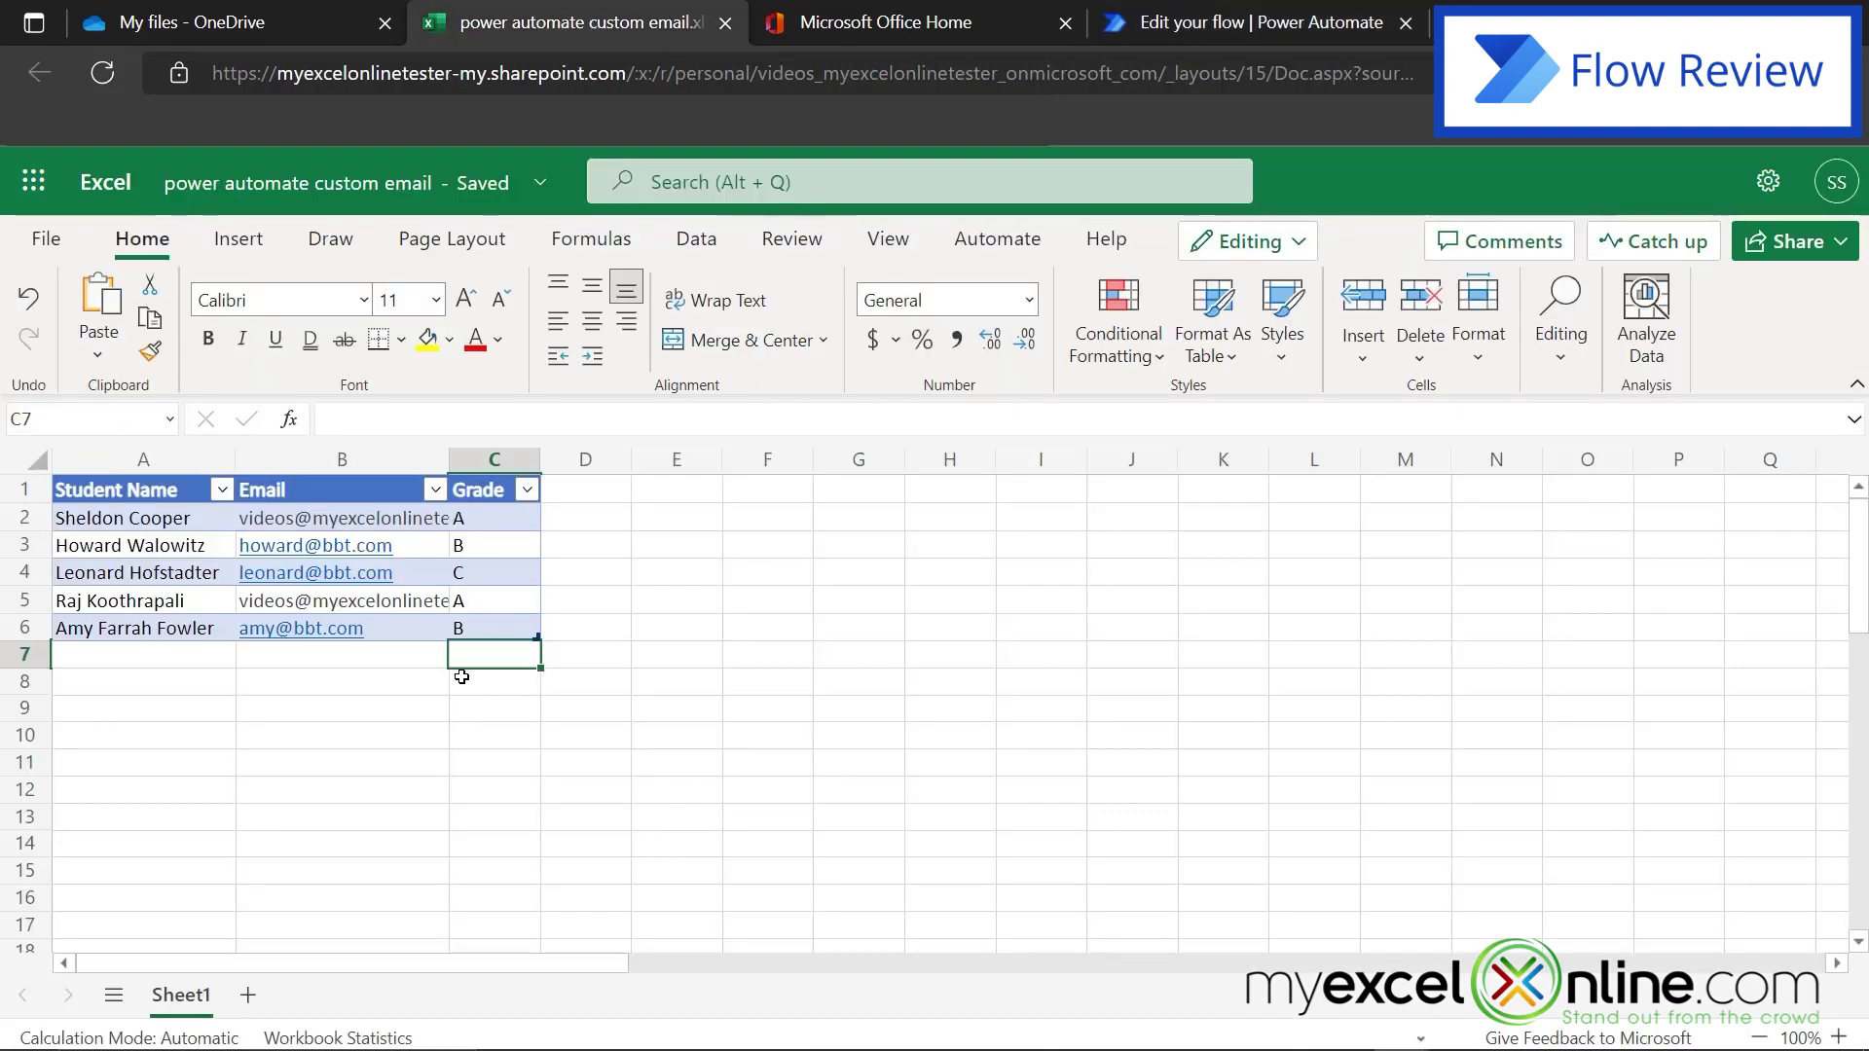
pyautogui.click(482, 517)
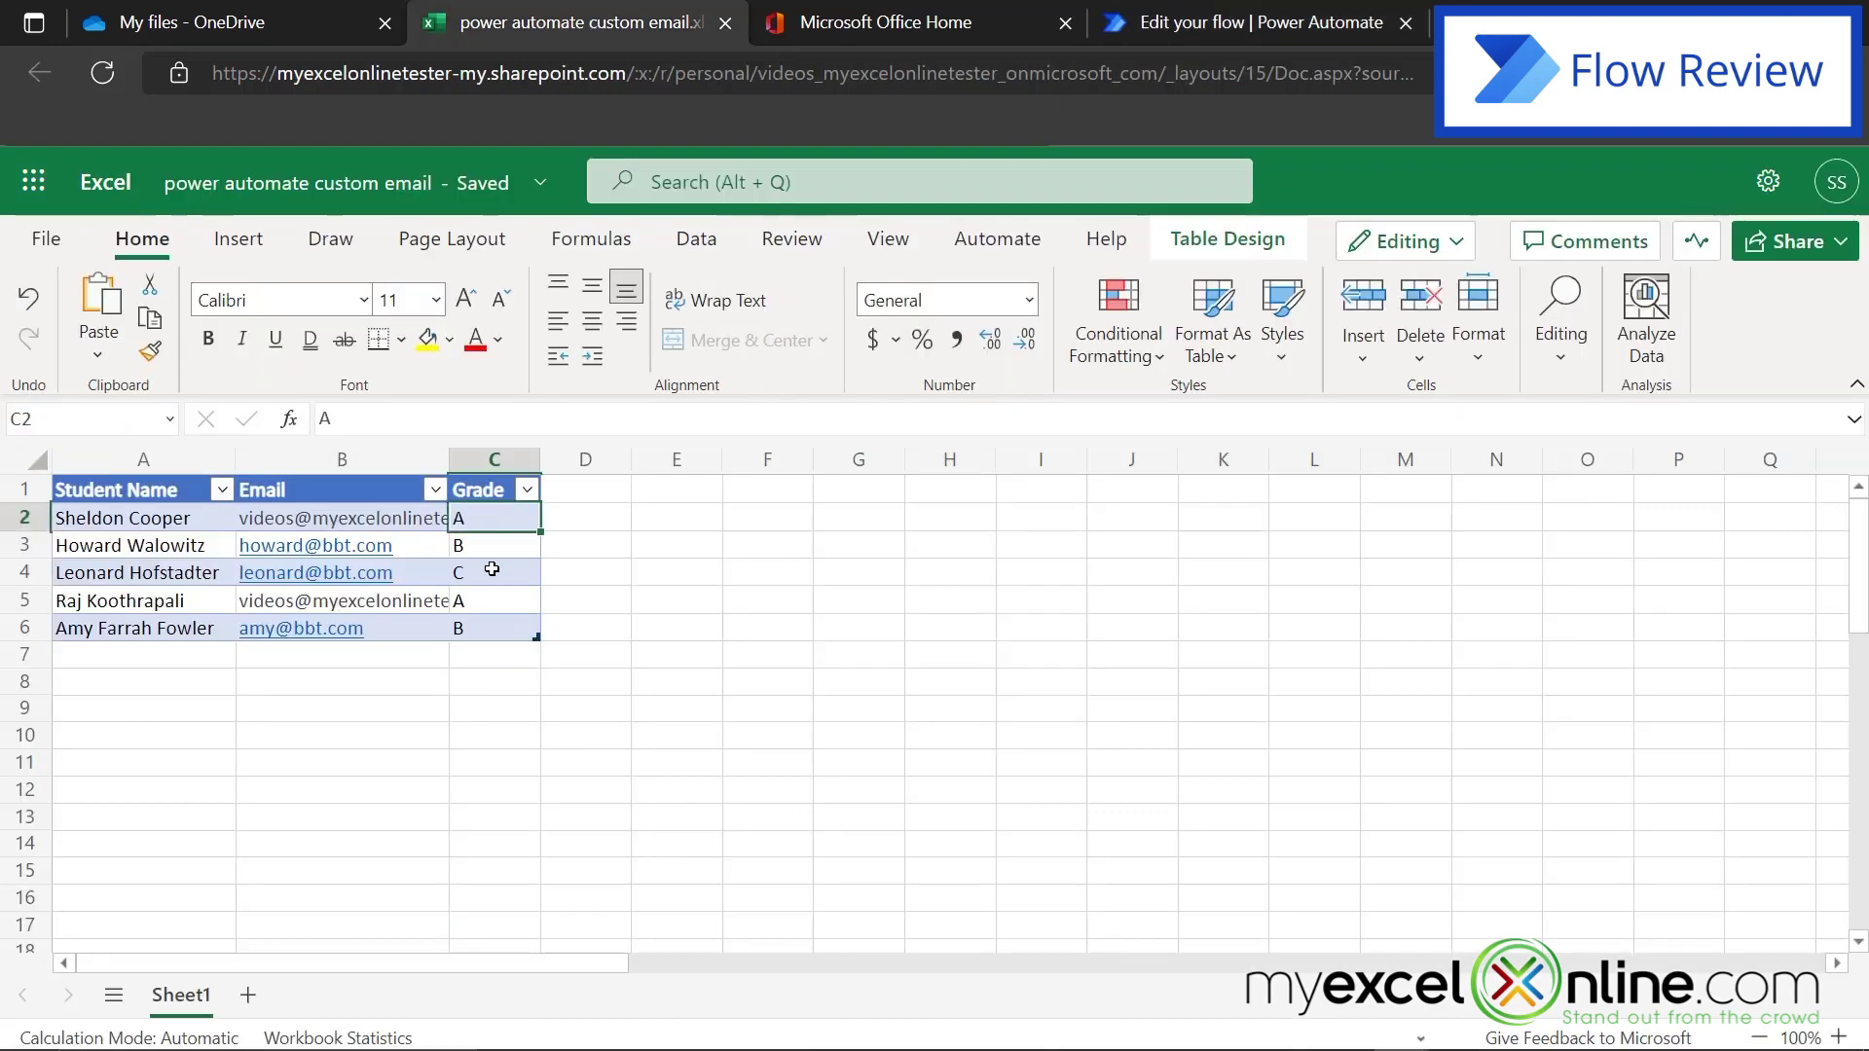
pyautogui.click(497, 601)
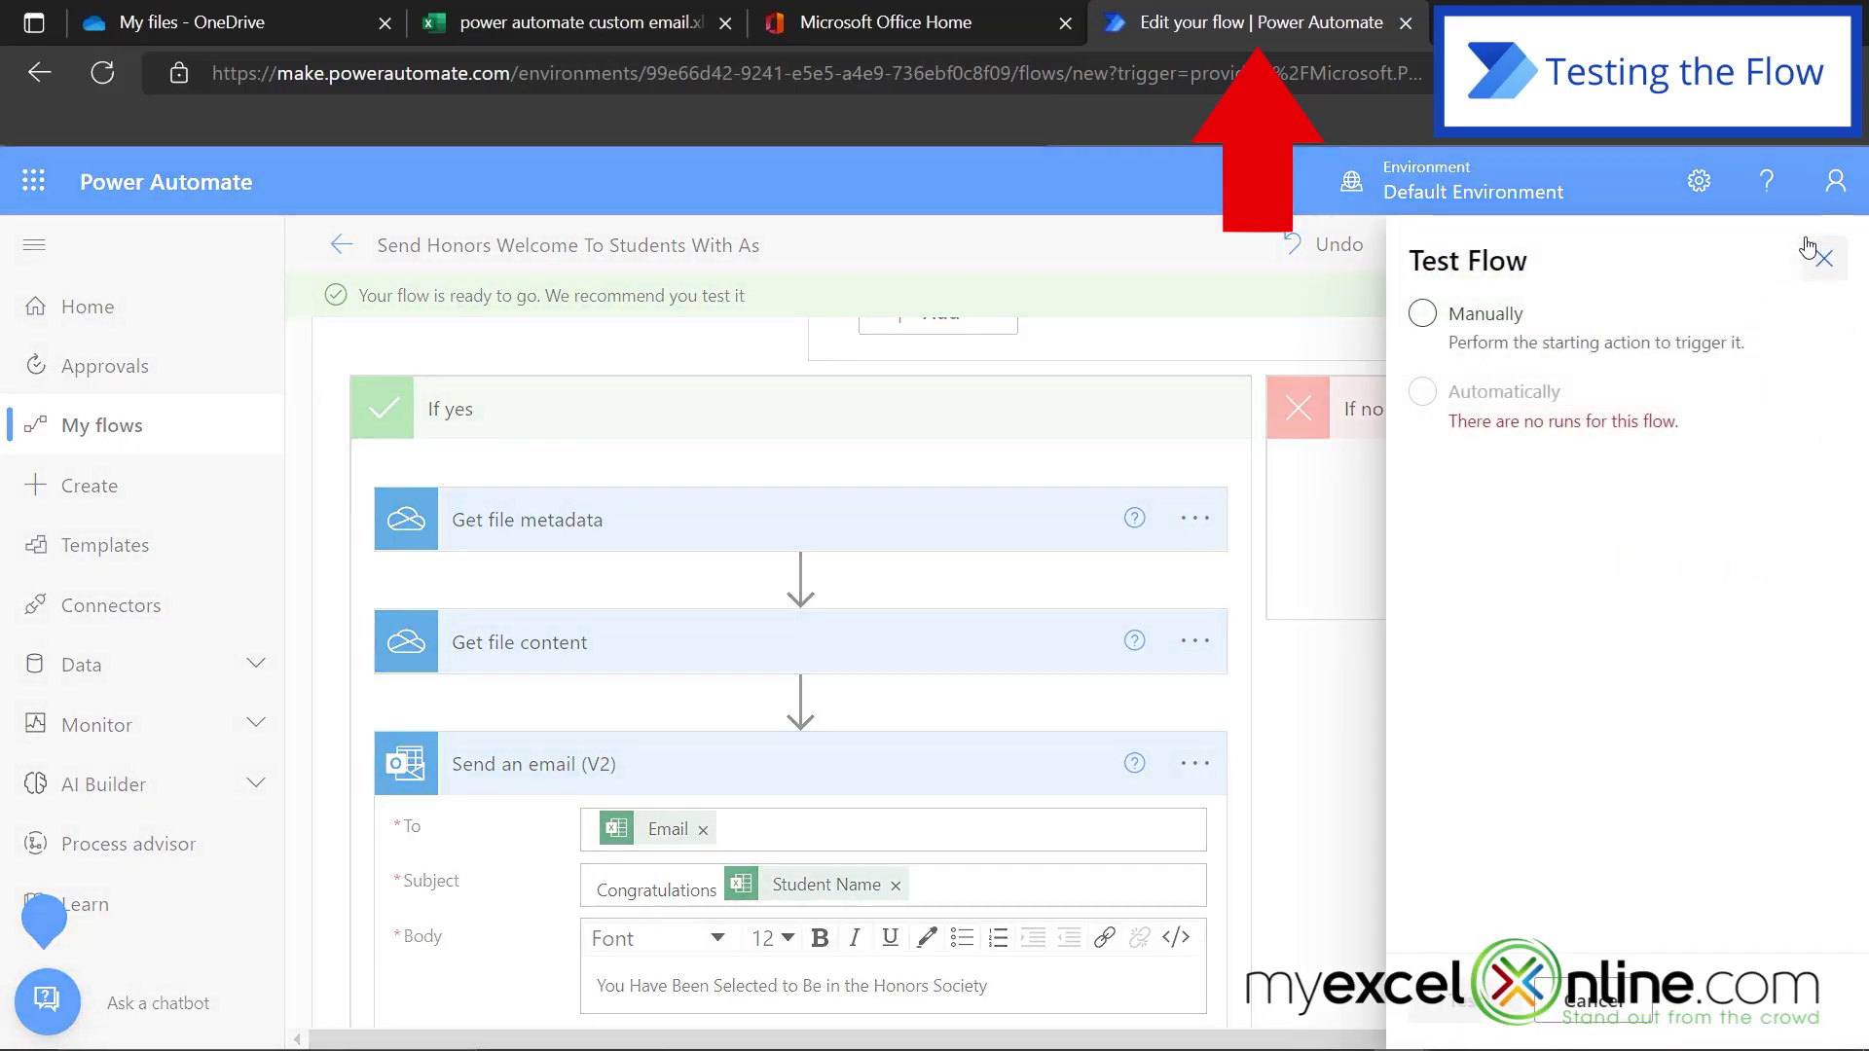
# Run a manual test of the flow with the signed-in connections and view its run history.
pyautogui.click(1423, 314)
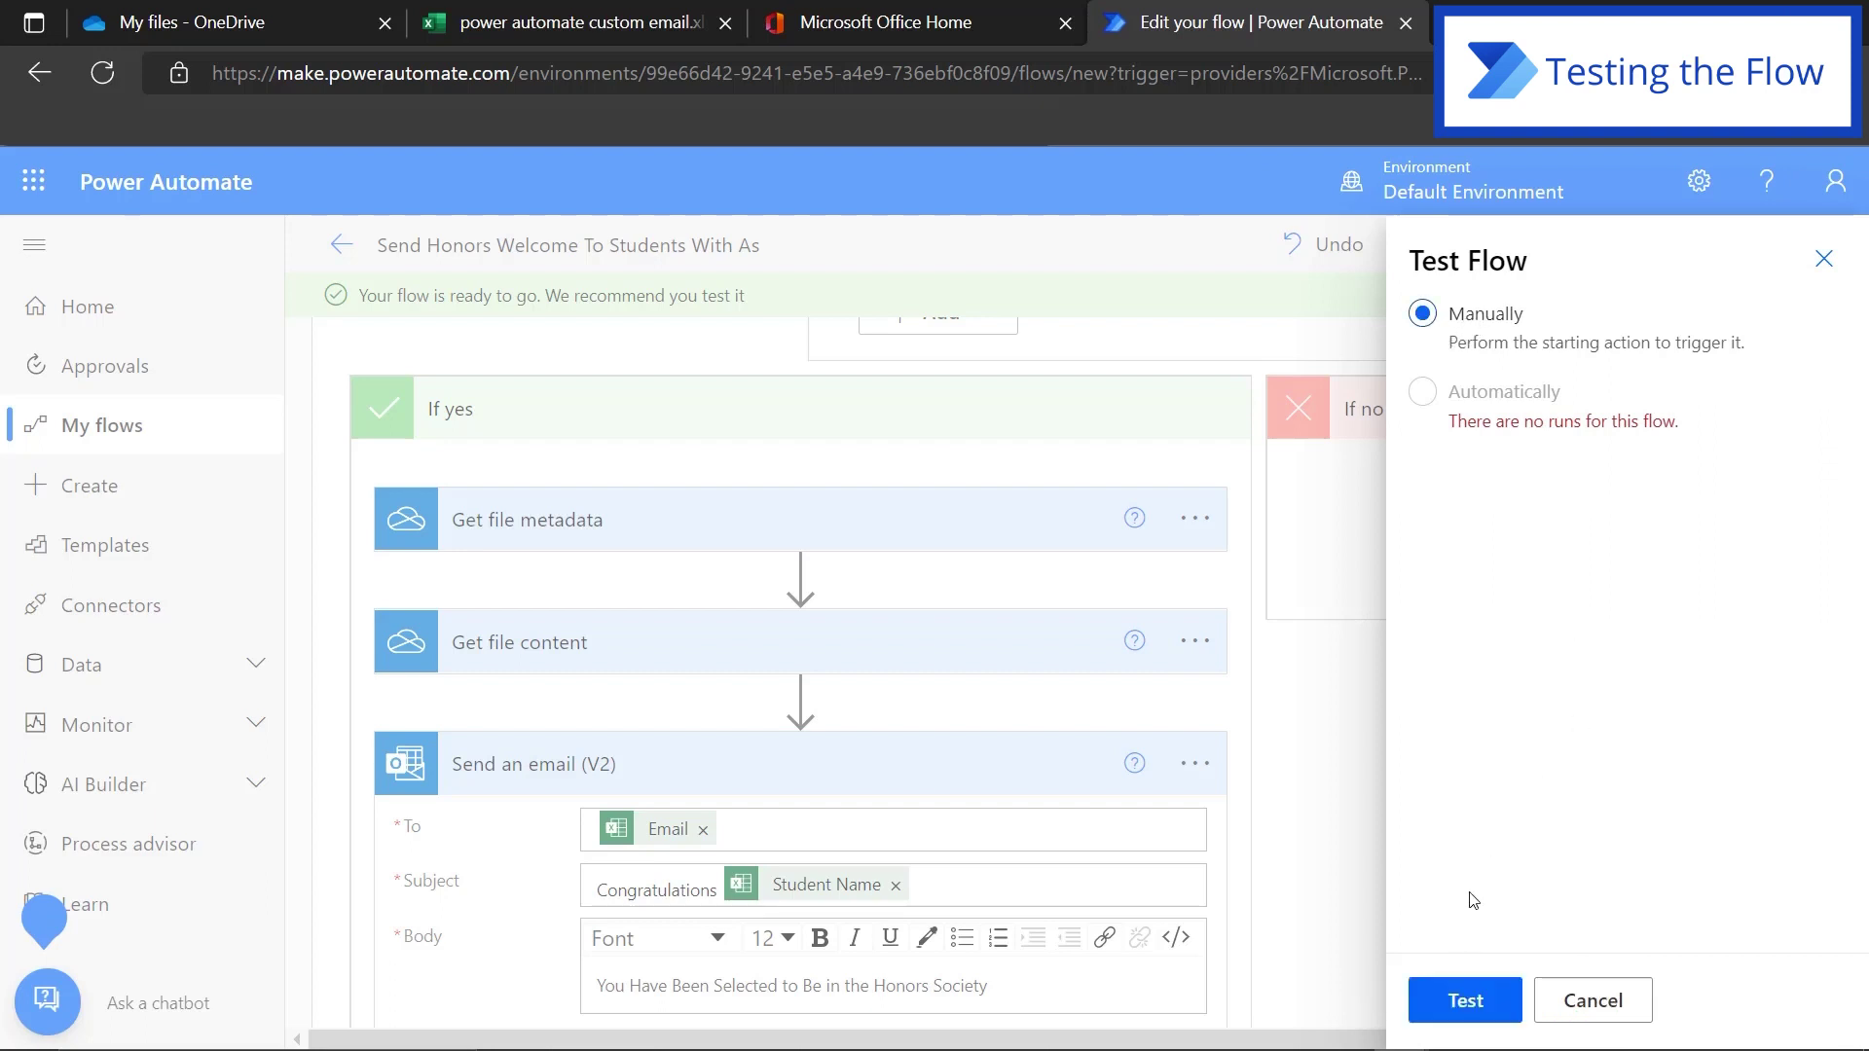
pyautogui.click(1452, 1002)
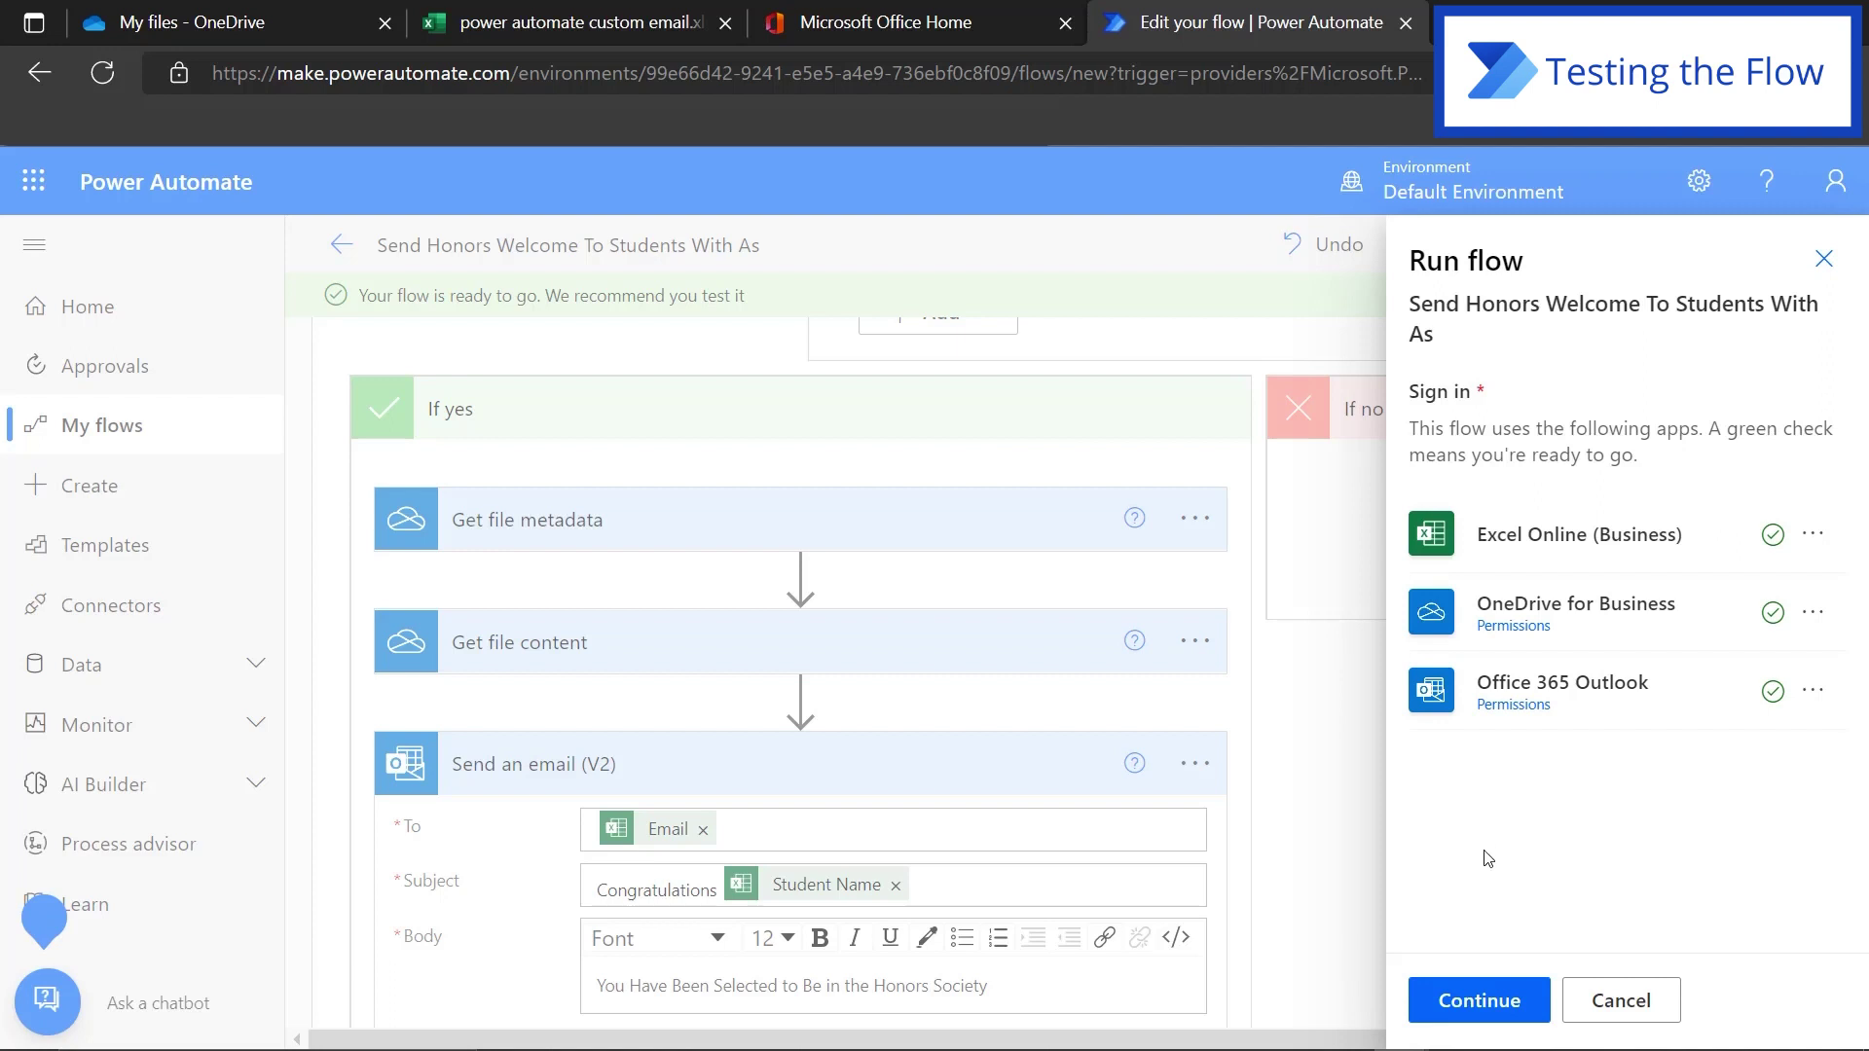
pyautogui.click(1460, 1012)
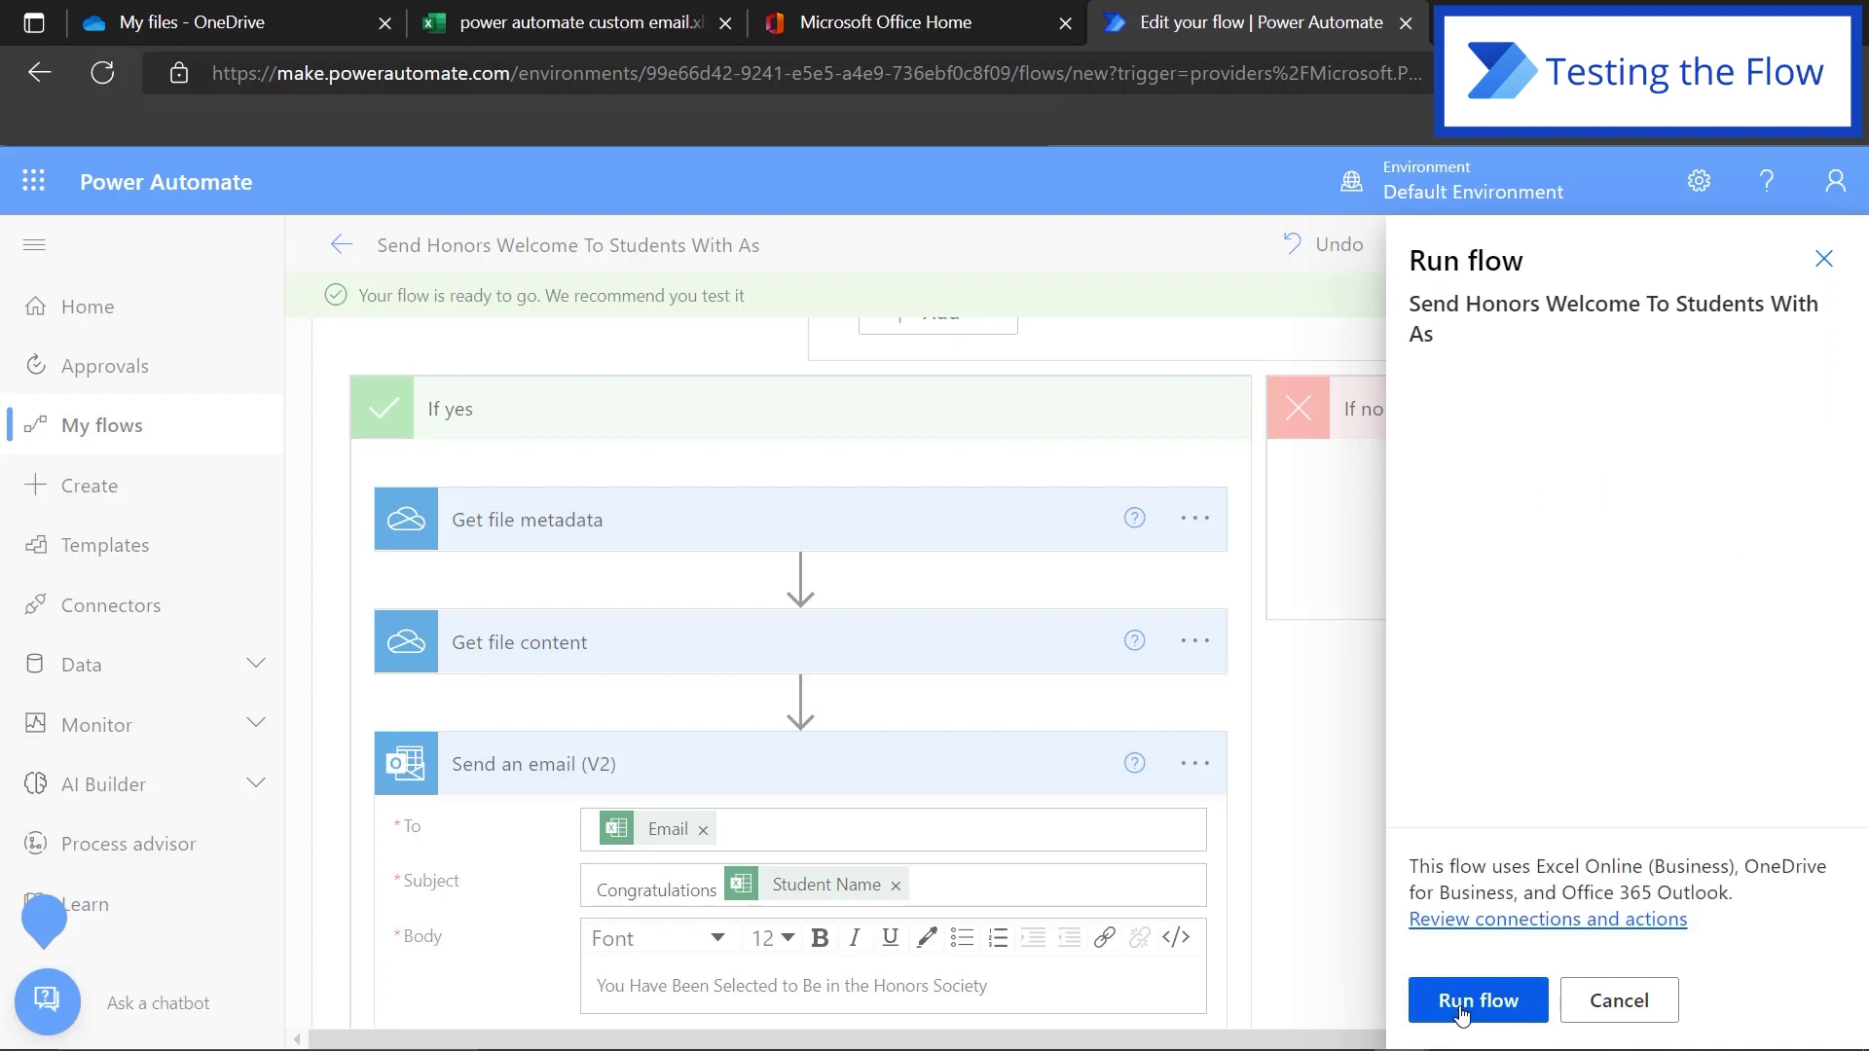
pyautogui.click(1461, 1011)
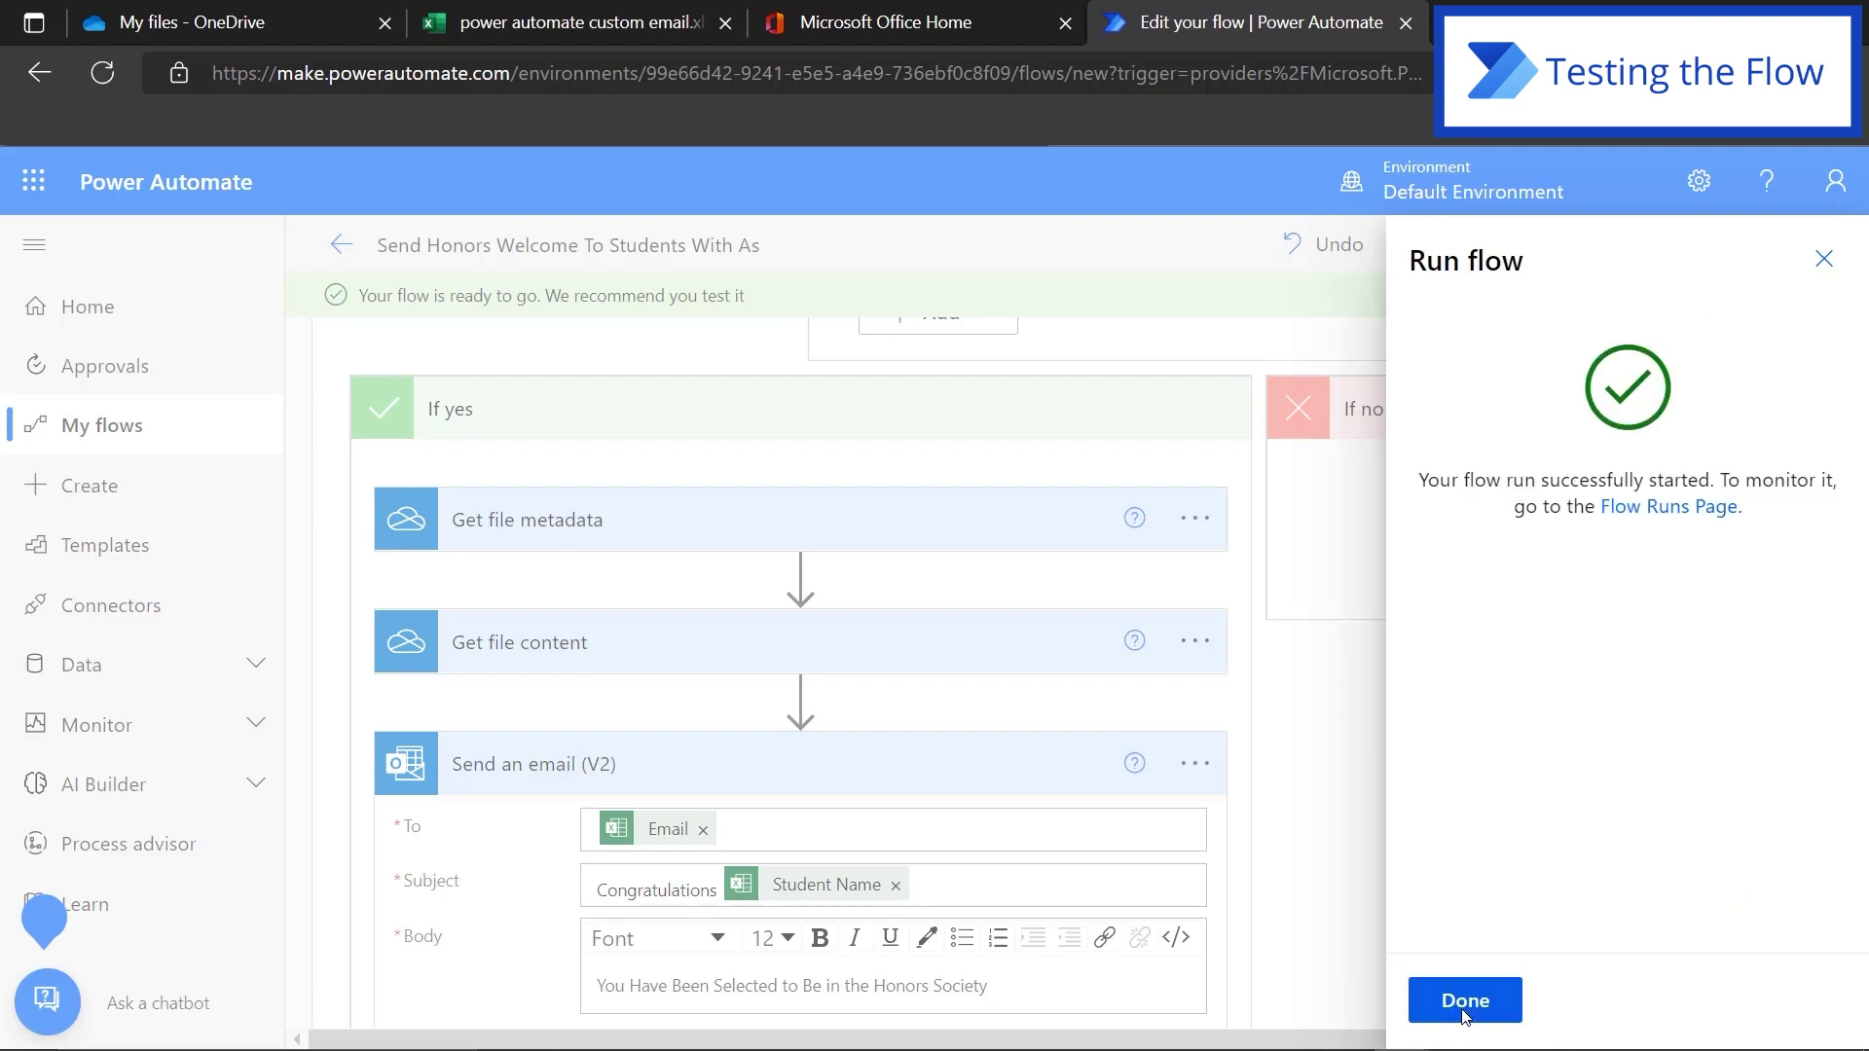
pyautogui.click(1463, 1012)
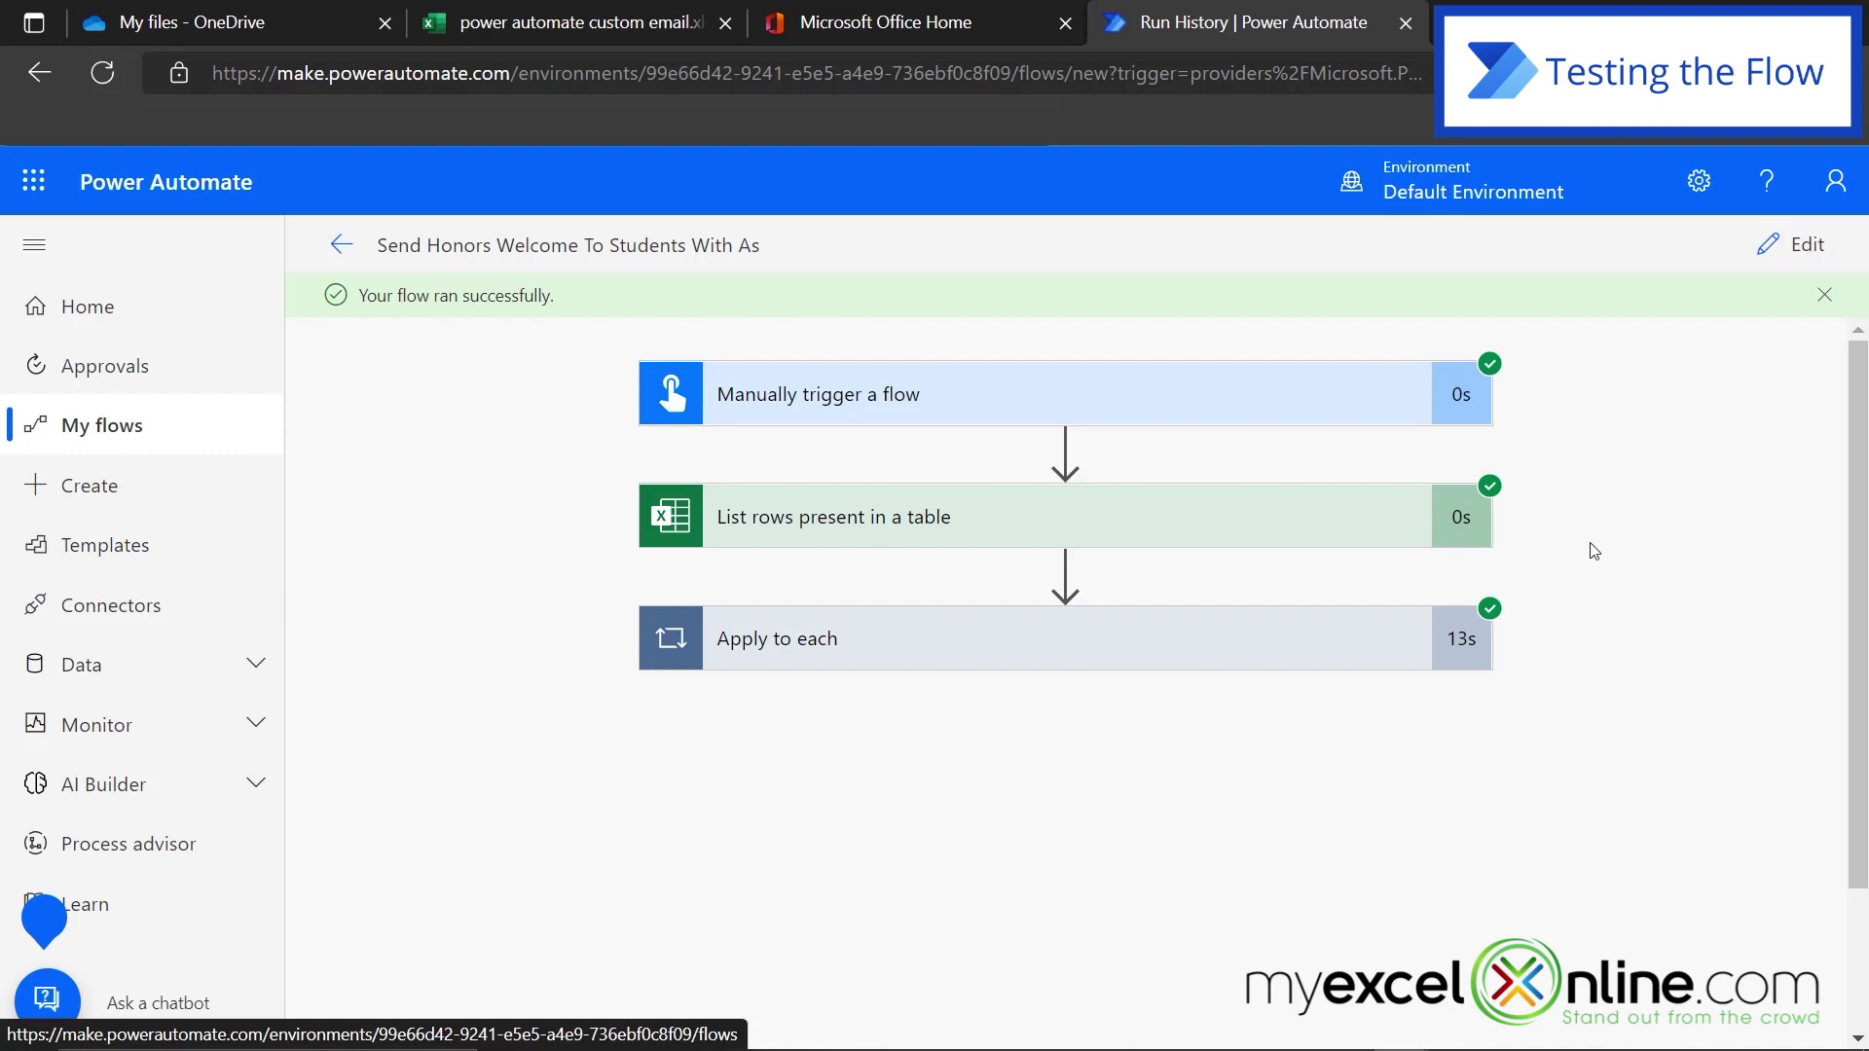
# Open Outlook from Office home and preview the Honor Society.pdf attached to a Congratulations email.
pyautogui.click(886, 22)
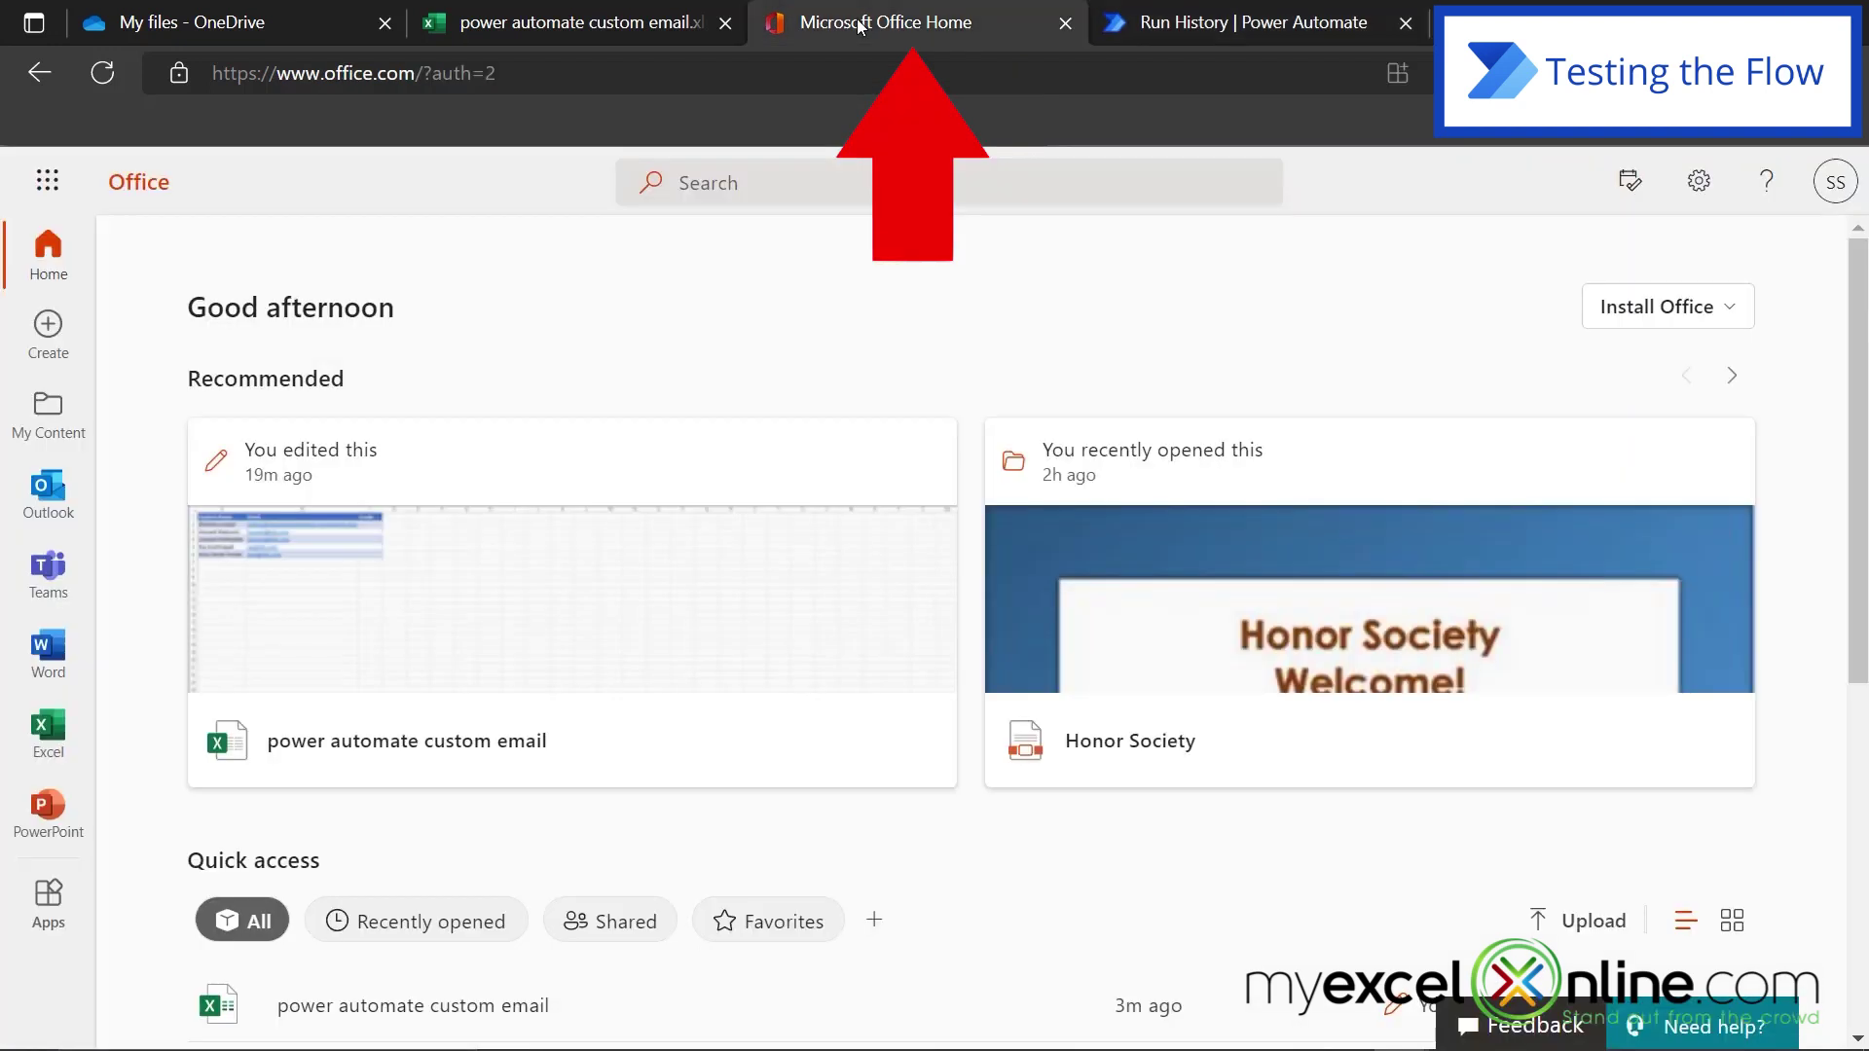
pyautogui.click(20, 514)
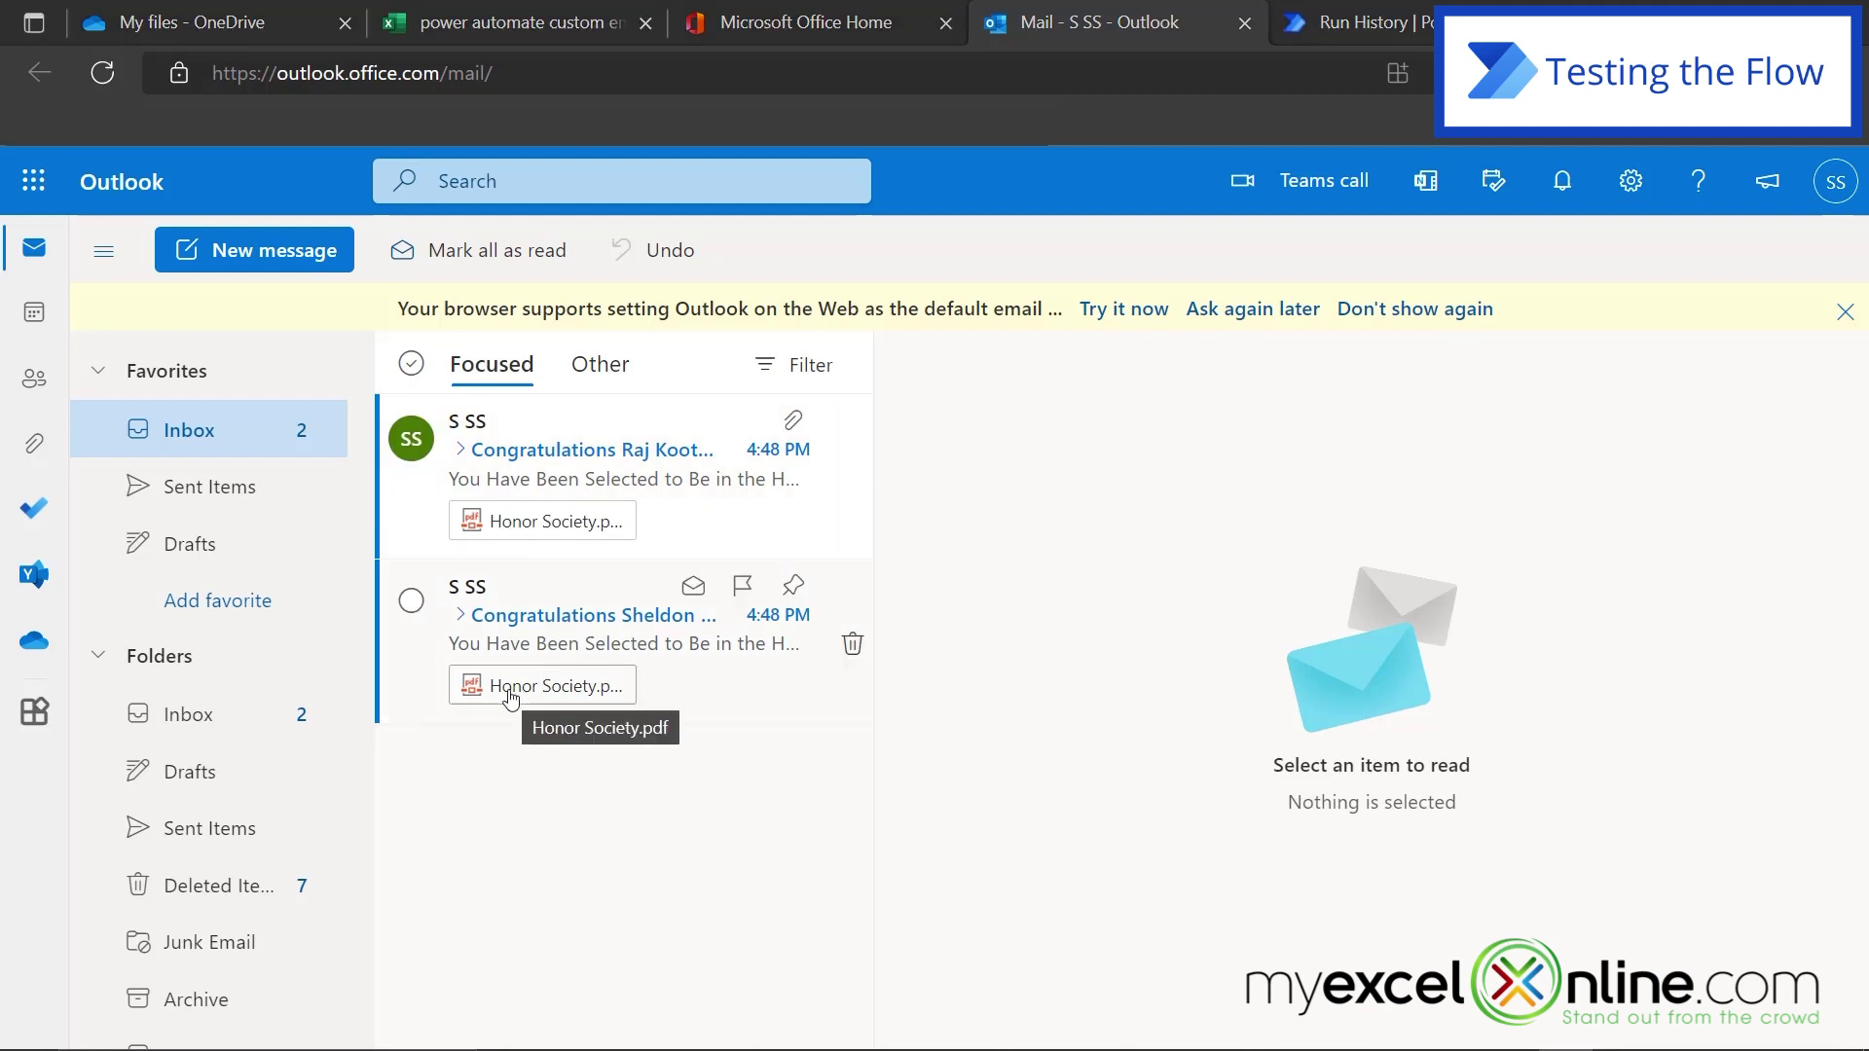
pyautogui.click(511, 697)
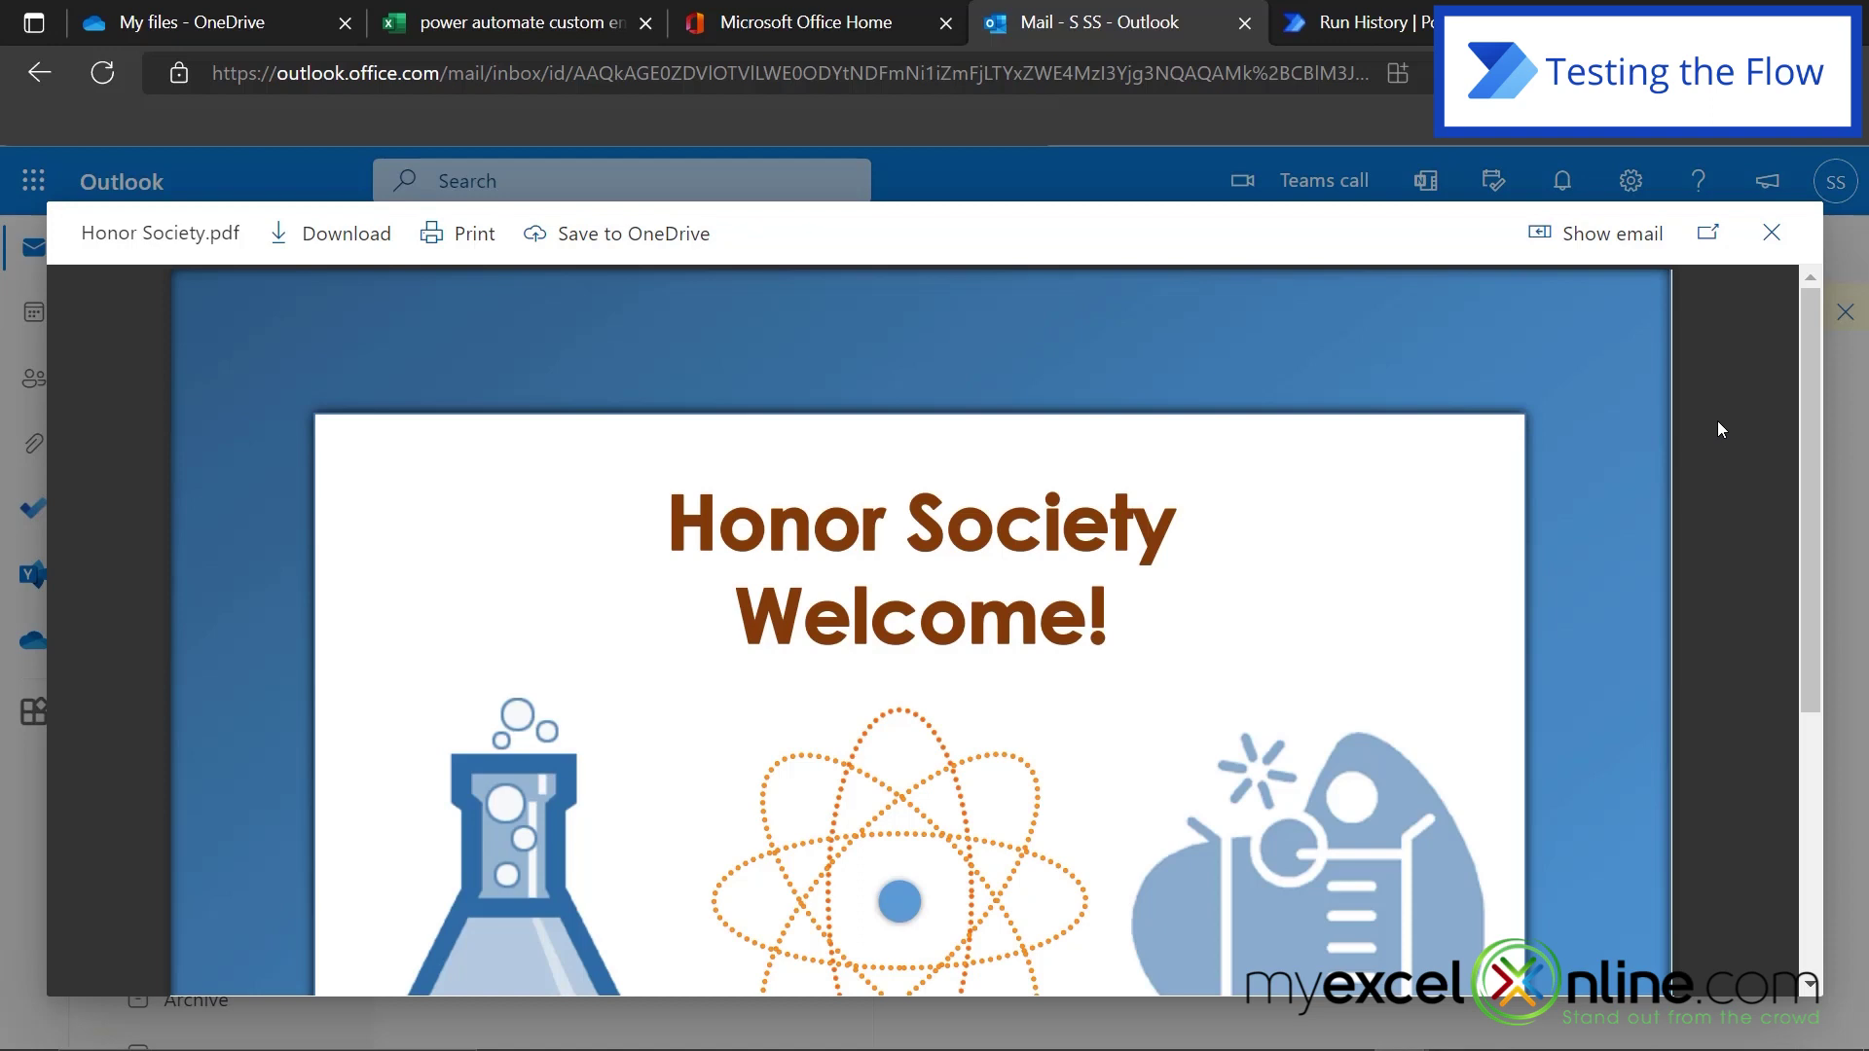
pyautogui.click(1771, 232)
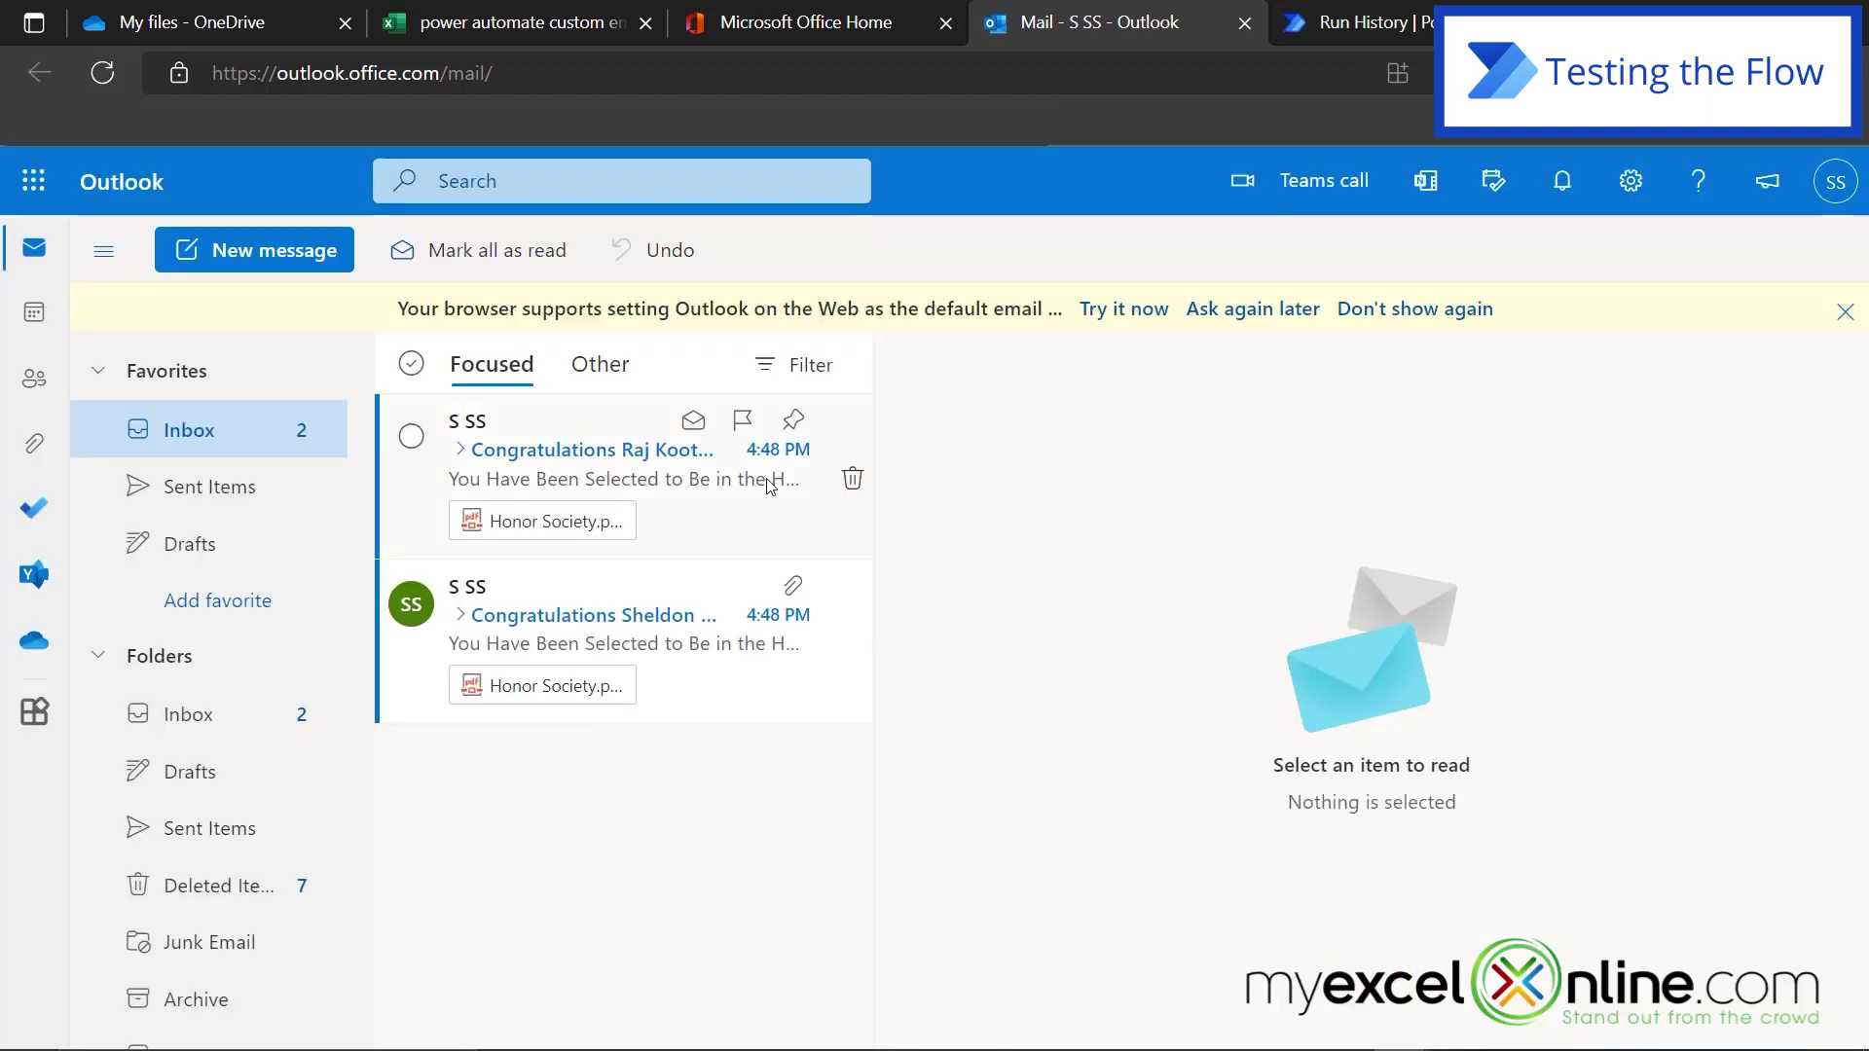
# Return to the Excel Students table and select the first grade in cell C2.
pyautogui.click(517, 20)
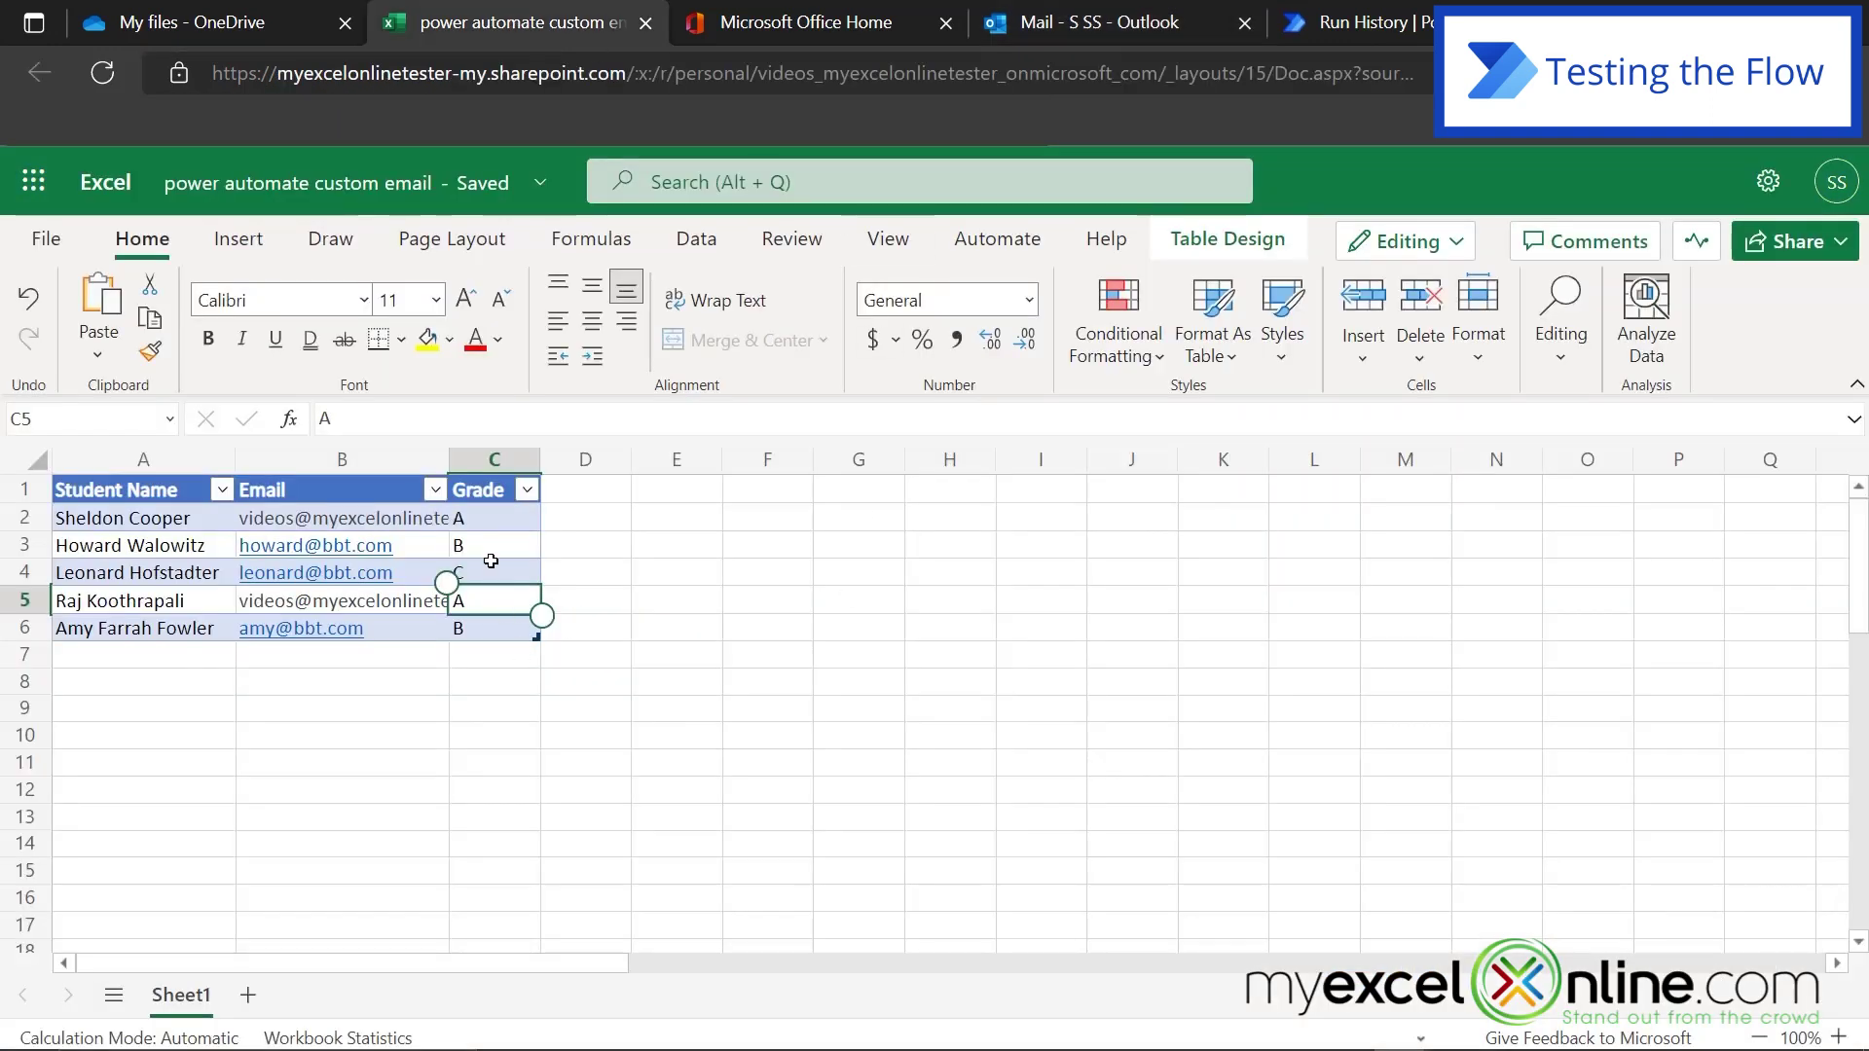
pyautogui.click(472, 519)
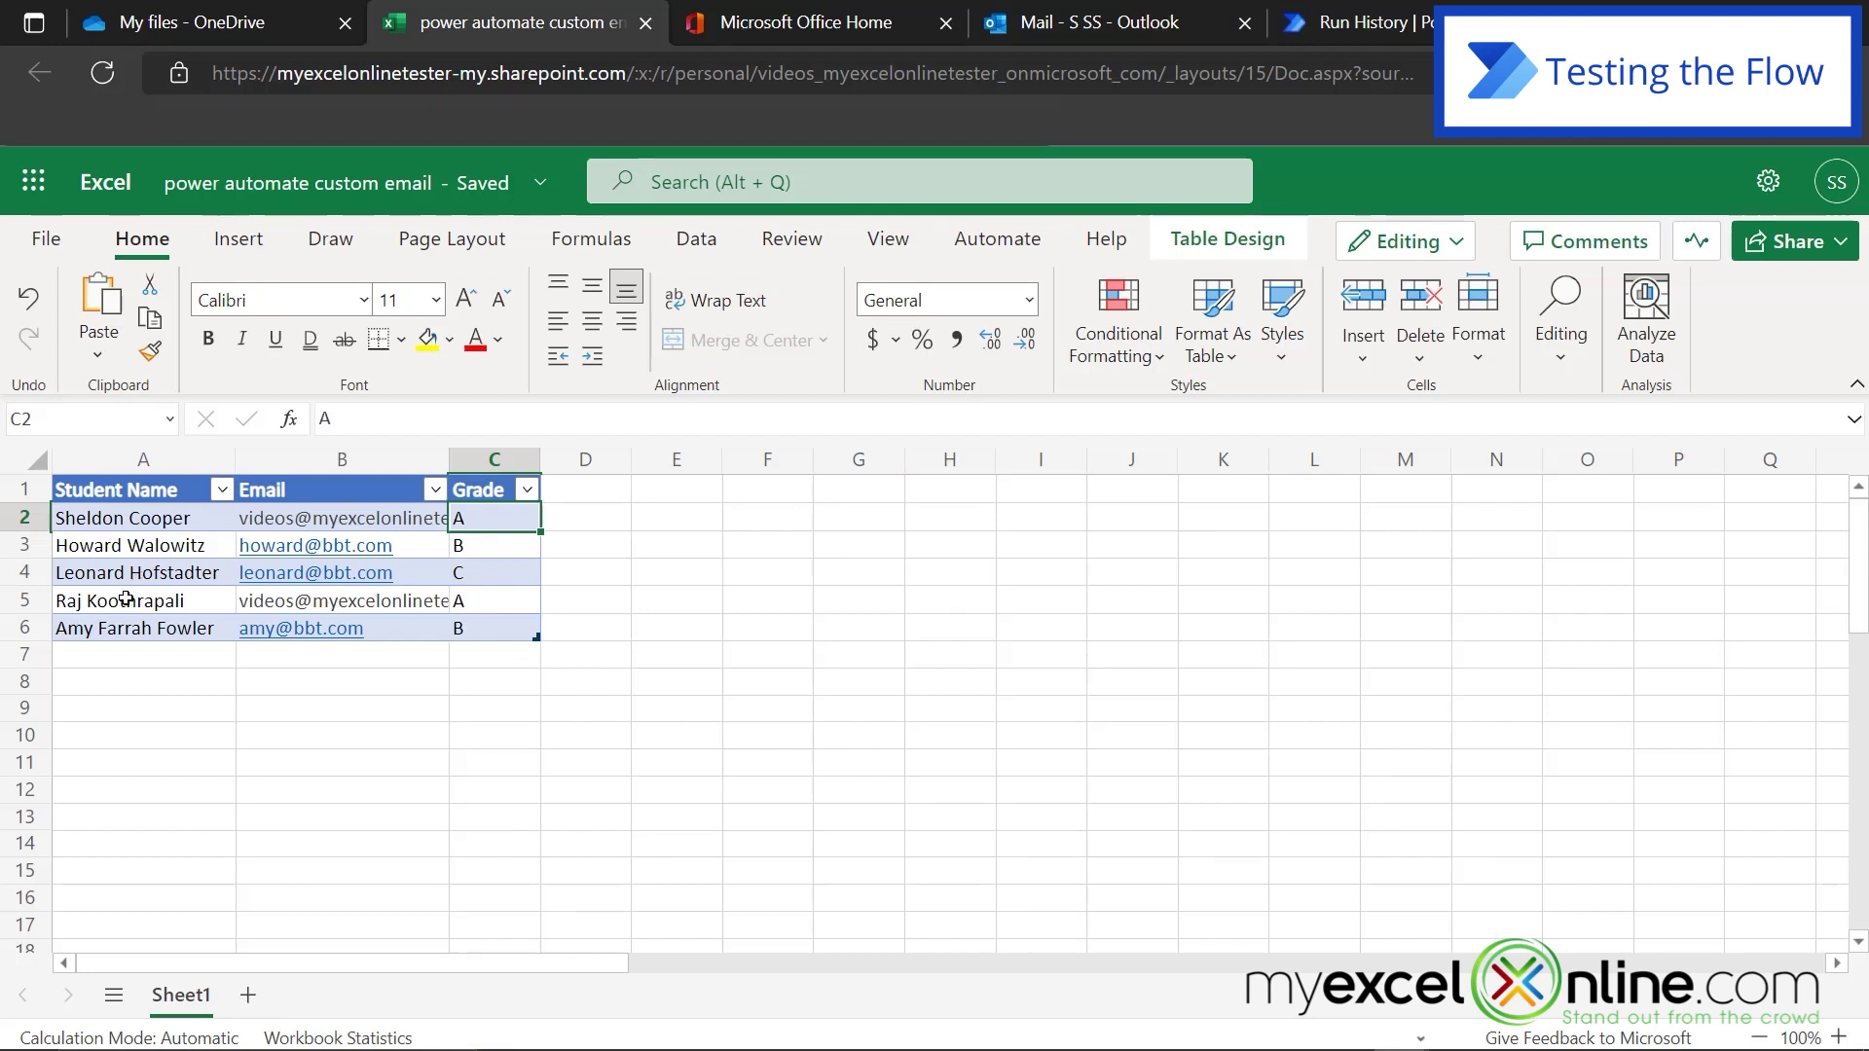